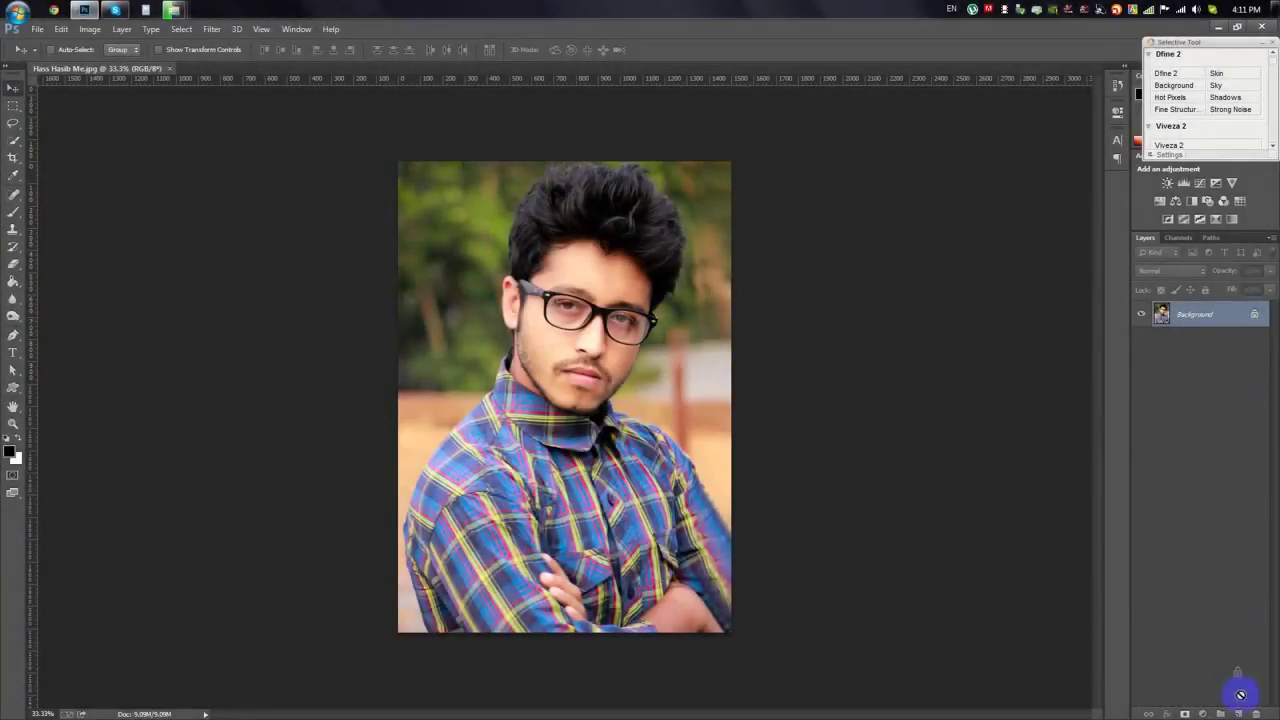
- Unlock the Background layer so it becomes an editable Layer 0
drag(1240, 694, 1255, 713)
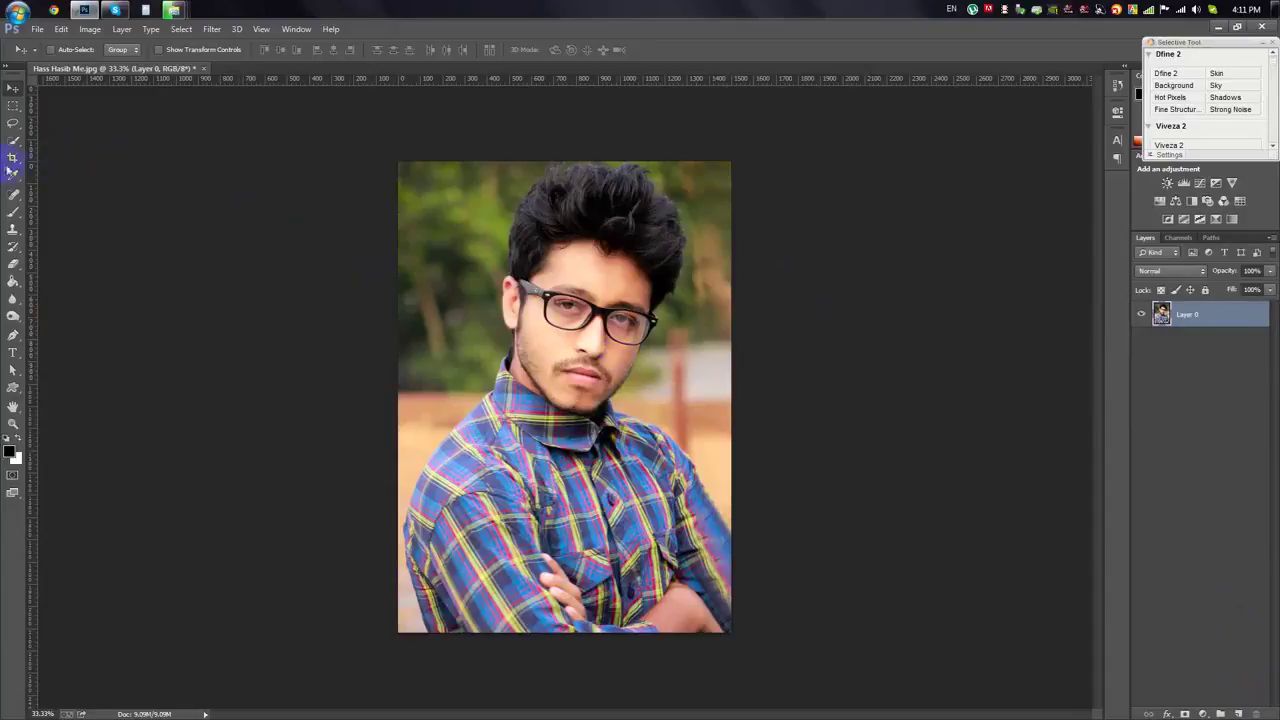
- Crop outward to add transparent canvas on both sides of the portrait
click(13, 157)
drag(729, 162, 754, 151)
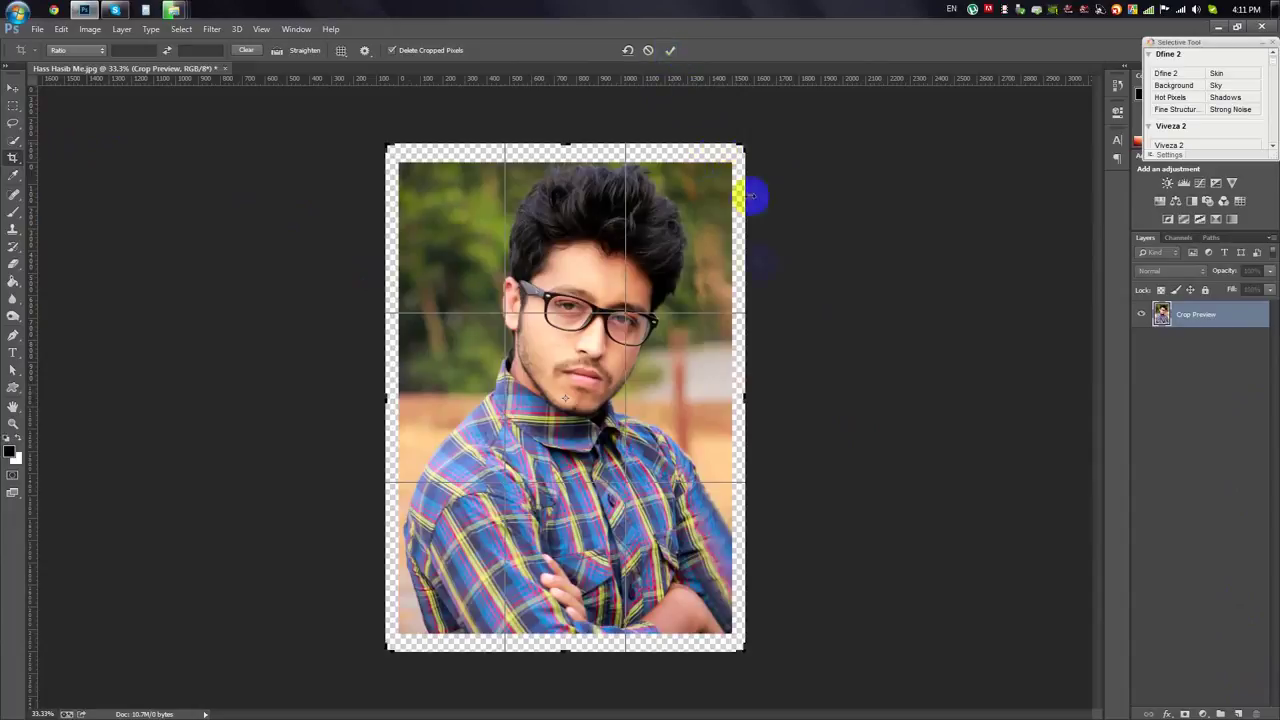
click(670, 50)
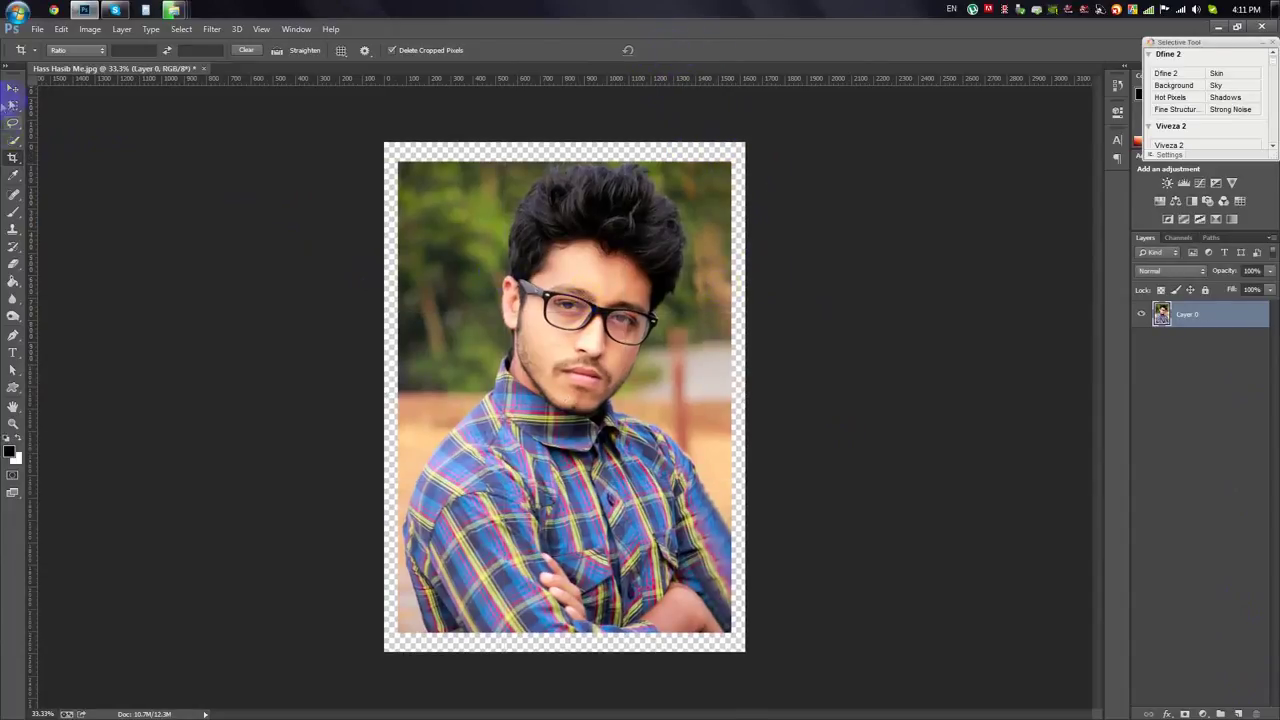
drag(457, 357, 213, 242)
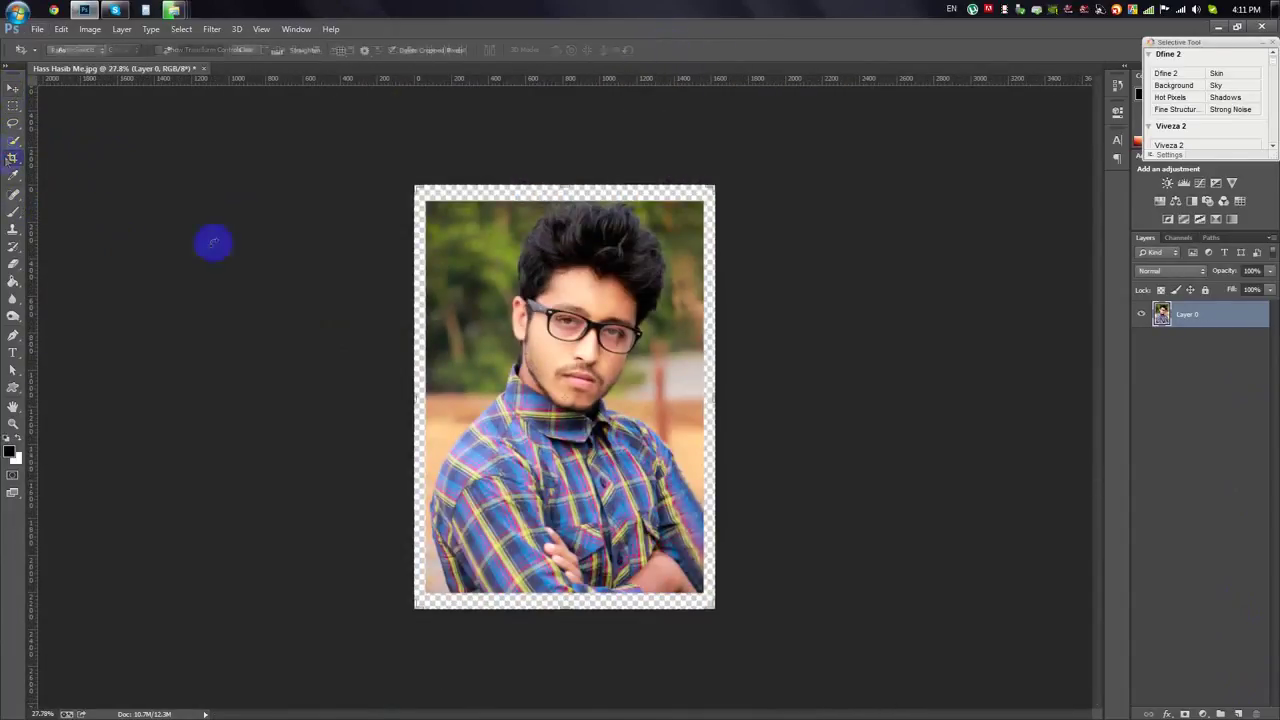
mouse_move(710, 395)
mouse_down()
mouse_move(973, 398)
mouse_move(935, 397)
mouse_up()
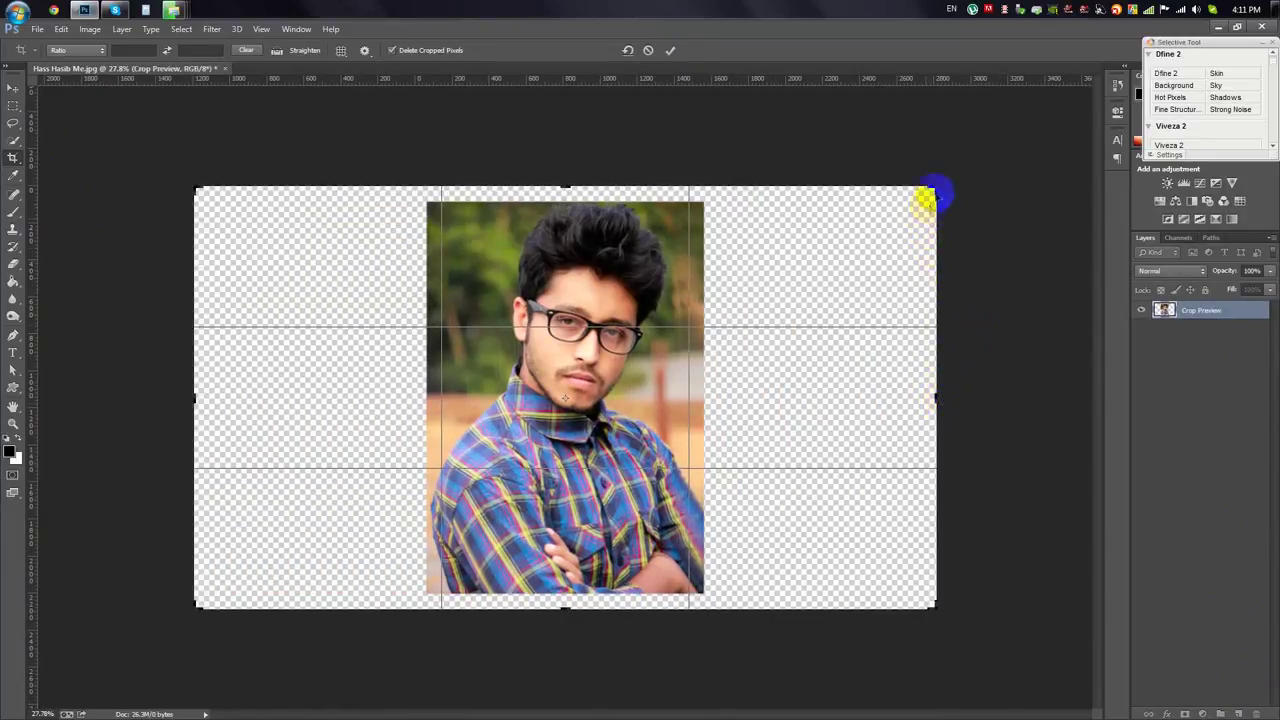
drag(930, 195, 929, 199)
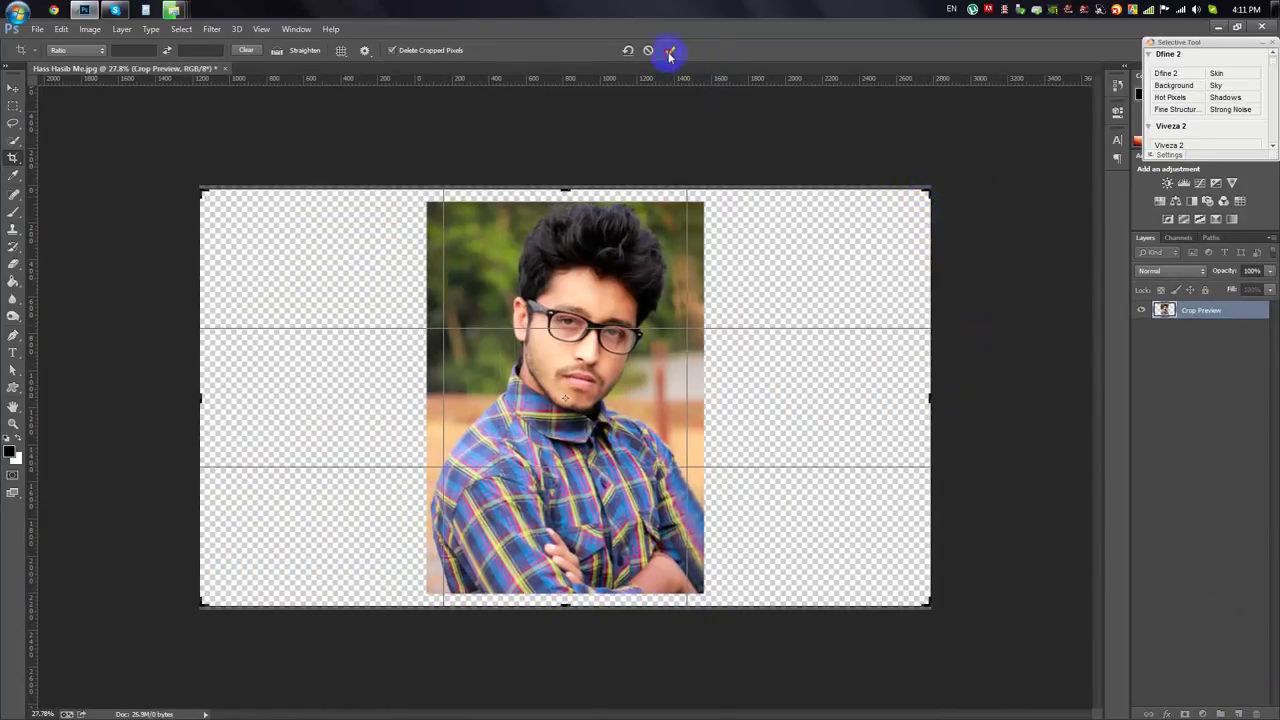
click(670, 55)
- Resize the image to 2500 px wide and duplicate the portrait layer
click(89, 29)
click(128, 129)
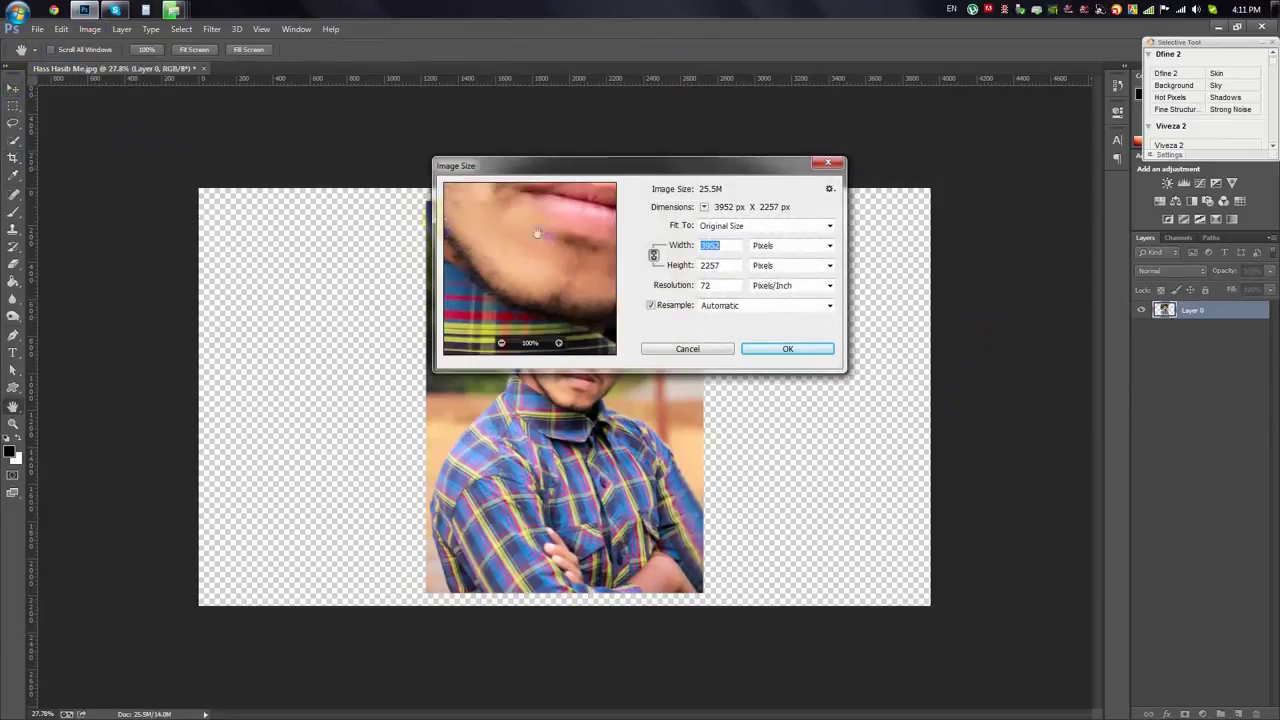
text(2500)
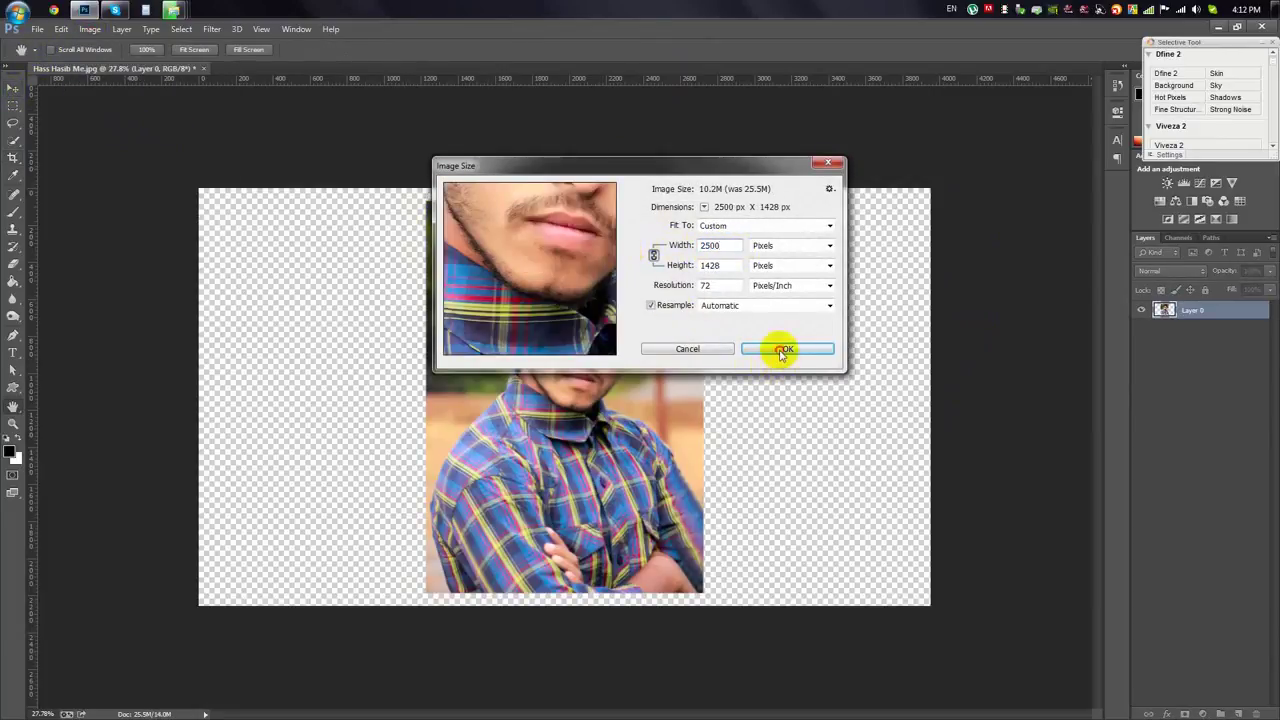
click(783, 350)
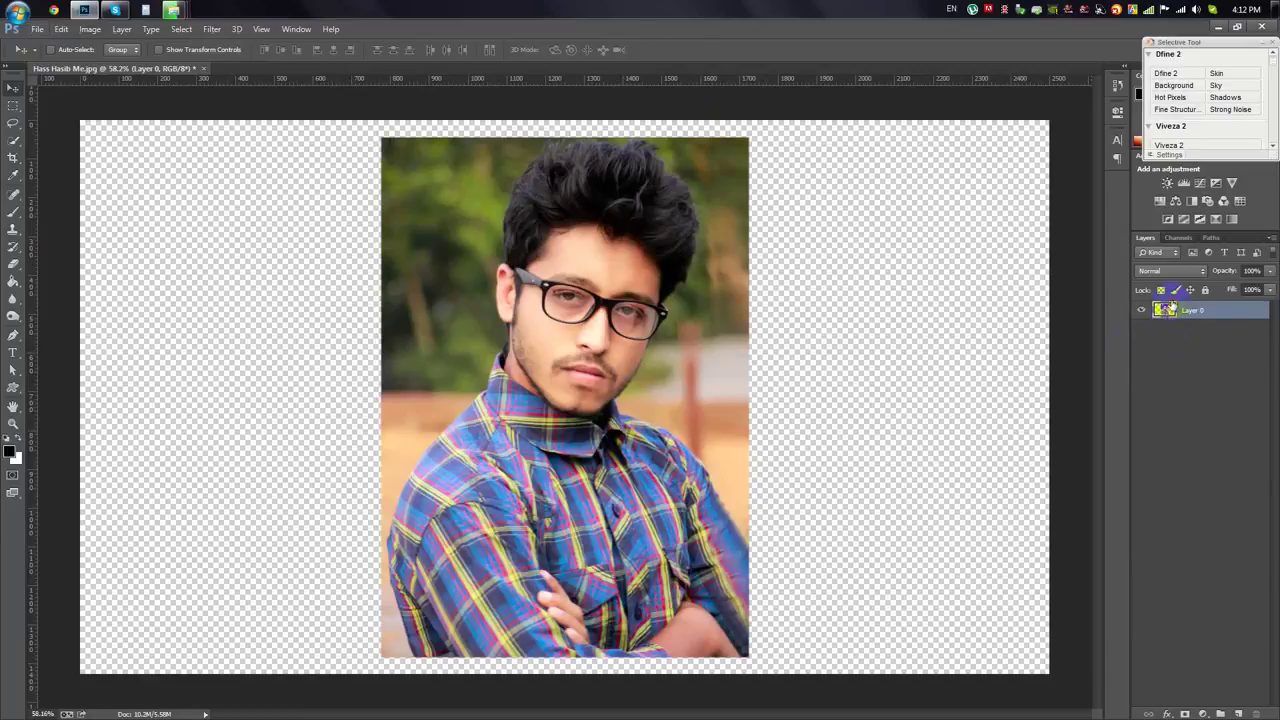
key(ctrl+j)
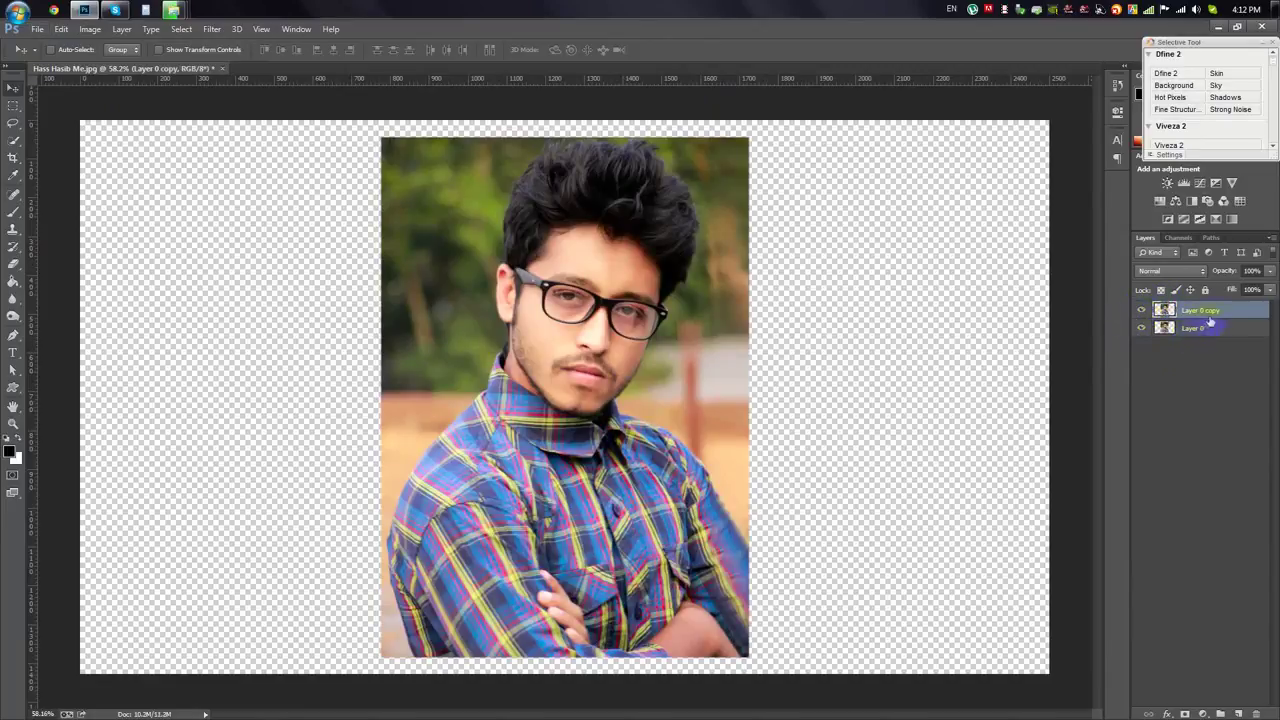
- Rename the portrait layer to 1 and add a new layer filled with white
double_click(1195, 328)
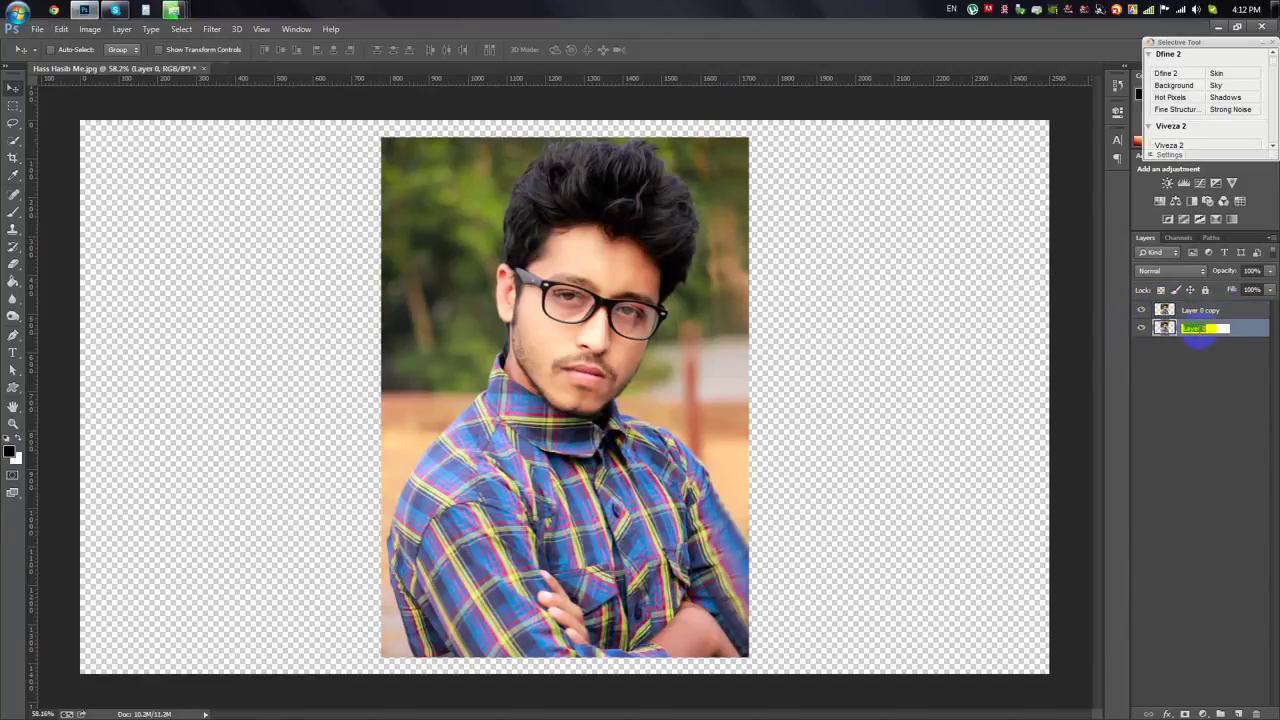
text(1)
click(1193, 311)
click(1238, 712)
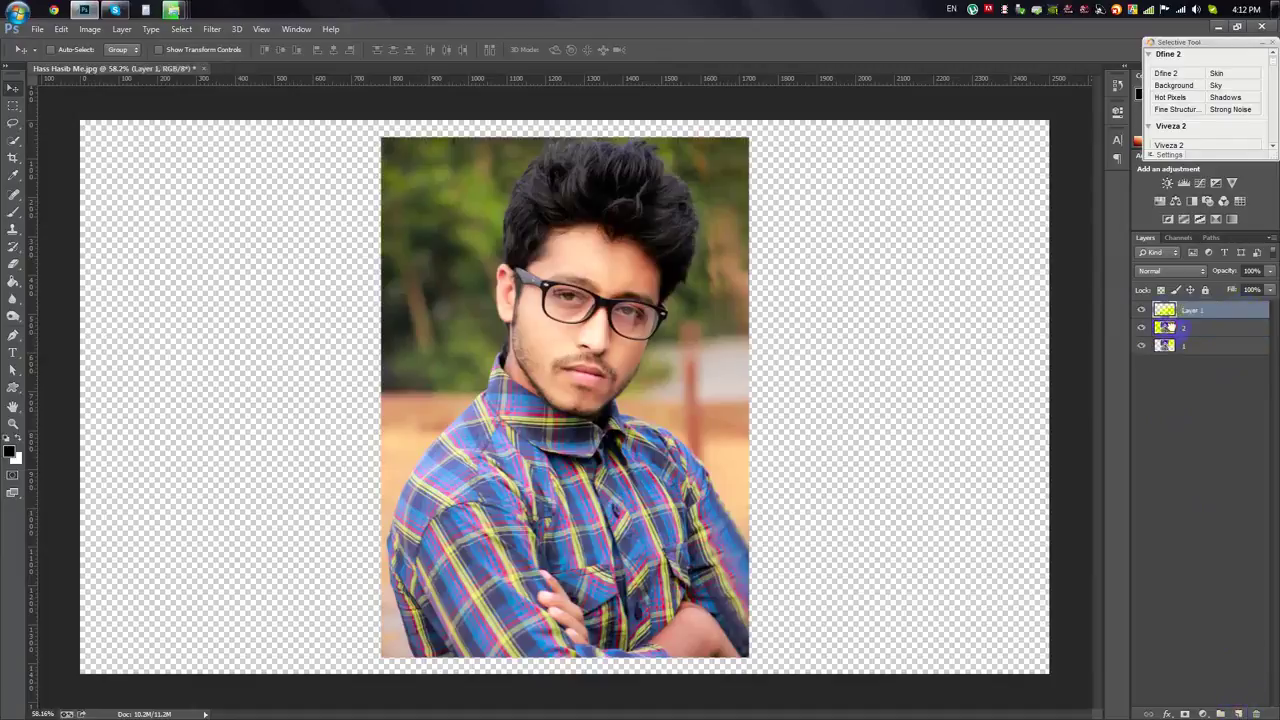
key(ctrl+BackSpace)
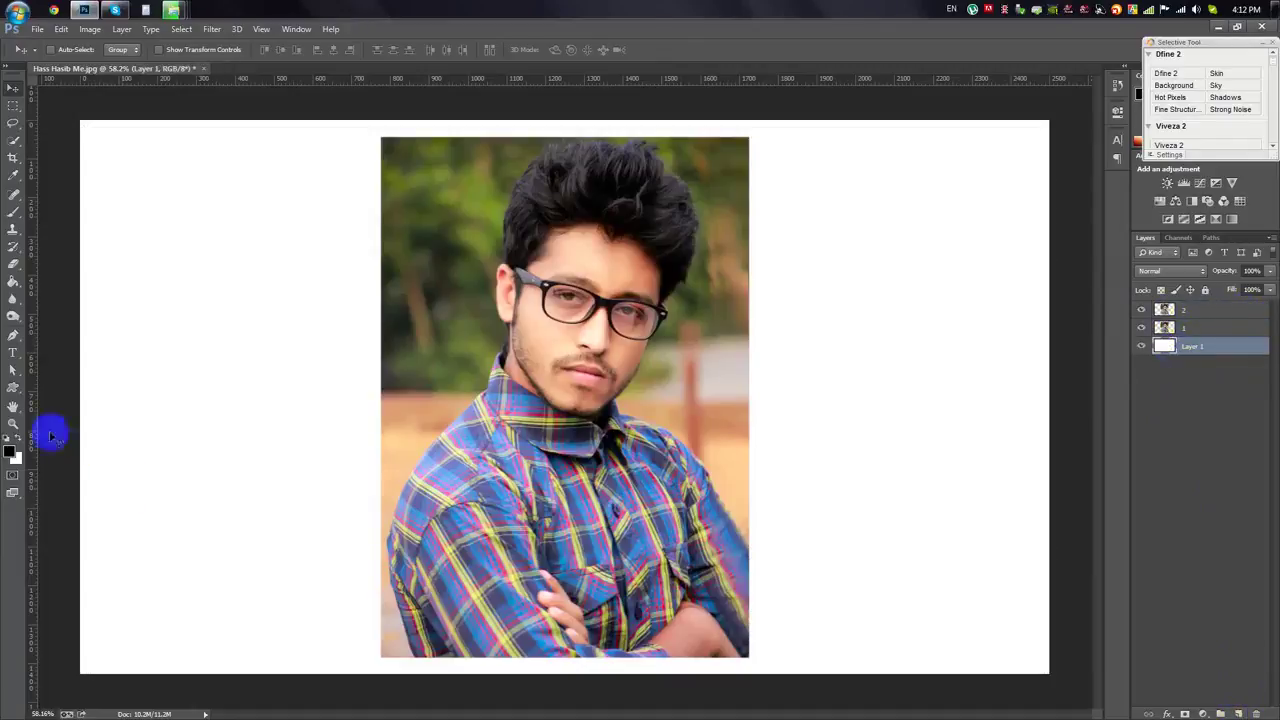
- Hide portrait layer 2 and select layer 1 for editing
click(1207, 327)
shift+click(1152, 312)
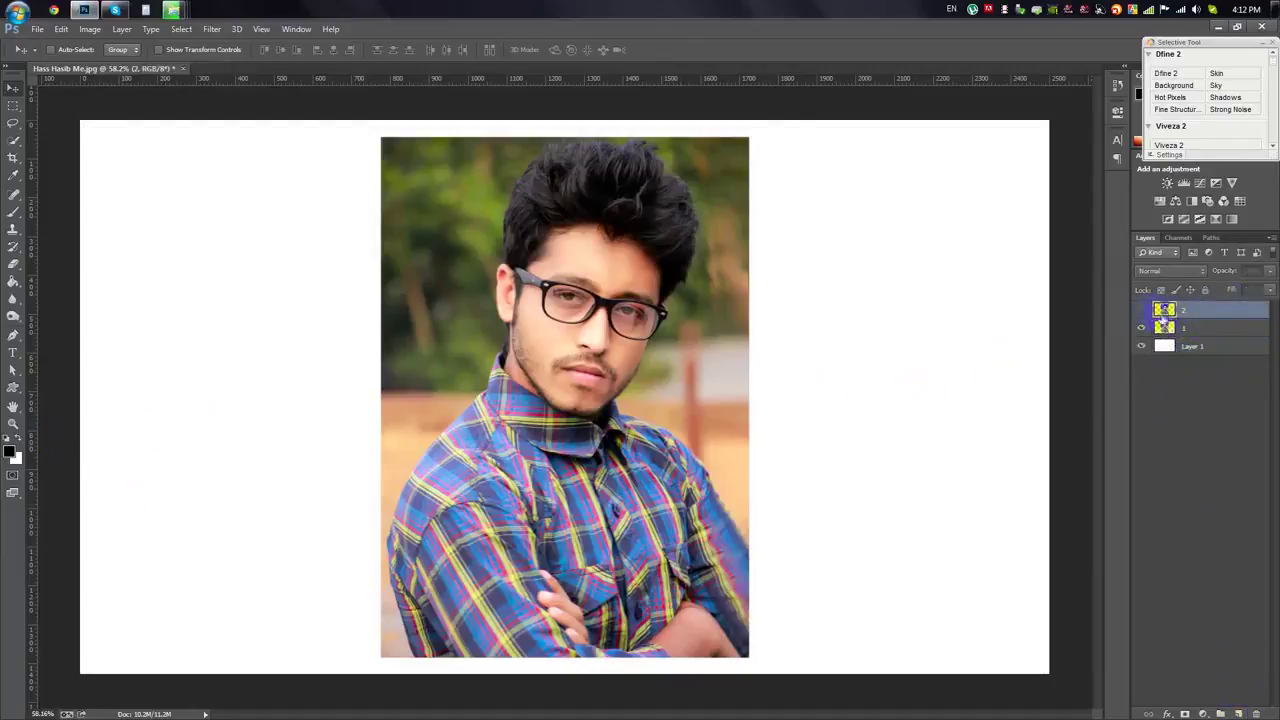
drag(1141, 328, 1141, 310)
click(1141, 328)
click(1175, 328)
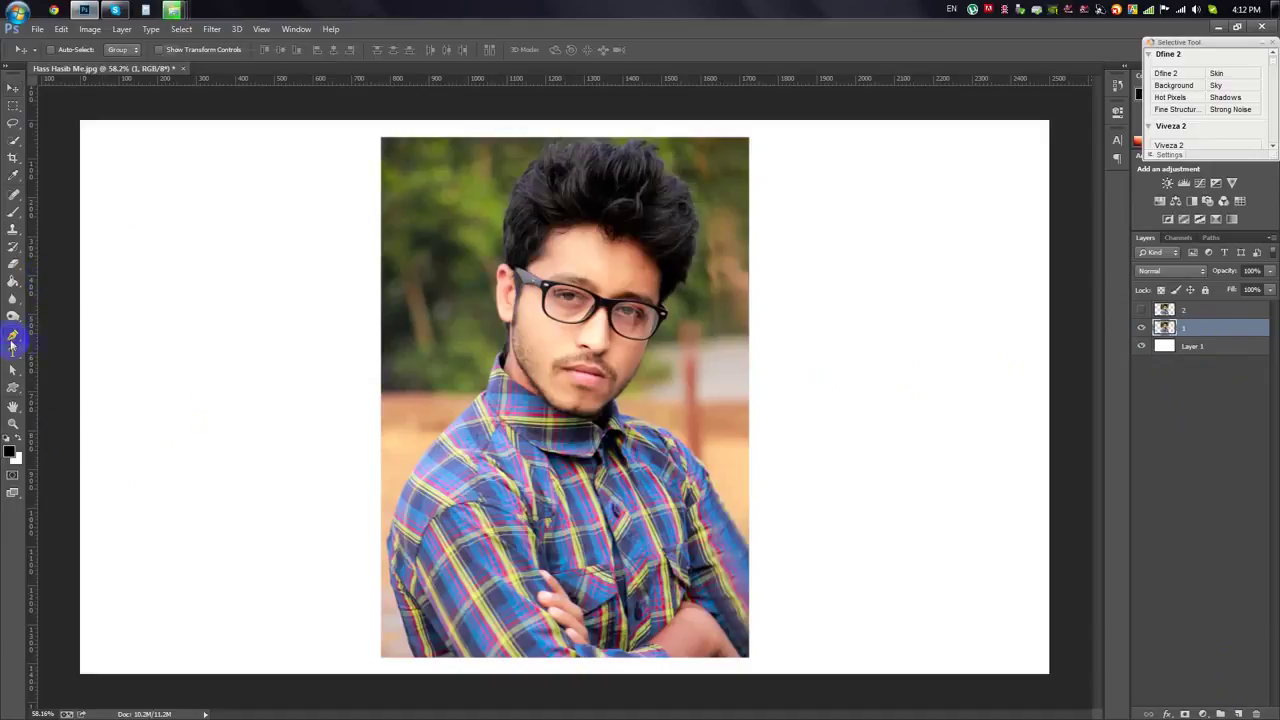
- Set the Pen tool to Path mode and zoom in on the portrait
click(13, 337)
scroll(554, 624, up, 3)
scroll(443, 500, down, 3)
click(68, 50)
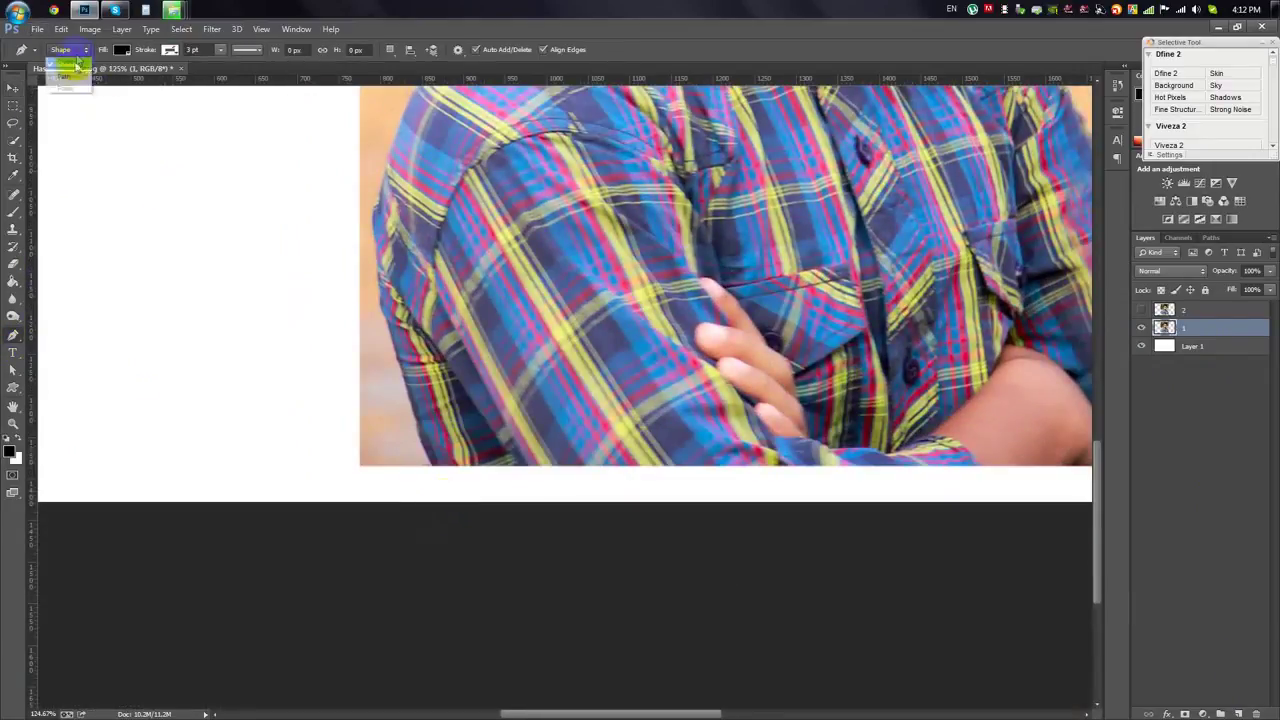
click(68, 75)
scroll(447, 600, up, 3)
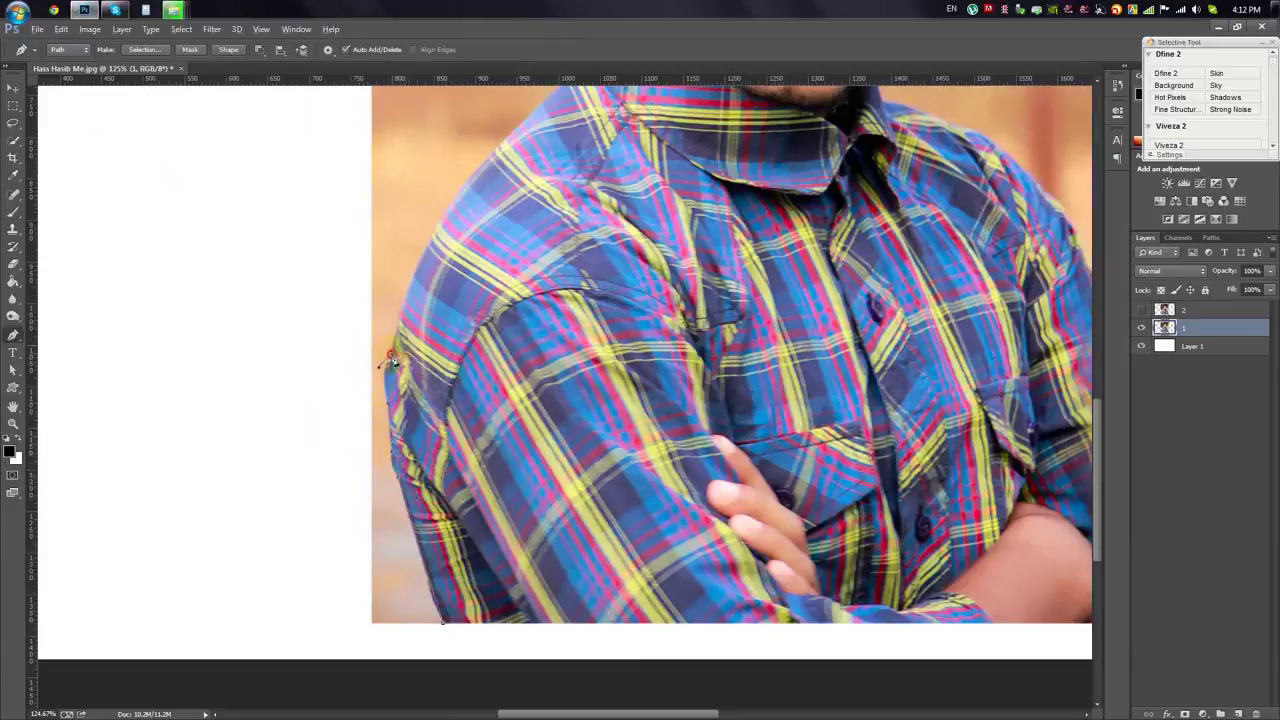
scroll(391, 362, up, 3)
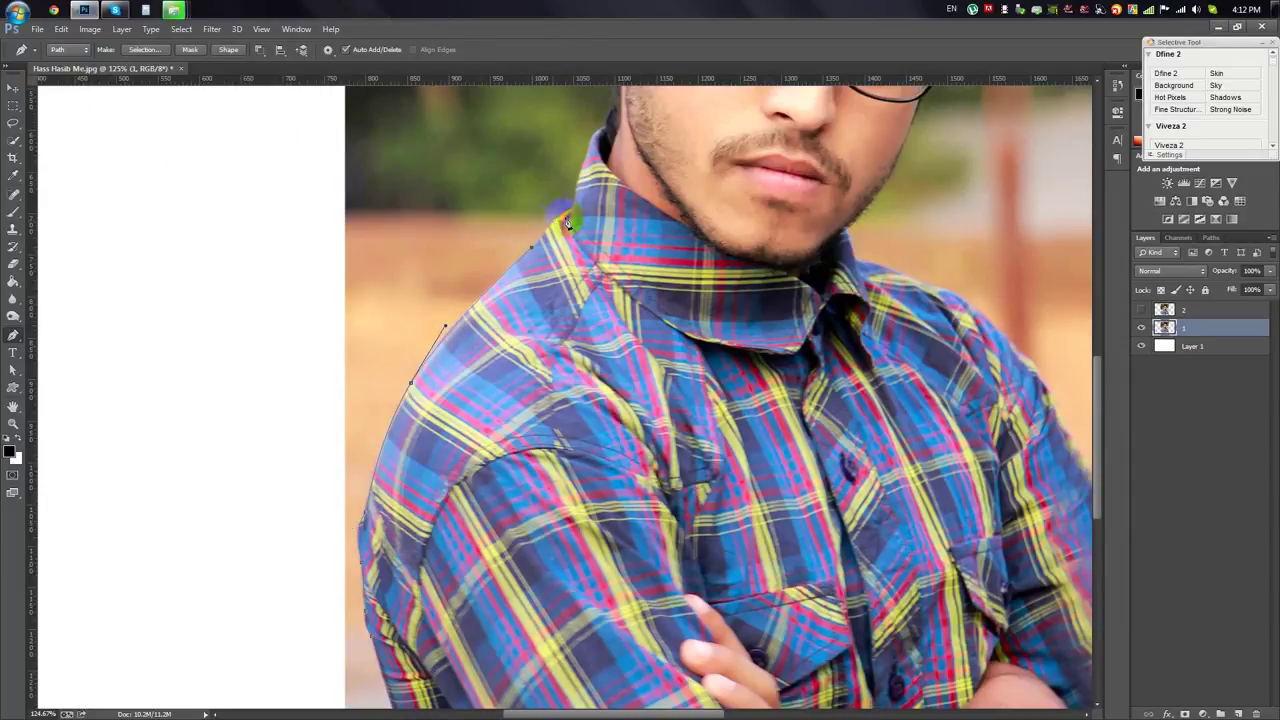
scroll(573, 213, up, 2)
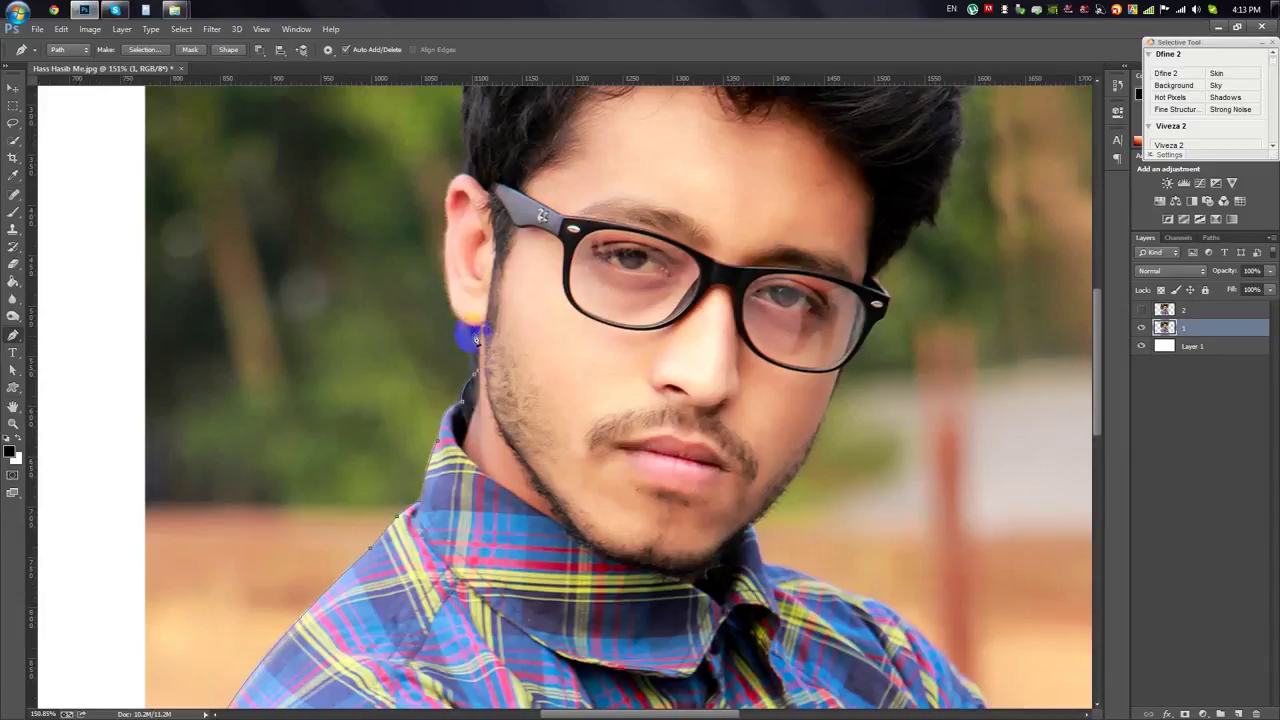
scroll(476, 340, up, 3)
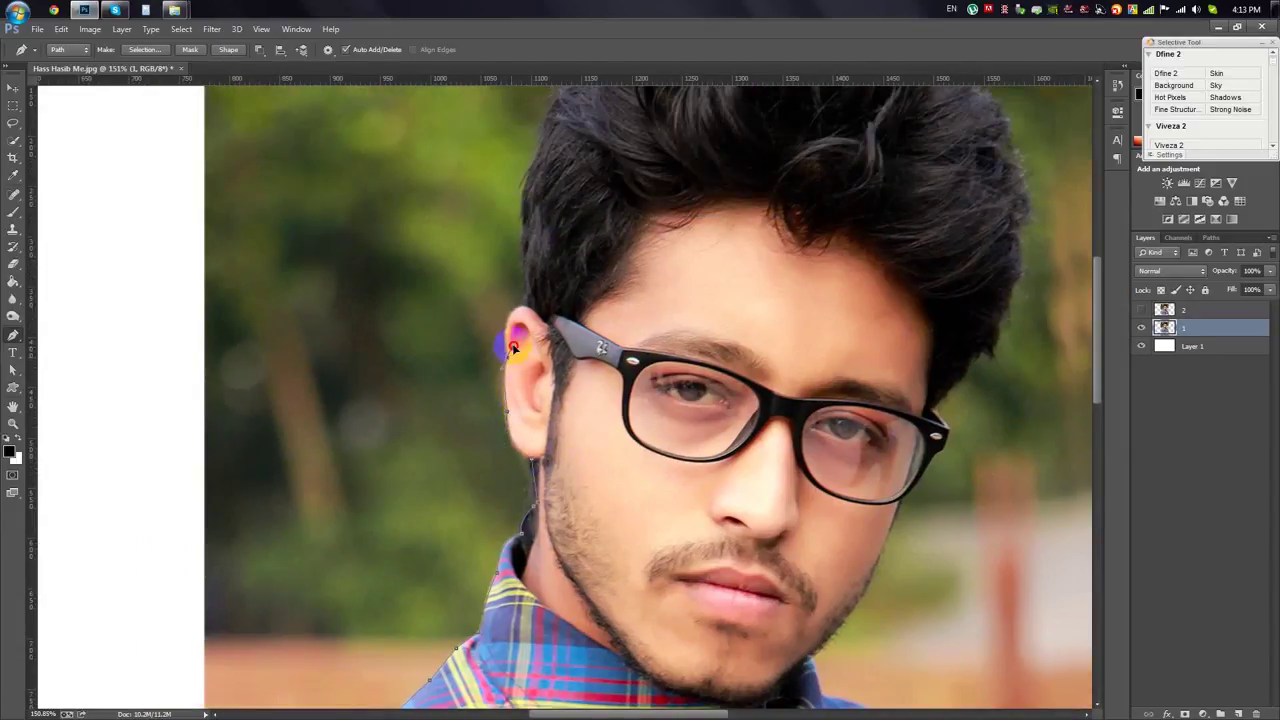
- Trace the path around the curly hair and down to the tip of the glasses
click(523, 192)
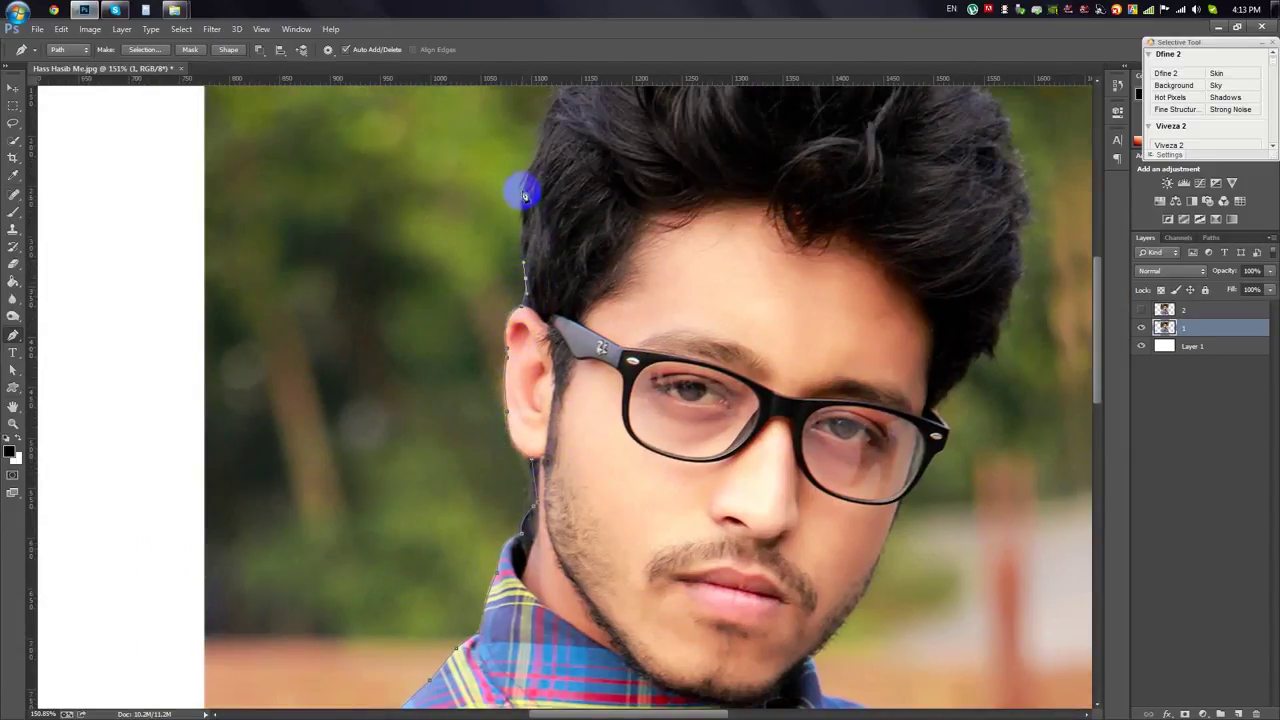
drag(523, 194, 491, 363)
click(534, 245)
click(604, 189)
drag(604, 189, 604, 160)
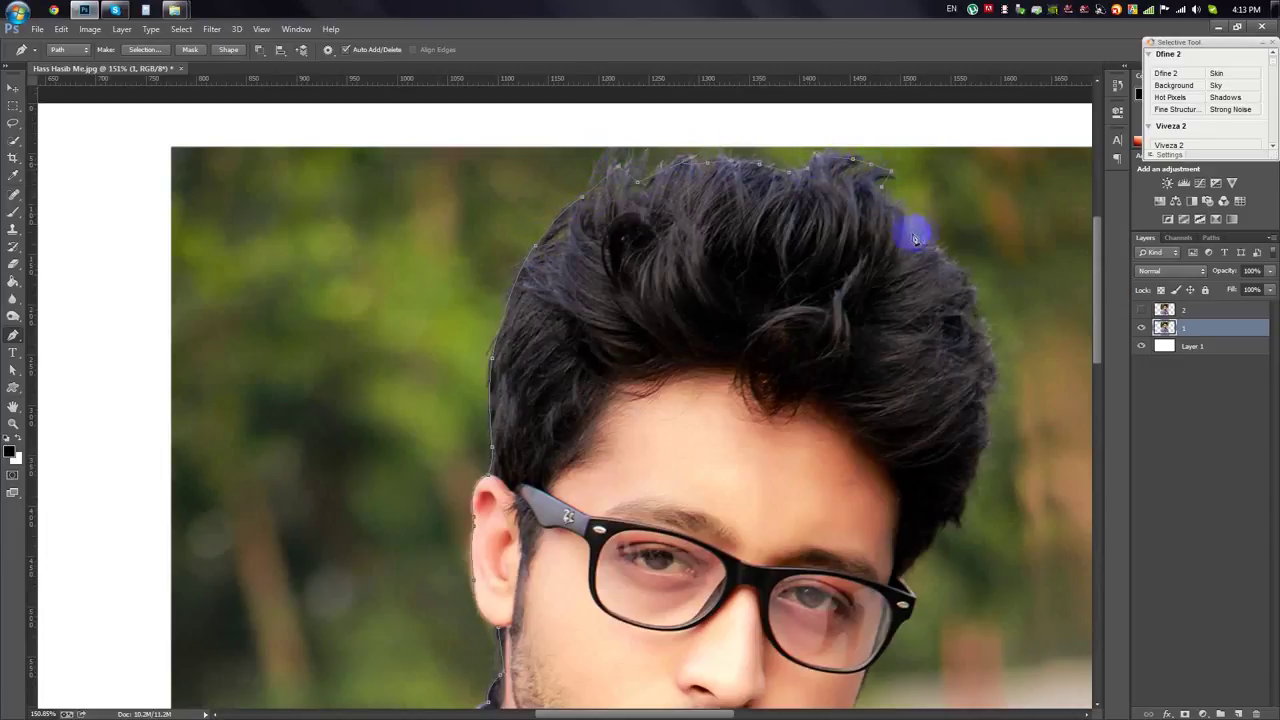
click(986, 451)
click(953, 522)
click(899, 578)
scroll(916, 599, up, 2)
drag(750, 322, 722, 368)
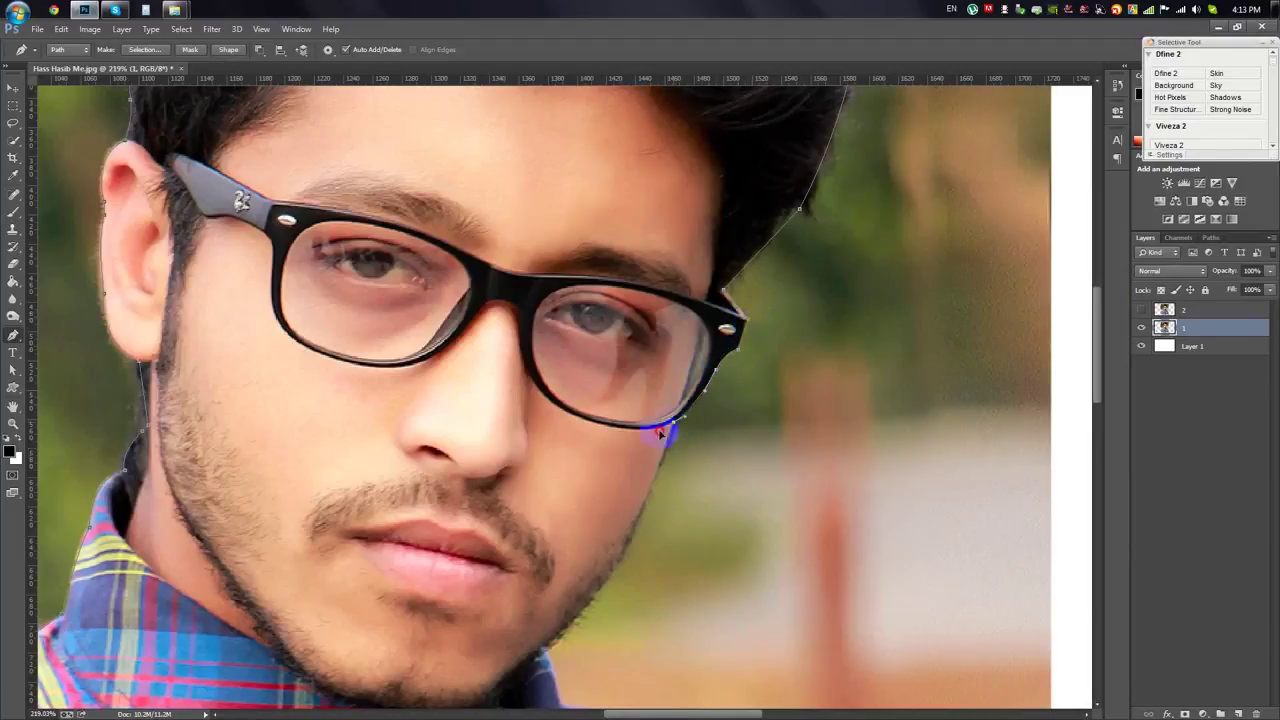
- Continue the path over the shoulder and shirt to the photo's bottom corners
scroll(640, 480, down, 3)
mouse_move(608, 540)
mouse_down()
mouse_move(590, 518)
mouse_move(512, 550)
mouse_up()
scroll(565, 550, down, 1)
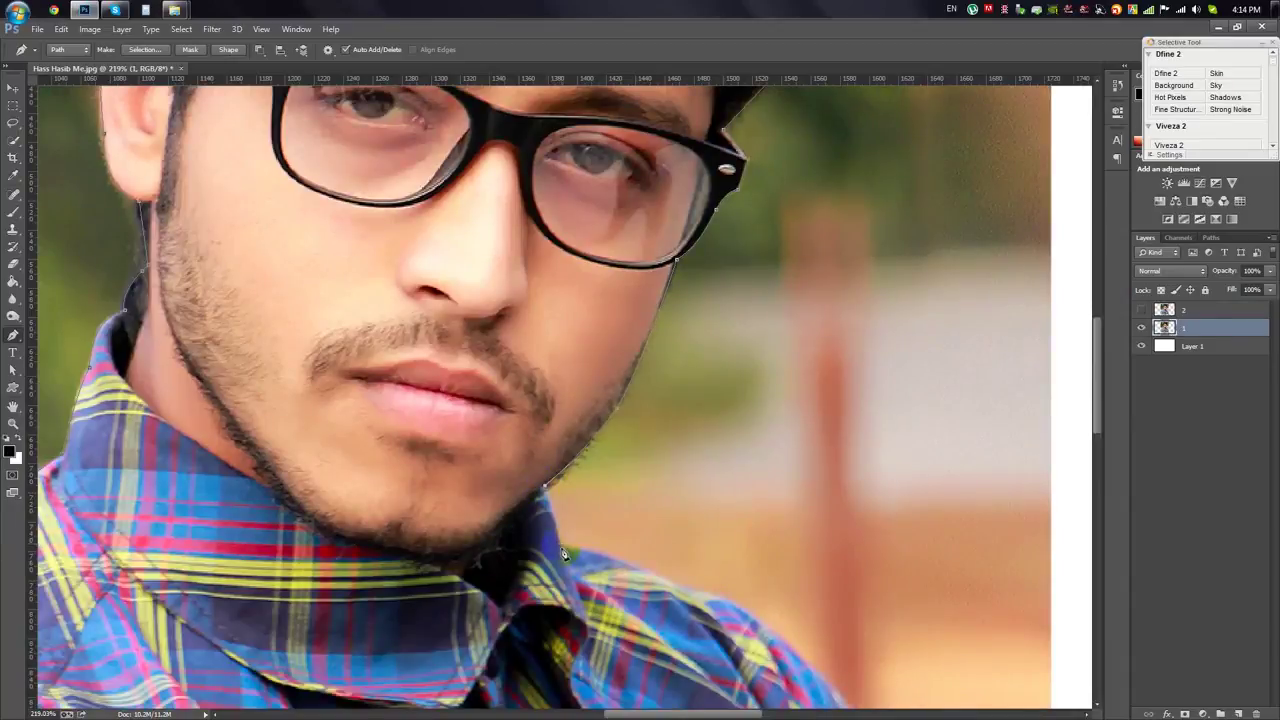
drag(733, 600, 536, 435)
drag(640, 527, 672, 565)
click(713, 628)
scroll(740, 600, down, 7)
scroll(750, 580, right, 2)
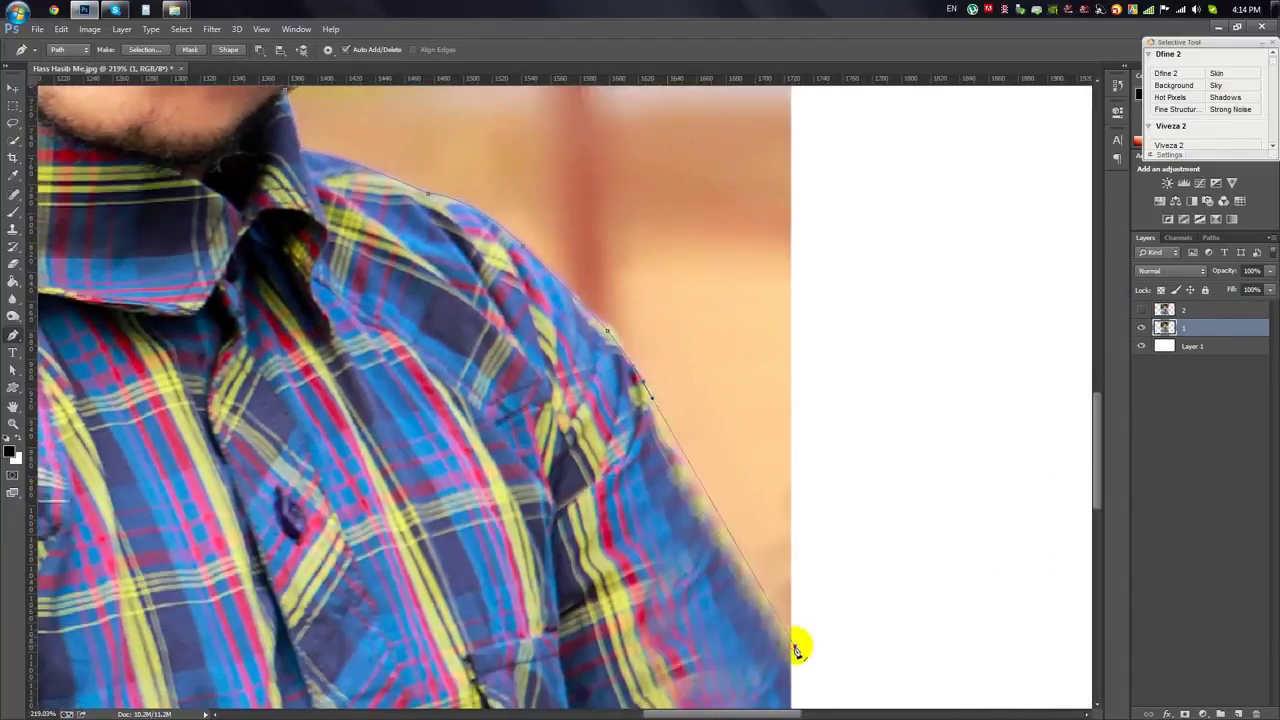
click(795, 646)
scroll(652, 379, down, 5)
scroll(675, 460, down, 2)
click(669, 573)
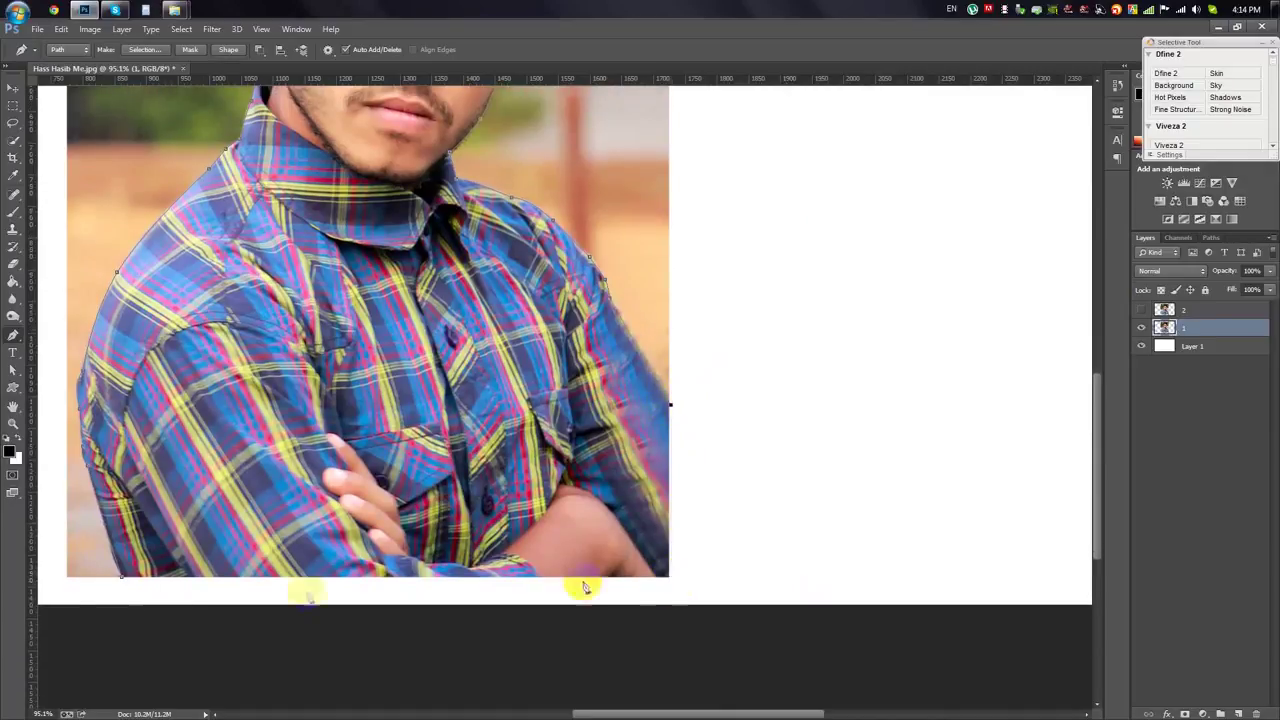
click(118, 580)
scroll(178, 550, down, 3)
scroll(178, 550, down, 1)
- Turn the traced path into a selection and add a layer mask to layer 1
right_click(662, 402)
click(718, 134)
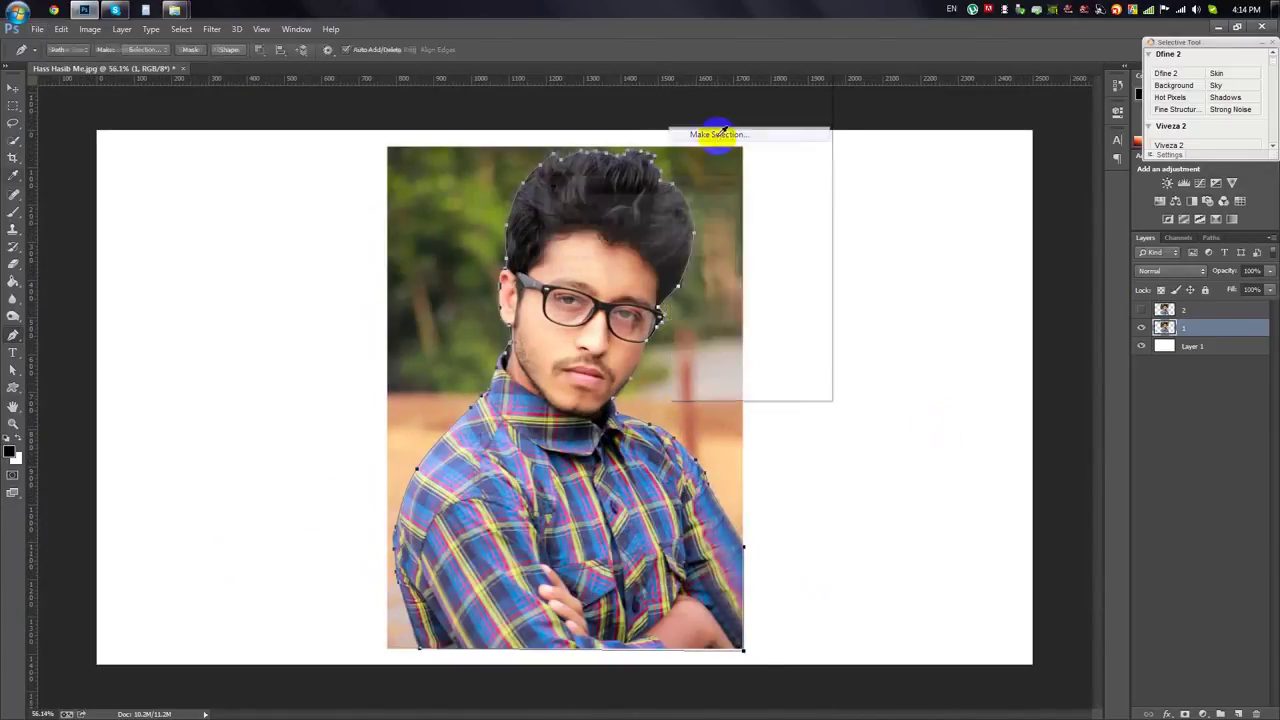
click(714, 206)
click(1183, 712)
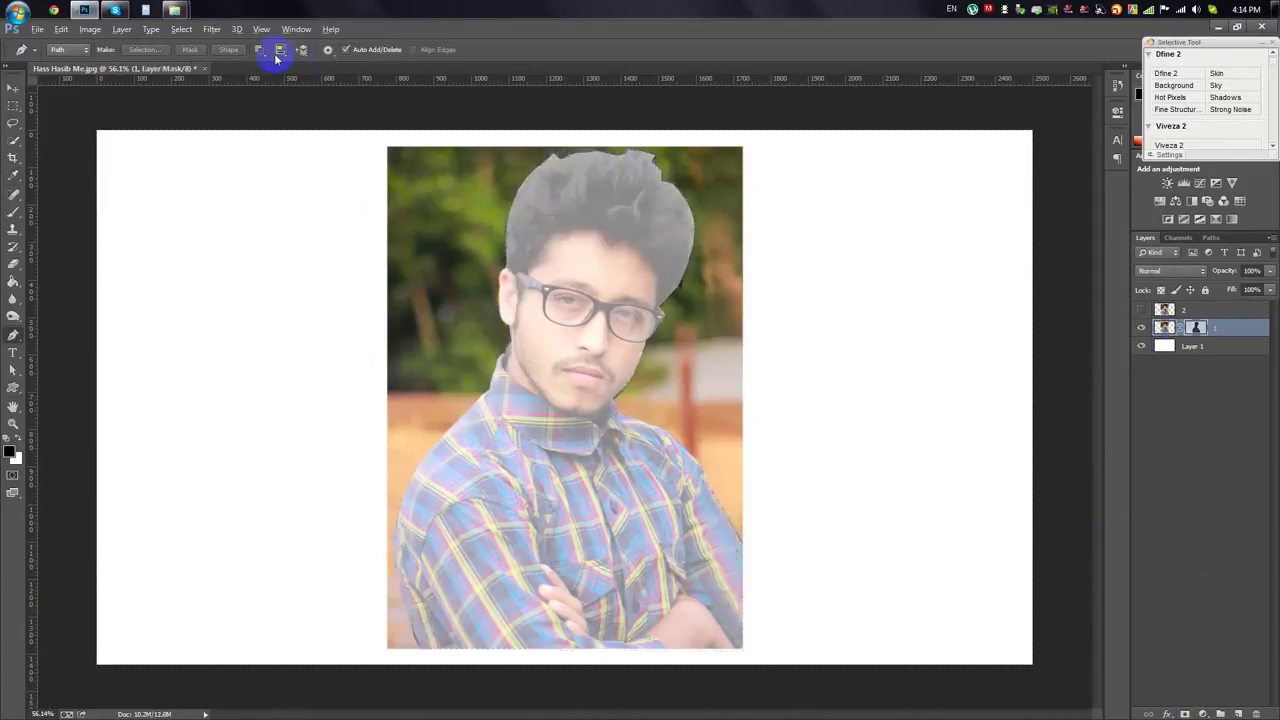
- Redo the mask with the path's shapes combined so only the man stays visible
click(258, 49)
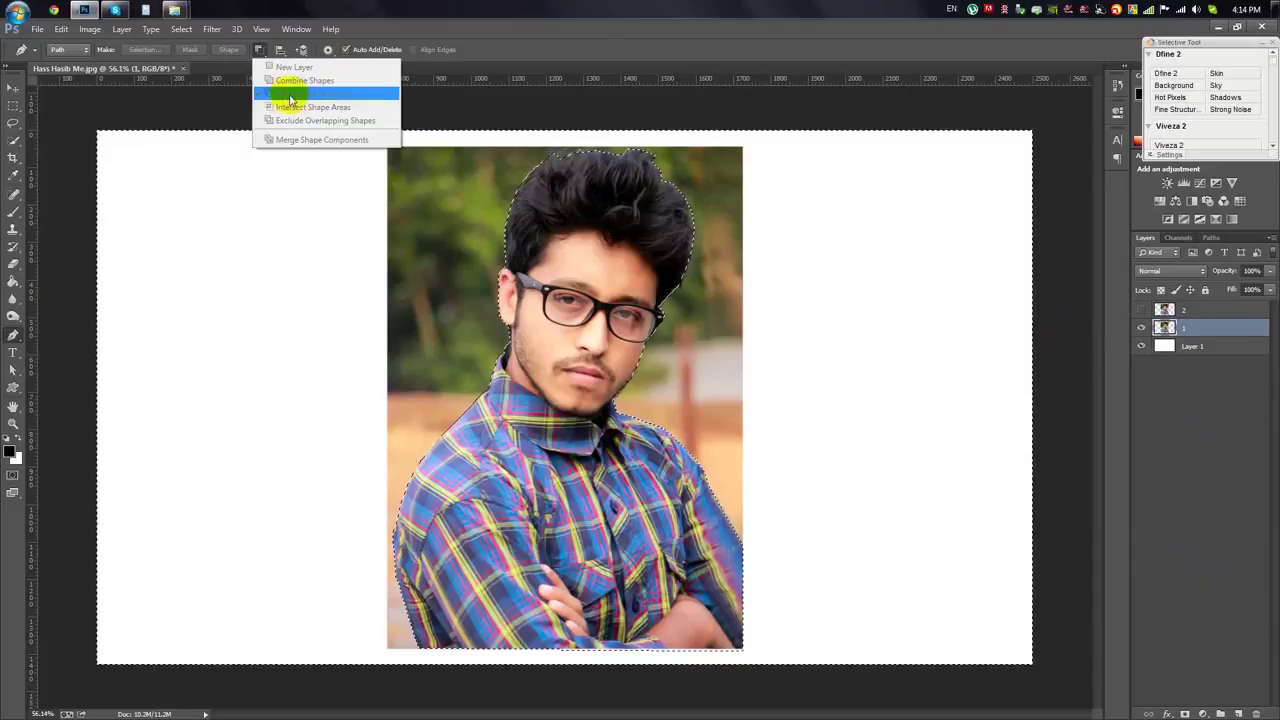
click(290, 97)
click(258, 49)
click(291, 84)
right_click(704, 296)
click(757, 373)
click(703, 216)
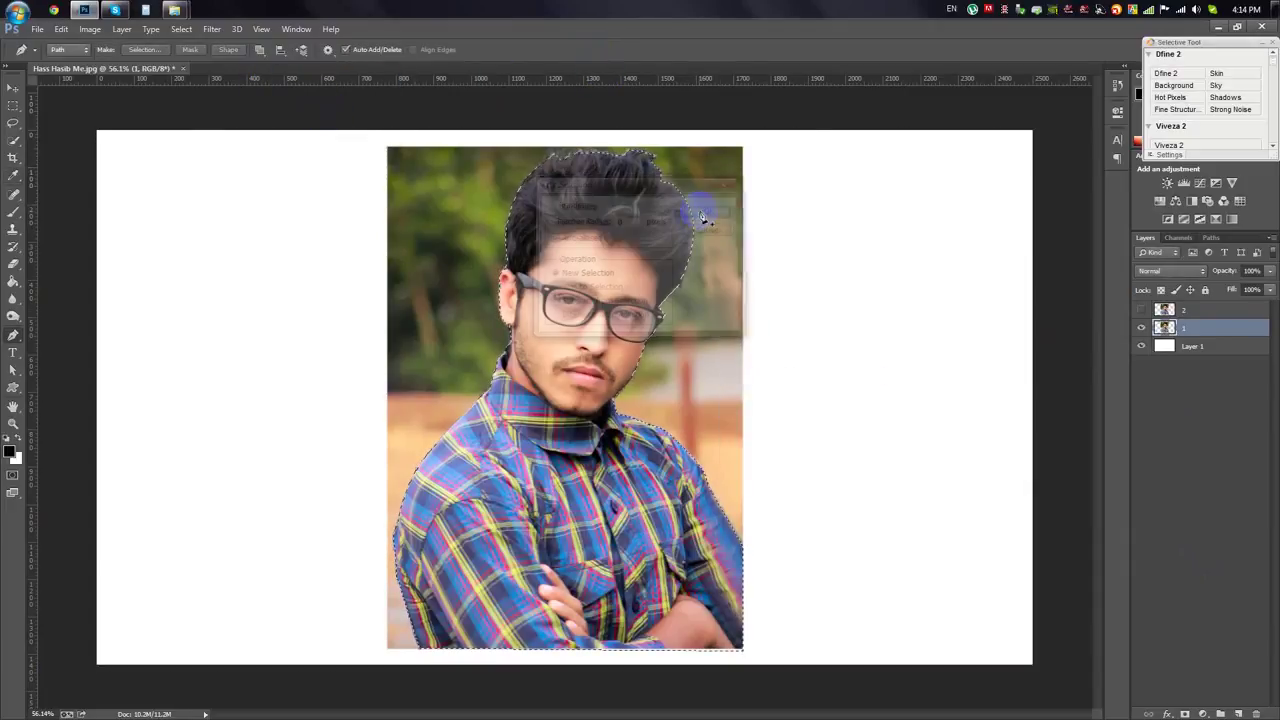
click(1185, 713)
- Open Refine Mask for layer 1's new mask
scroll(646, 166, up, 3)
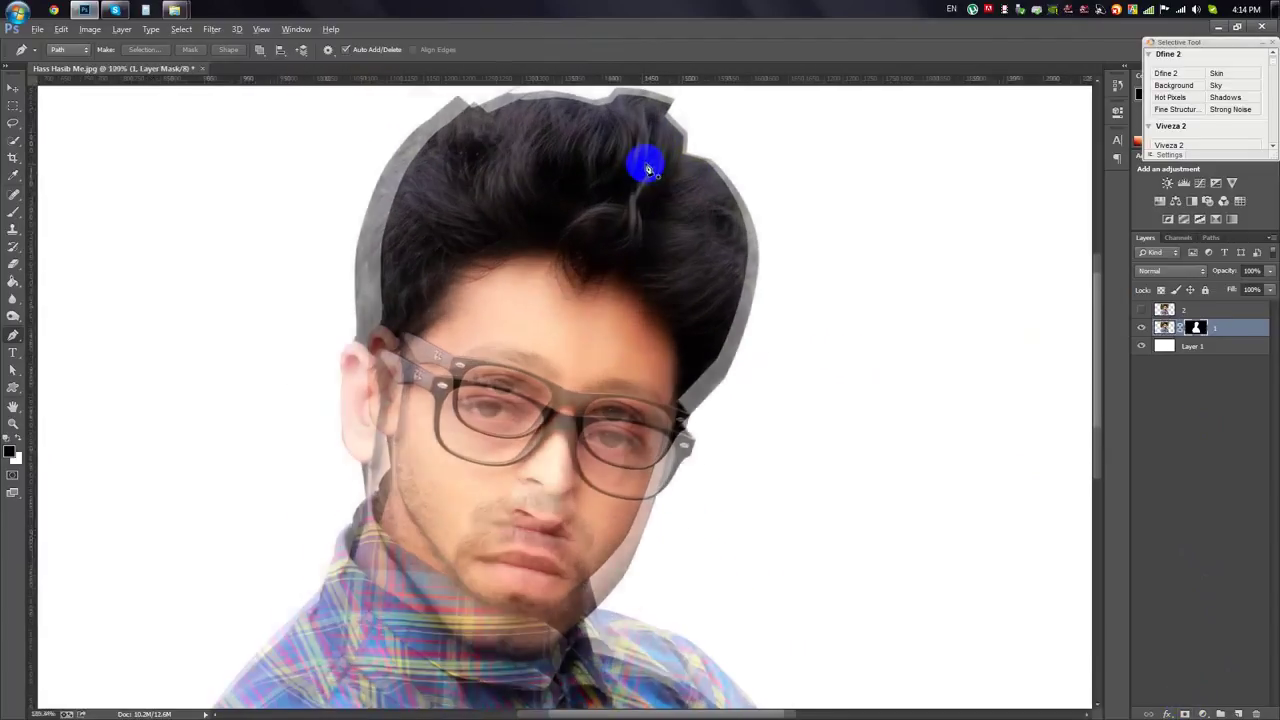
scroll(646, 166, up, 2)
right_click(1196, 327)
click(1166, 443)
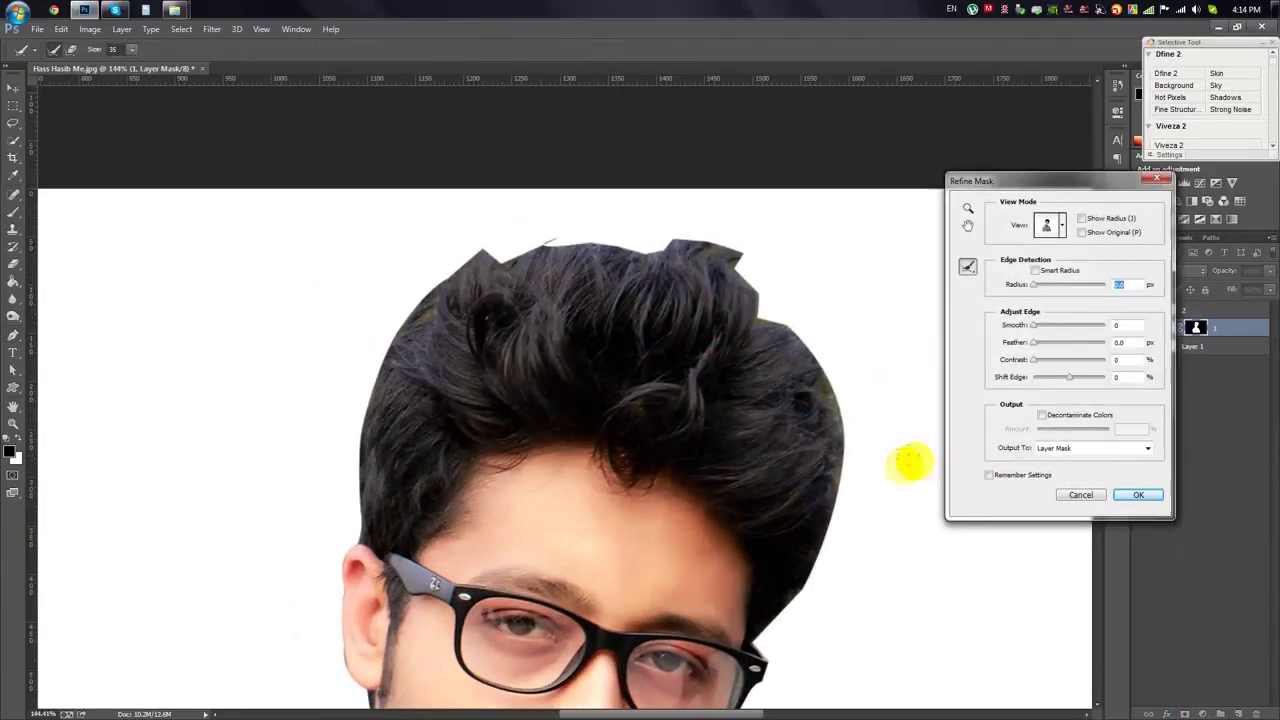
- Brush the refine radius along both hair edges, set Contrast 23, lower Shift Edge, and apply
mouse_move(766, 634)
mouse_down()
mouse_move(843, 410)
mouse_move(648, 242)
mouse_move(486, 234)
mouse_up()
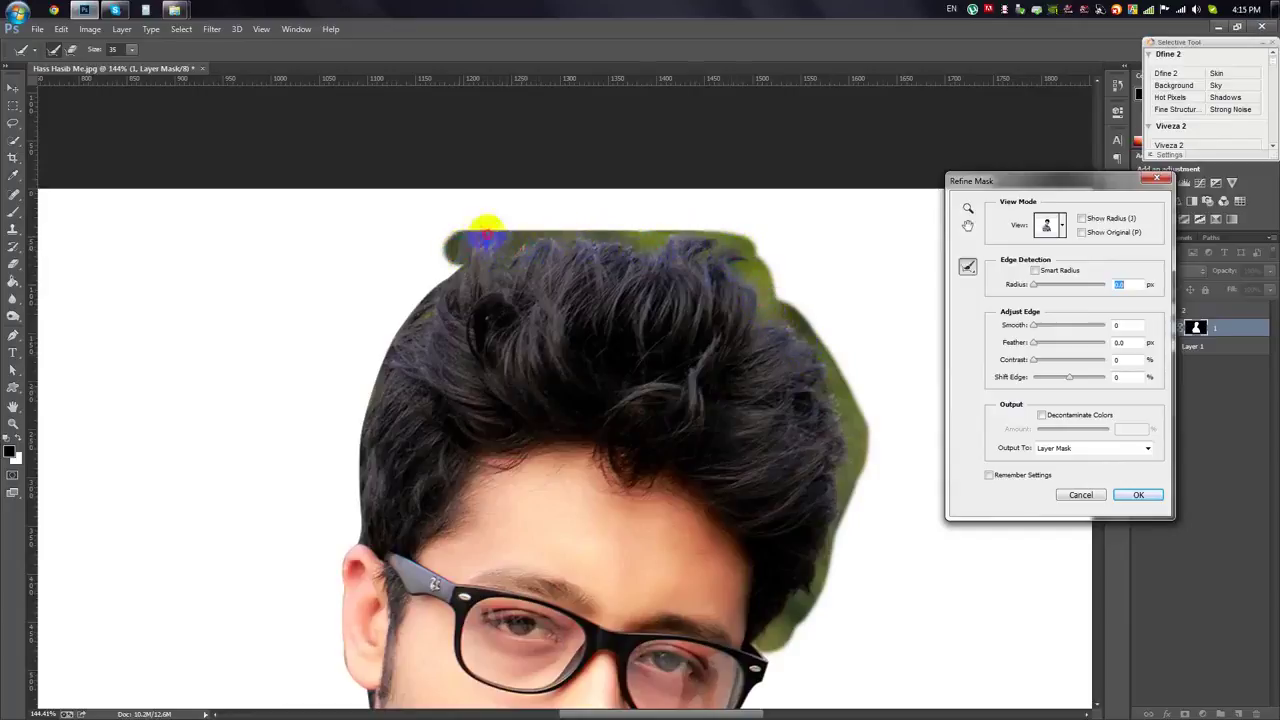
mouse_move(408, 318)
mouse_down()
mouse_move(357, 410)
mouse_move(347, 535)
mouse_up()
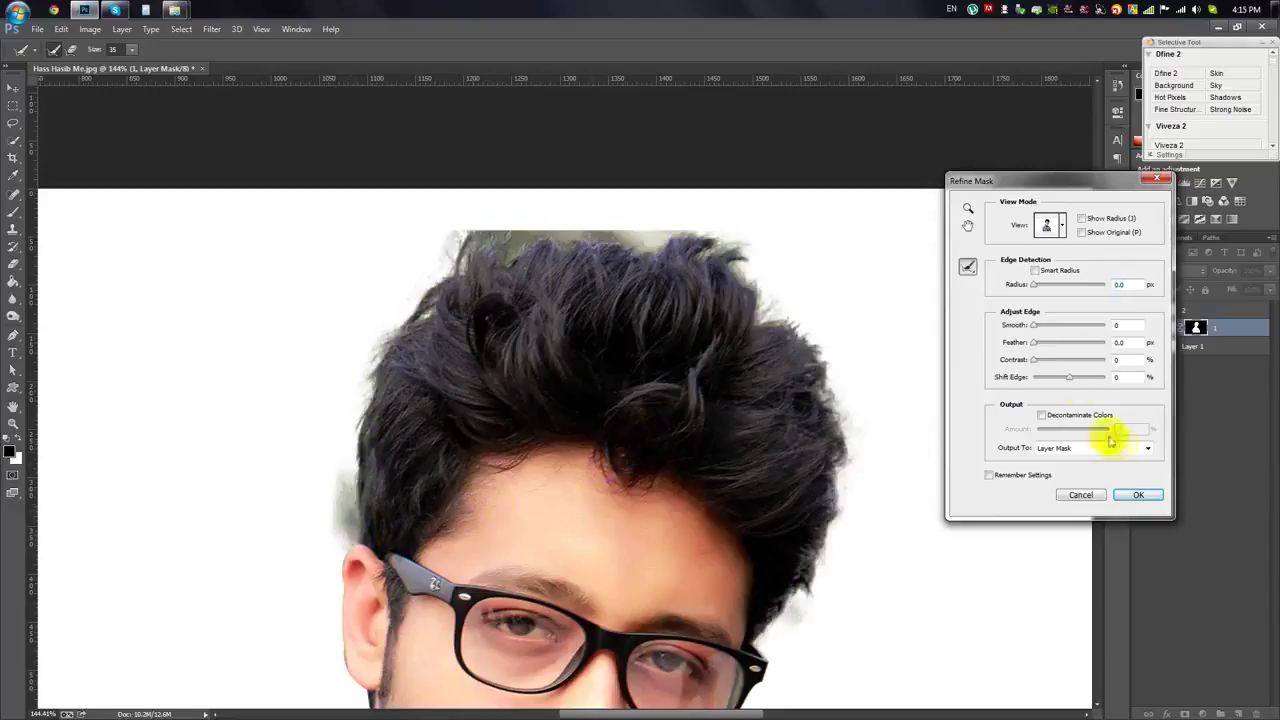
click(1045, 361)
drag(1046, 375, 1060, 378)
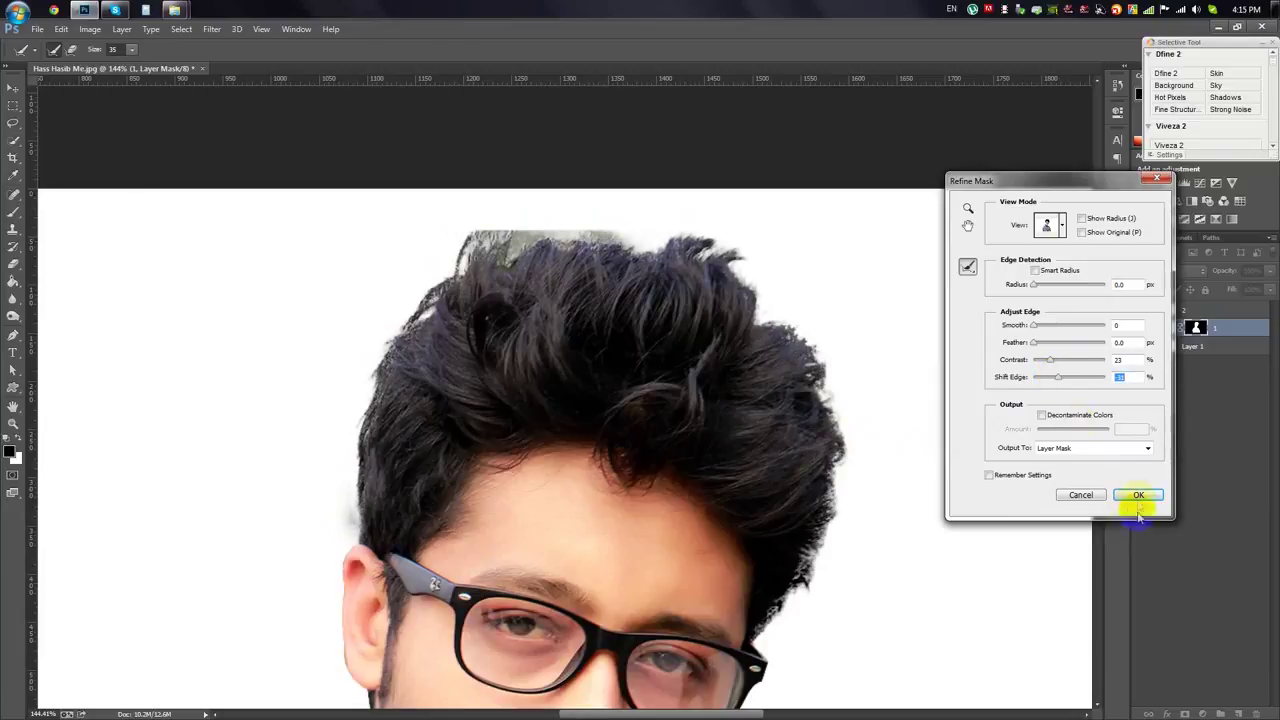
click(1137, 494)
key(p)
scroll(677, 277, up, 1)
scroll(450, 280, up, 2)
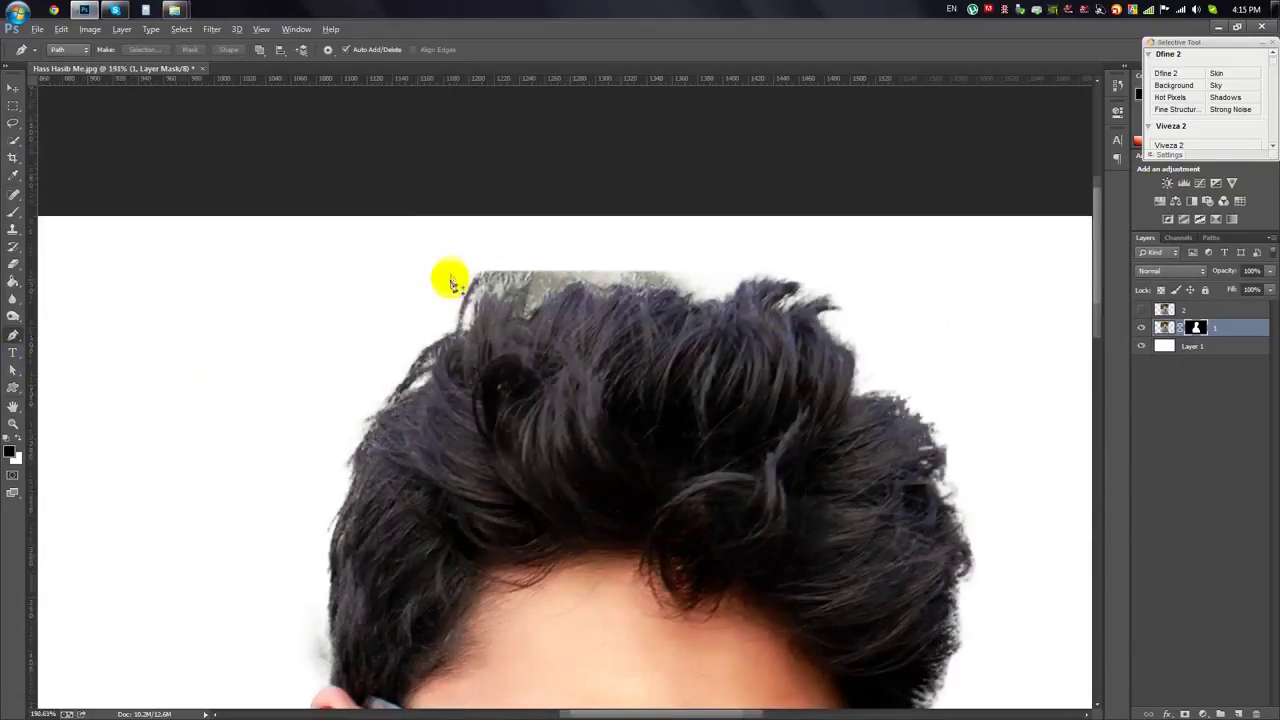
- Choose a soft round 35 px brush
click(12, 215)
right_click(385, 353)
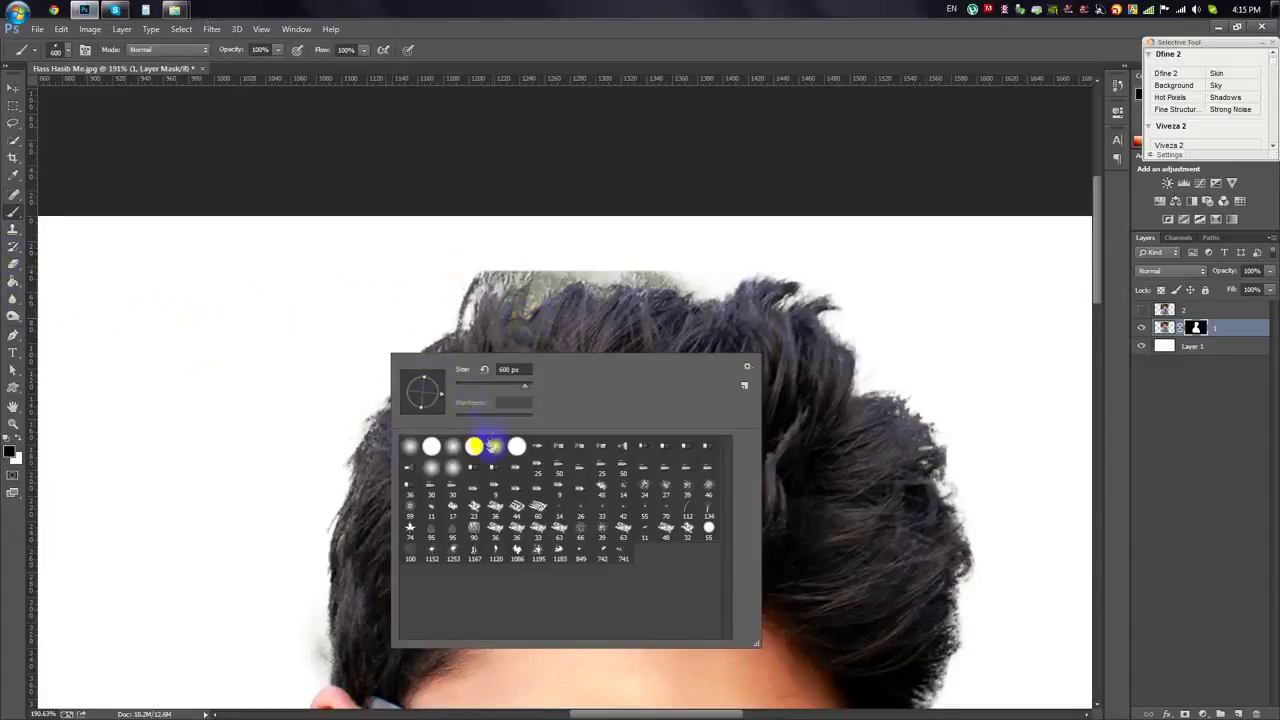
click(502, 52)
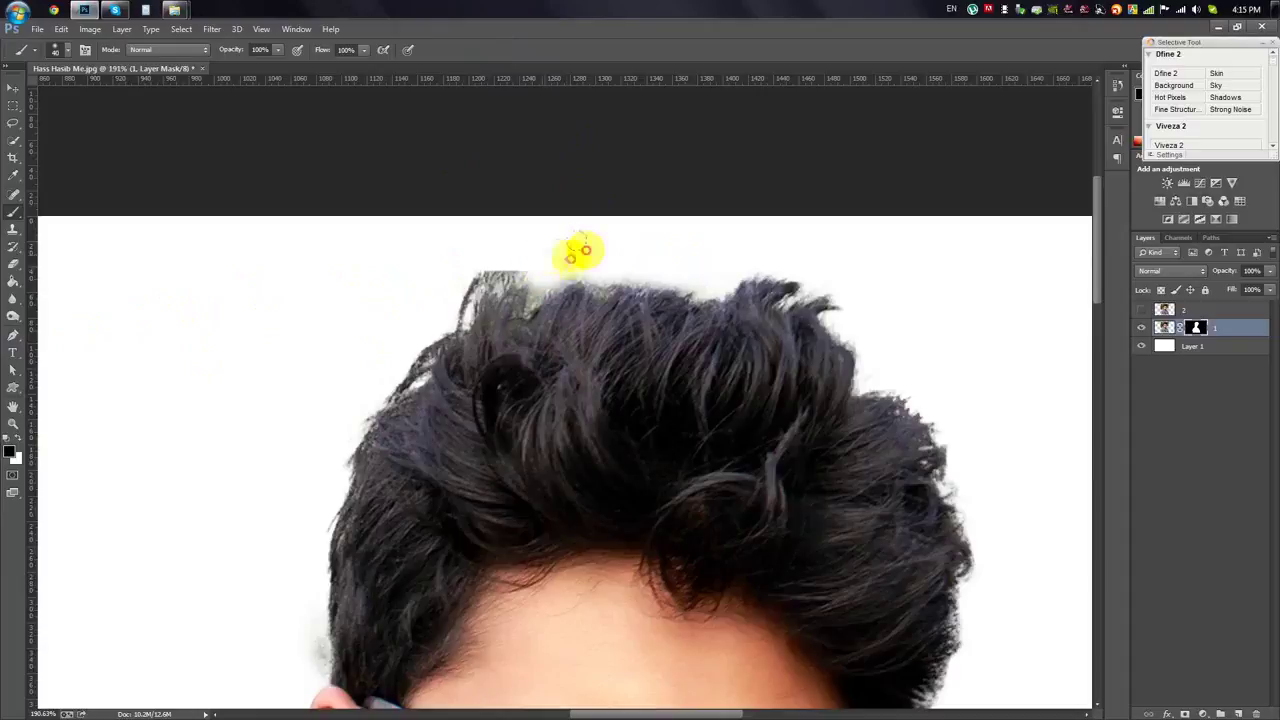
right_click(572, 252)
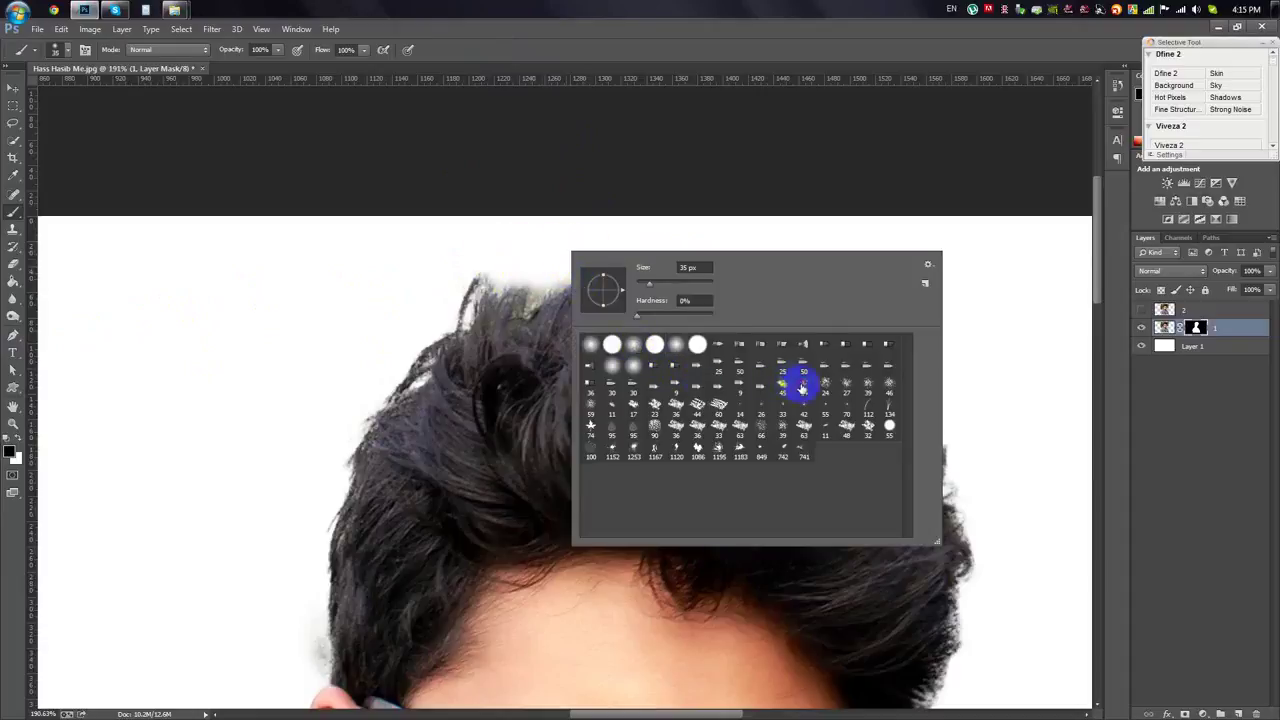
click(500, 276)
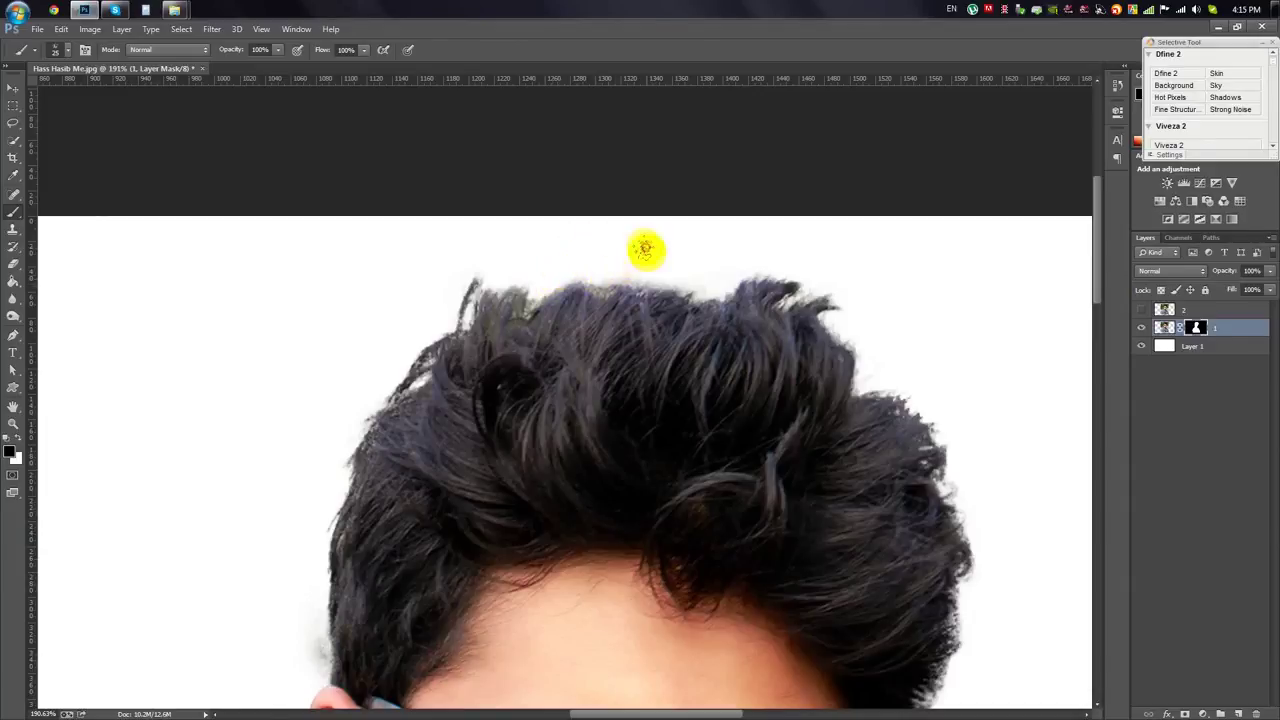
- Paint the mask along the hair edges, then fit the whole image in the window
scroll(814, 346, down, 2)
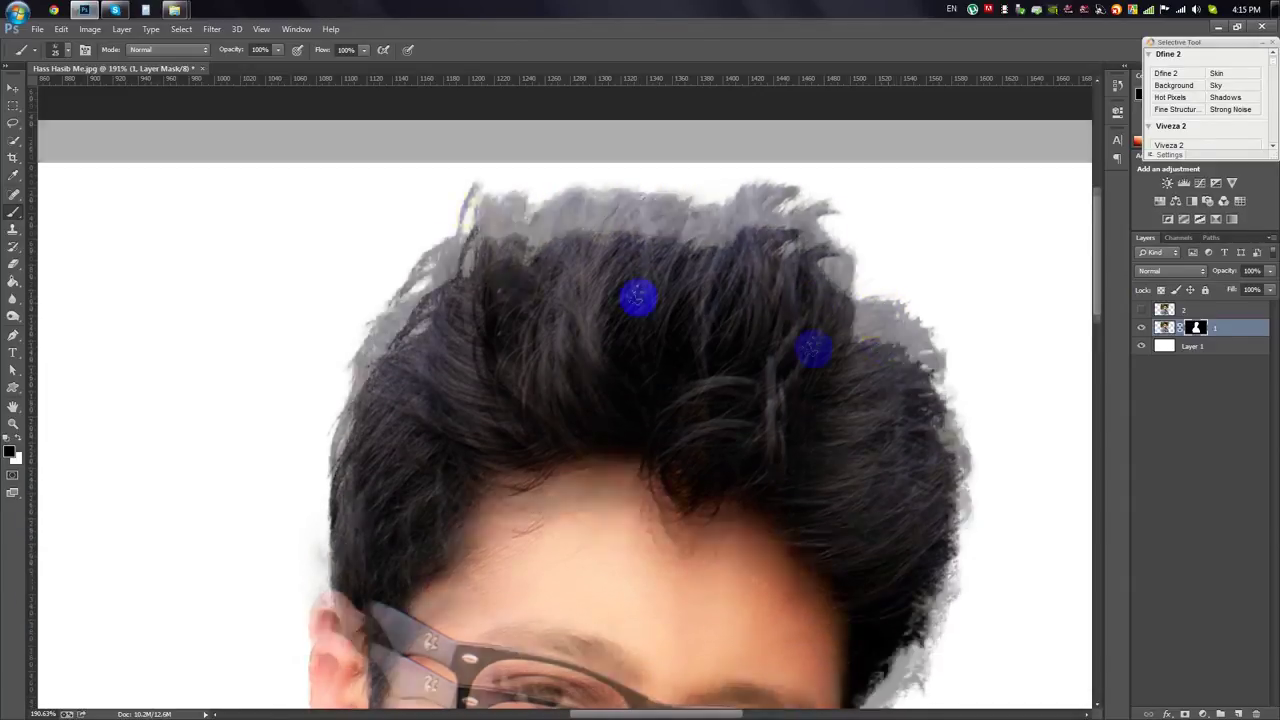
scroll(580, 200, down, 2)
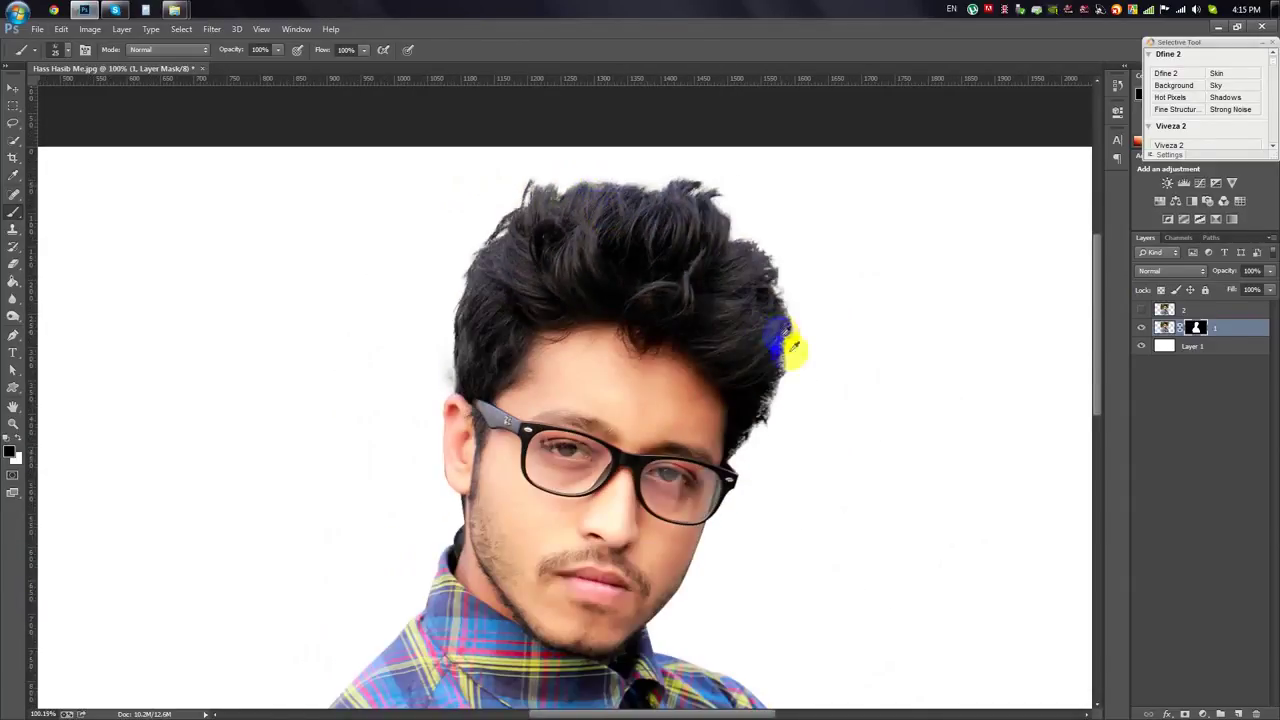
scroll(777, 334, up, 1)
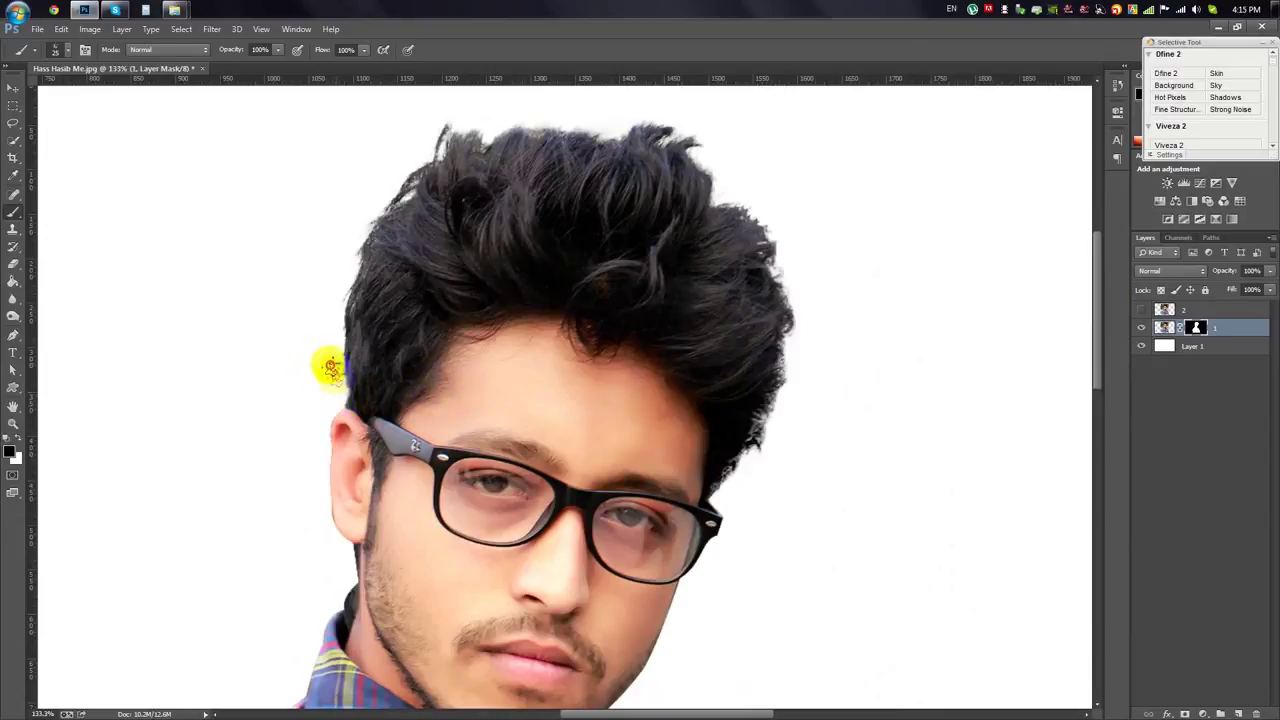
scroll(770, 470, up, 2)
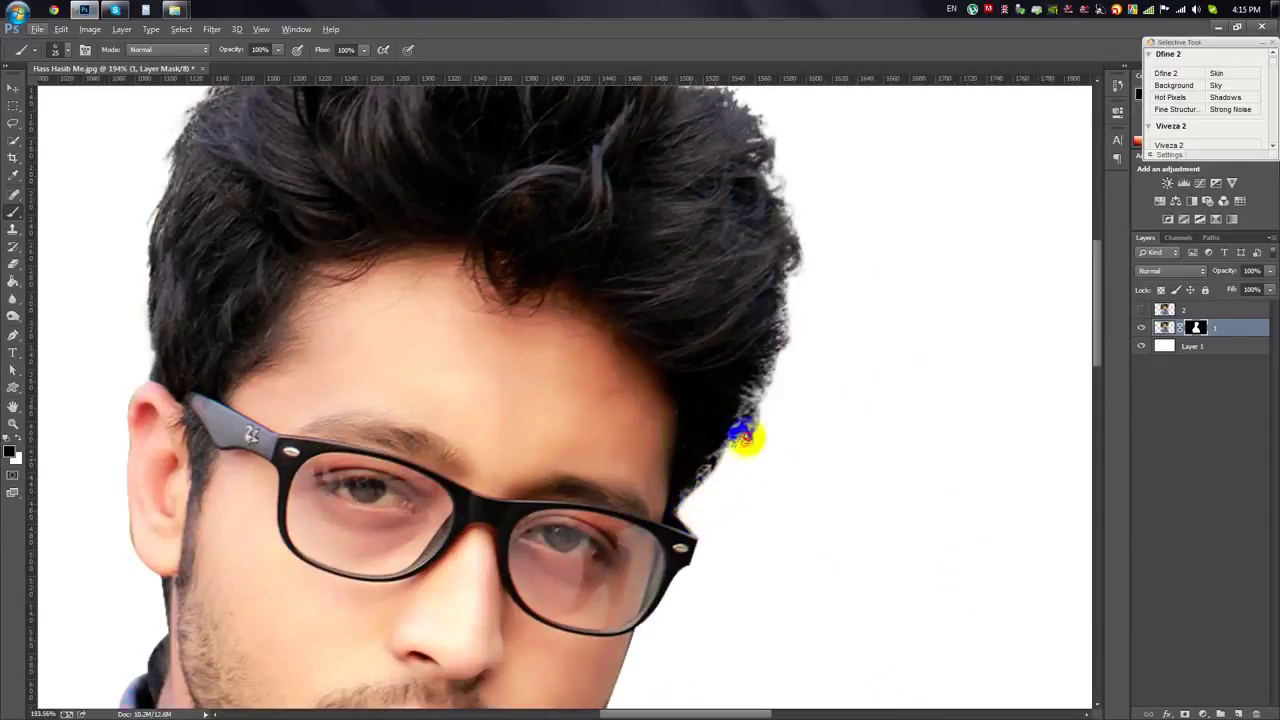
scroll(795, 370, down, 3)
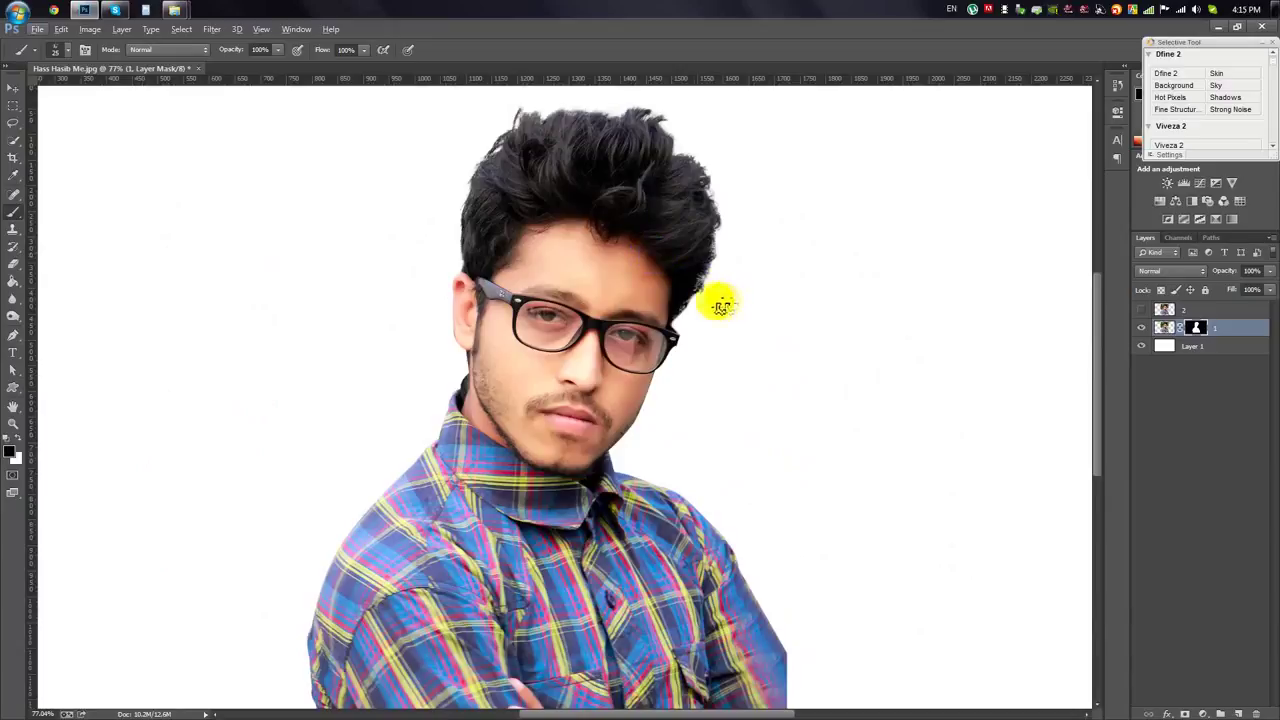
scroll(715, 285, down, 1)
scroll(685, 300, up, 1)
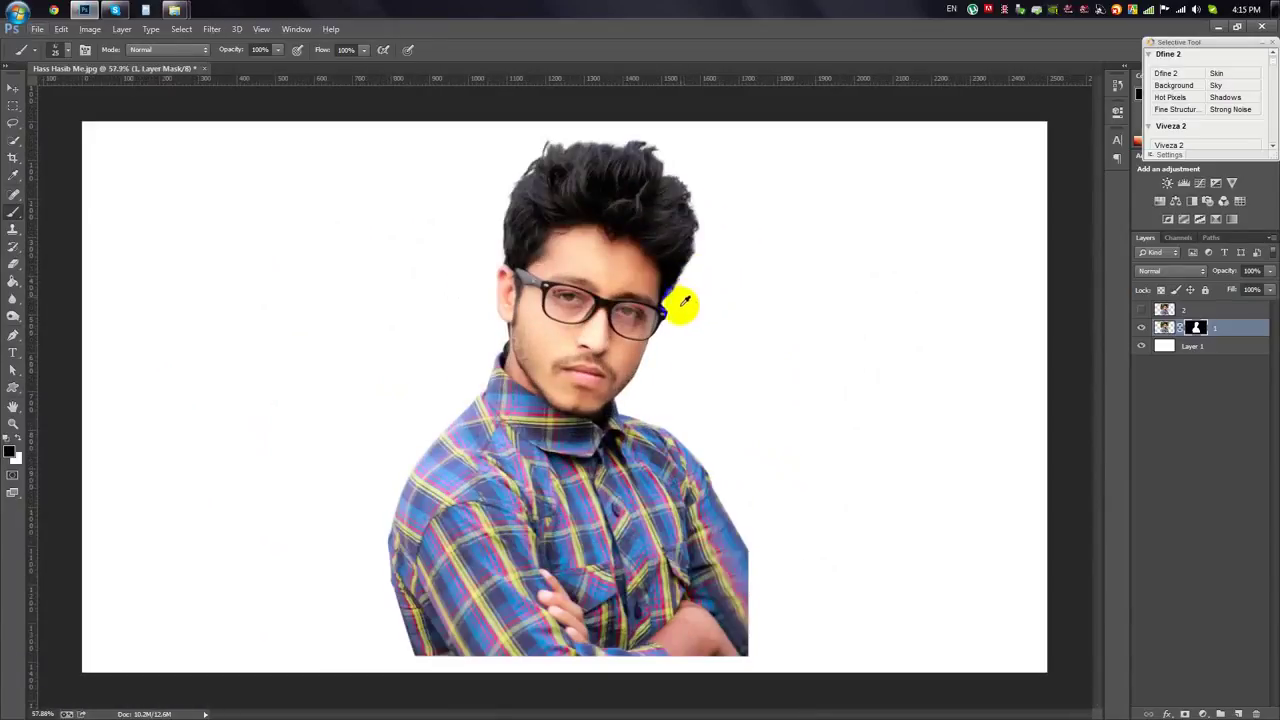
scroll(682, 306, up, 2)
scroll(680, 310, up, 1)
click(13, 335)
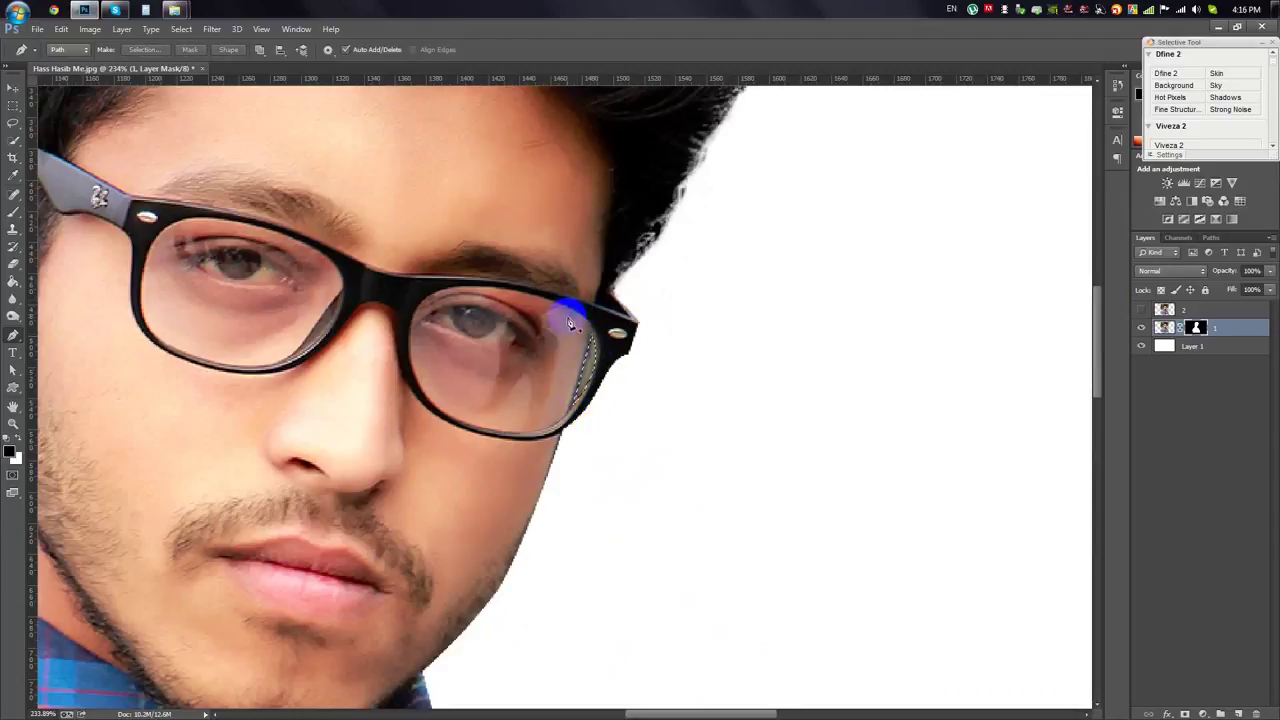
key(ctrl+0)
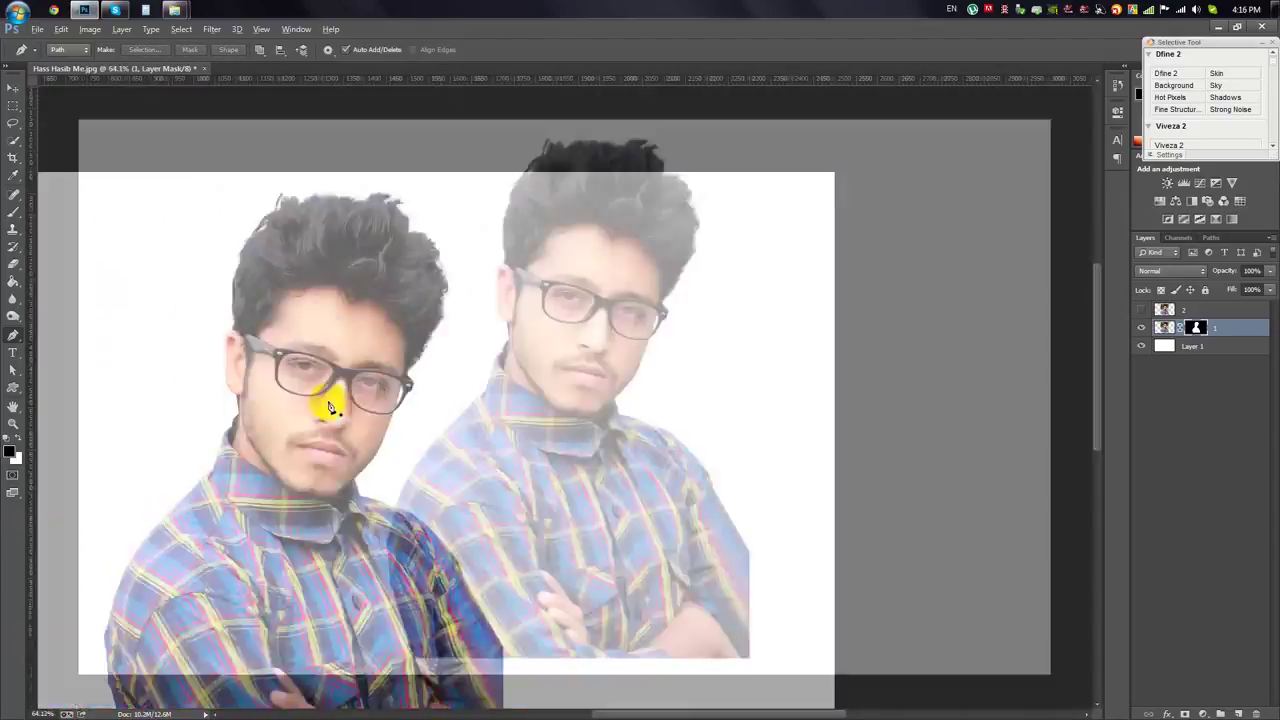
right_click(1214, 317)
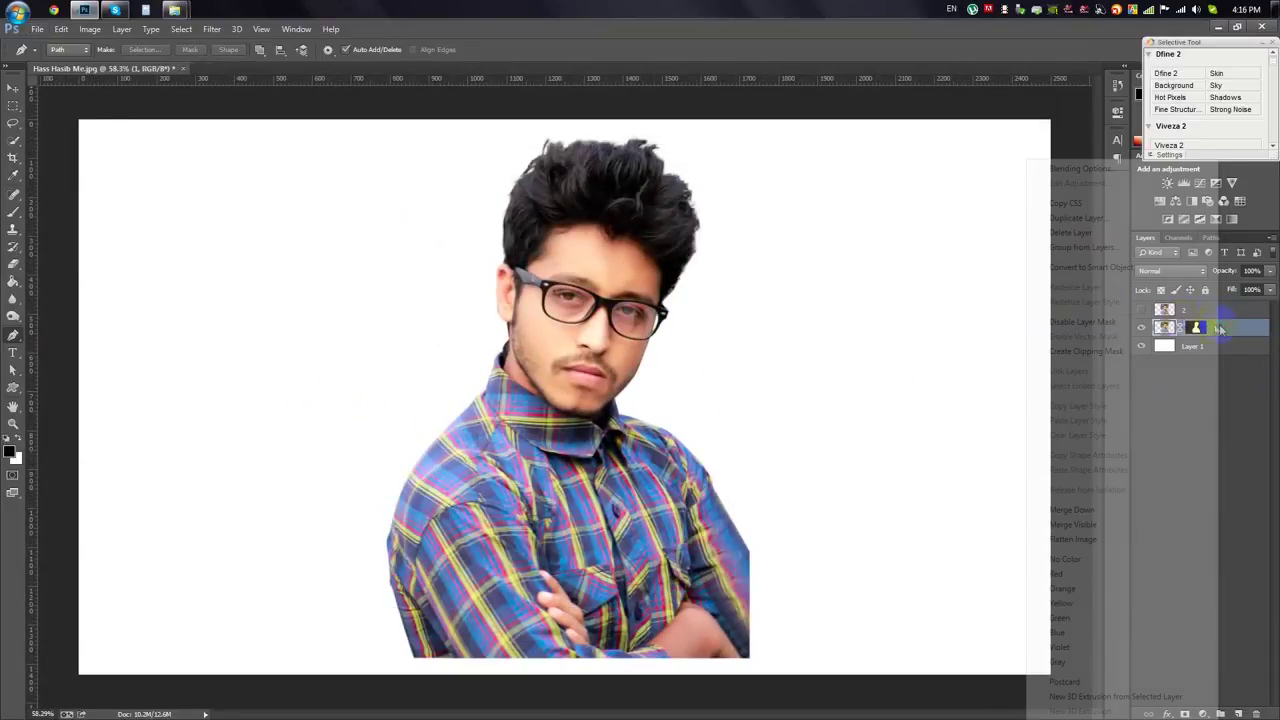
- Convert layer 1 to a smart object, rasterize it, and delete the original photo layer
click(1100, 264)
right_click(1200, 330)
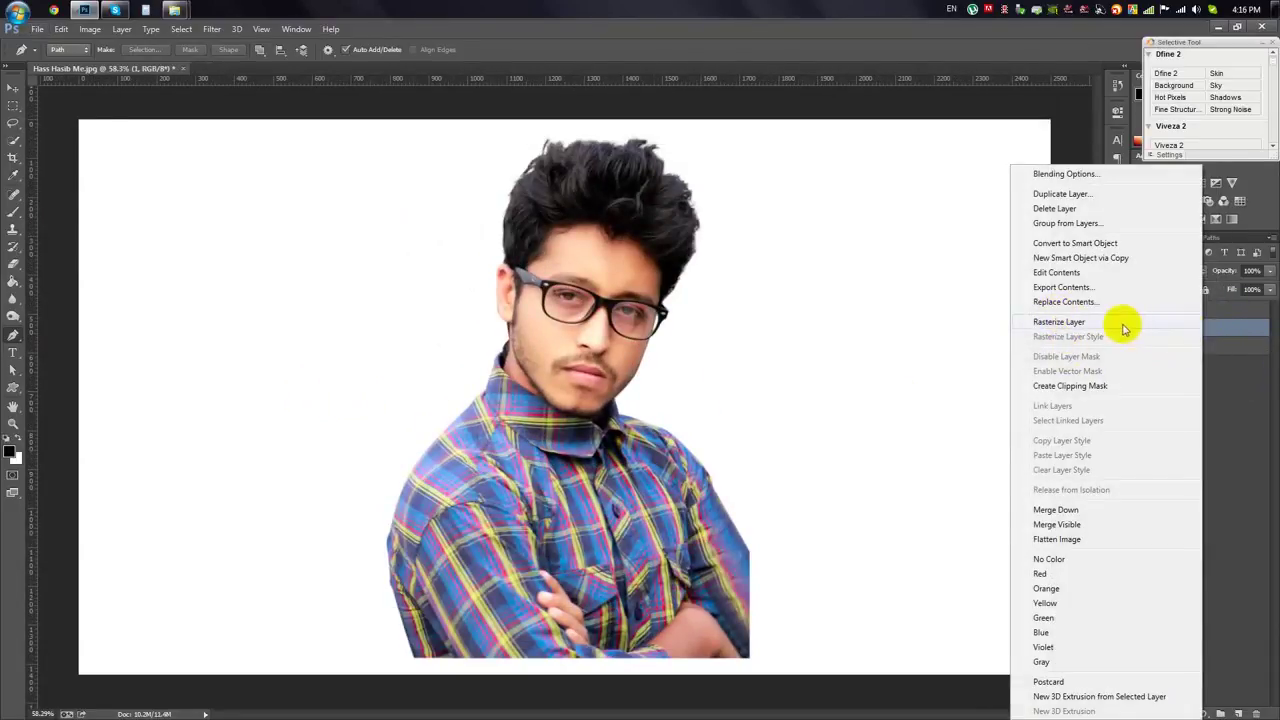
click(1120, 321)
click(1141, 310)
drag(1190, 346, 1191, 327)
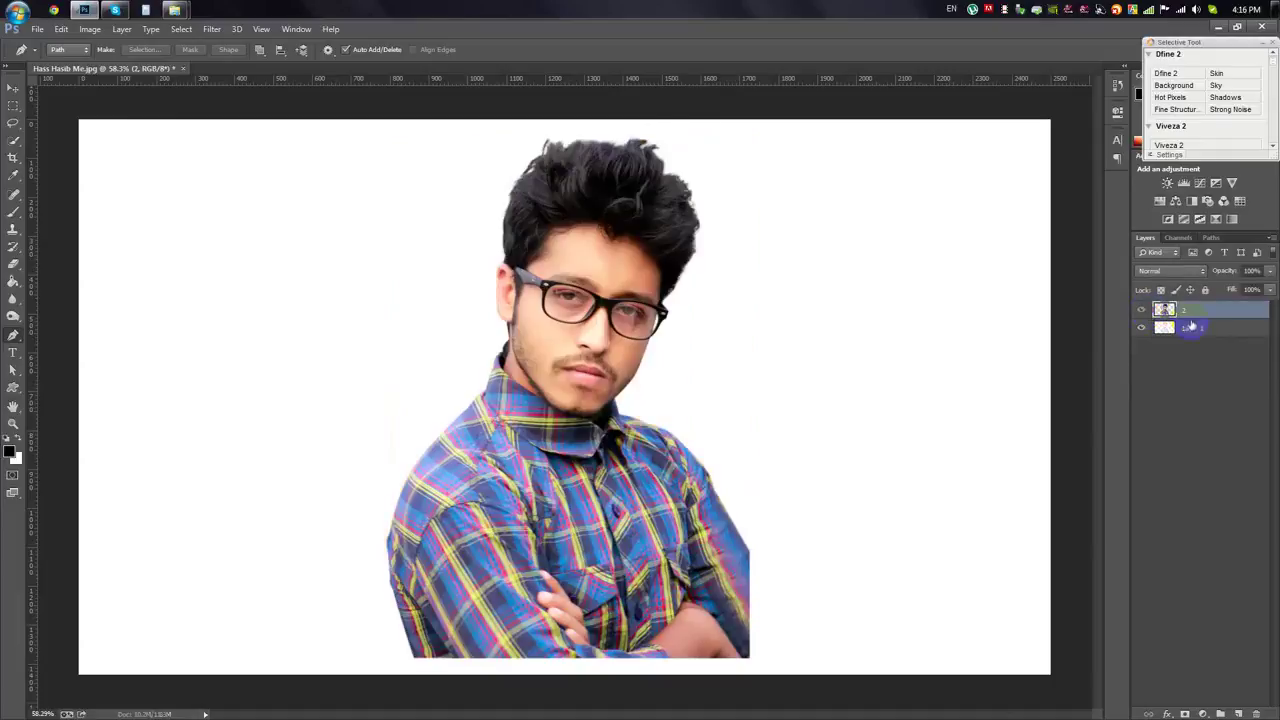
- Duplicate the cutout layer, hide the copy, and rename it 2
right_click(1185, 313)
click(1043, 220)
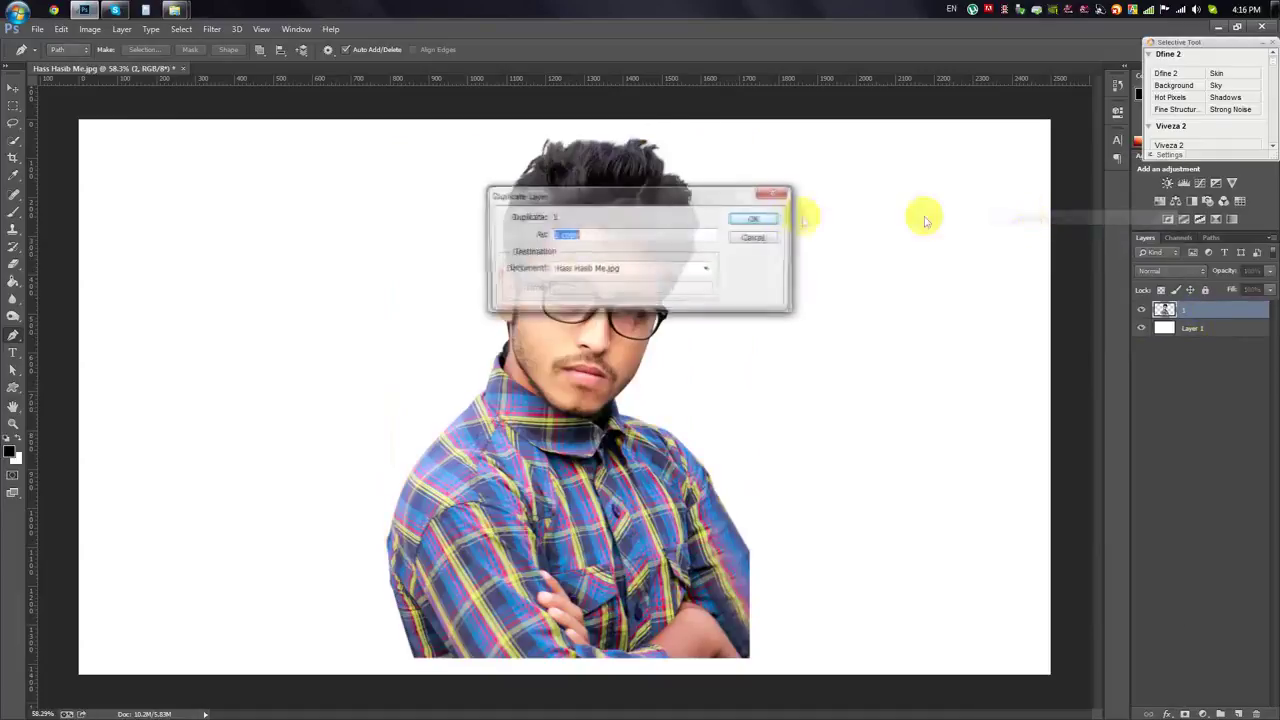
click(752, 219)
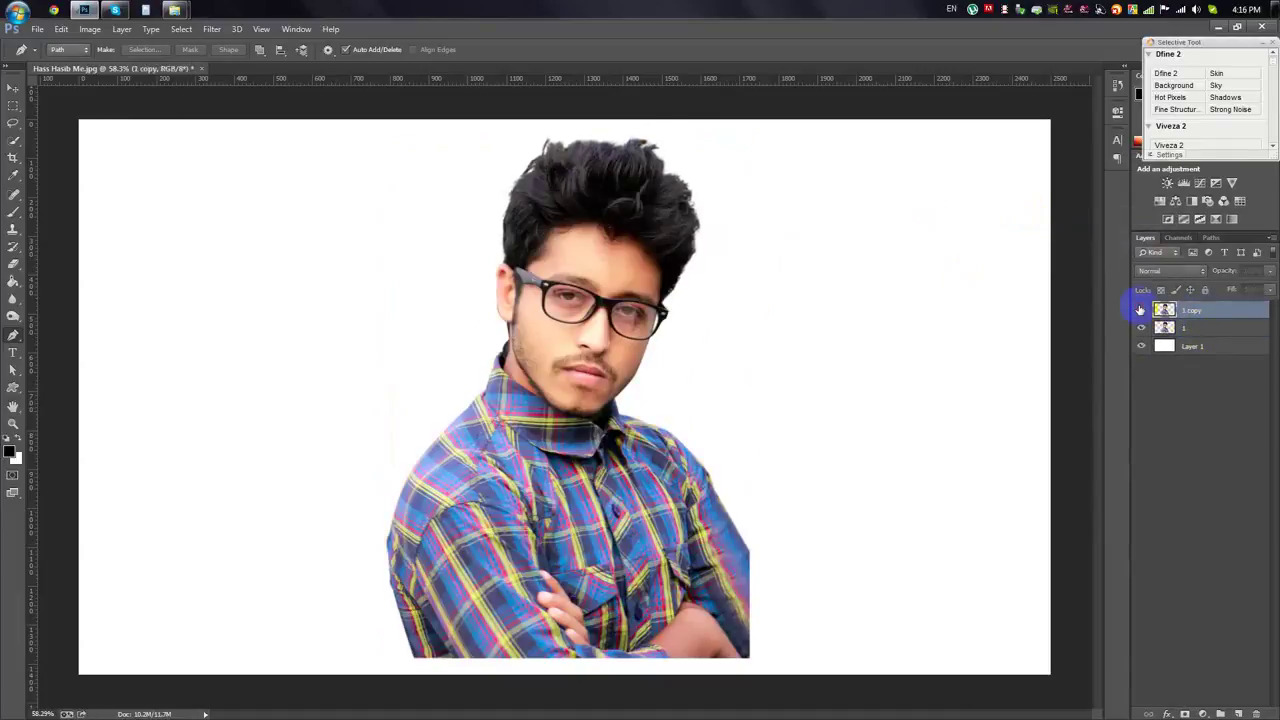
click(1141, 310)
click(1192, 327)
double_click(1193, 311)
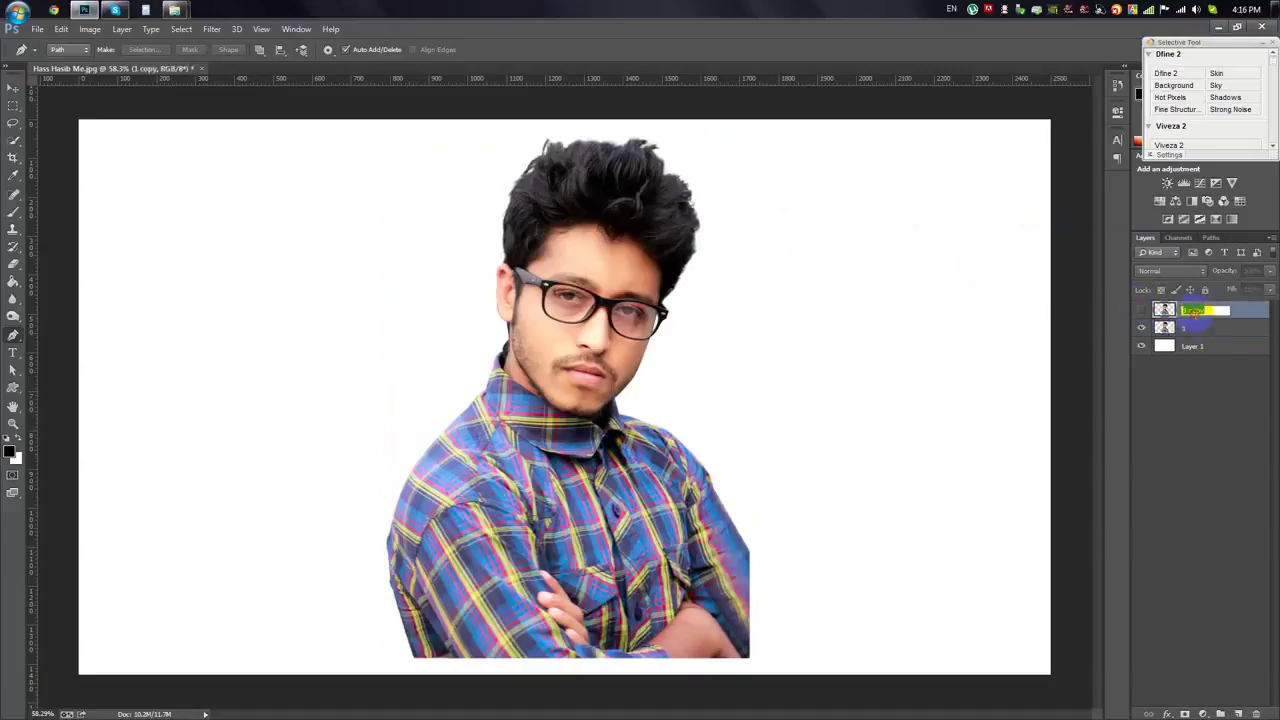
text(2)
click(1187, 327)
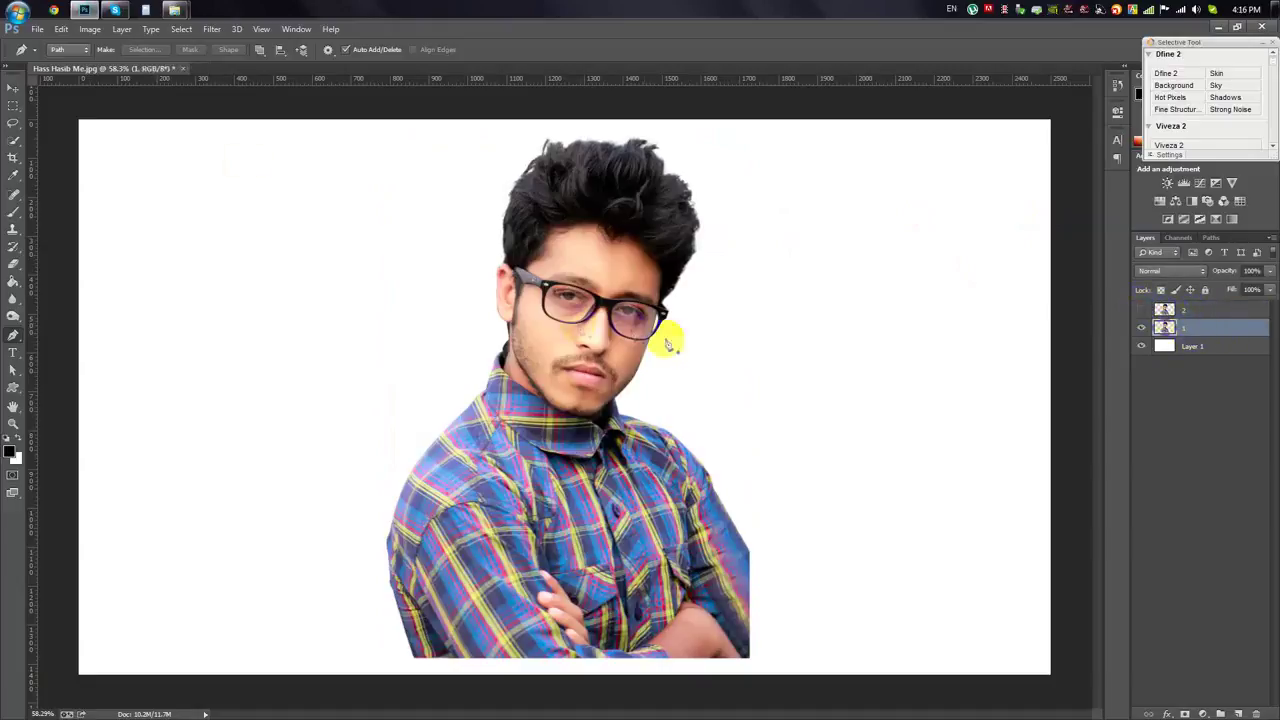
click(14, 88)
- Apply the Brush Strokes Crosshatch filter to the portrait from the Filter Gallery
click(212, 28)
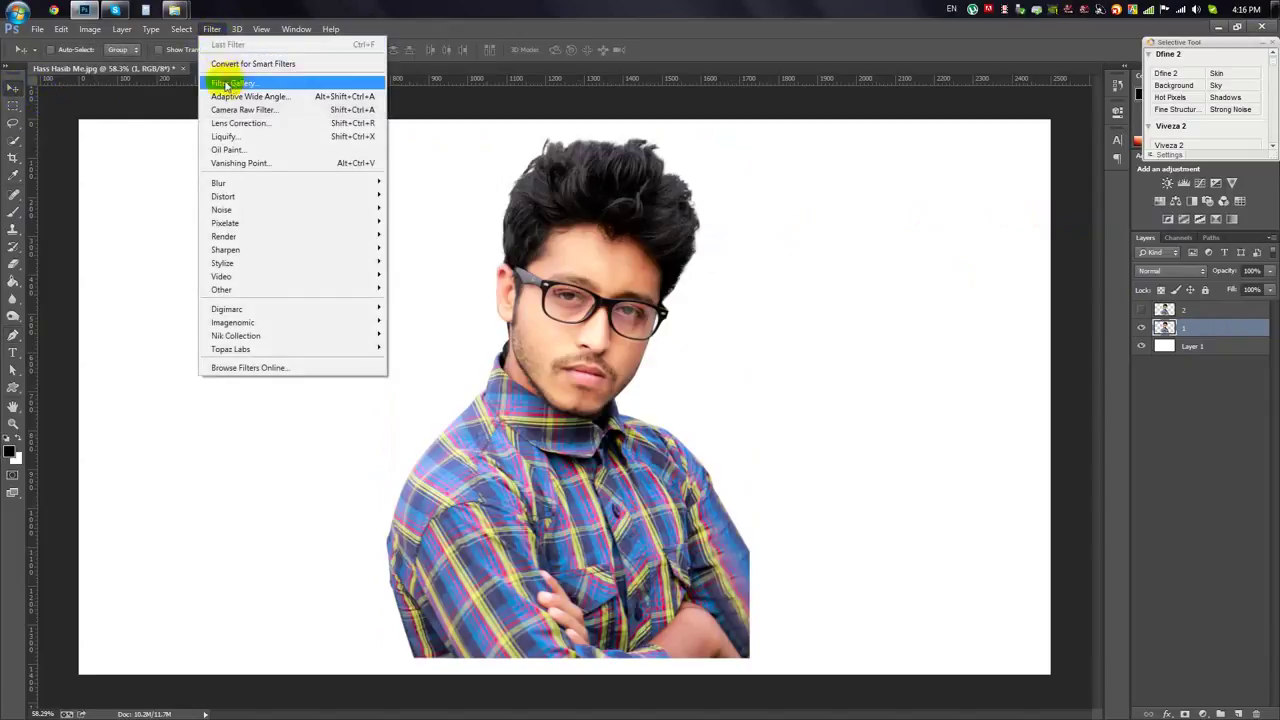
click(226, 81)
click(962, 70)
click(972, 71)
click(972, 72)
click(1050, 96)
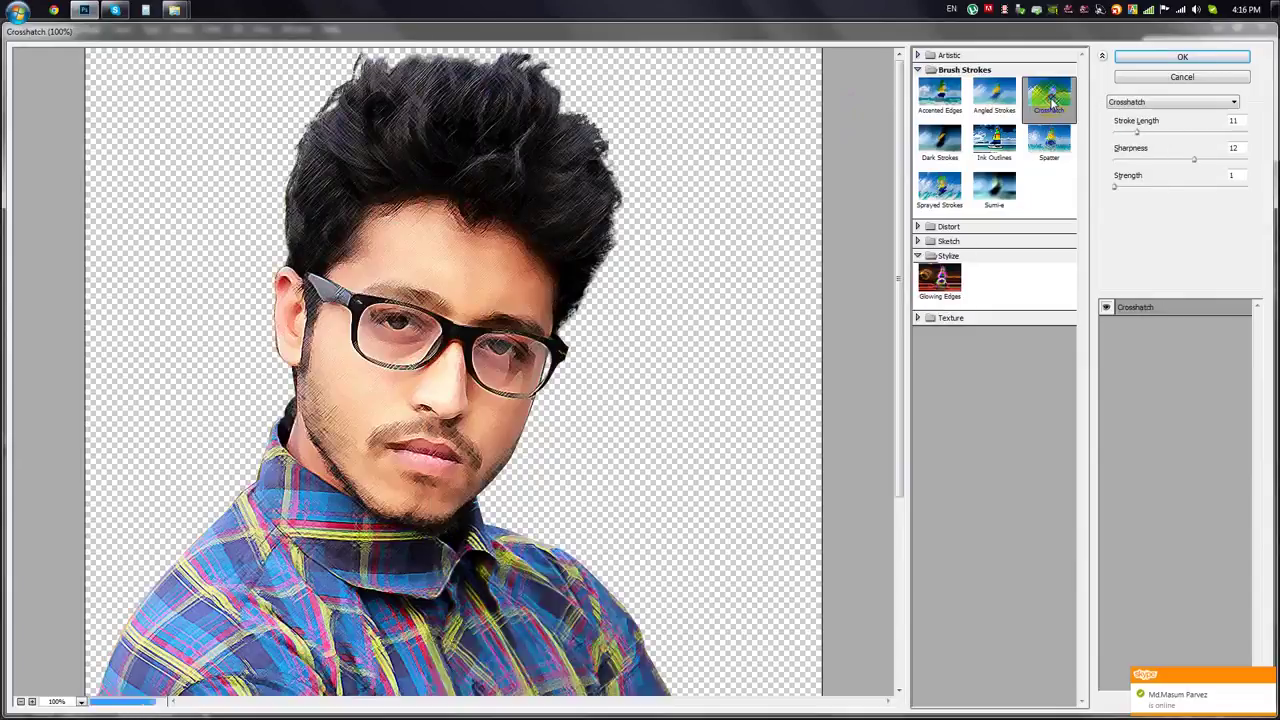
click(1182, 57)
scroll(626, 305, up, 2)
scroll(626, 305, down, 2)
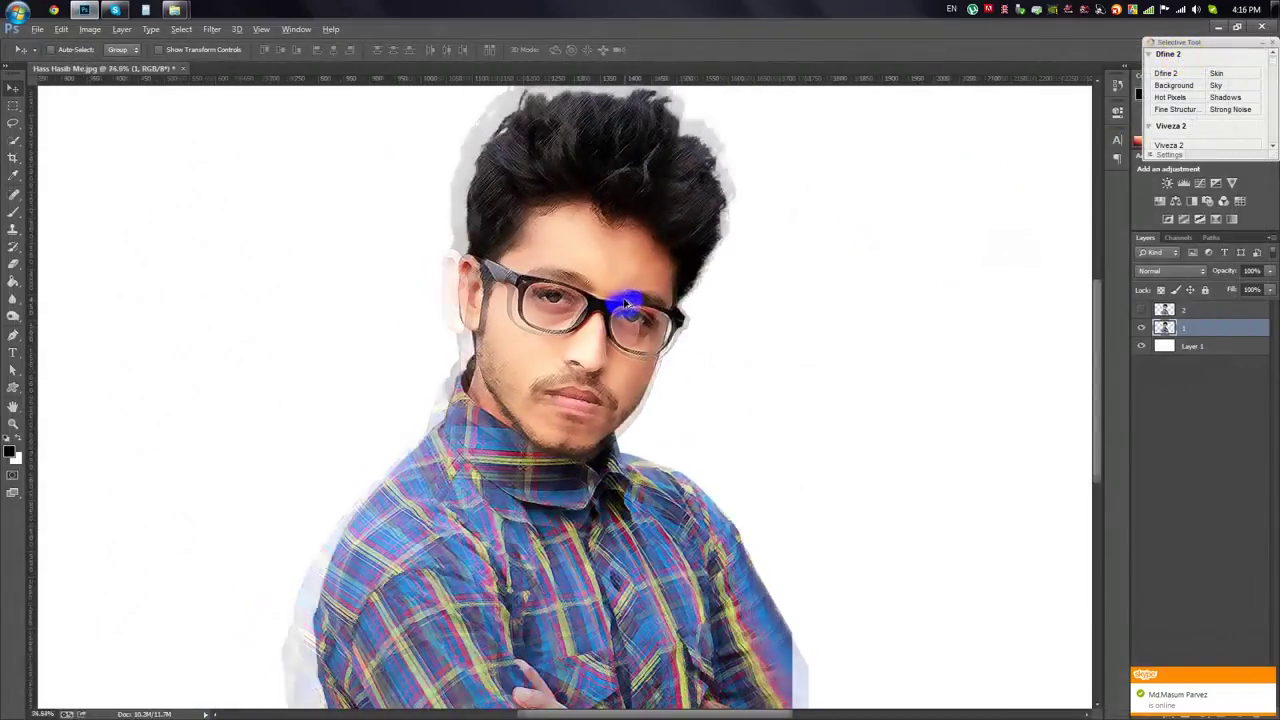
scroll(614, 300, down, 3)
- Apply Stylize Glowing Edges with Edge Width 2 and Edge Brightness 4
click(211, 29)
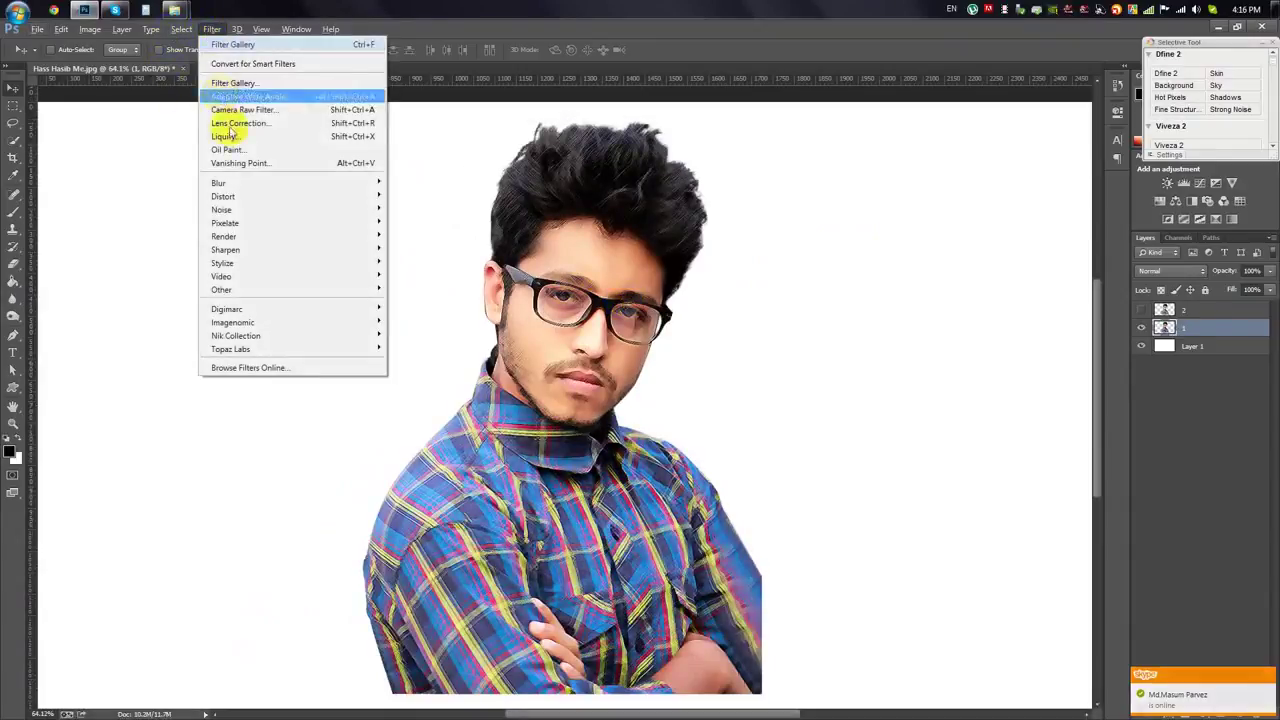
click(256, 104)
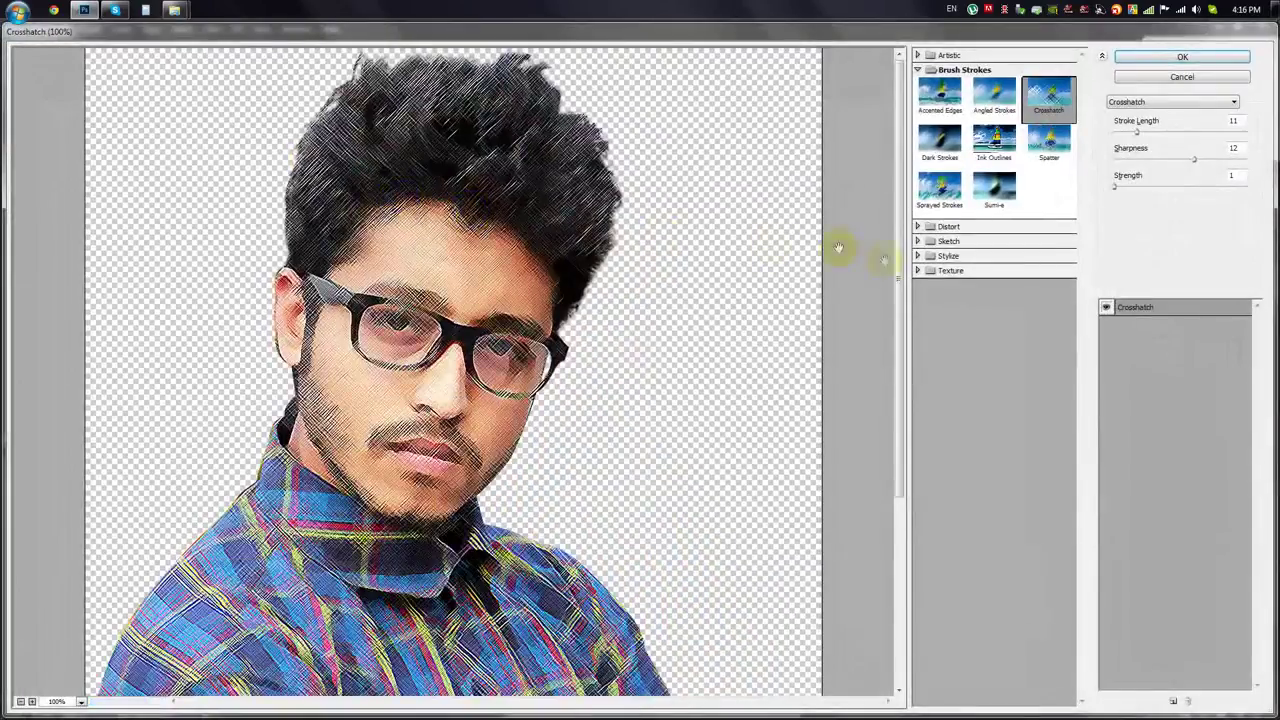
click(948, 256)
click(940, 282)
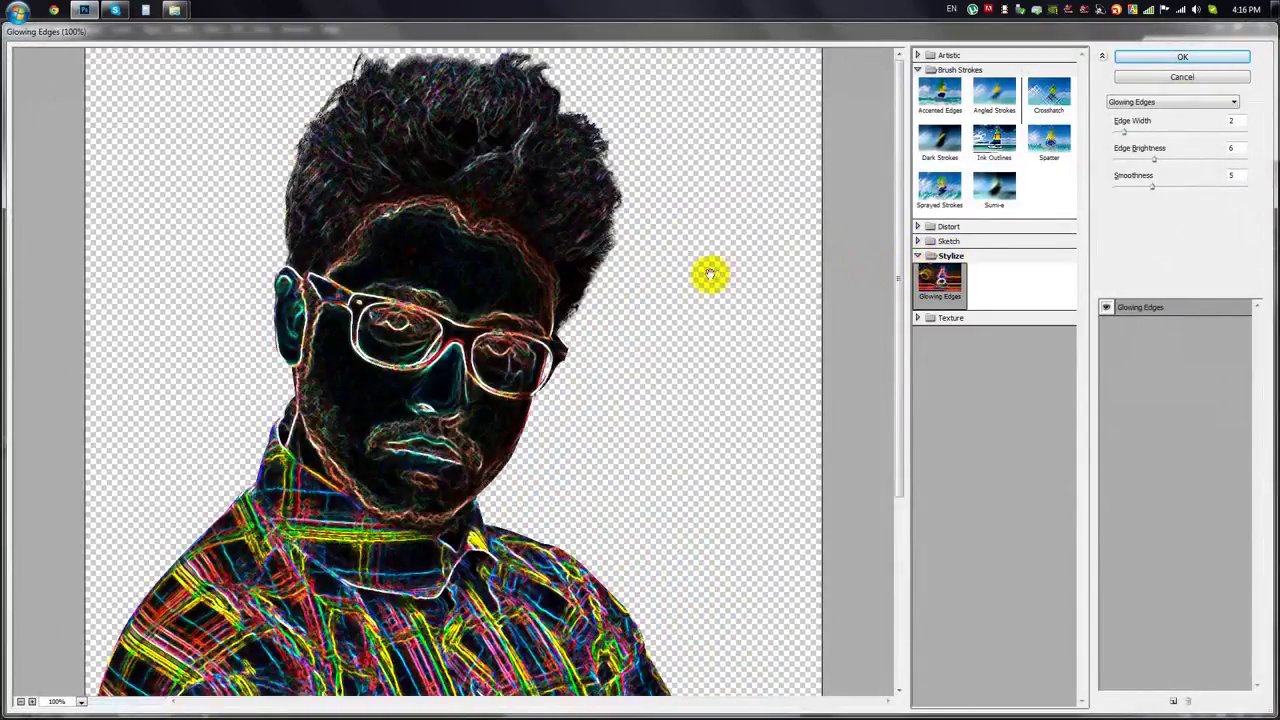
alt+click(585, 277)
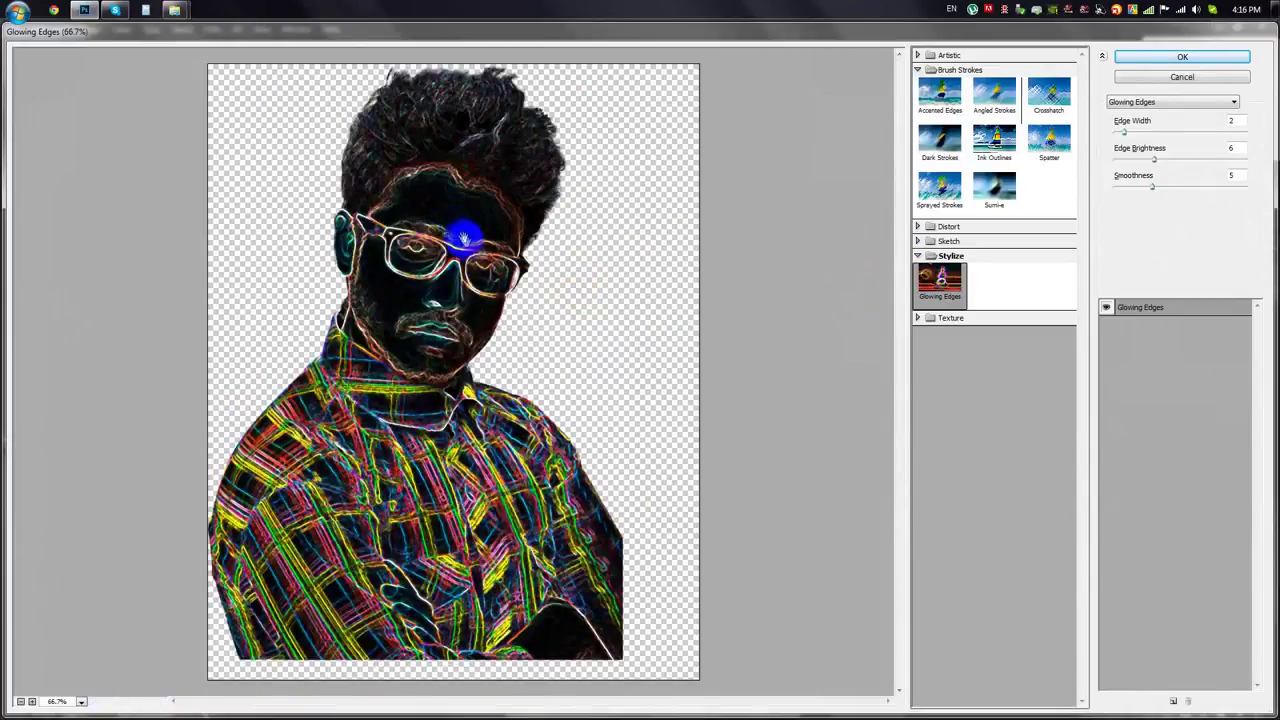
mouse_move(1140, 129)
mouse_down()
mouse_move(1112, 135)
mouse_move(1137, 163)
mouse_up()
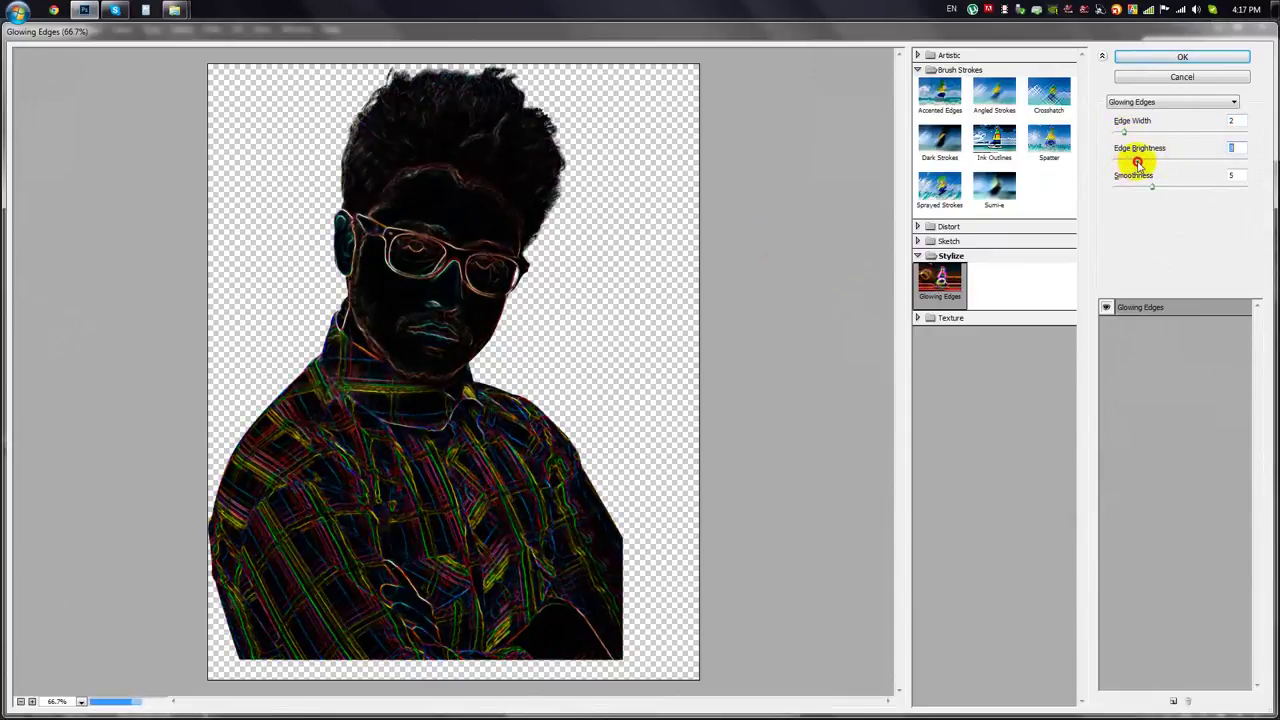
click(1153, 188)
click(1218, 55)
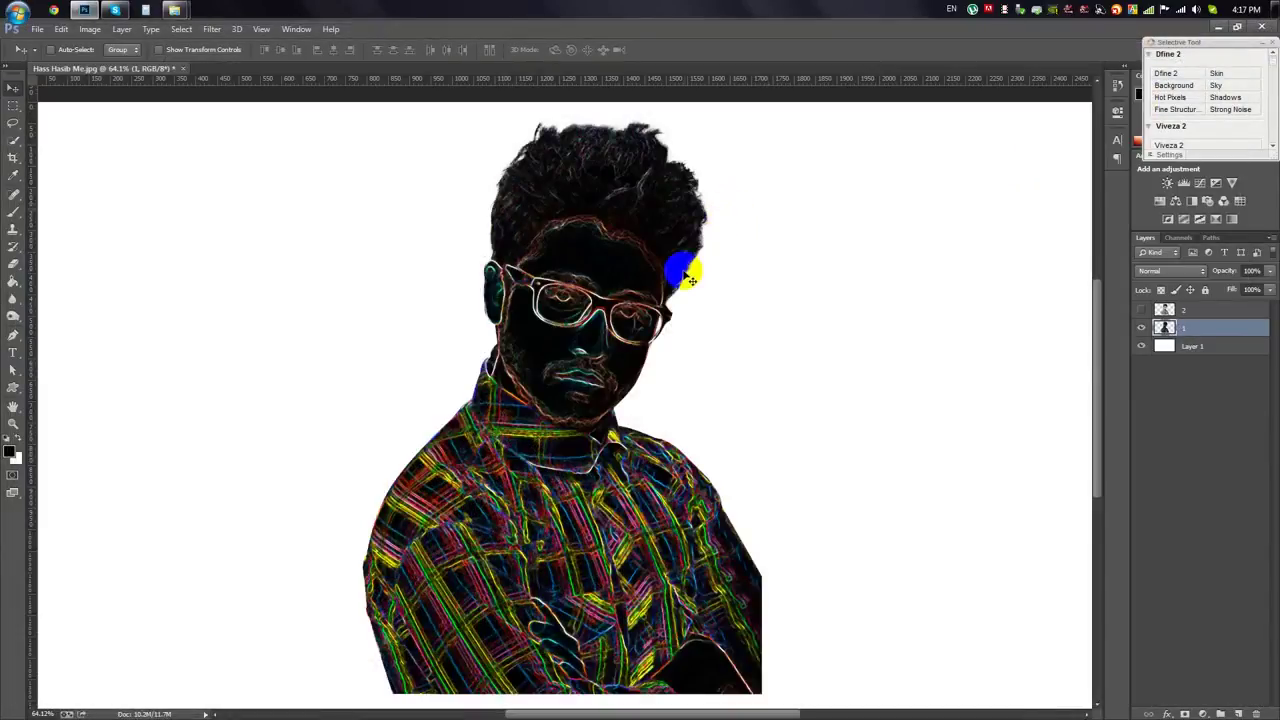
- Invert the glowing-edges portrait into a light sketch
scroll(677, 271, down, 2)
scroll(593, 279, up, 1)
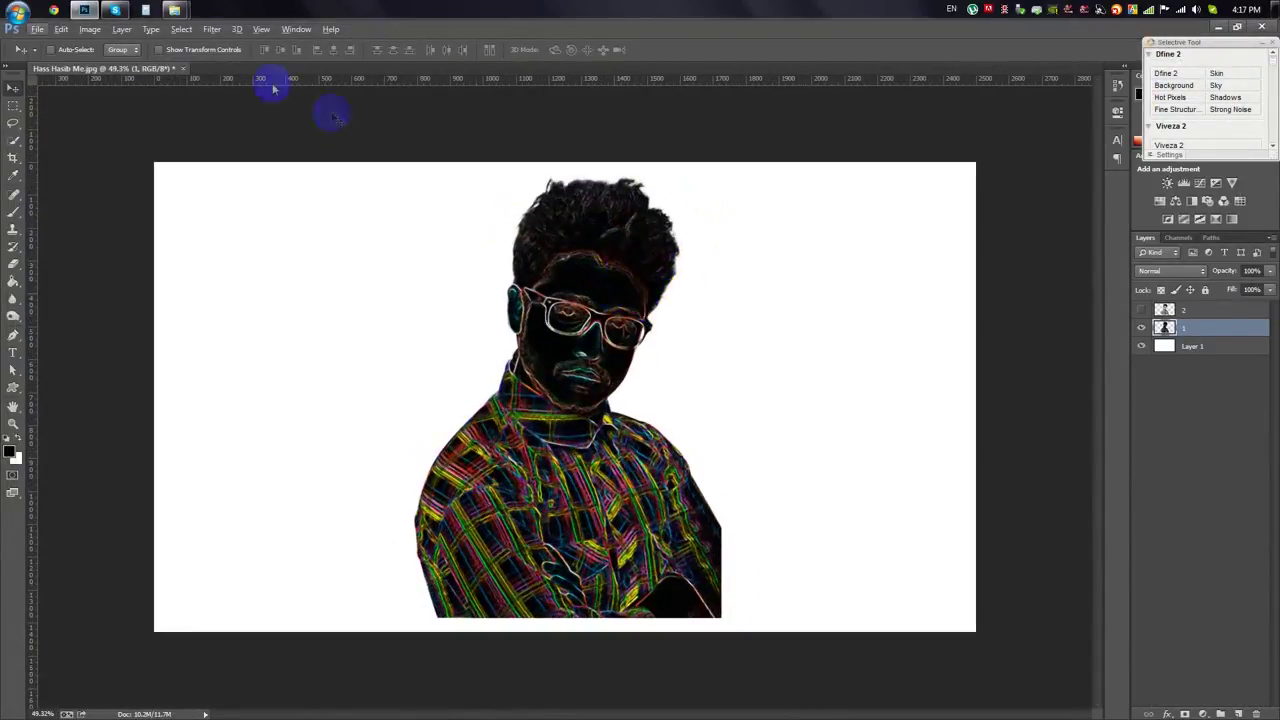
click(92, 29)
mouse_move(109, 64)
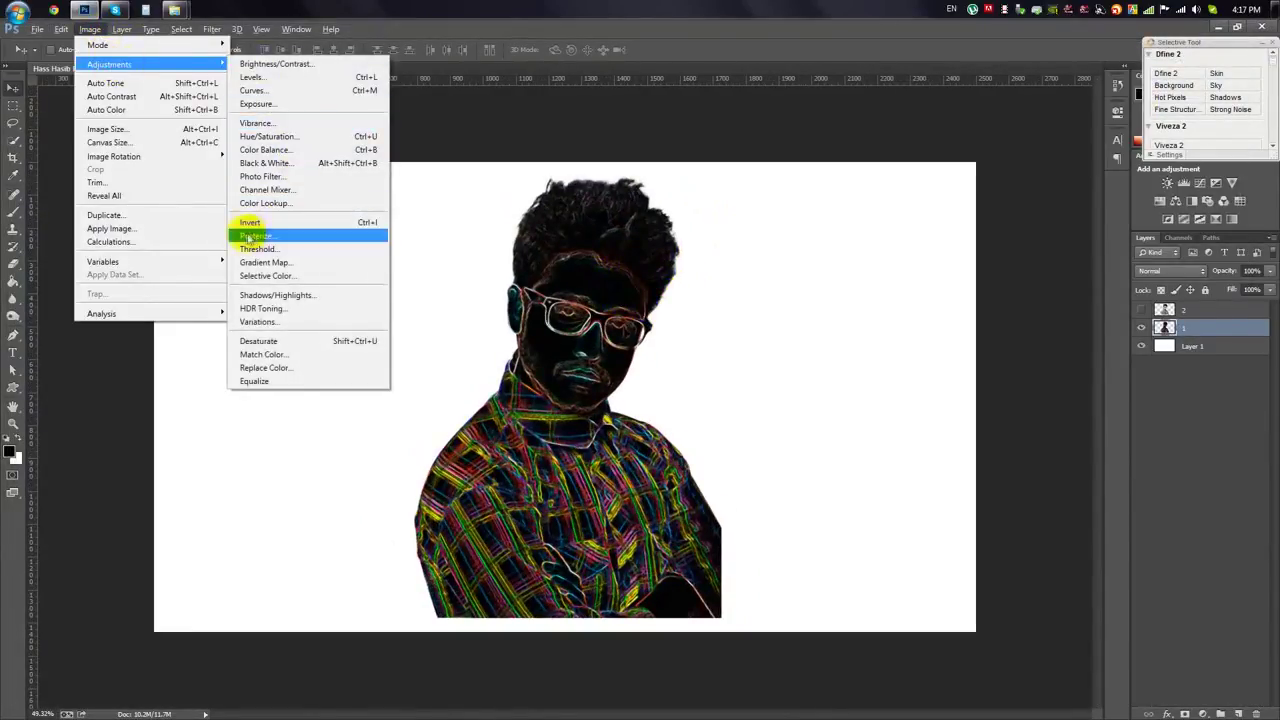
click(255, 226)
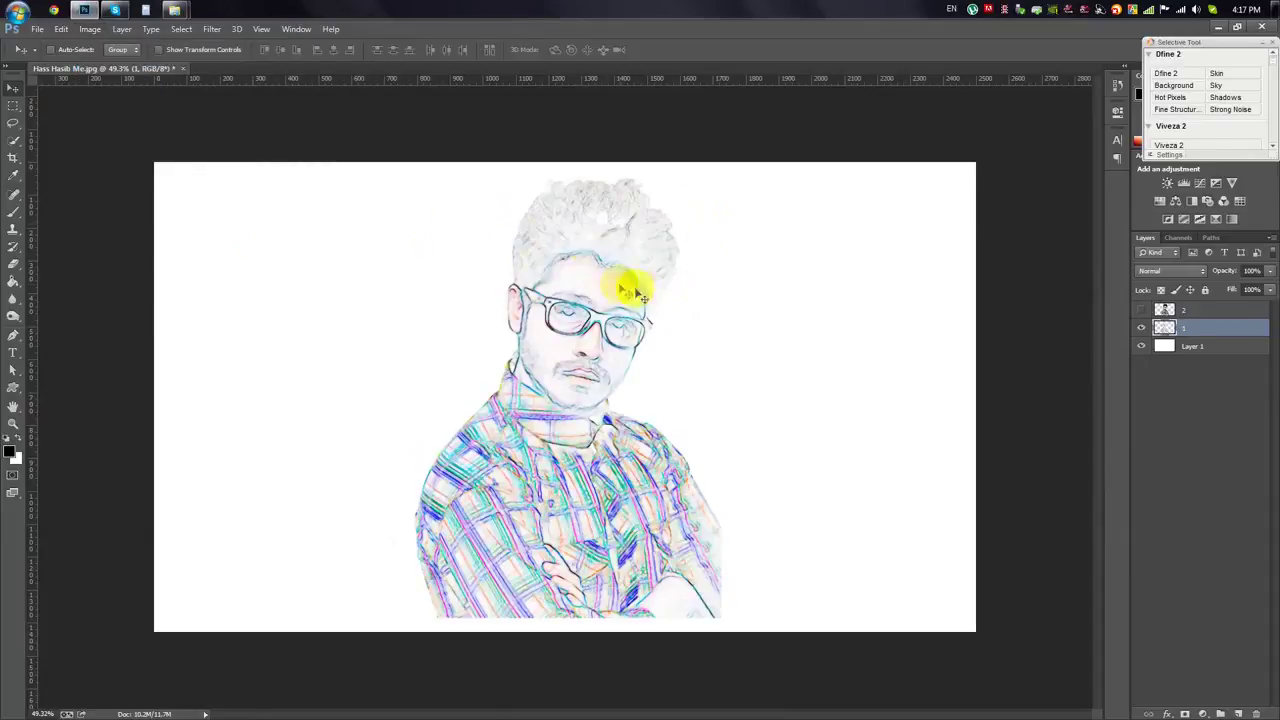
- Convert the inverted sketch to black and white
click(100, 30)
mouse_move(109, 64)
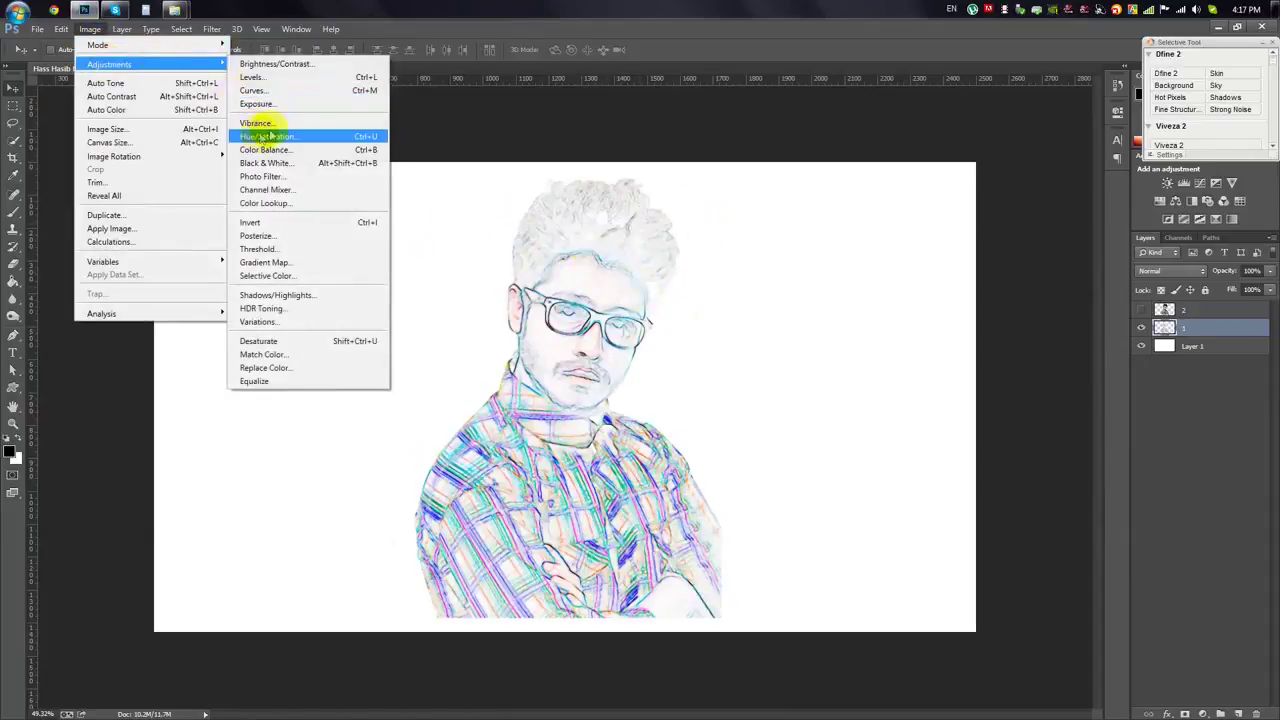
click(265, 162)
drag(612, 118, 1020, 158)
click(1165, 182)
- Apply Levels with black and white input sliders moved inward to crisp the pencil lines
click(92, 30)
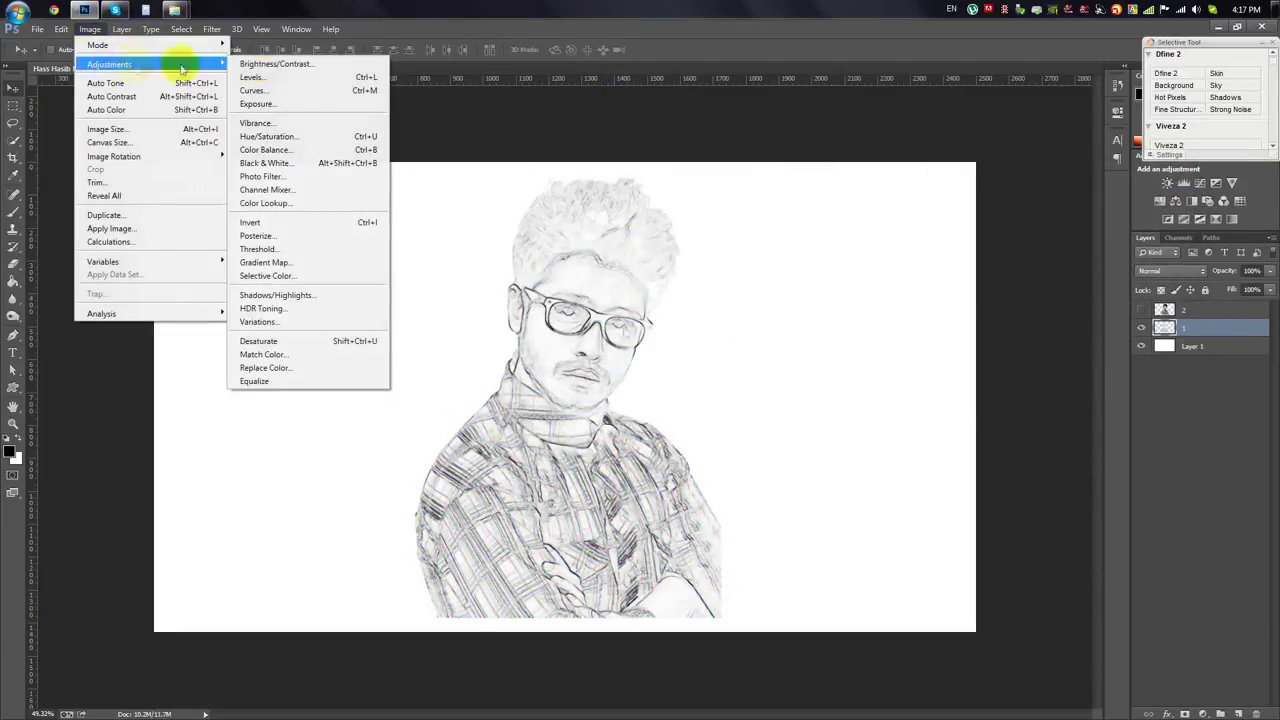
click(371, 77)
drag(681, 297, 754, 297)
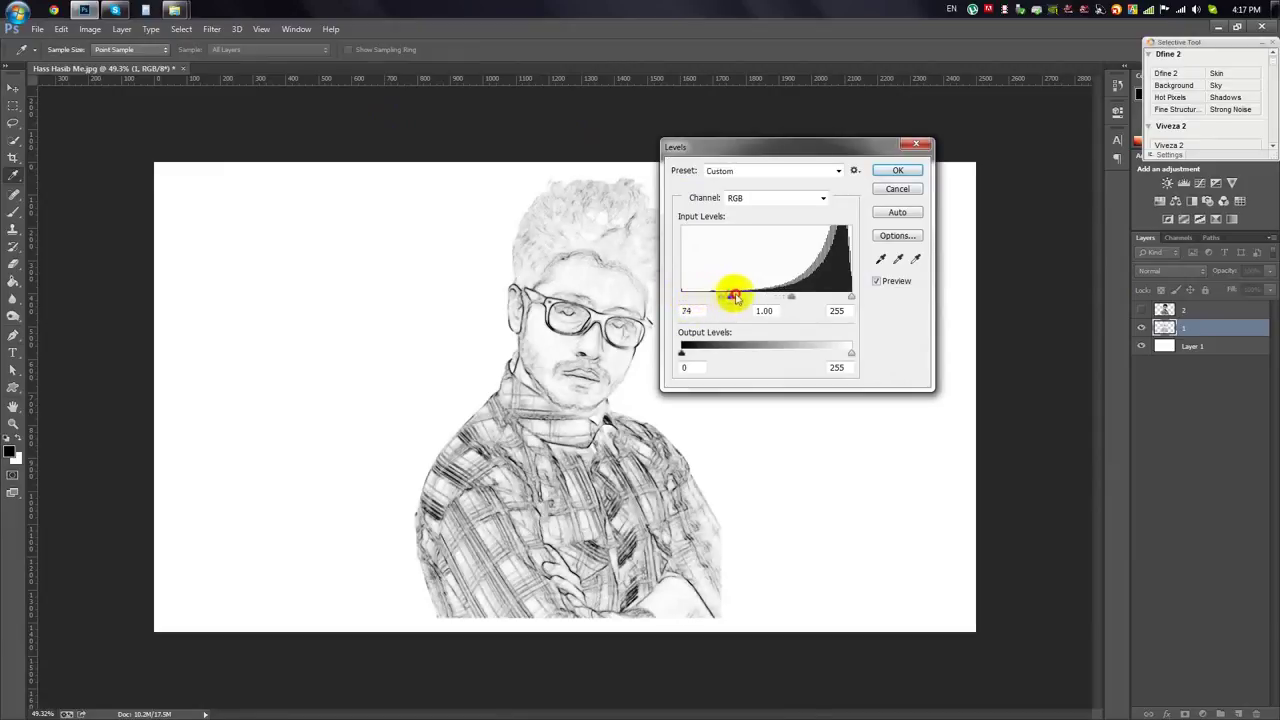
drag(851, 297, 723, 297)
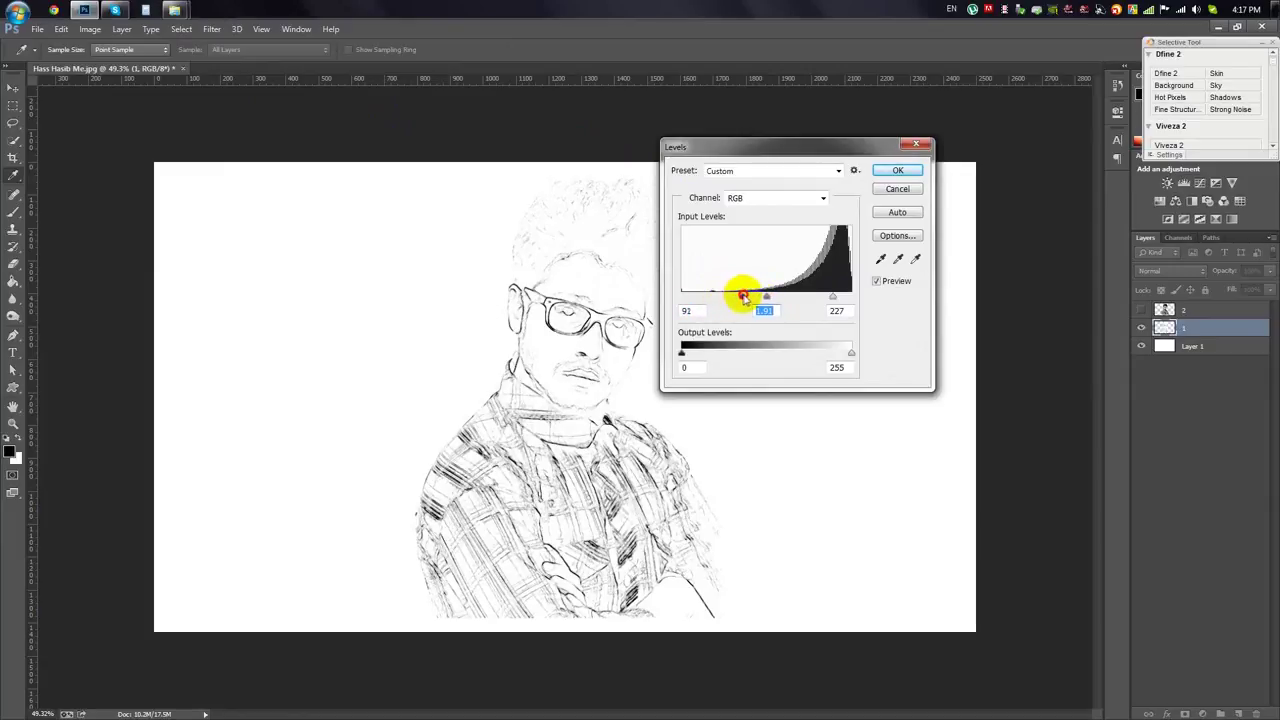
click(897, 170)
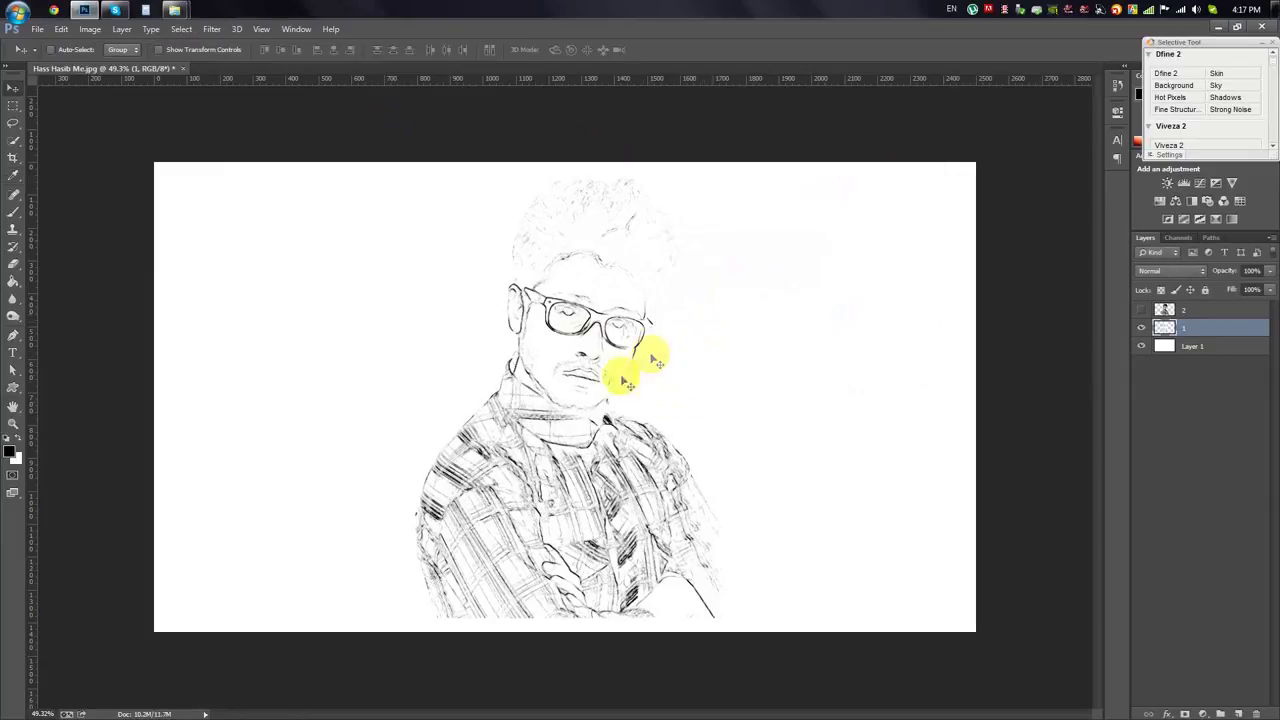
- Lasso and delete the stray strokes along the sketch's bottom-left edge
scroll(571, 434, up, 3)
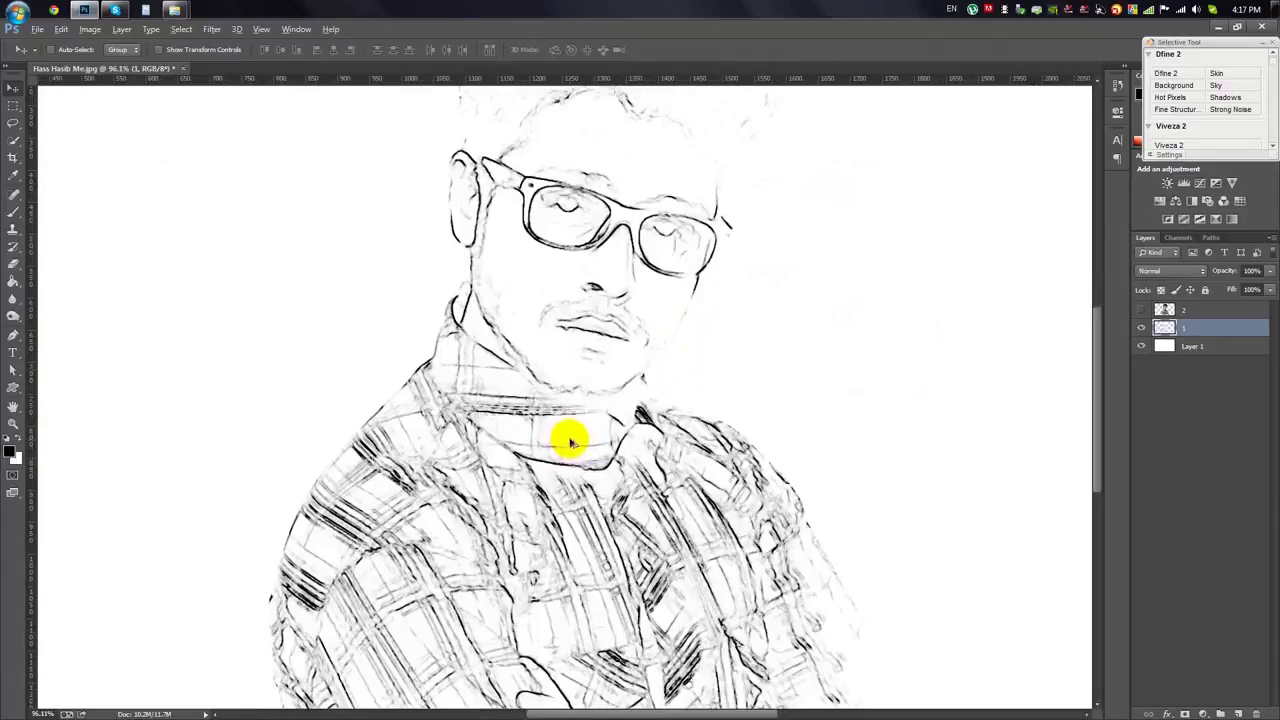
scroll(585, 430, down, 2)
scroll(608, 425, down, 3)
scroll(608, 470, up, 4)
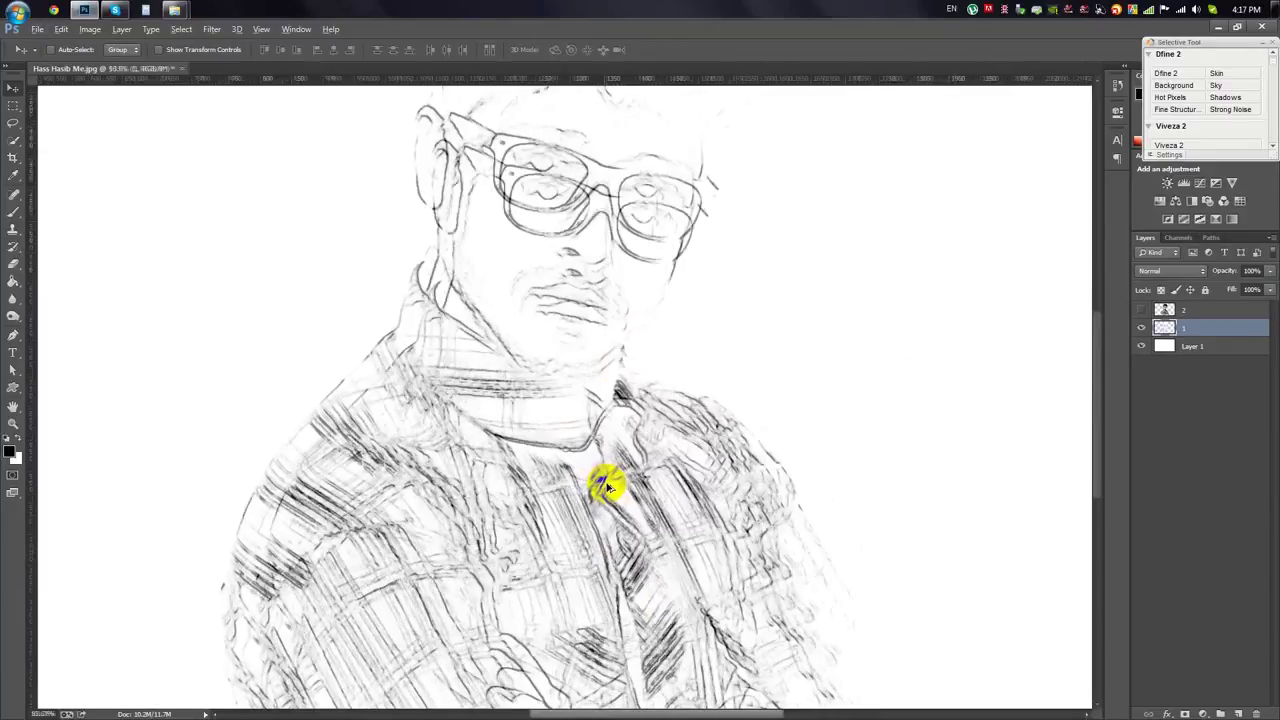
scroll(620, 400, down, 5)
scroll(600, 300, down, 1)
scroll(851, 309, down, 3)
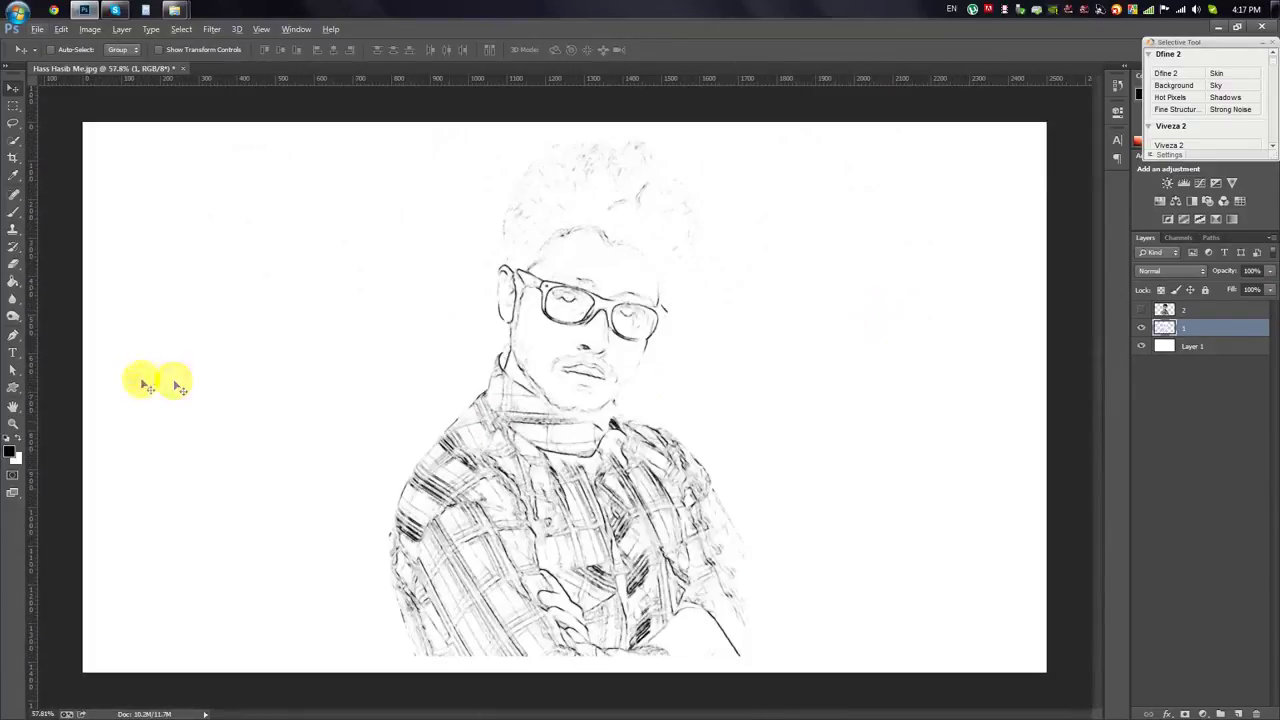
drag(13, 120, 62, 121)
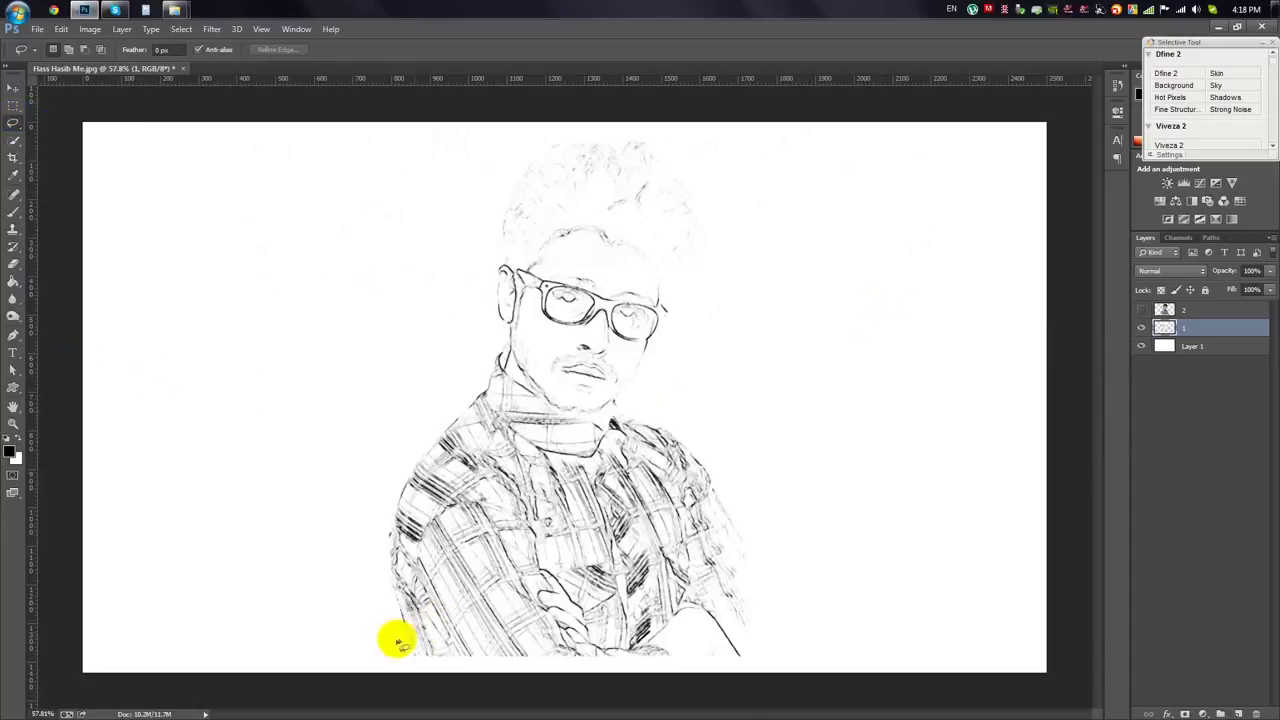
mouse_move(384, 600)
mouse_down()
mouse_move(693, 712)
mouse_move(259, 616)
mouse_up()
key(Delete)
key(ctrl+d)
- Scale Layers 1 and 2 down together to about 85%, then hide Layer 2
key(v)
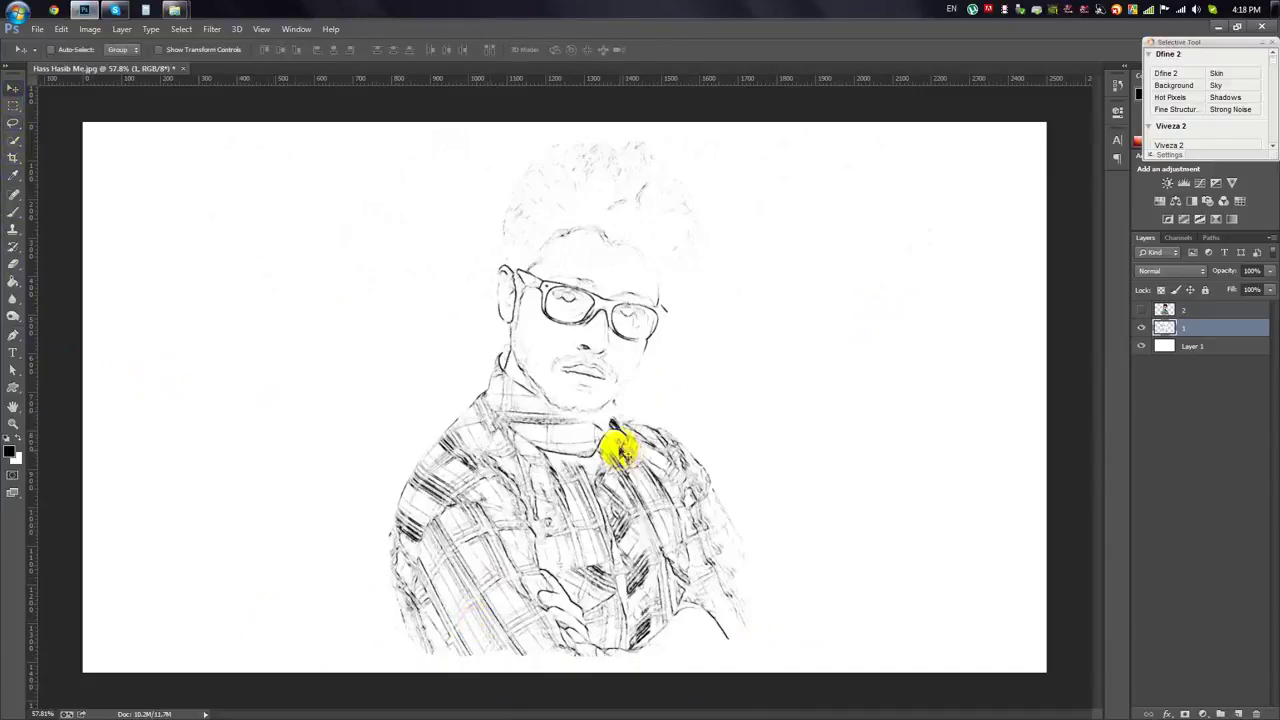
key(ctrl+t)
key(Escape)
click(1141, 311)
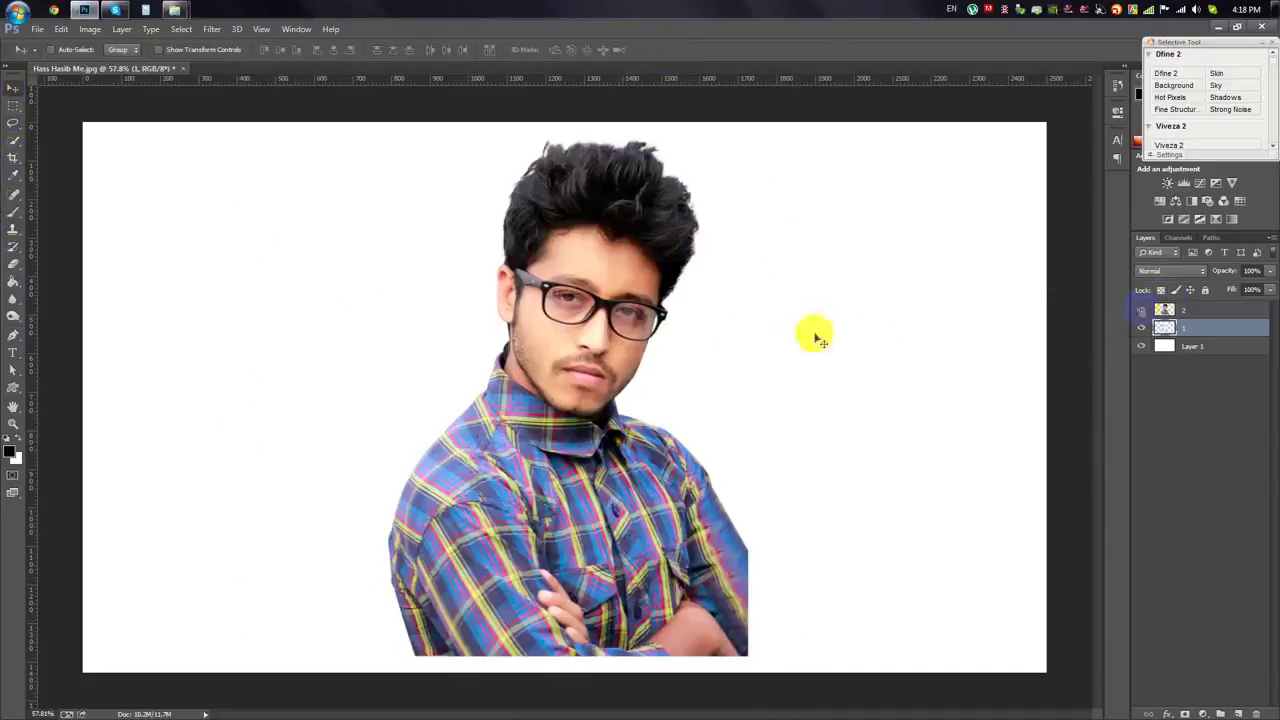
shift+click(1200, 311)
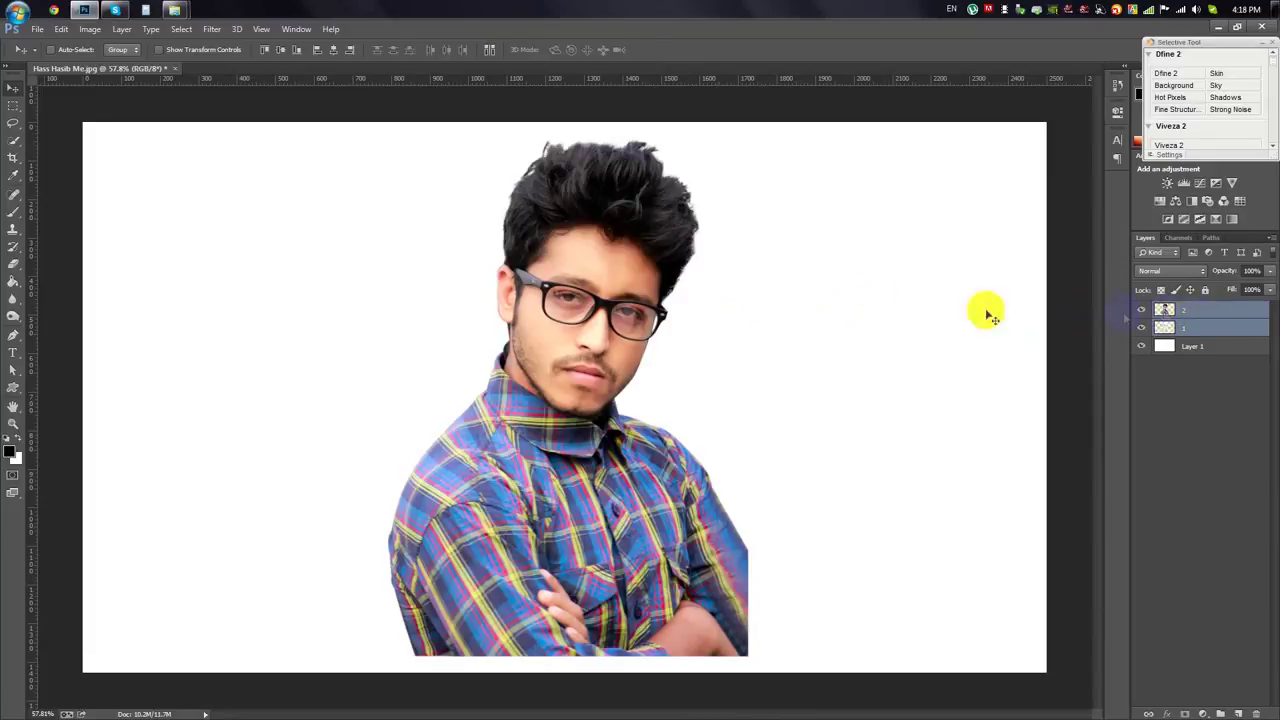
key(ctrl+t)
mouse_move(748, 138)
mouse_down()
mouse_move(677, 223)
mouse_move(669, 209)
mouse_move(693, 165)
mouse_up()
key(Return)
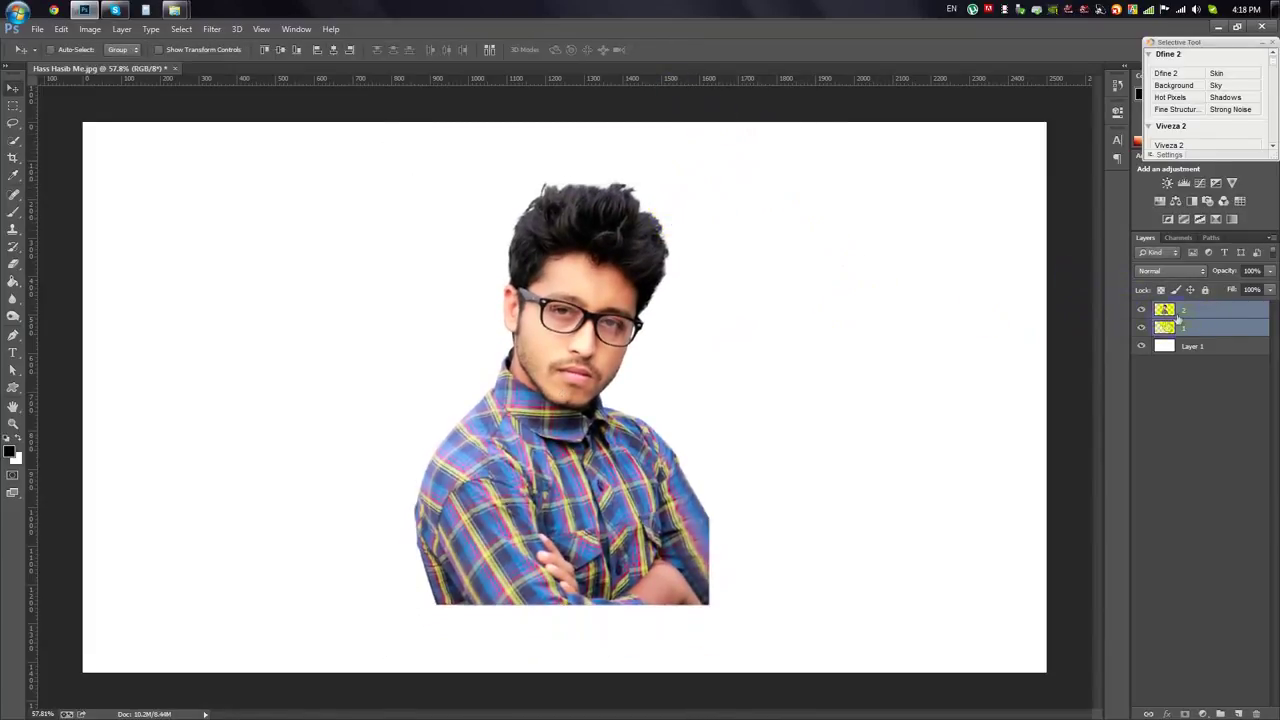
click(1141, 310)
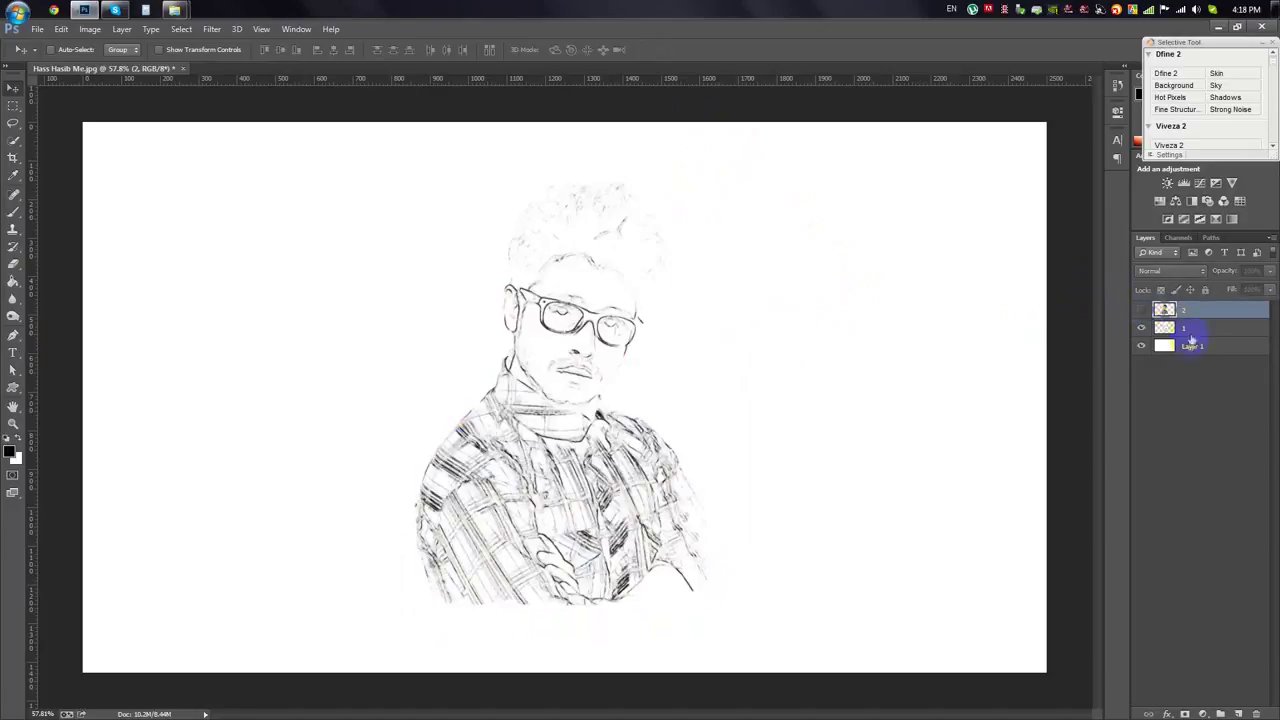
- Set the Eraser to a soft brush at 46% opacity
scroll(565, 314, up, 3)
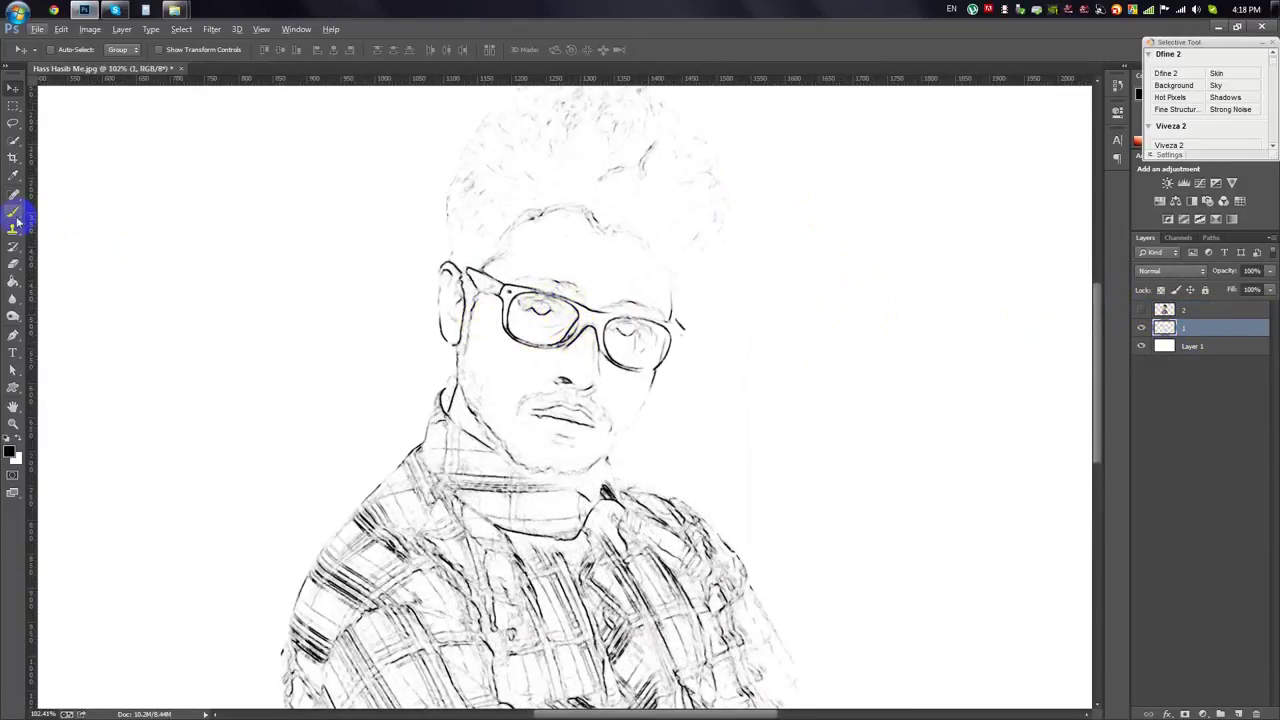
click(13, 263)
right_click(495, 277)
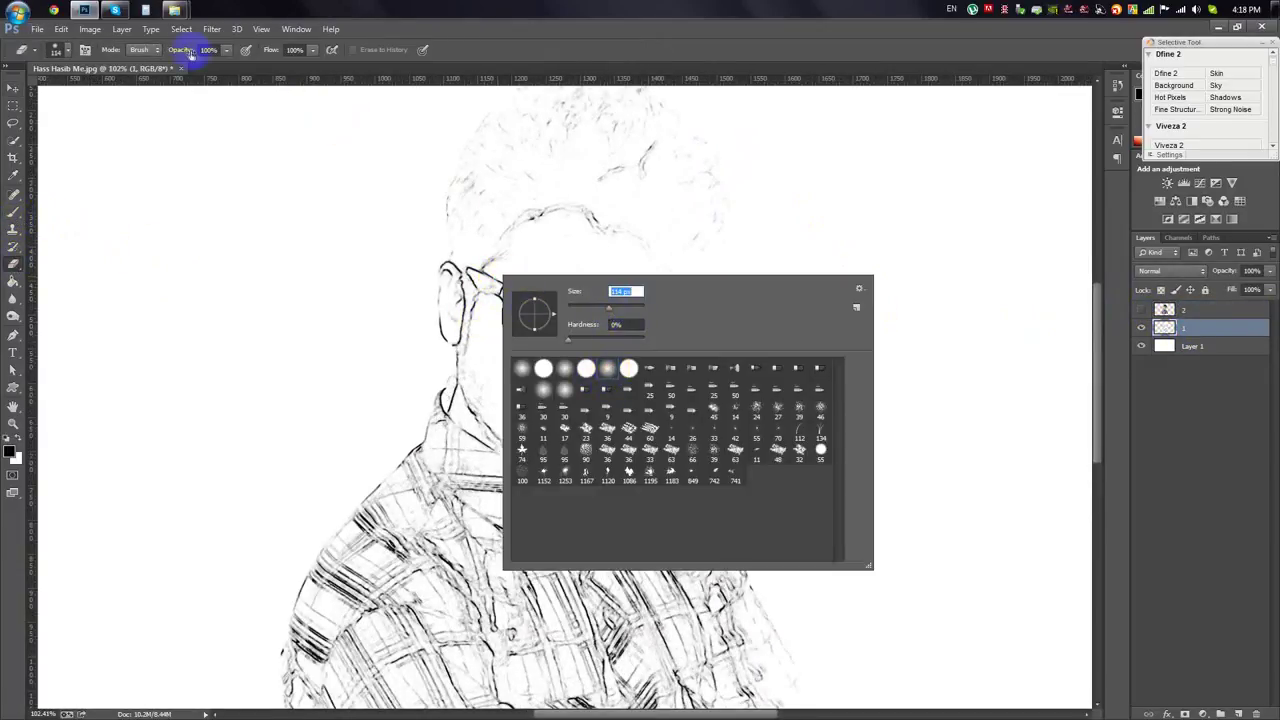
drag(190, 55, 136, 55)
- Softly erase sketch lines across the shirt, face and hair on Layer 1
mouse_move(570, 475)
mouse_down()
mouse_move(451, 609)
mouse_move(377, 623)
mouse_up()
scroll(400, 612, down, 1)
drag(609, 517, 643, 532)
scroll(643, 532, down, 2)
mouse_move(623, 591)
mouse_down()
mouse_move(503, 634)
mouse_move(394, 480)
mouse_move(378, 390)
mouse_move(611, 394)
mouse_move(740, 531)
mouse_move(577, 606)
mouse_move(553, 523)
mouse_move(528, 528)
mouse_move(523, 343)
mouse_move(551, 314)
mouse_move(548, 258)
mouse_move(580, 363)
mouse_up()
scroll(523, 343, up, 2)
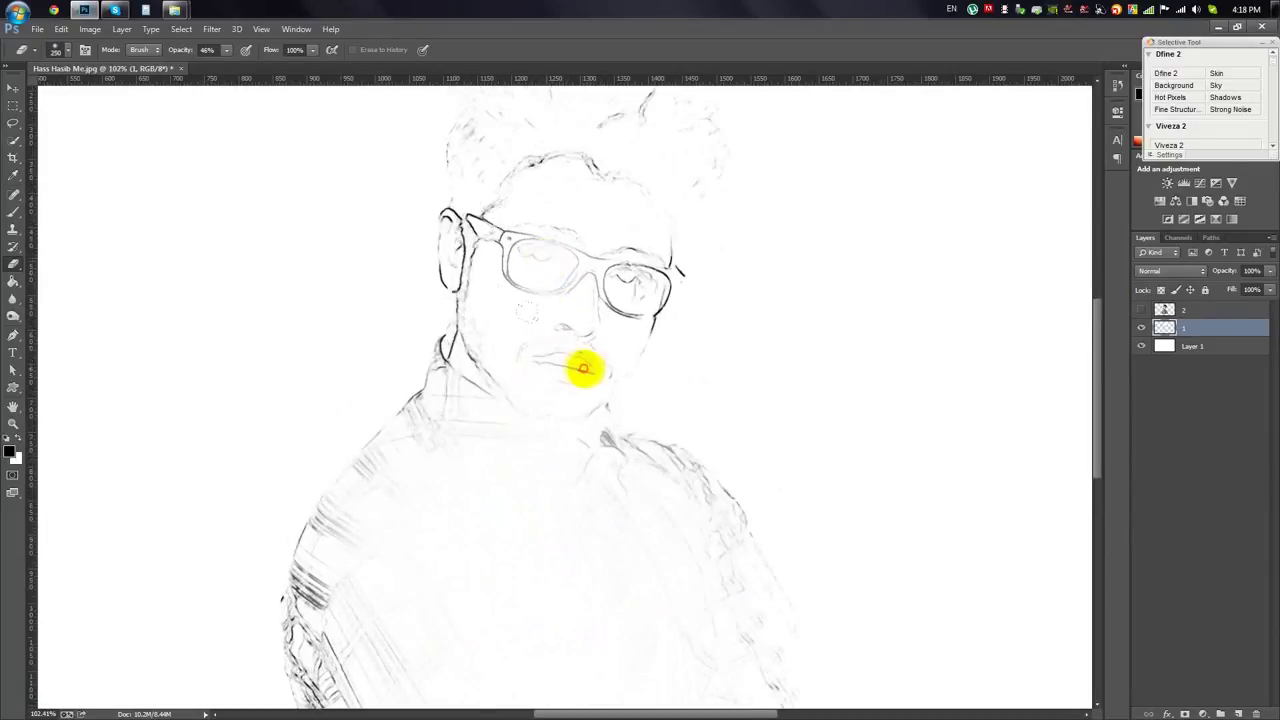
scroll(531, 363, up, 1)
scroll(531, 363, up, 1)
mouse_move(576, 176)
mouse_down()
mouse_move(574, 220)
mouse_move(670, 376)
mouse_up()
- Show the colour photo Layer 2 again and make it the active layer
key(ctrl+0)
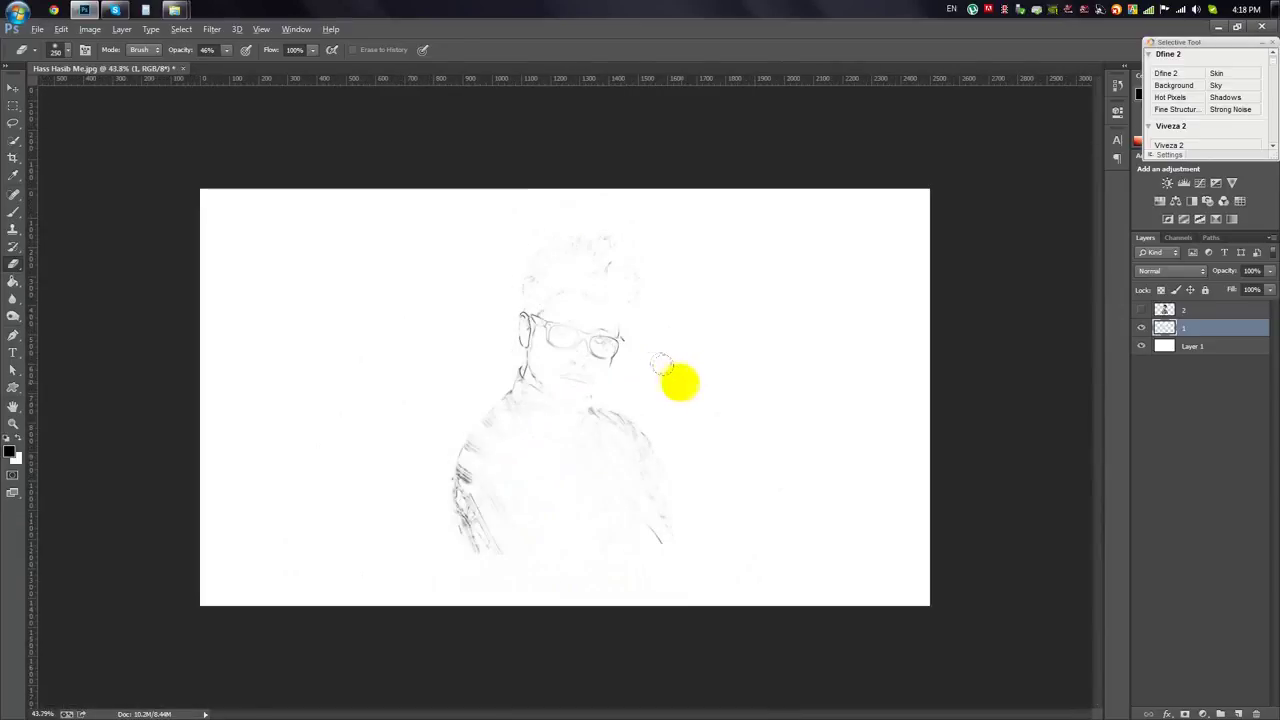
click(1195, 310)
click(1141, 309)
scroll(650, 325, up, 1)
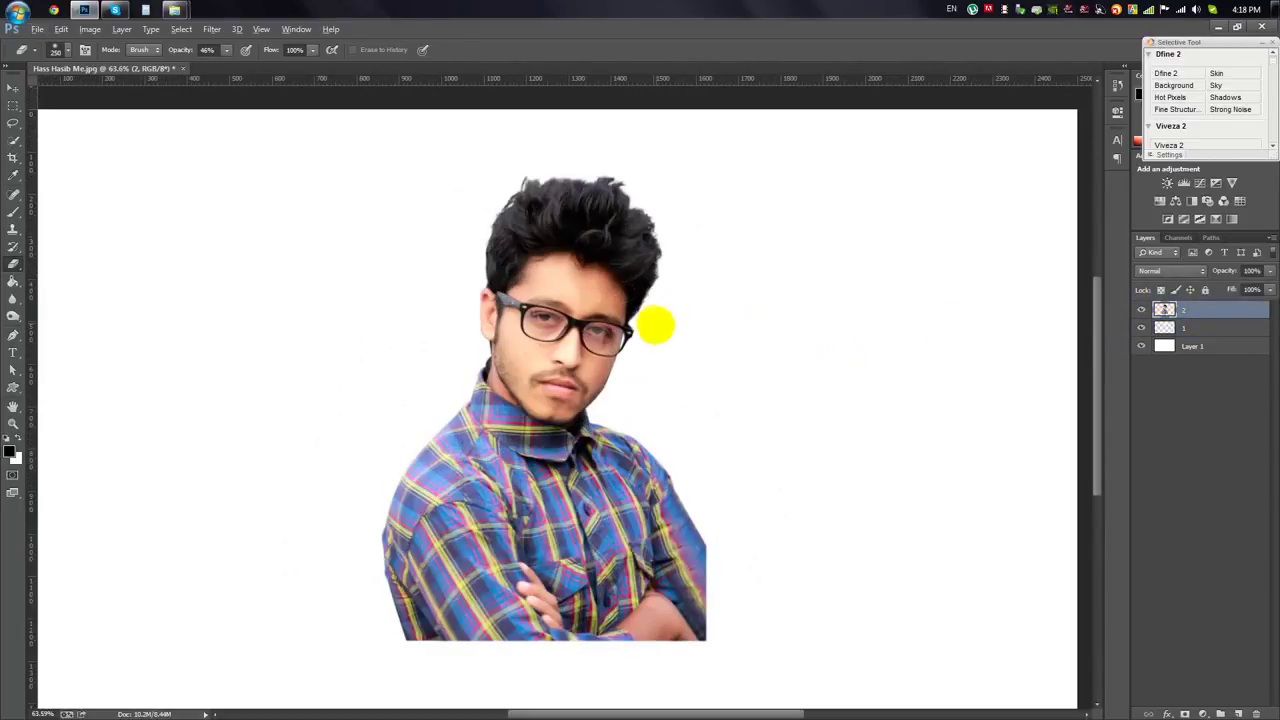
- Trim the colour photo below the shirt and hide it behind a black layer mask
click(12, 126)
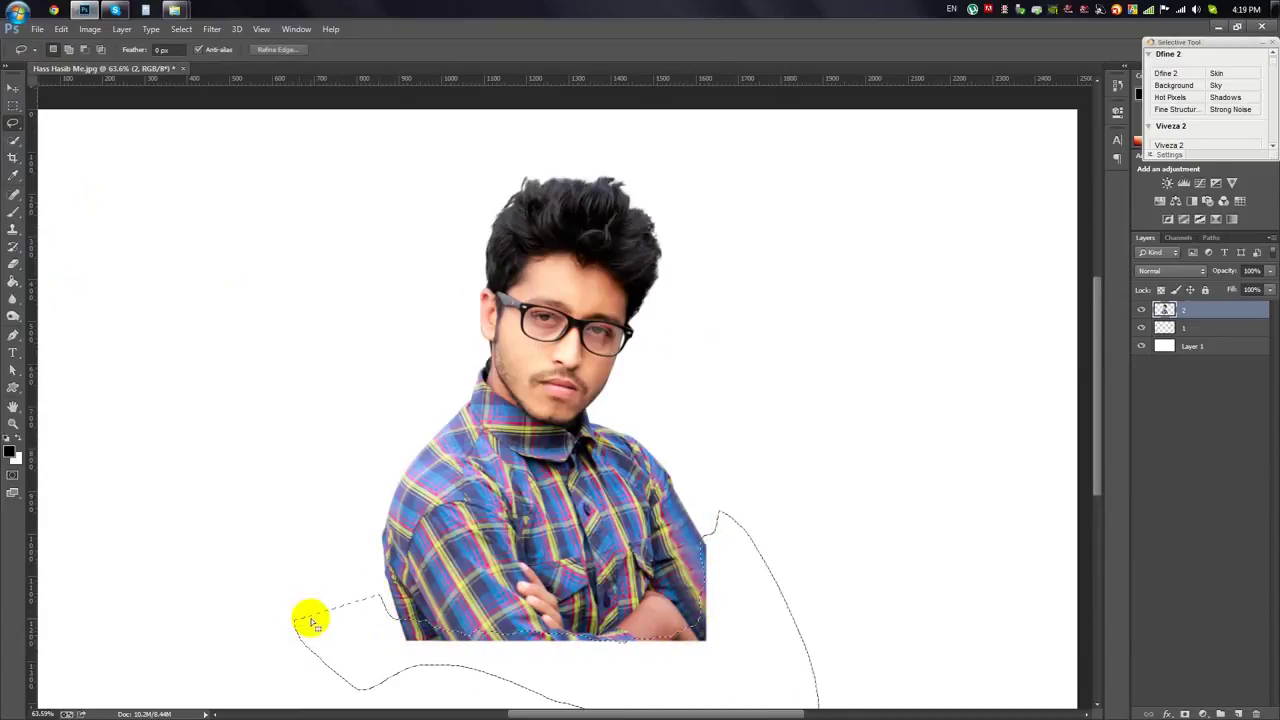
drag(736, 708, 318, 632)
key(ctrl+d)
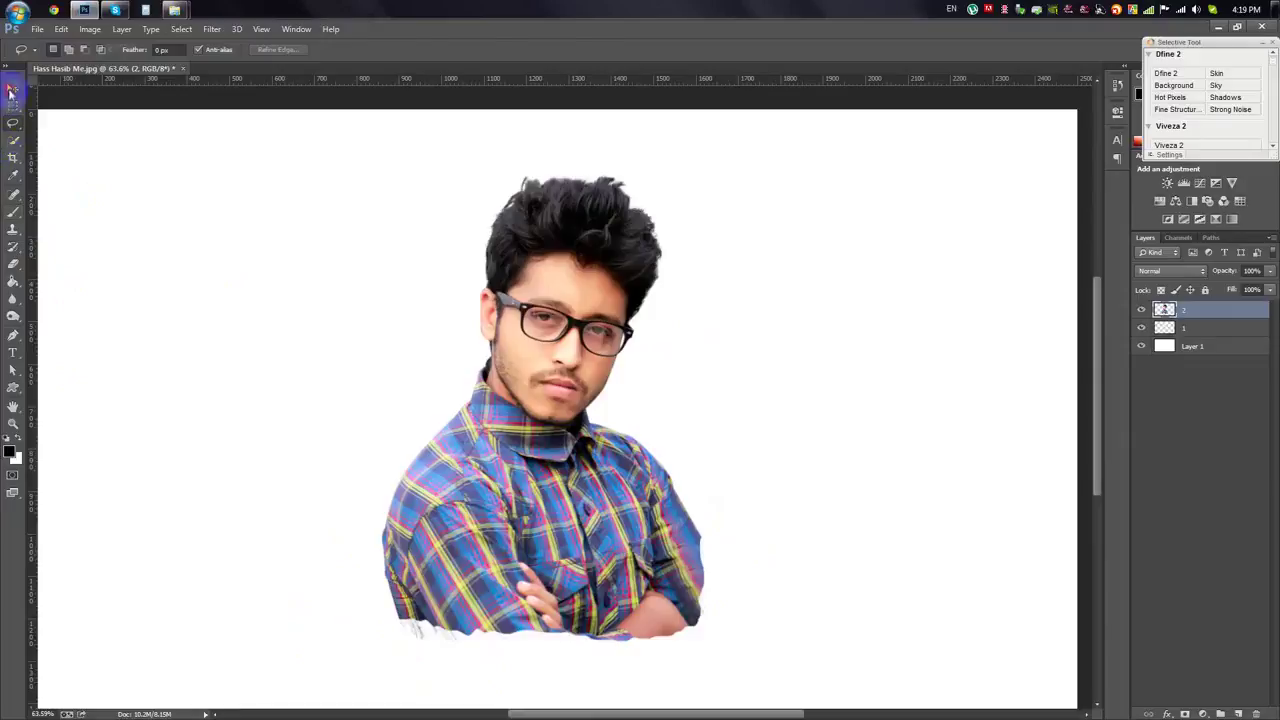
click(12, 90)
scroll(709, 523, up, 1)
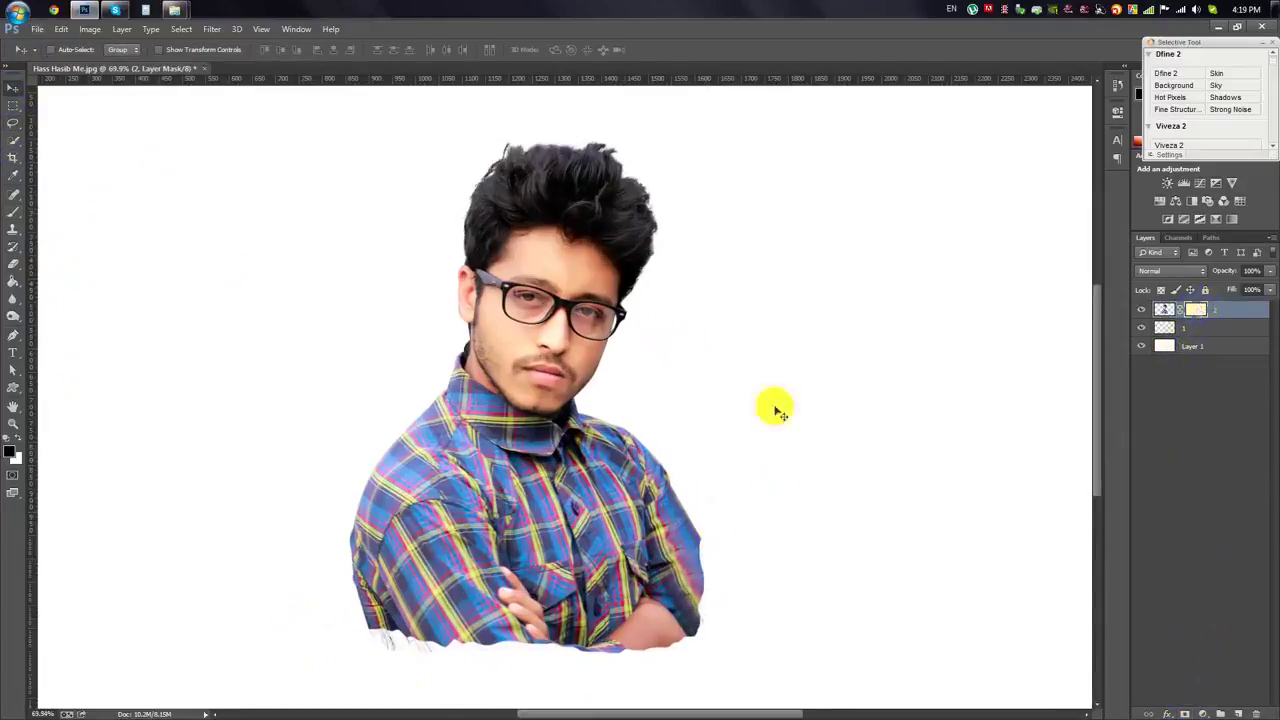
key(ctrl+i)
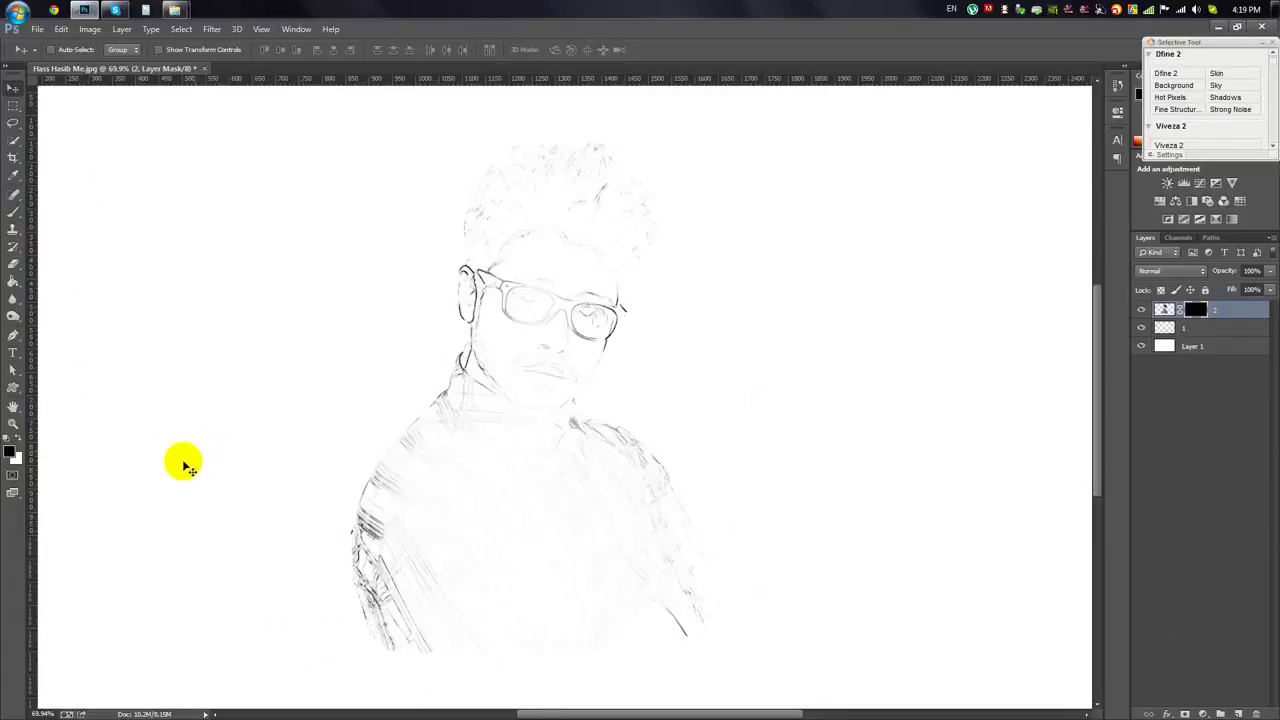
- Pick a Brush preset and paint a test stroke across the shirt on the mask
click(14, 212)
right_click(608, 349)
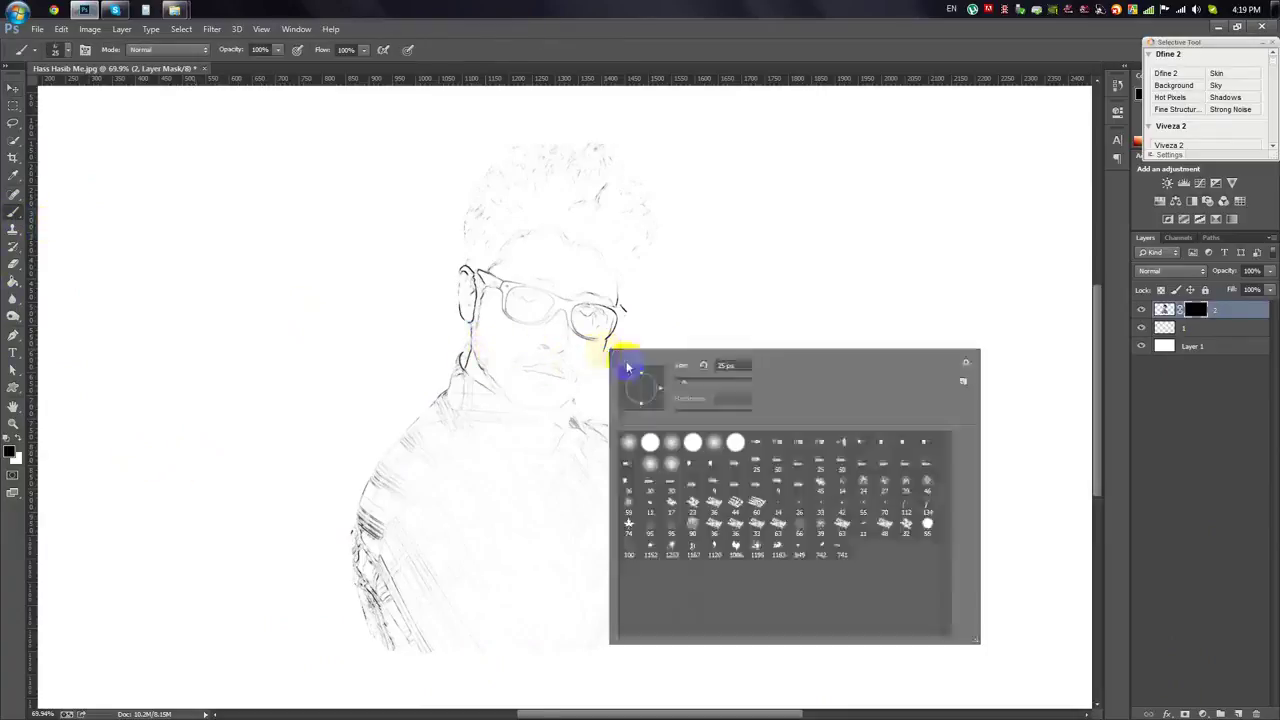
click(12, 448)
drag(360, 474, 683, 500)
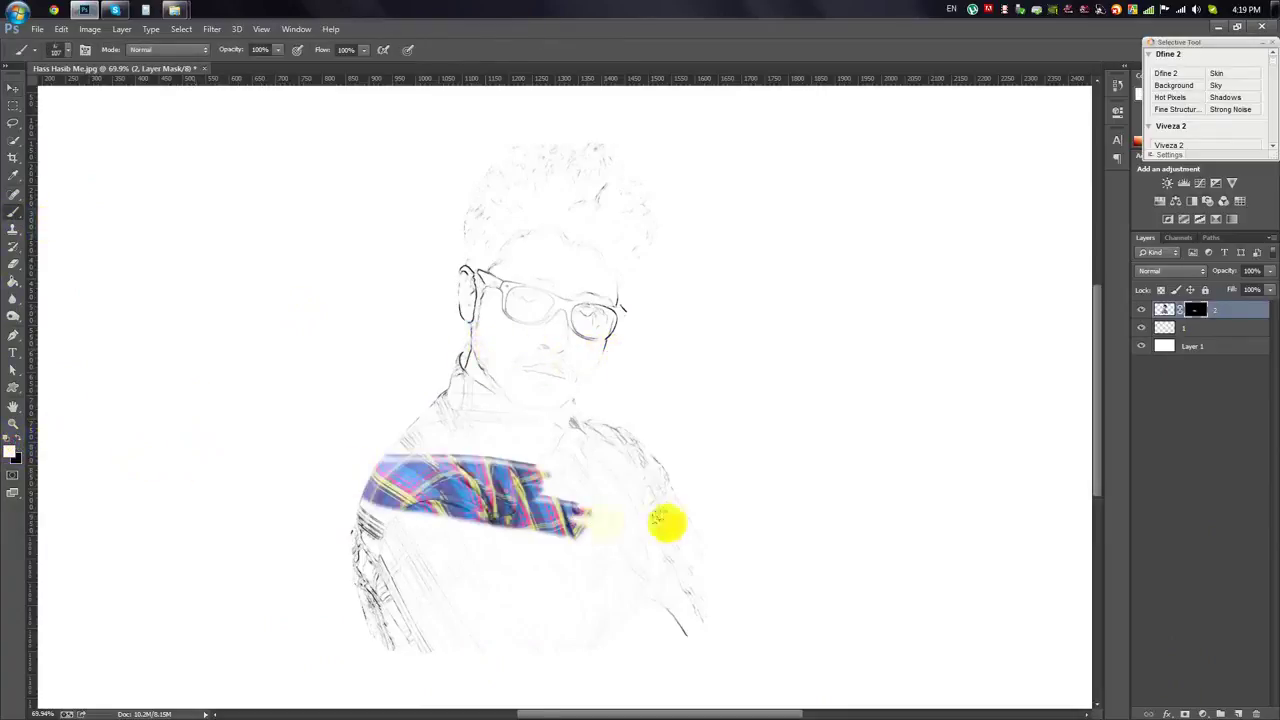
right_click(722, 314)
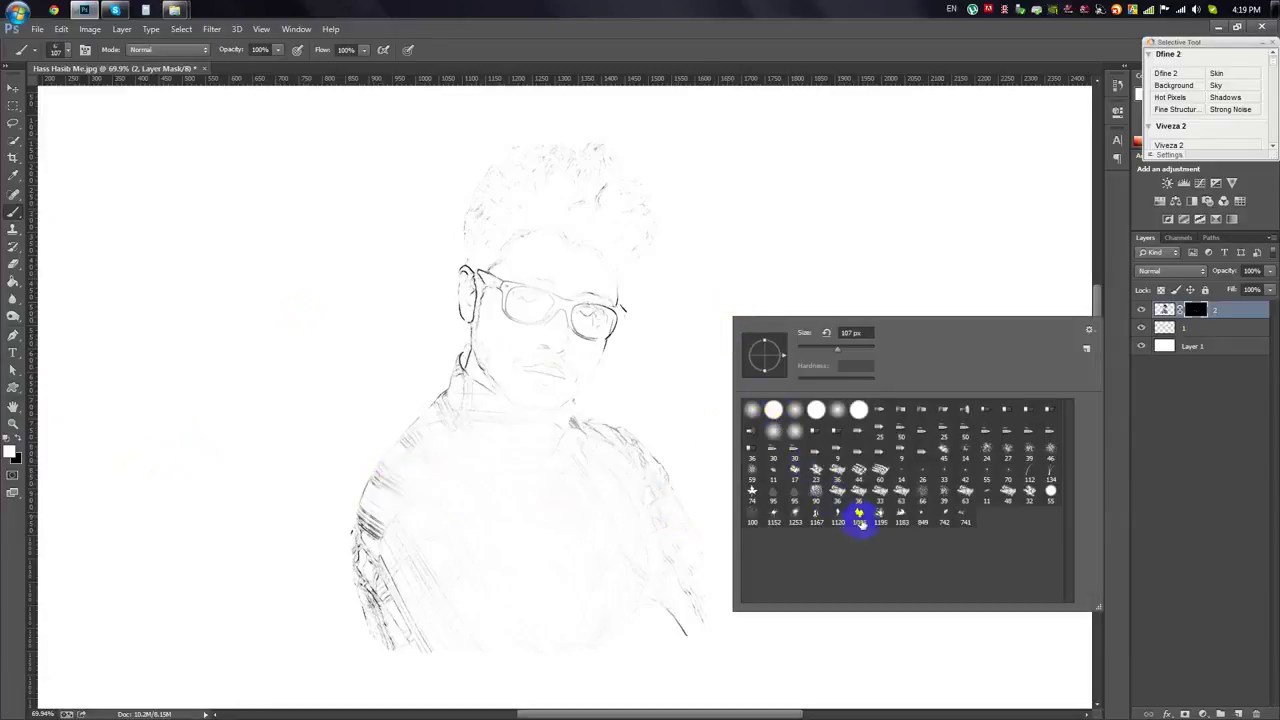
- Load the Watercolor brushes .abr file from the watercolor folder into the presets
click(1088, 331)
click(1106, 477)
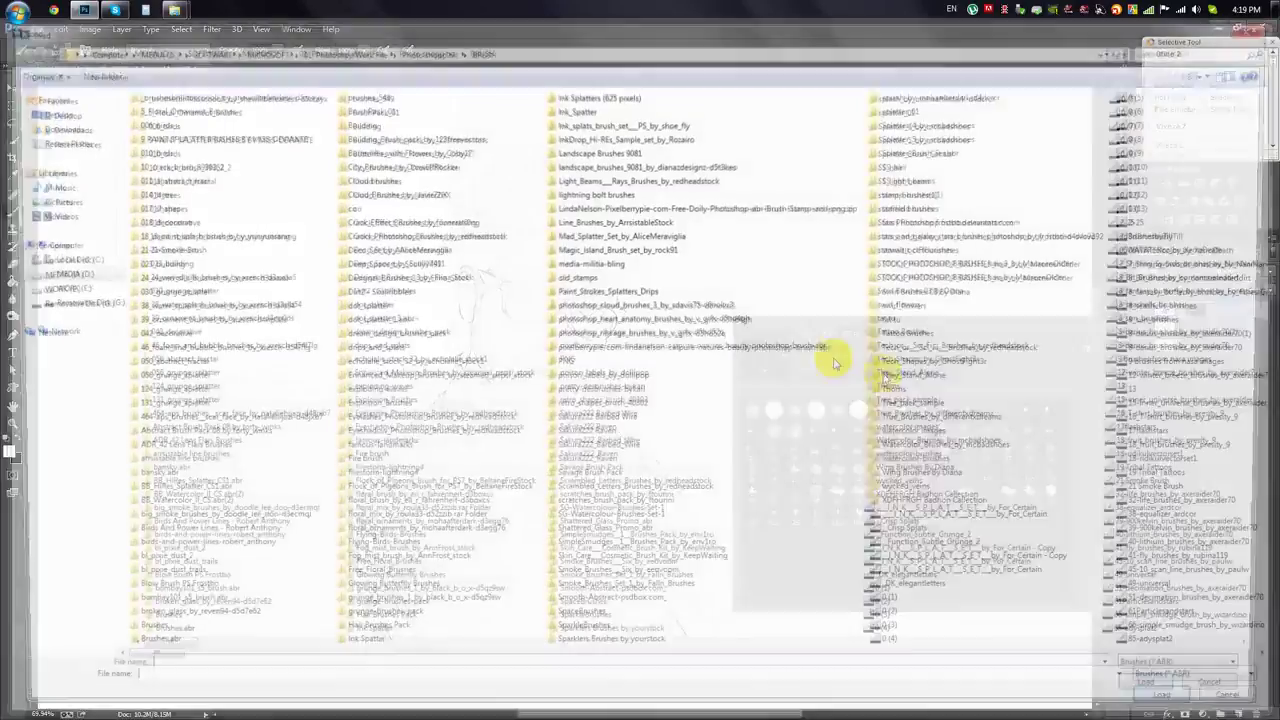
text(w)
key(Down)
key(Down)
key(Down)
key(Down)
key(Down)
key(Down)
key(Down)
key(Down)
key(Down)
key(Down)
key(Down)
key(Down)
key(Down)
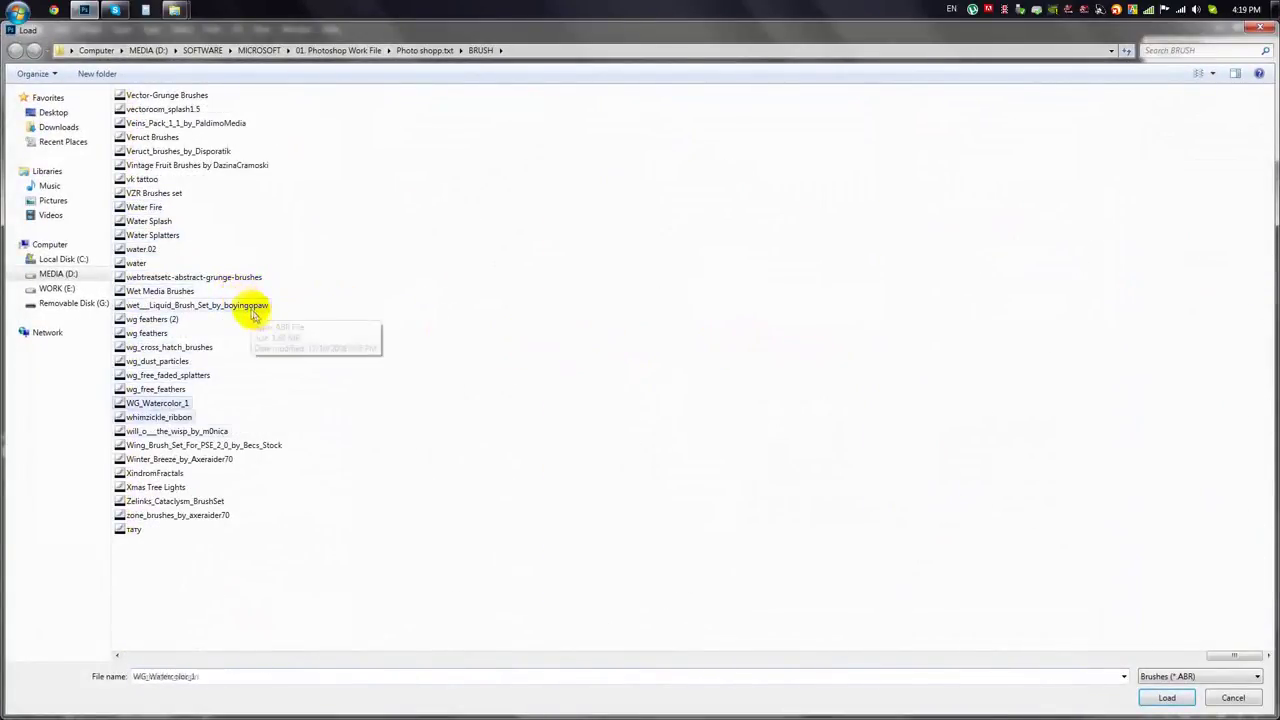
key(Down)
key(Down)
key(Down)
scroll(260, 323, up, 10)
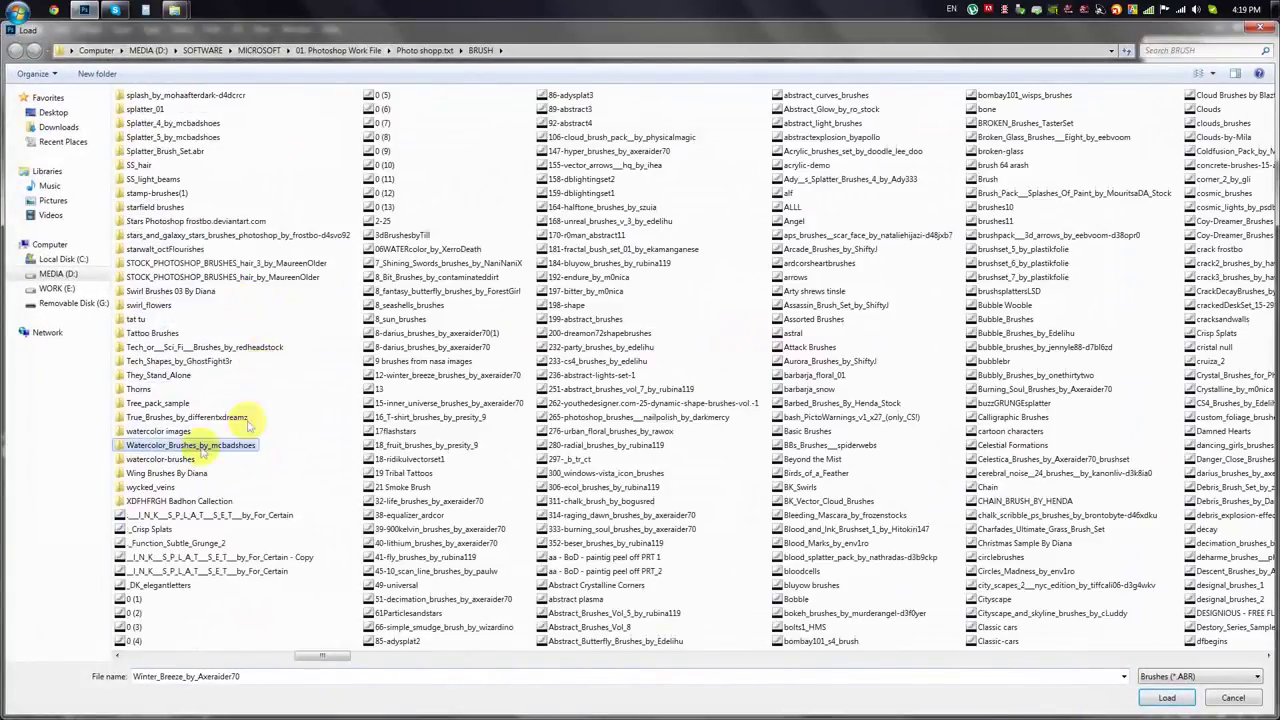
double_click(168, 448)
double_click(172, 126)
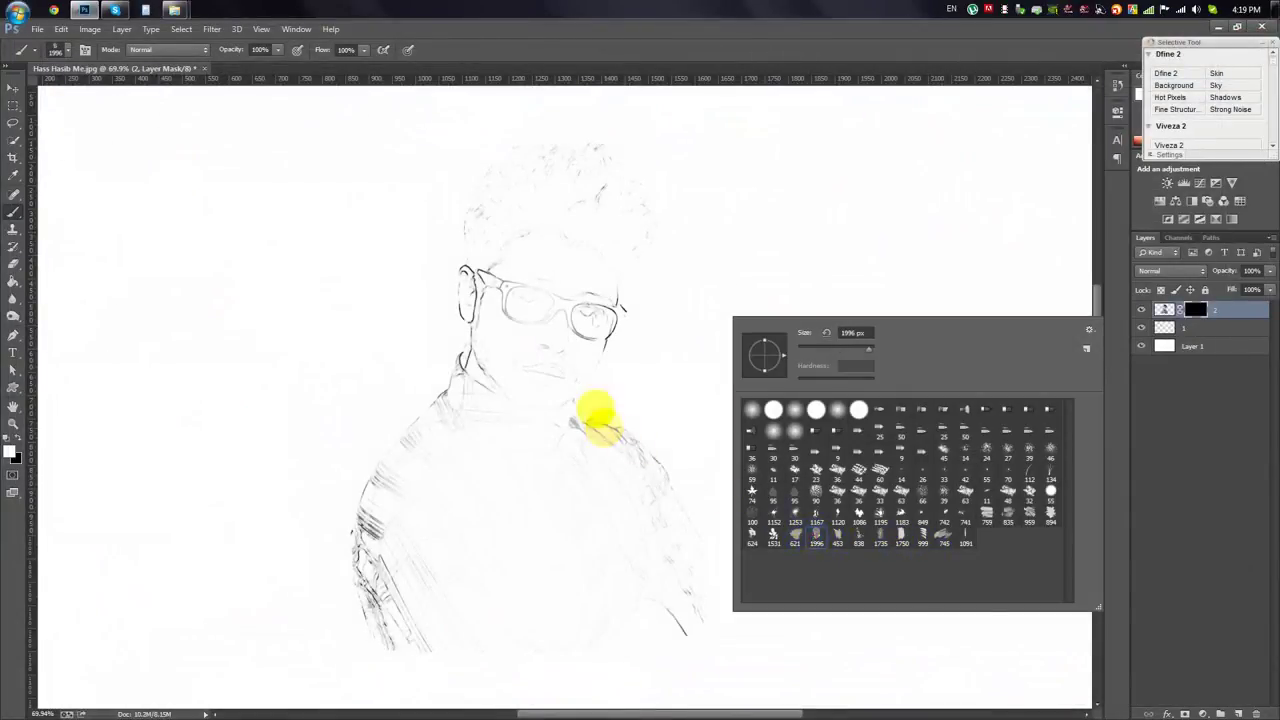
- Dab watercolour onto both sides of the hair and both shoulders, then shrink the brush
click(598, 42)
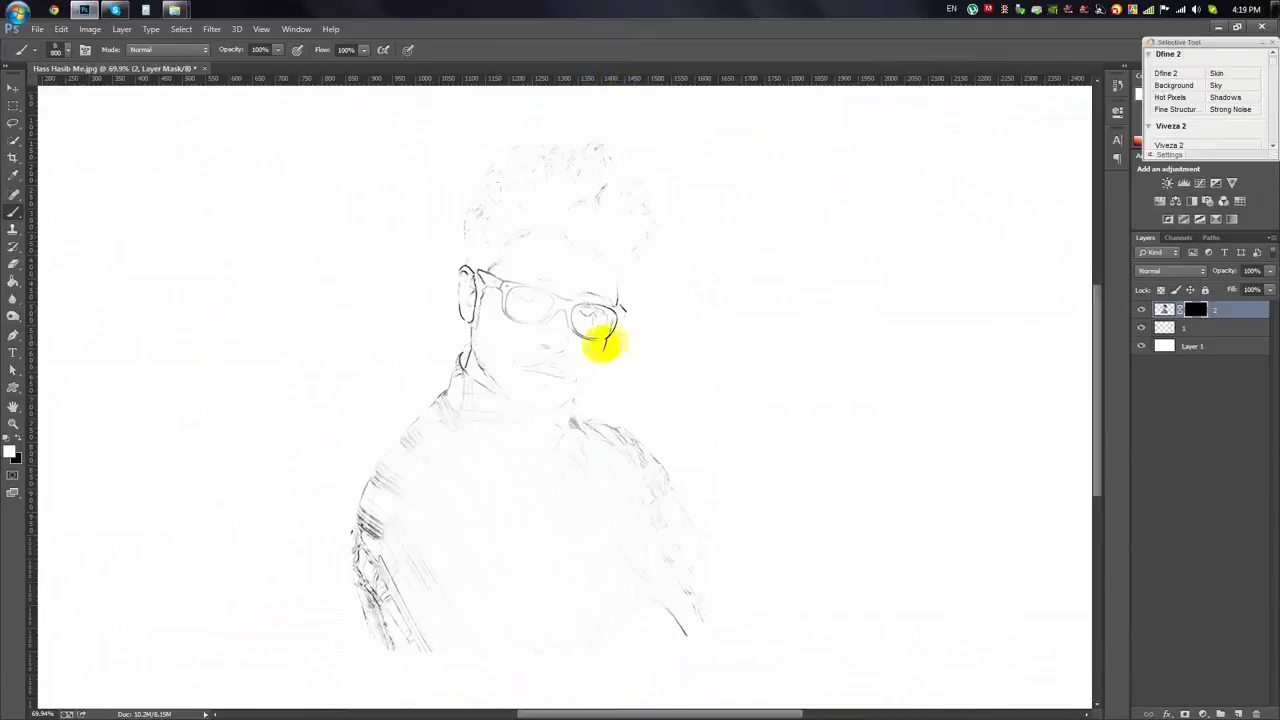
click(654, 246)
click(399, 394)
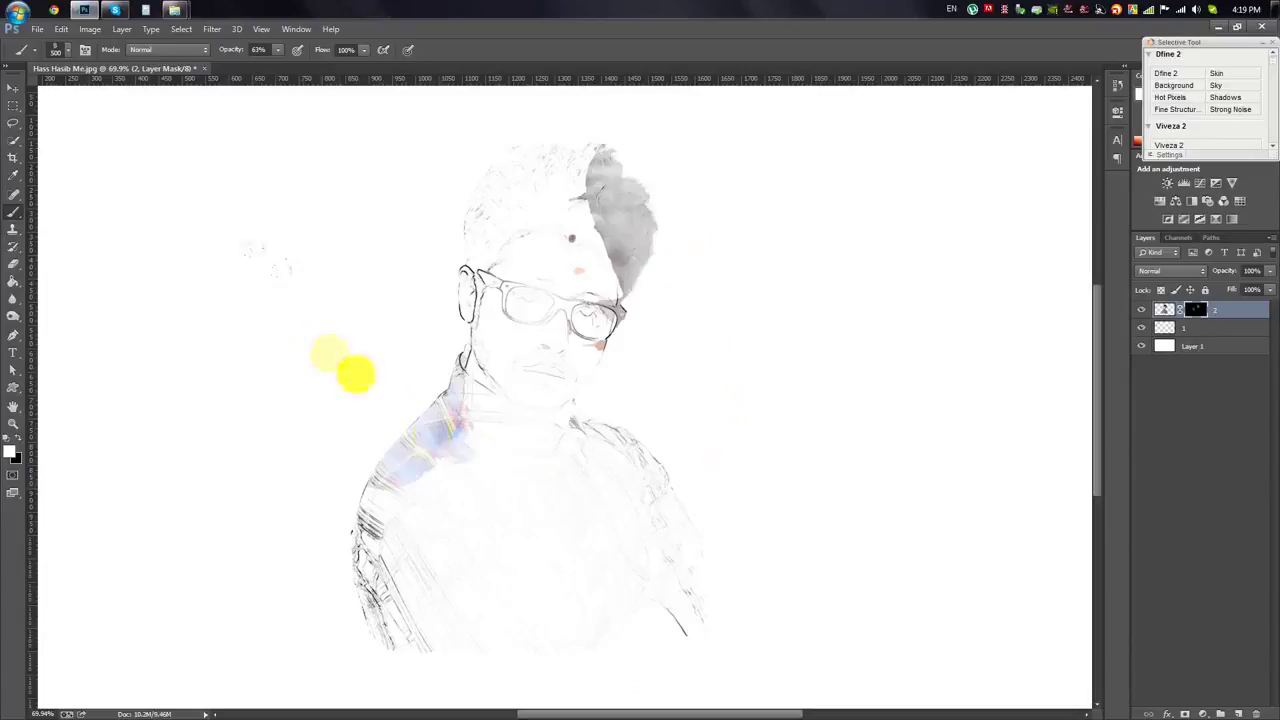
click(680, 585)
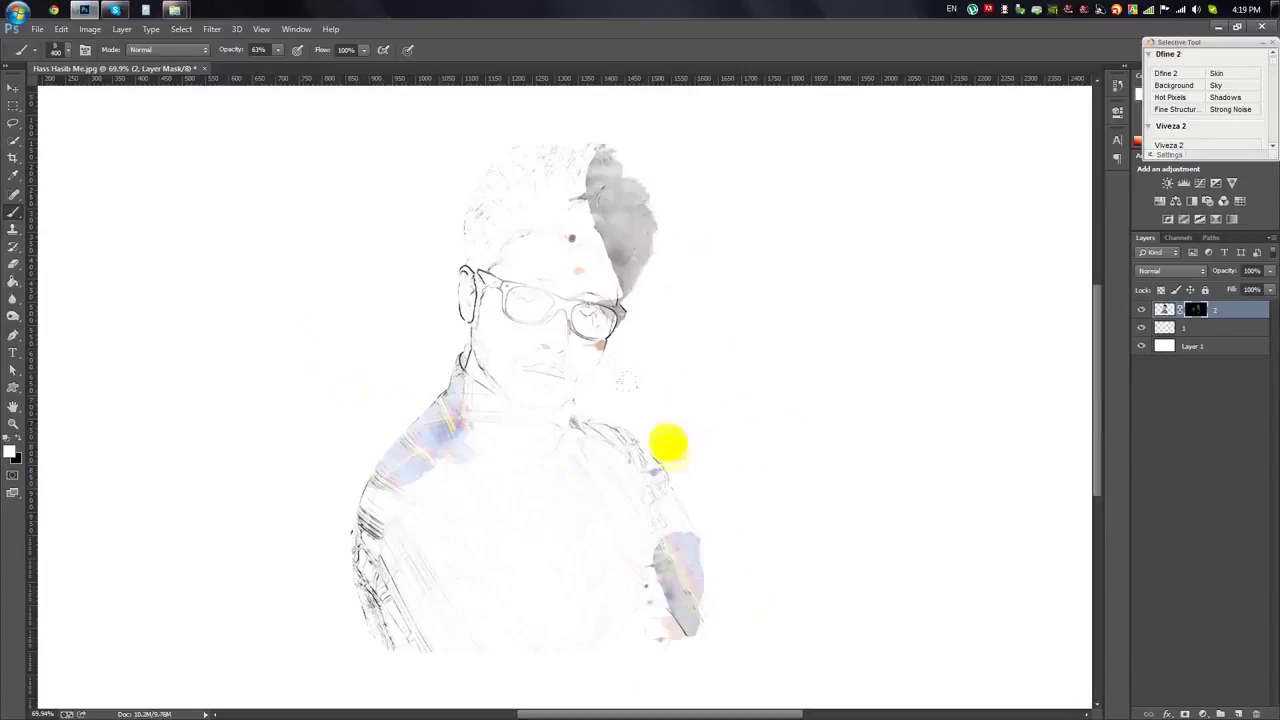
click(480, 215)
key(bracketleft)
key(bracketleft)
key(bracketleft)
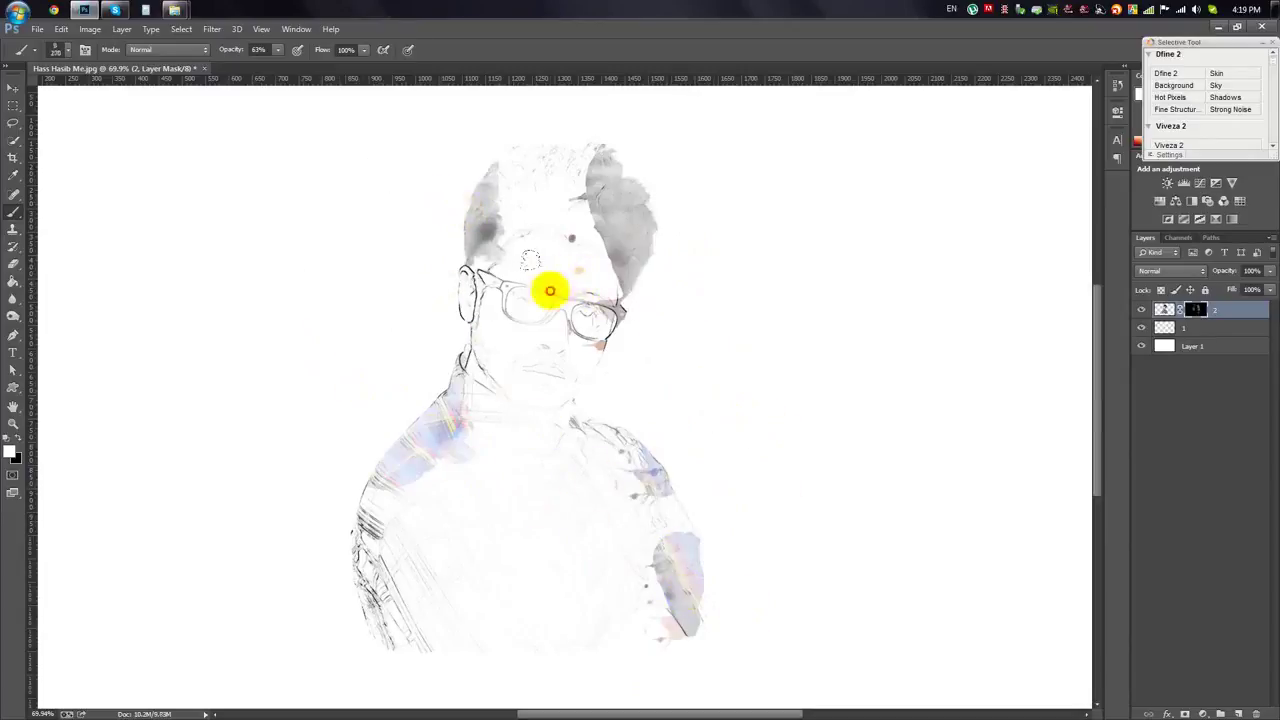
- Switch watercolour brushes to reveal the neck, collar and plaid shirt across the chest
right_click(648, 358)
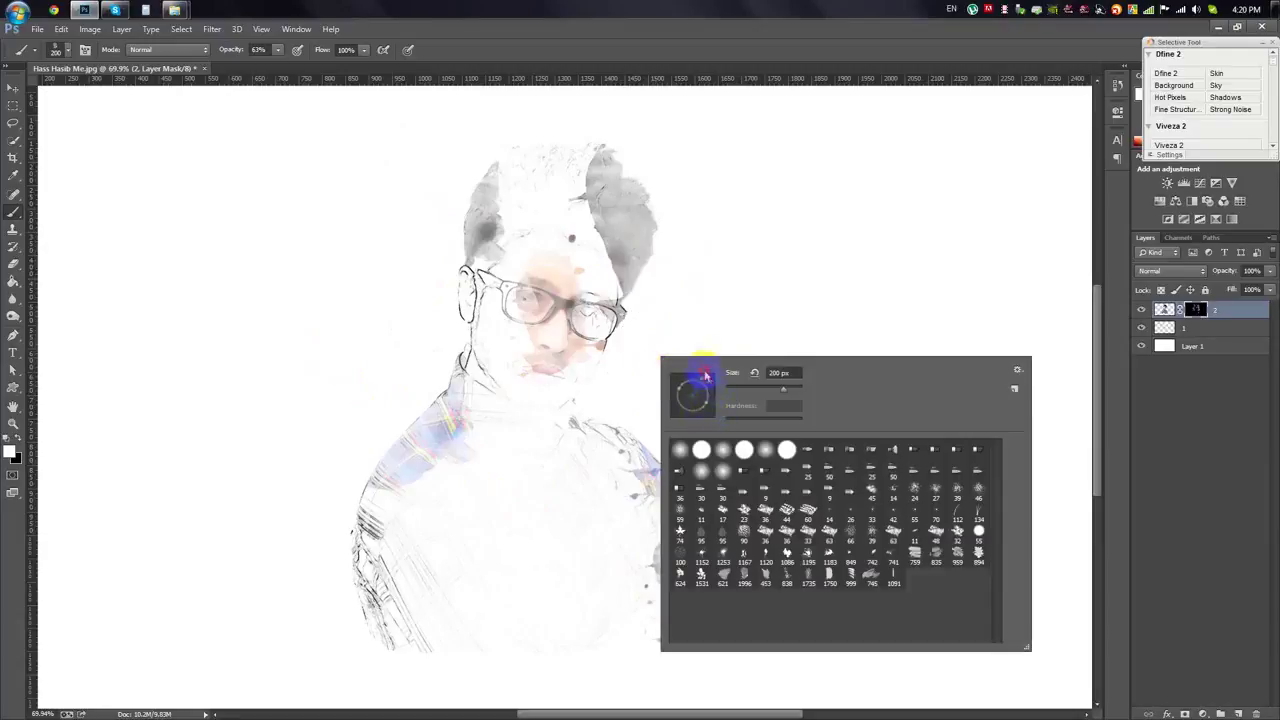
click(514, 357)
mouse_move(557, 363)
mouse_down()
mouse_move(529, 429)
mouse_move(506, 440)
mouse_move(526, 320)
mouse_move(571, 234)
mouse_move(571, 277)
mouse_move(540, 333)
mouse_up()
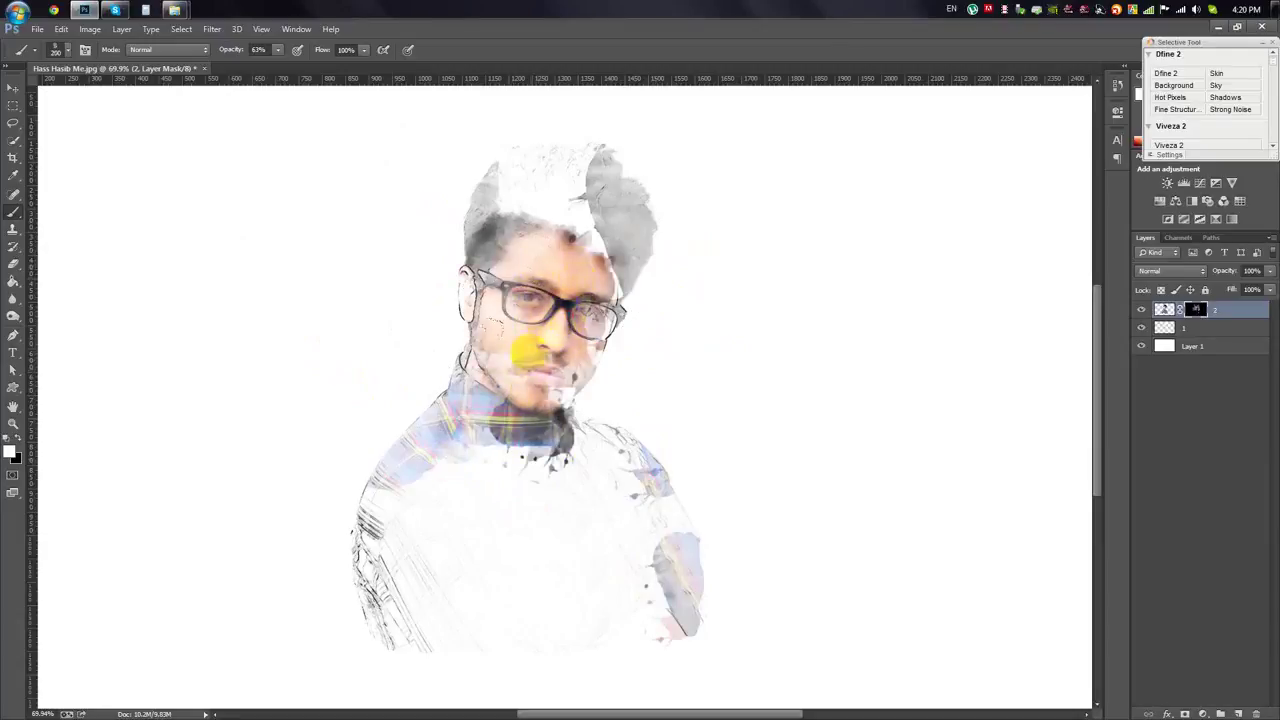
scroll(555, 337, down, 2)
mouse_move(457, 508)
mouse_down()
mouse_move(523, 471)
mouse_move(636, 460)
mouse_up()
right_click(640, 462)
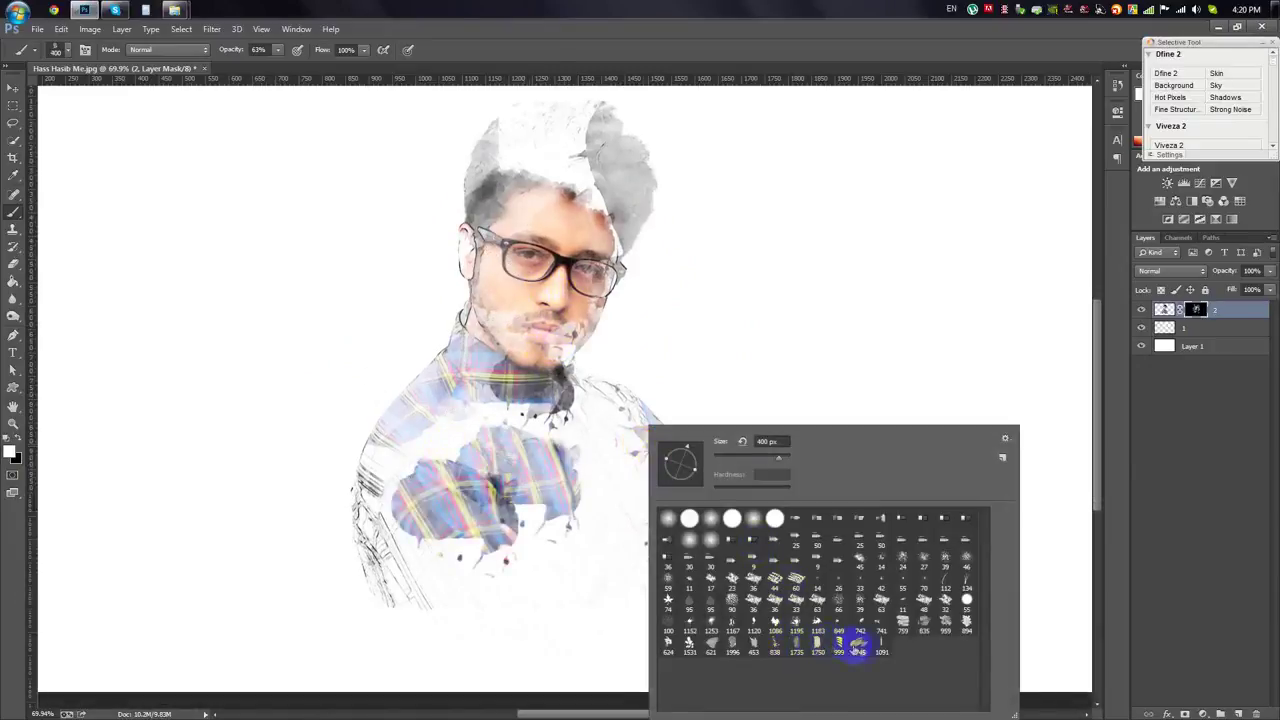
click(695, 165)
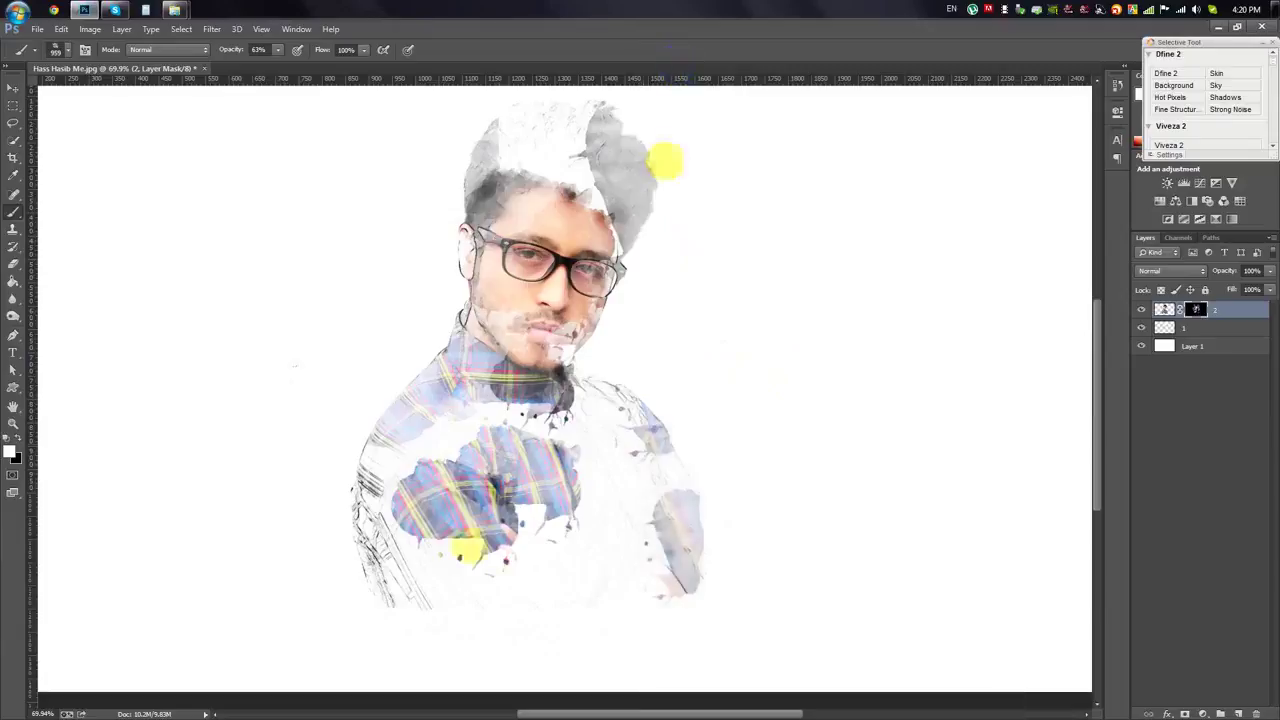
mouse_move(451, 526)
mouse_down()
mouse_move(428, 514)
mouse_move(514, 528)
mouse_move(423, 443)
mouse_move(600, 452)
mouse_move(629, 314)
mouse_up()
- Reveal more shirt, then paint darker hair across the head with a 107 px brush
right_click(636, 316)
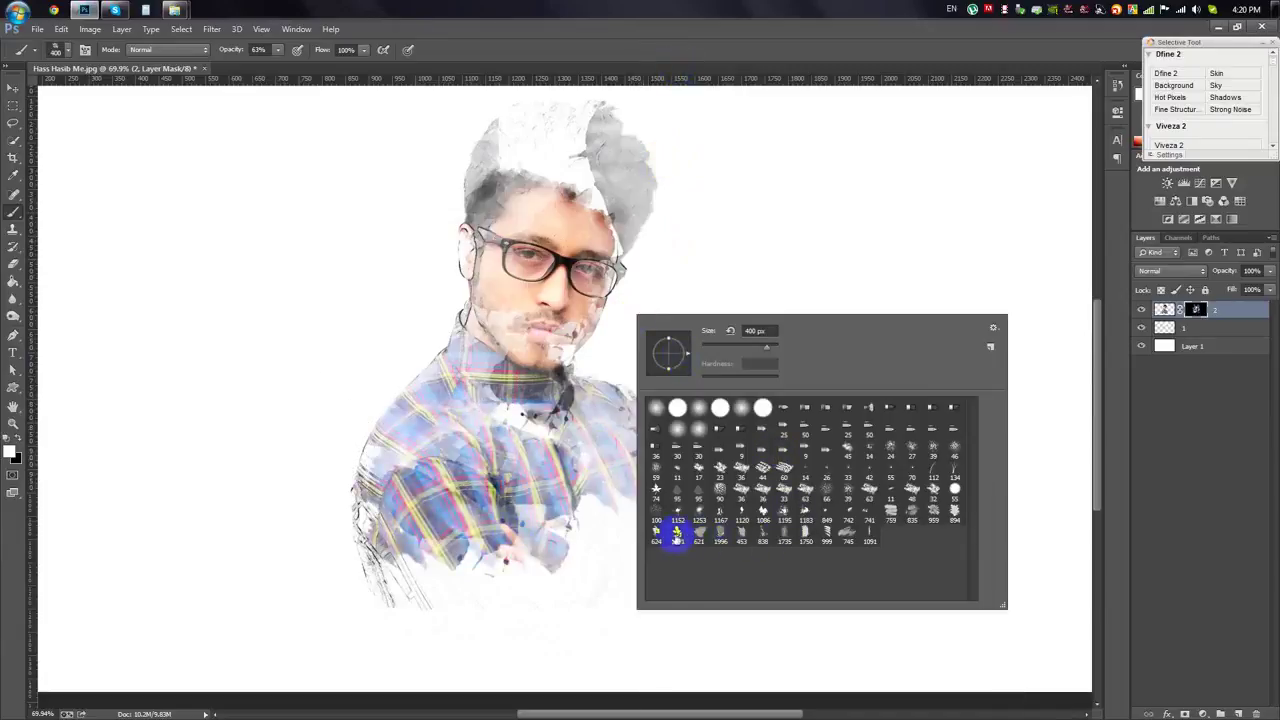
click(749, 200)
mouse_move(580, 457)
mouse_down()
mouse_move(640, 520)
mouse_move(424, 355)
mouse_move(706, 357)
mouse_up()
right_click(706, 357)
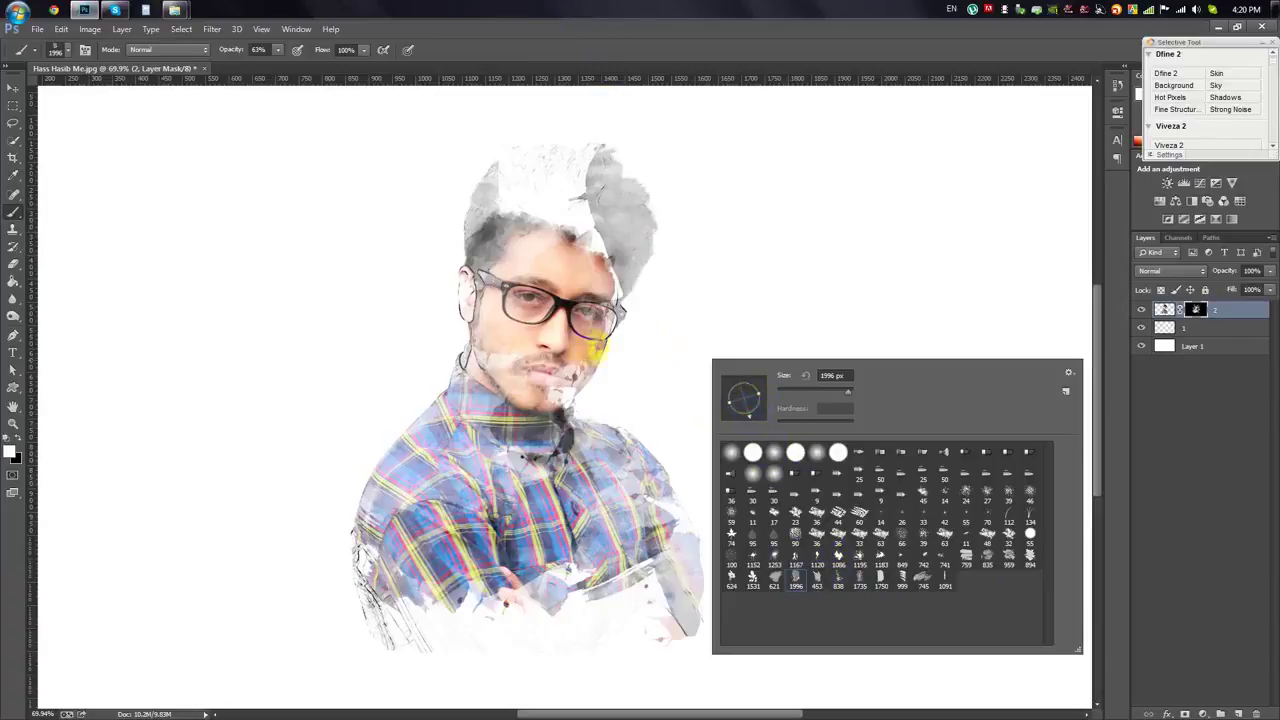
click(560, 75)
right_click(785, 352)
text(107)
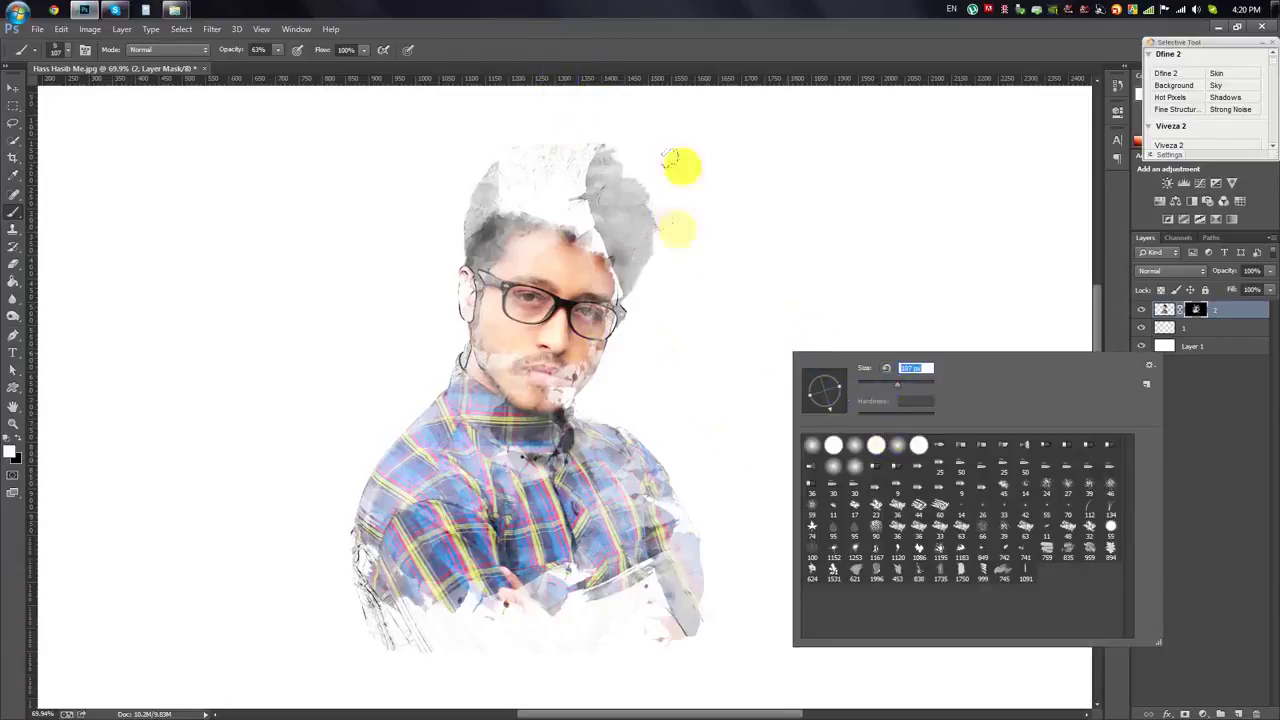
key(Return)
mouse_move(583, 237)
mouse_down()
mouse_move(551, 200)
mouse_move(600, 214)
mouse_move(645, 312)
mouse_up()
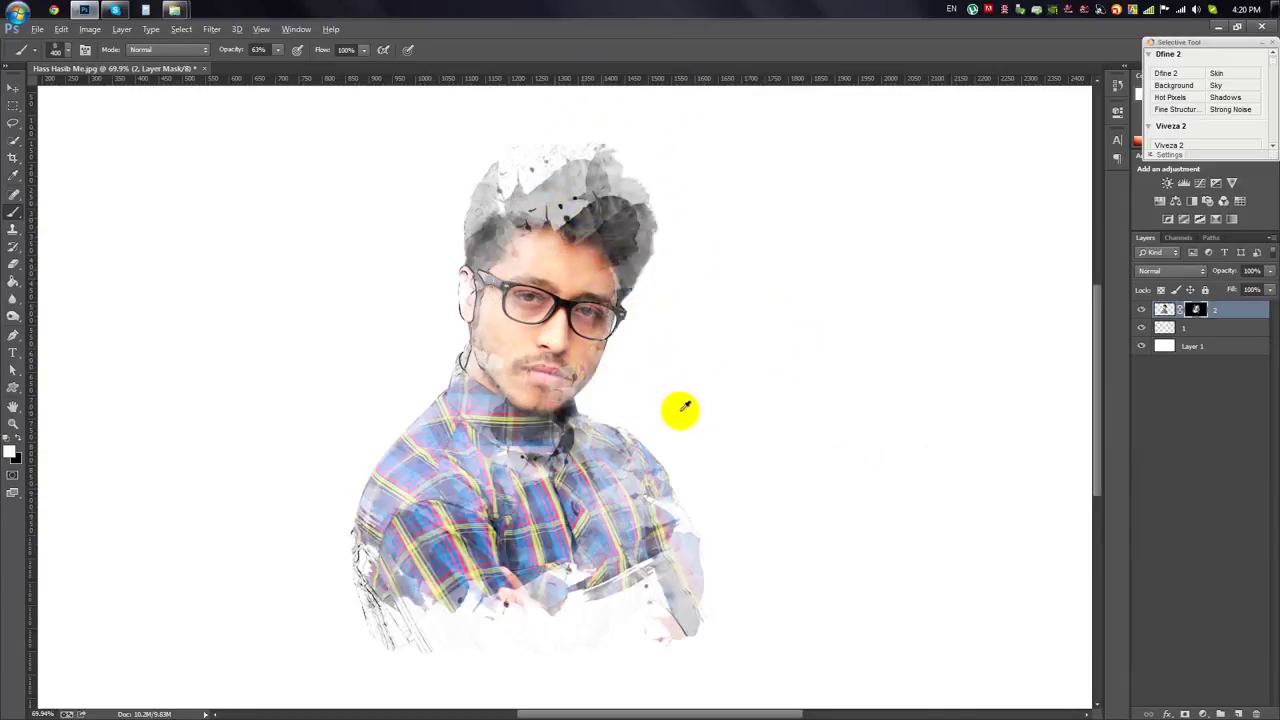
- Add splatter marks over the hand, lower shirt, right side and lower-left edge
scroll(677, 408, up, 2)
scroll(475, 412, up, 1)
scroll(475, 410, down, 2)
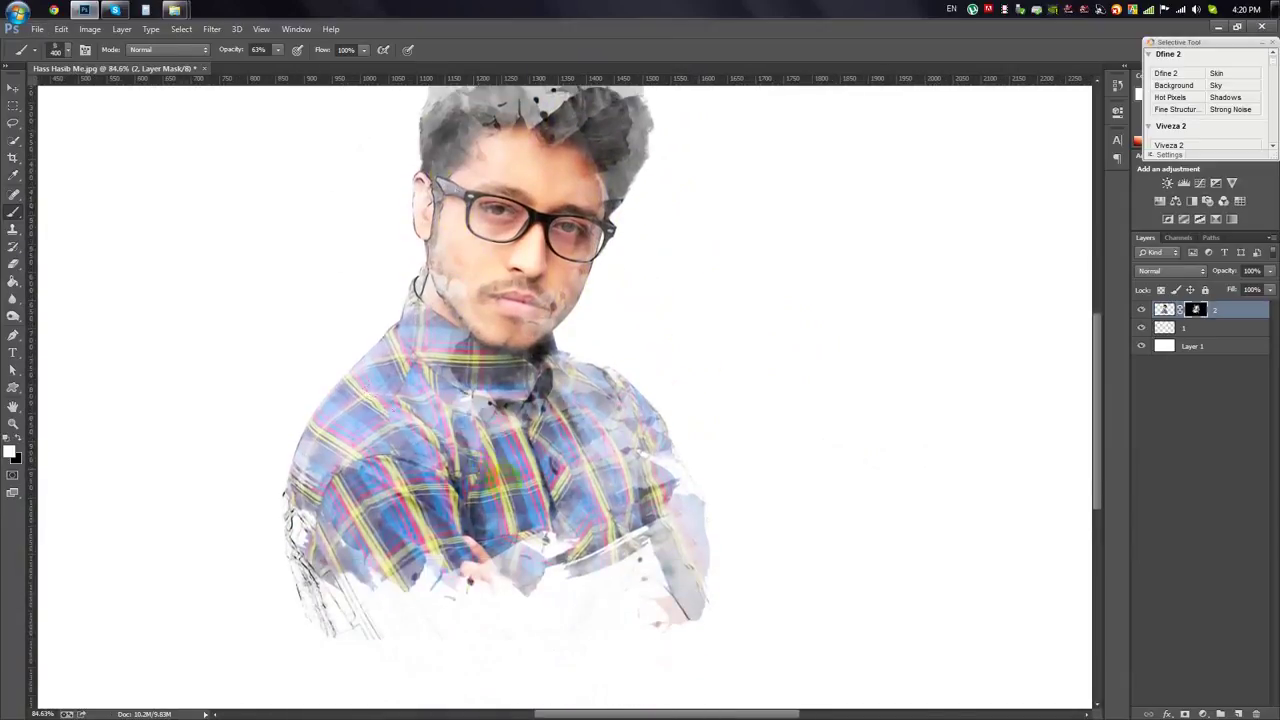
scroll(475, 410, down, 2)
right_click(592, 296)
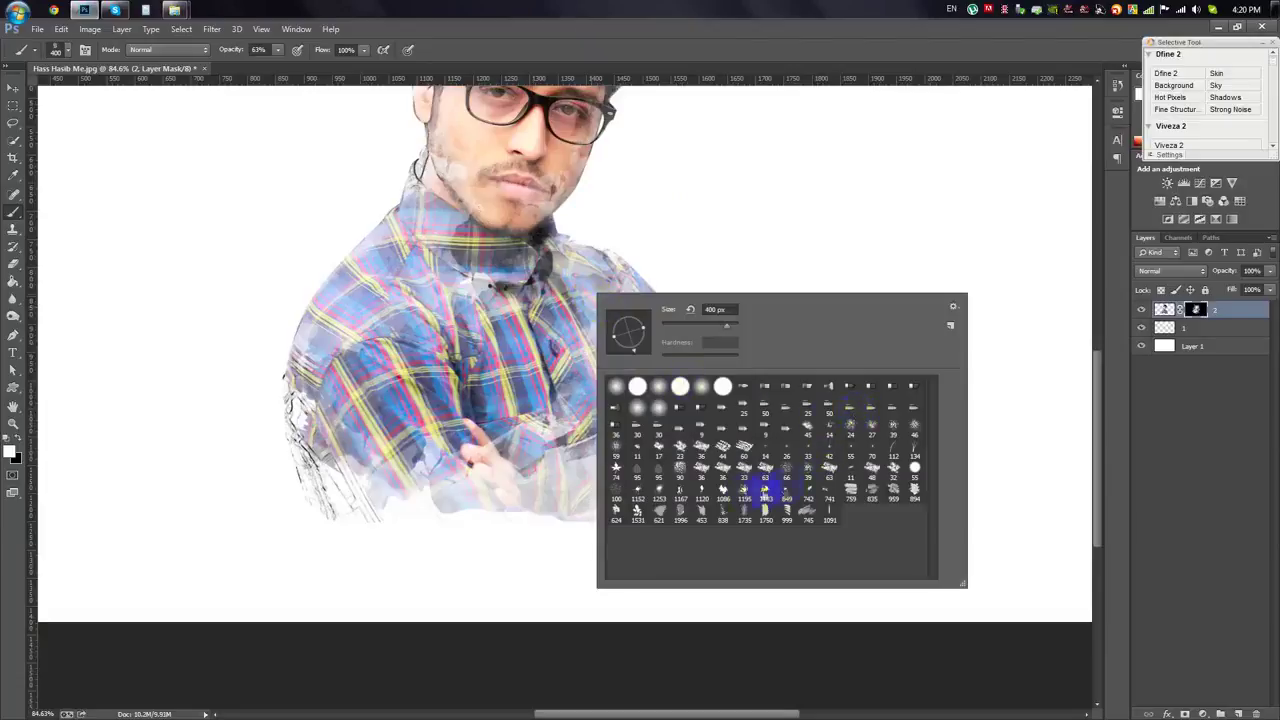
click(540, 30)
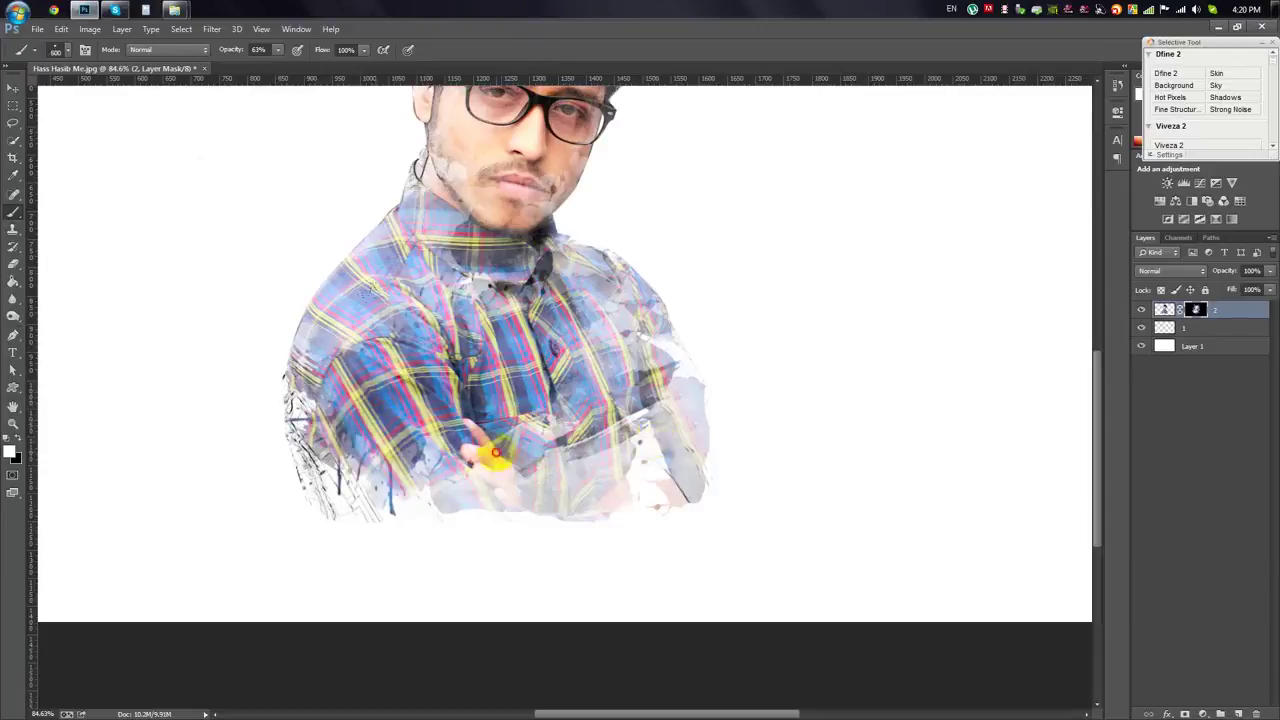
click(495, 455)
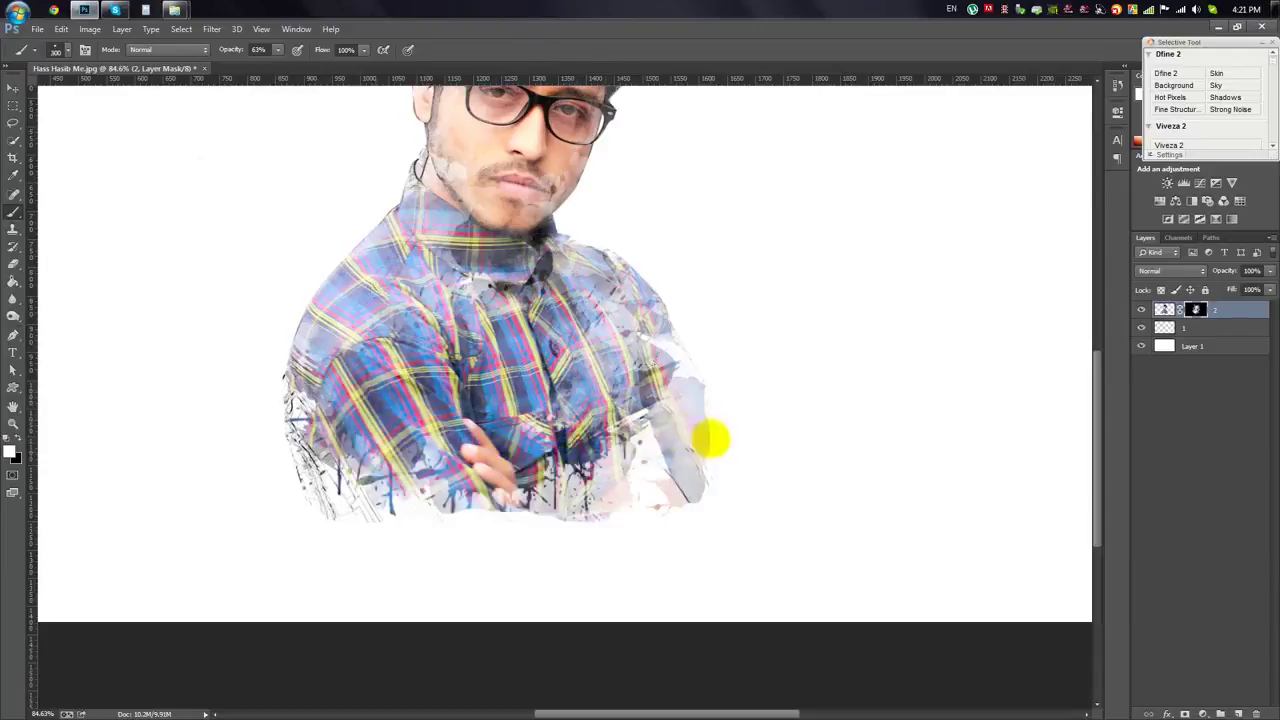
scroll(663, 457, up, 2)
click(637, 400)
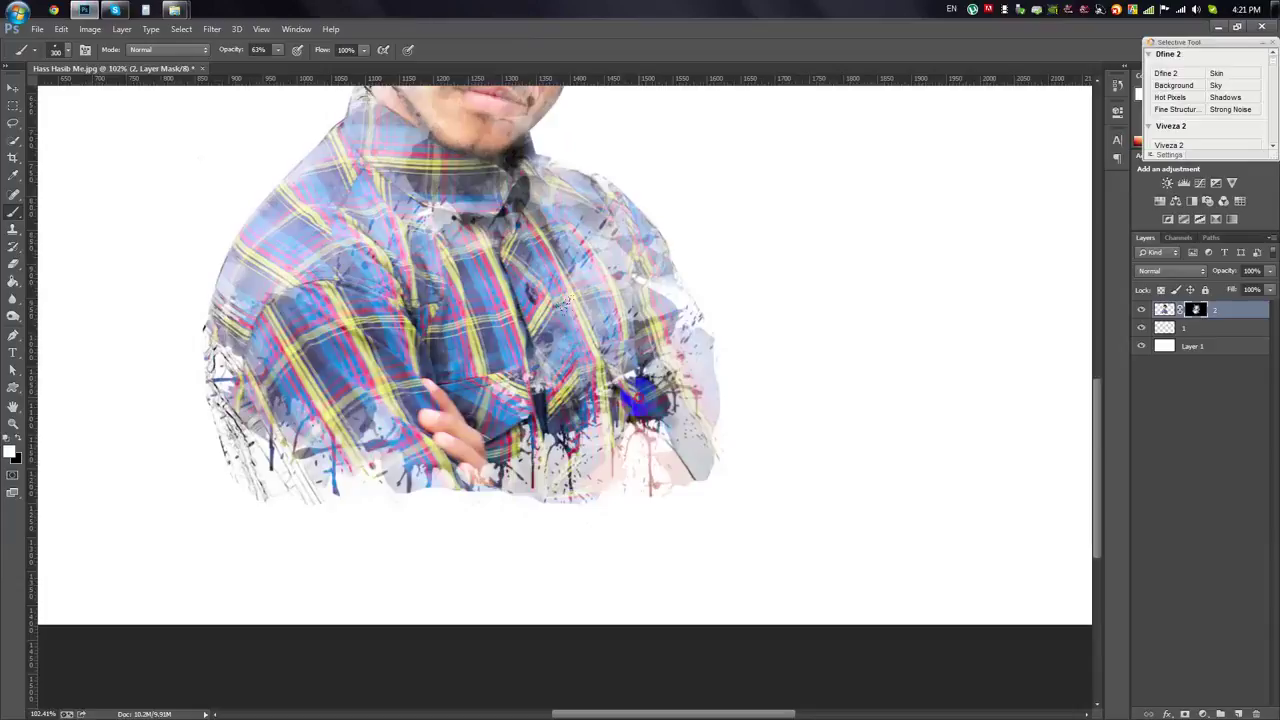
click(179, 316)
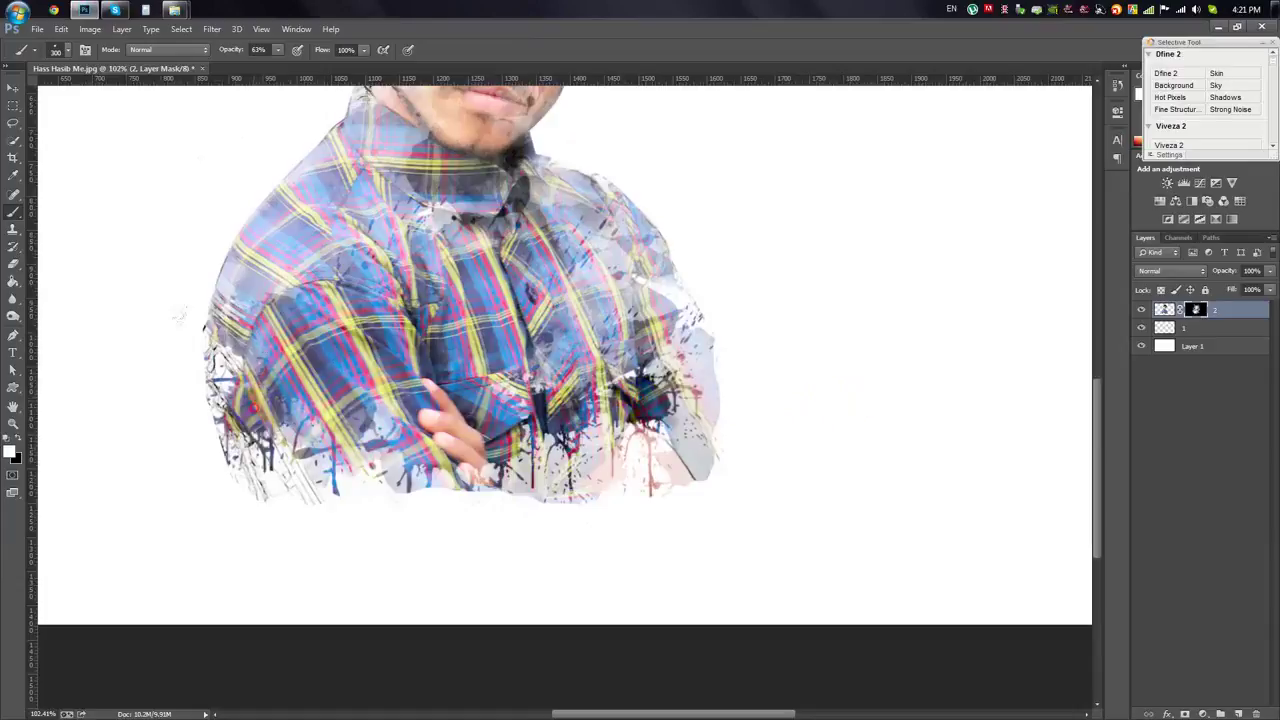
- Switch to another splatter brush enlarged to 700 and zoom out to the whole figure
right_click(448, 342)
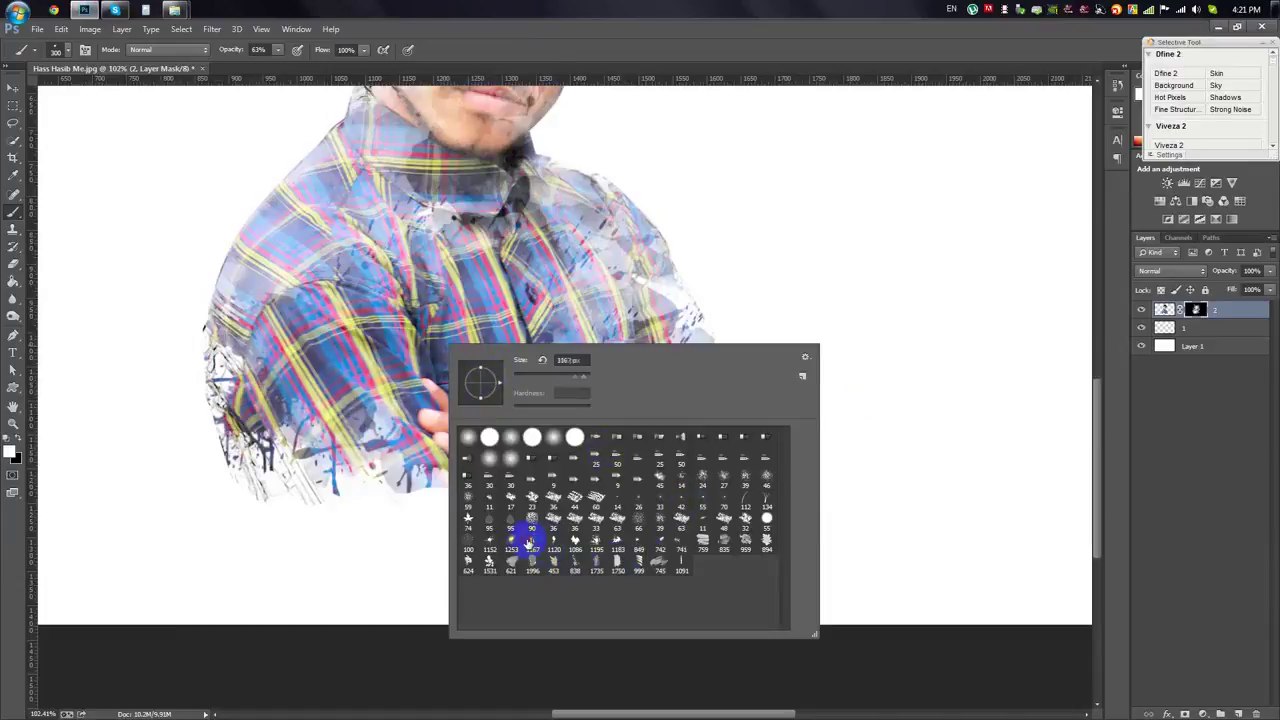
click(500, 42)
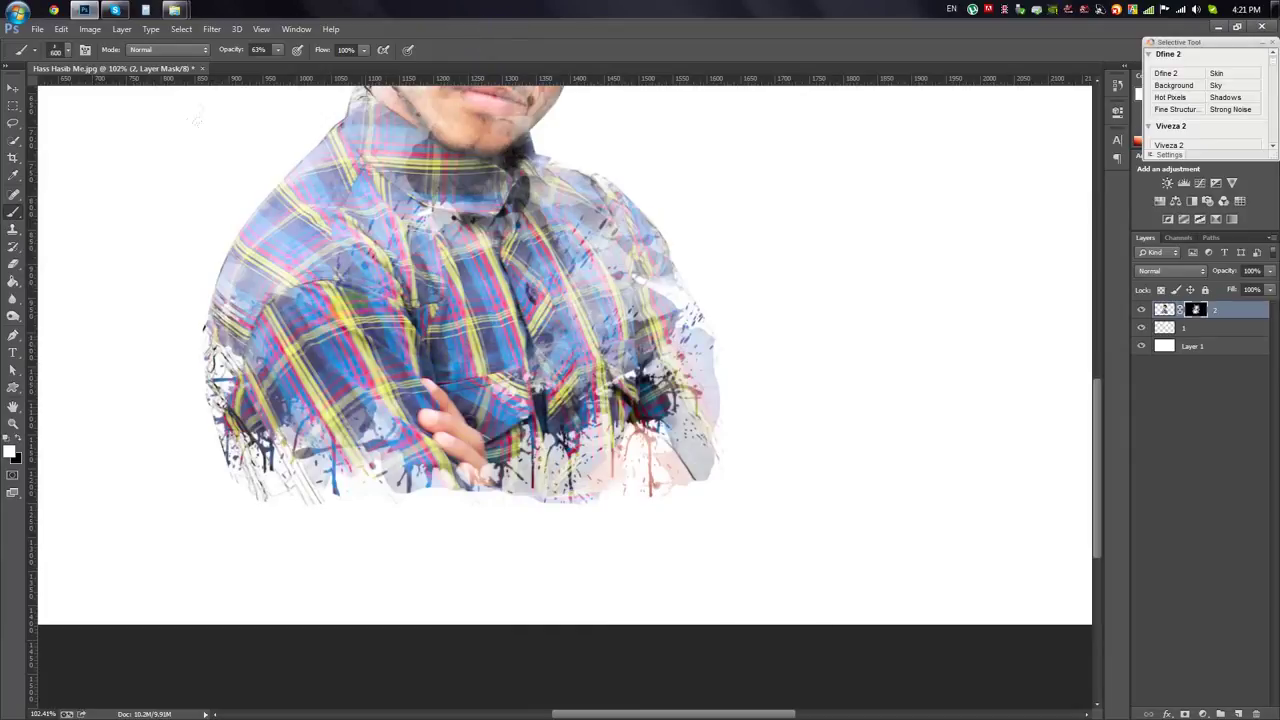
key(])
scroll(600, 320, up, 3)
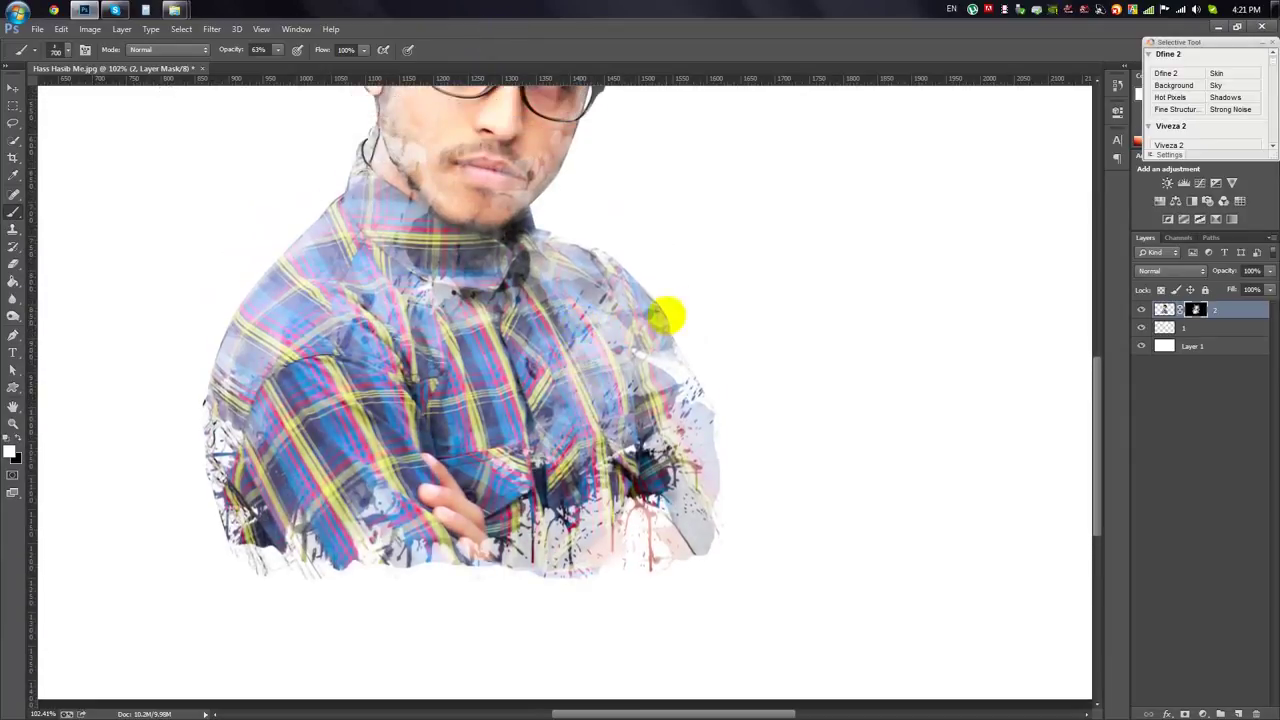
scroll(389, 265, up, 3)
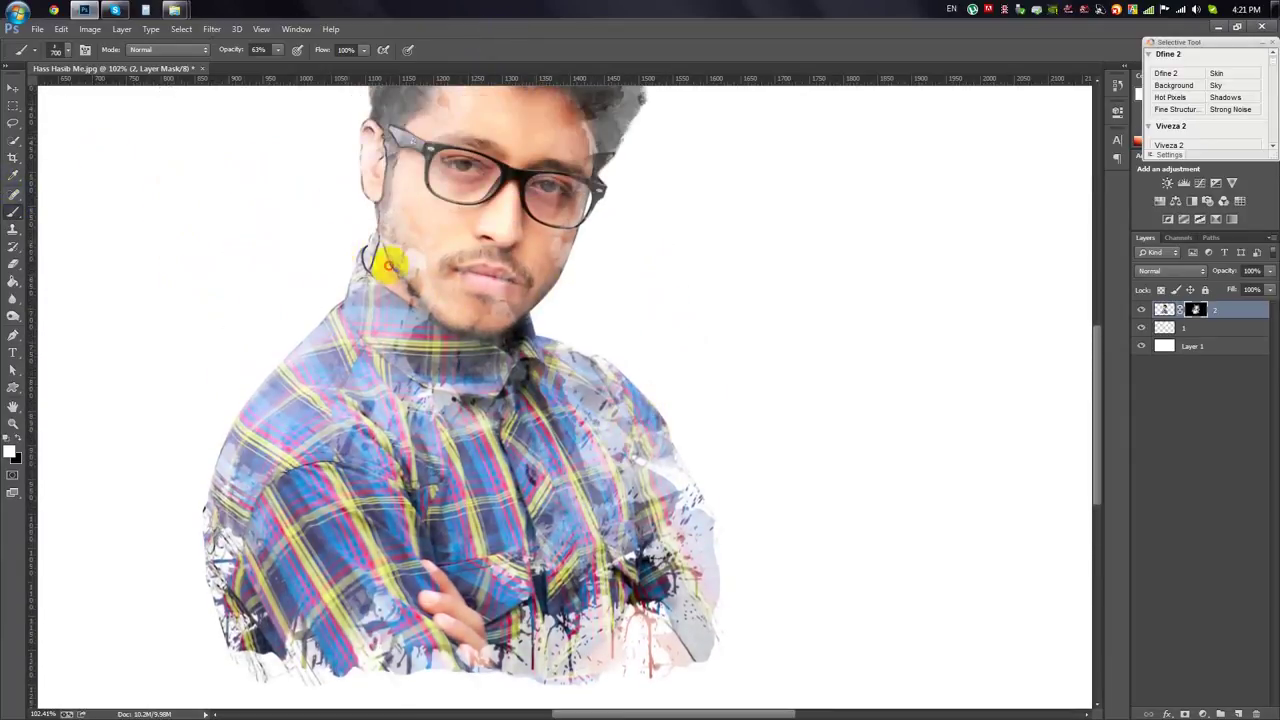
drag(389, 265, 574, 164)
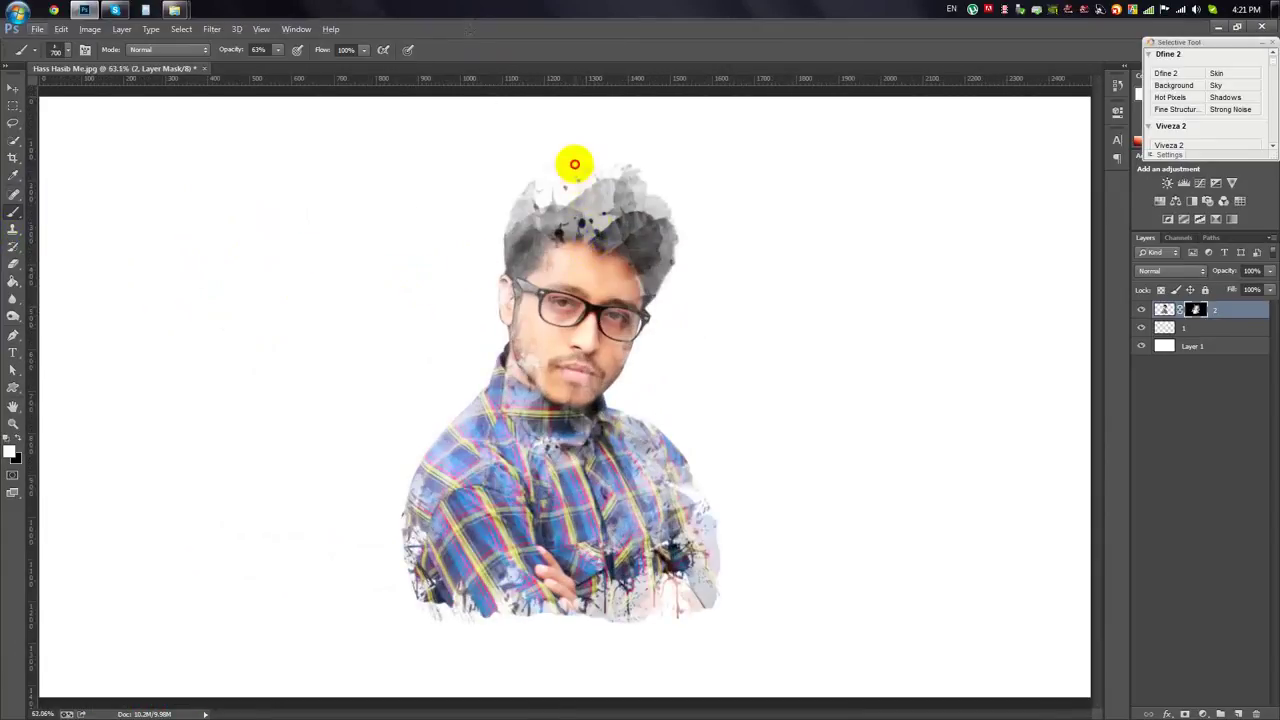
- Darken the hair with dabs of splatter brush 1086 and a second splatter brush
alt+scroll(700, 310, up, 3)
scroll(643, 286, up, 1)
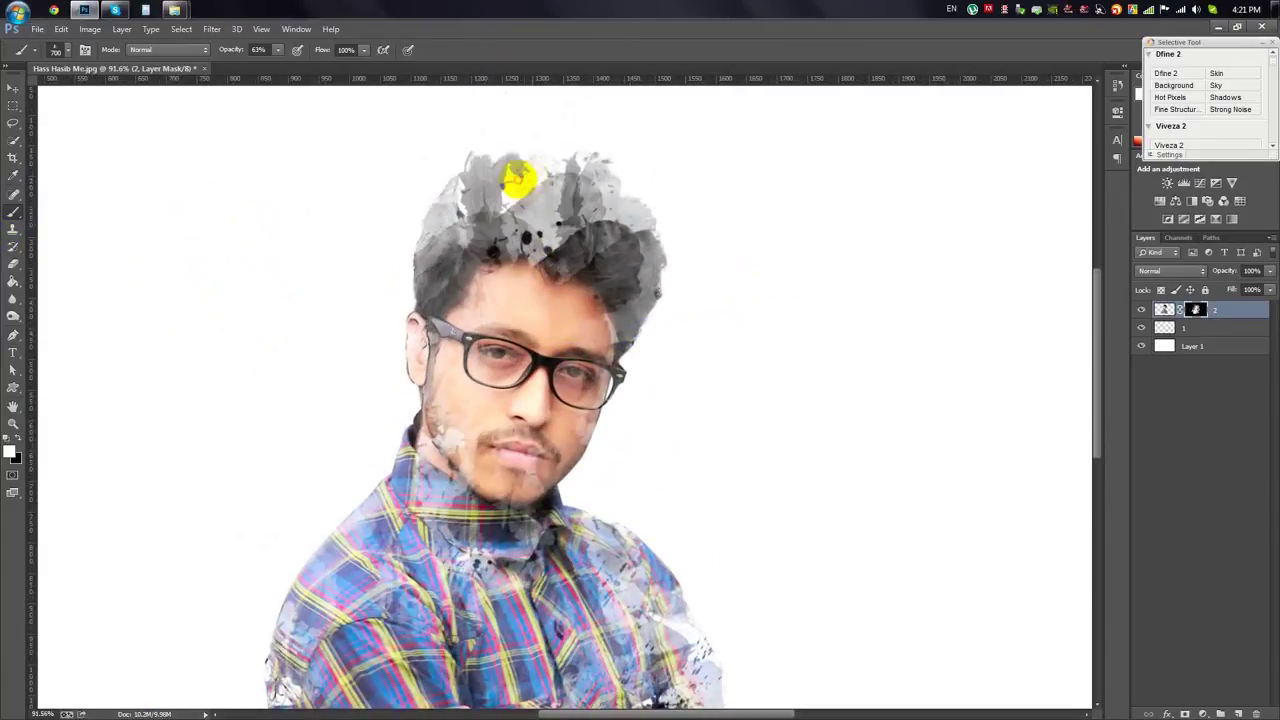
right_click(730, 262)
click(855, 460)
click(541, 170)
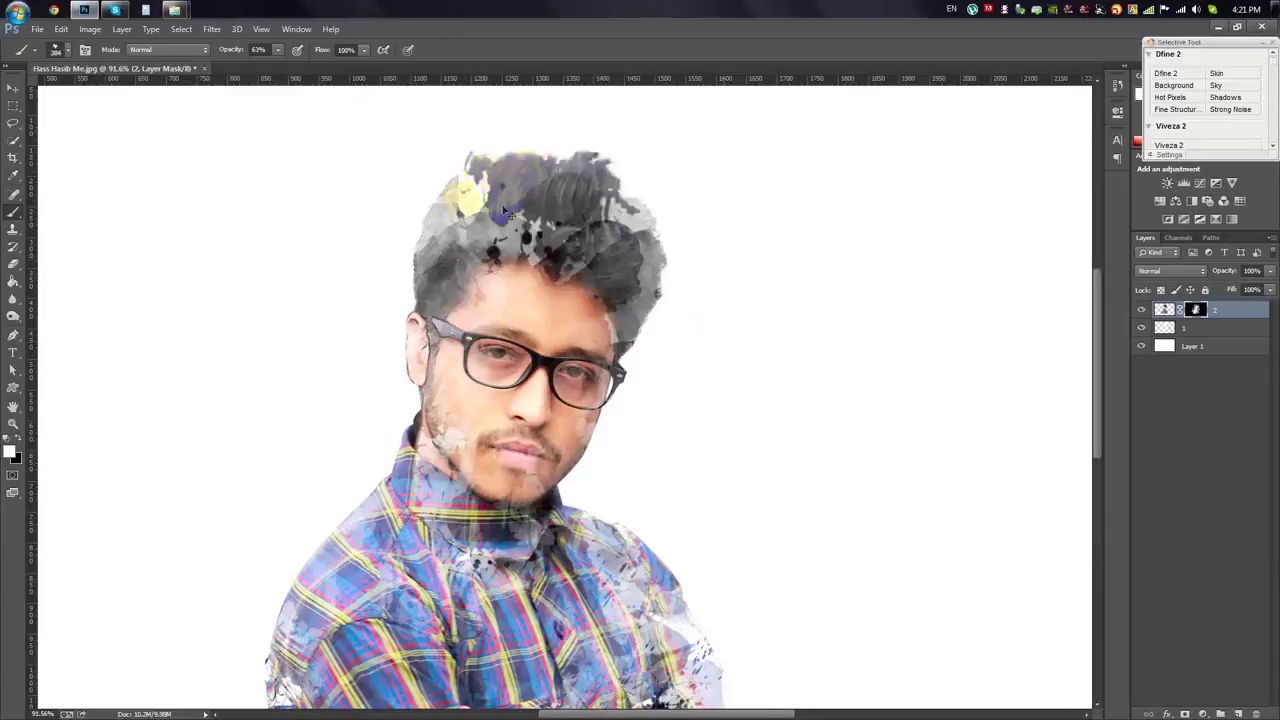
click(497, 283)
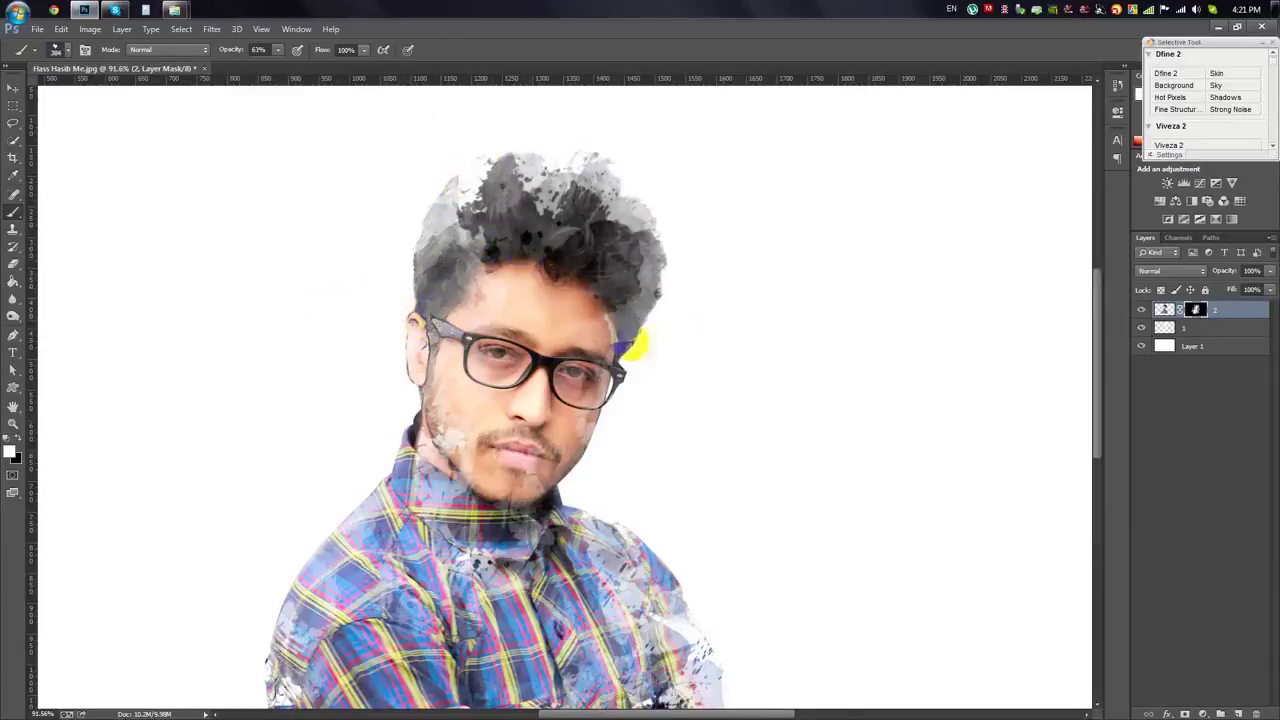
right_click(640, 343)
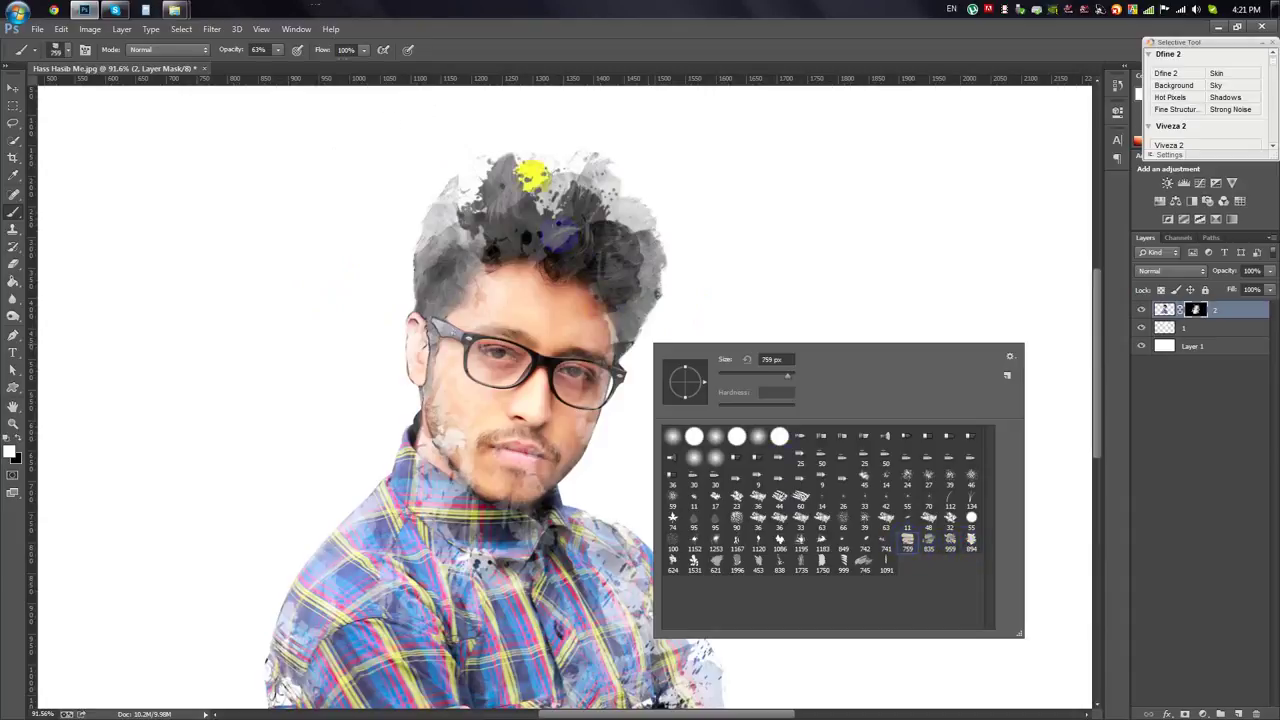
click(535, 209)
click(537, 222)
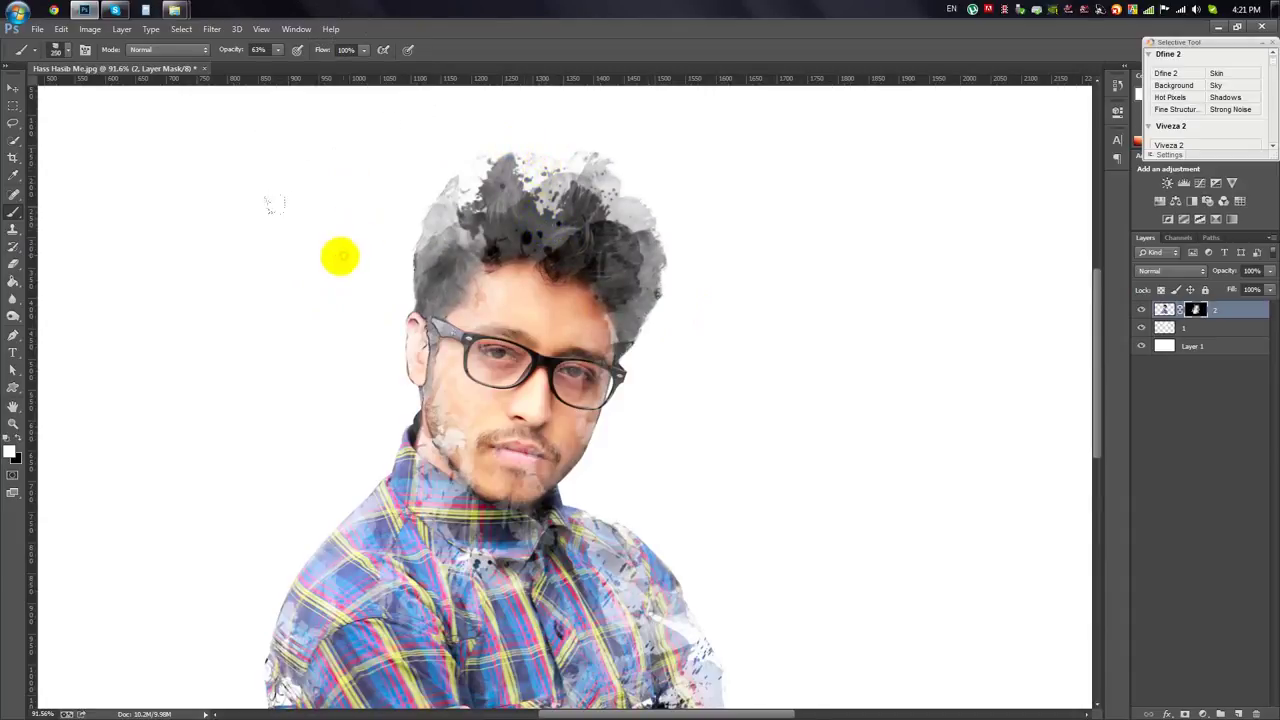
click(629, 257)
- With black foreground, fade the shirt's left shoulder, edge and yellow patch
scroll(634, 408, down, 2)
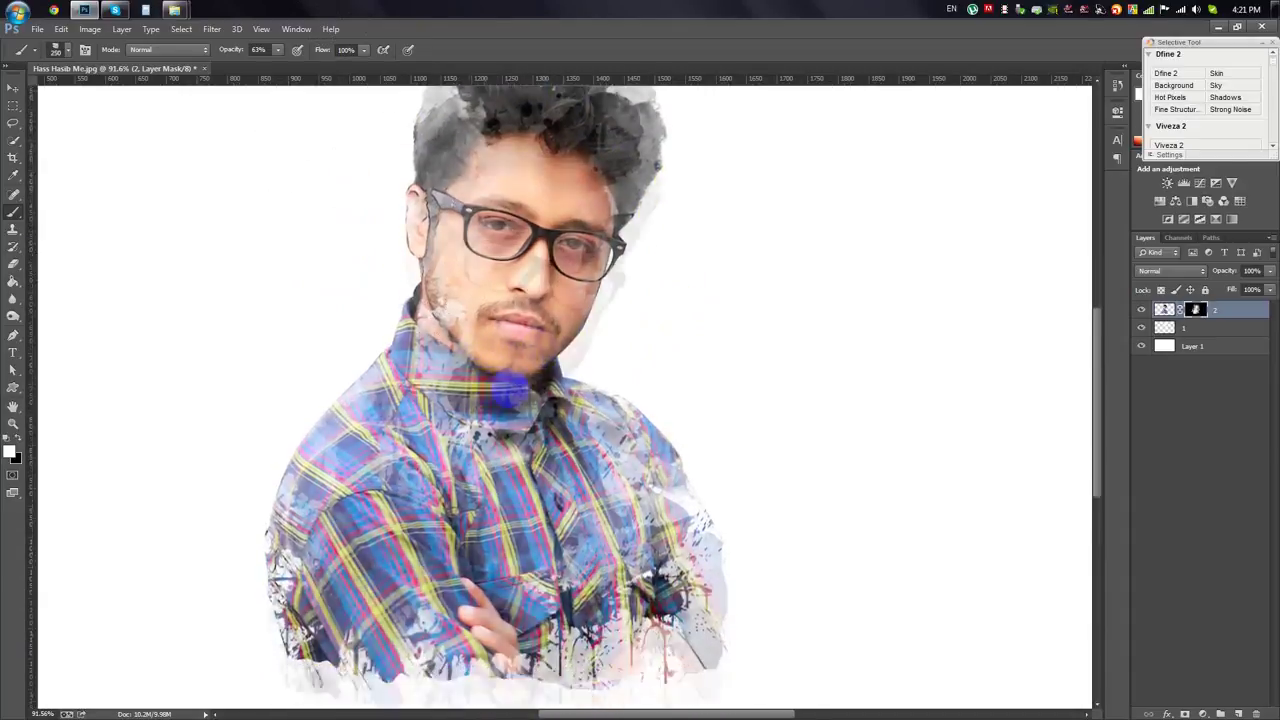
scroll(540, 400, down, 3)
click(18, 440)
mouse_move(246, 477)
mouse_down()
mouse_move(246, 346)
mouse_move(305, 333)
mouse_move(286, 297)
mouse_up()
drag(220, 450, 471, 614)
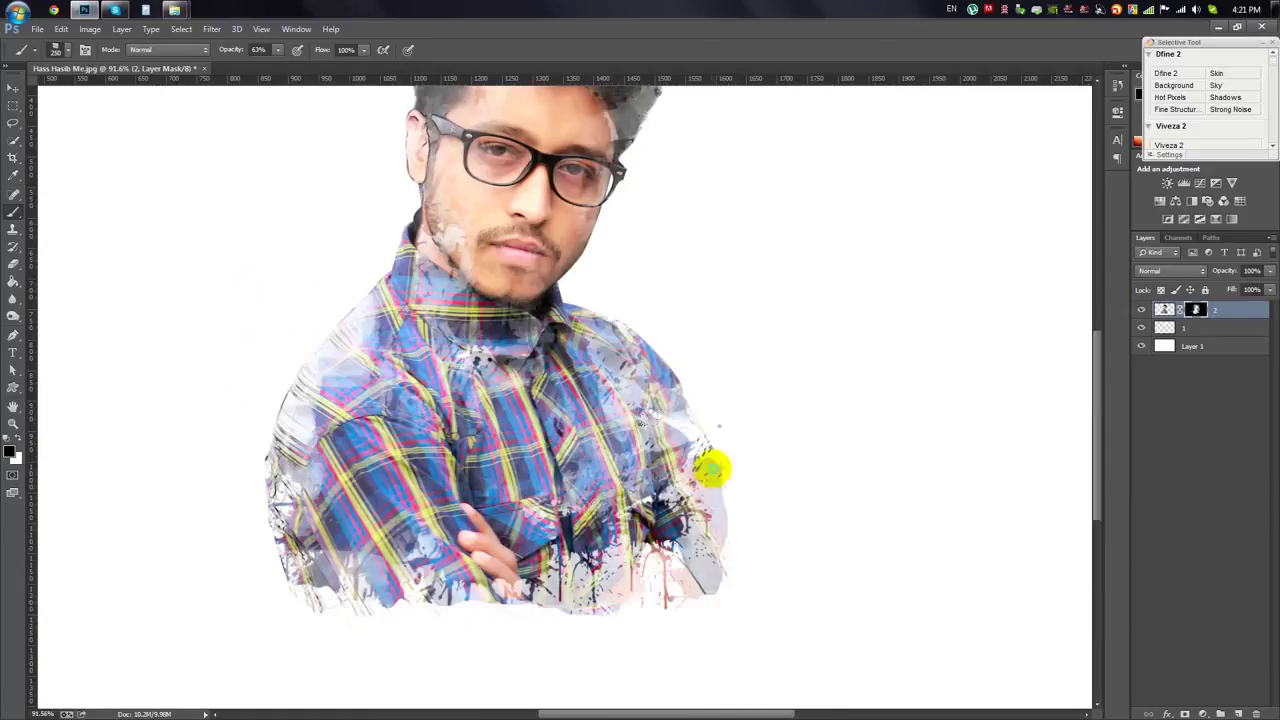
- Fade the shirt's lower edges and the area around the hands on Layer 2's mask
right_click(711, 465)
drag(625, 597, 500, 540)
drag(669, 594, 700, 480)
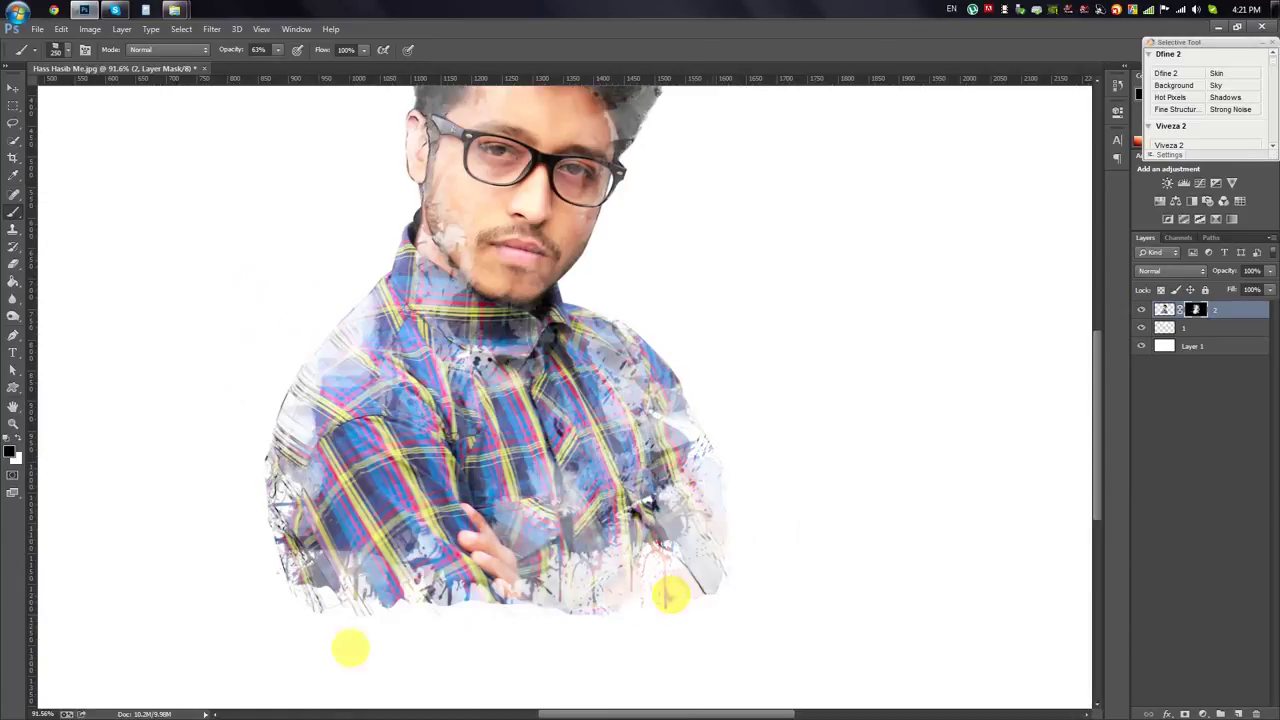
drag(349, 646, 375, 575)
scroll(430, 130, up, 3)
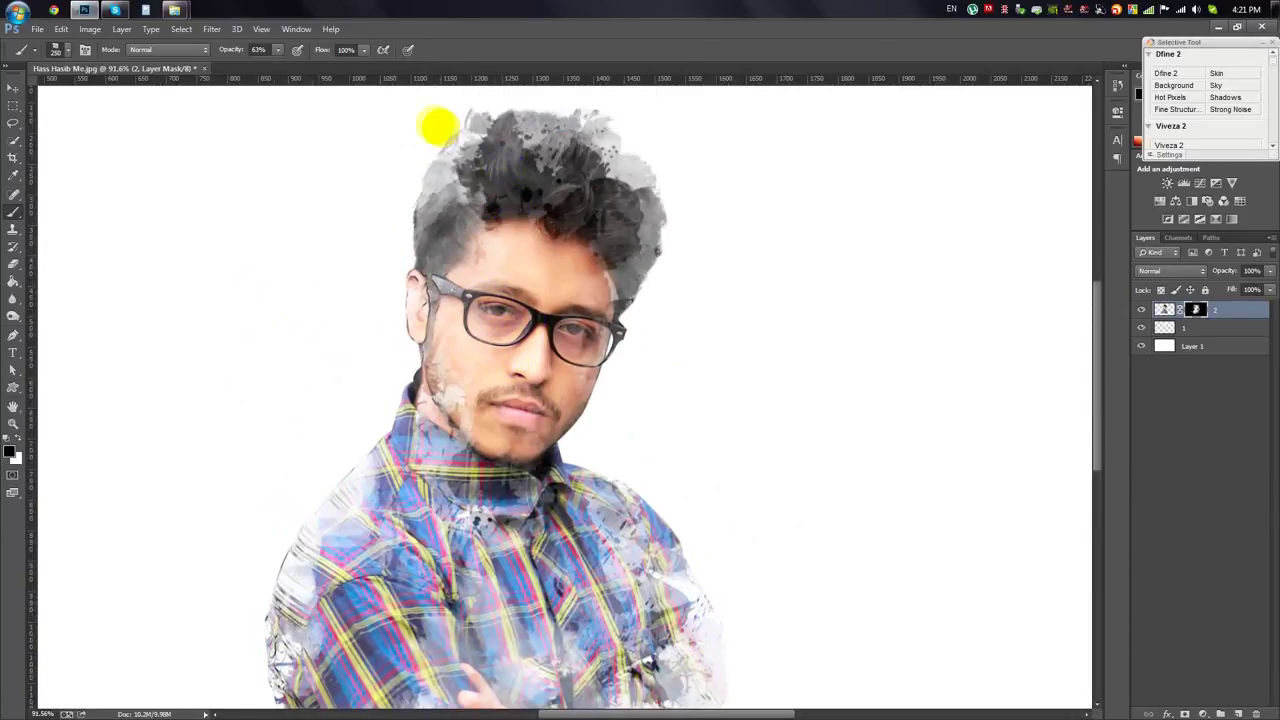
scroll(405, 115, up, 2)
- Fade the upper-right hair strands, the hair beside the glasses, and the right shoulder
drag(611, 157, 728, 272)
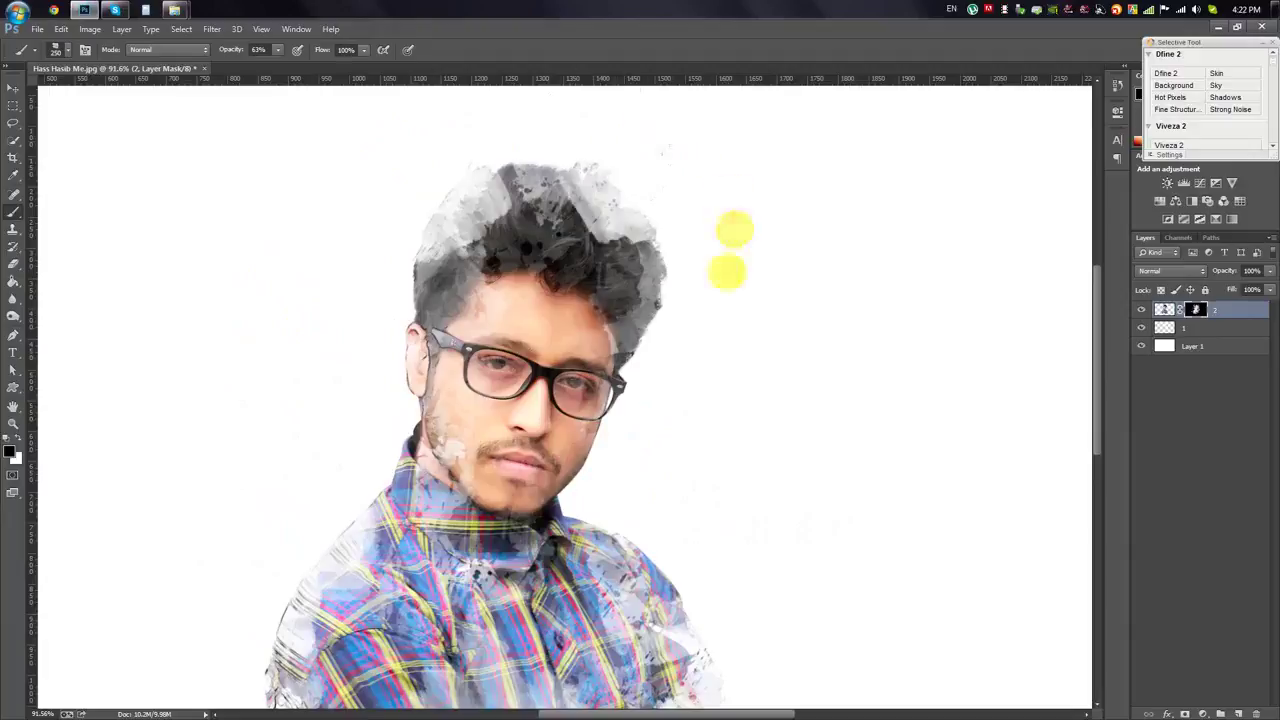
drag(700, 329, 678, 427)
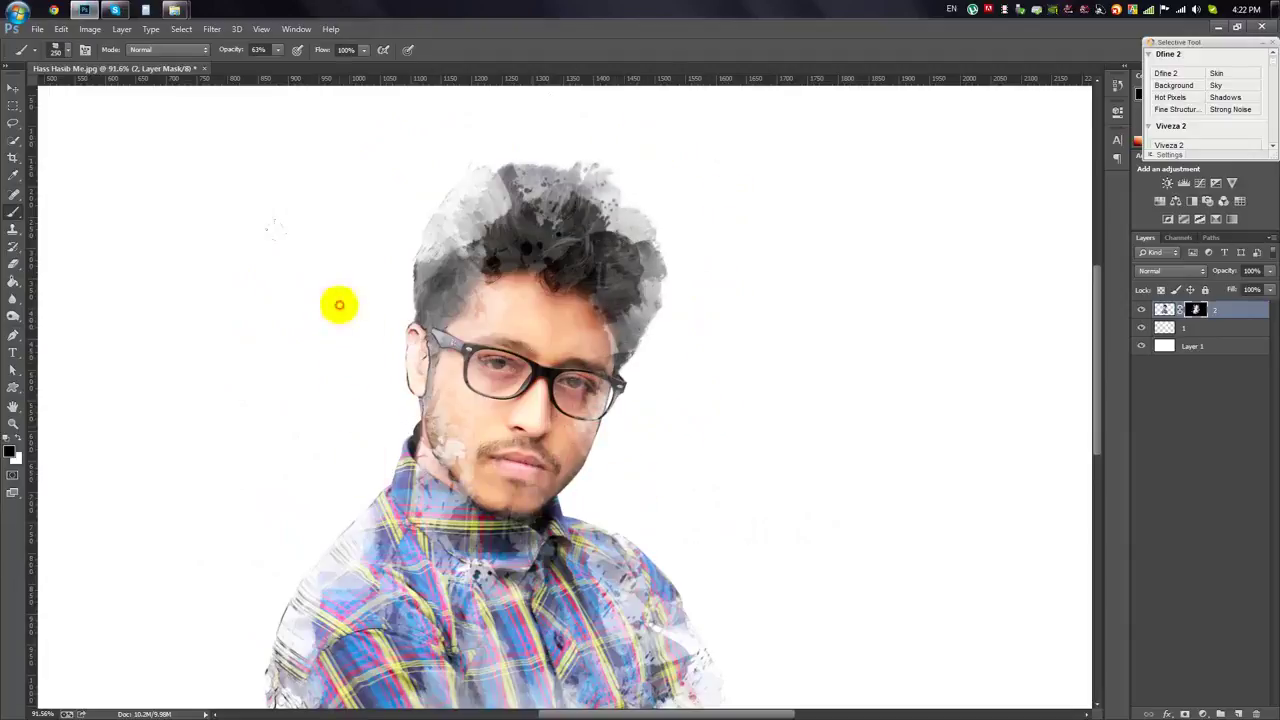
scroll(490, 342, down, 1)
right_click(475, 340)
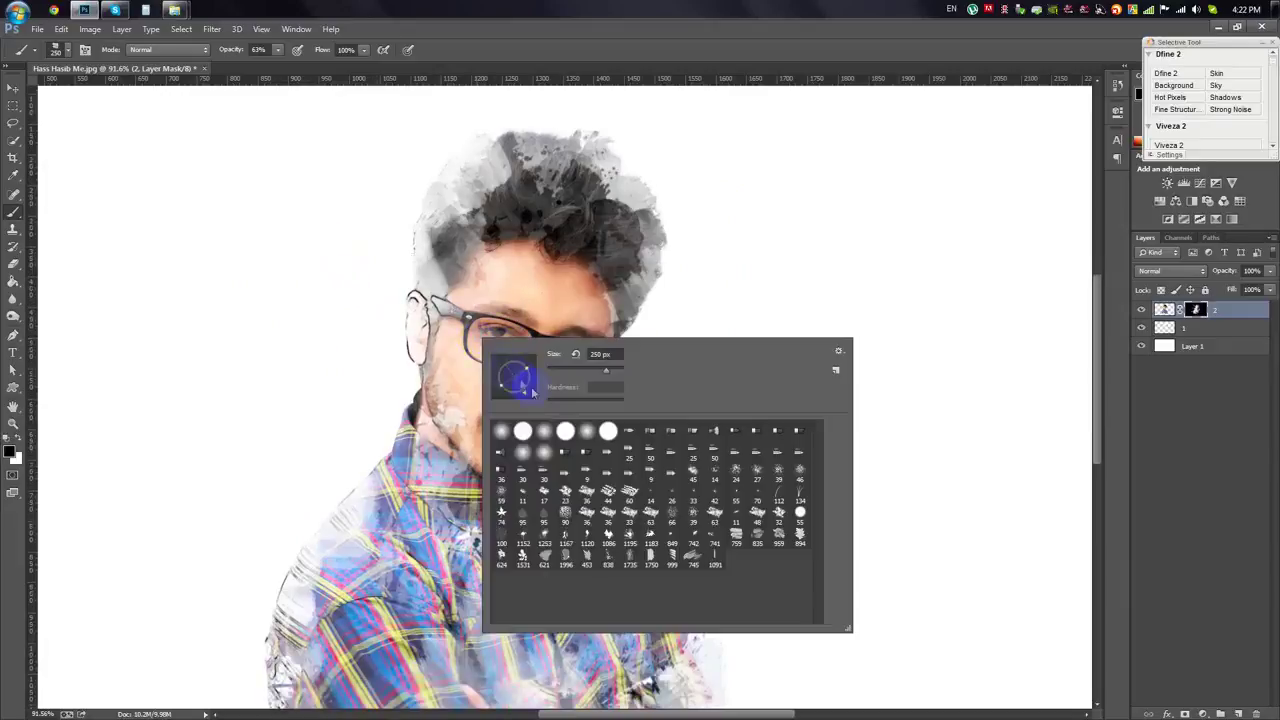
click(349, 289)
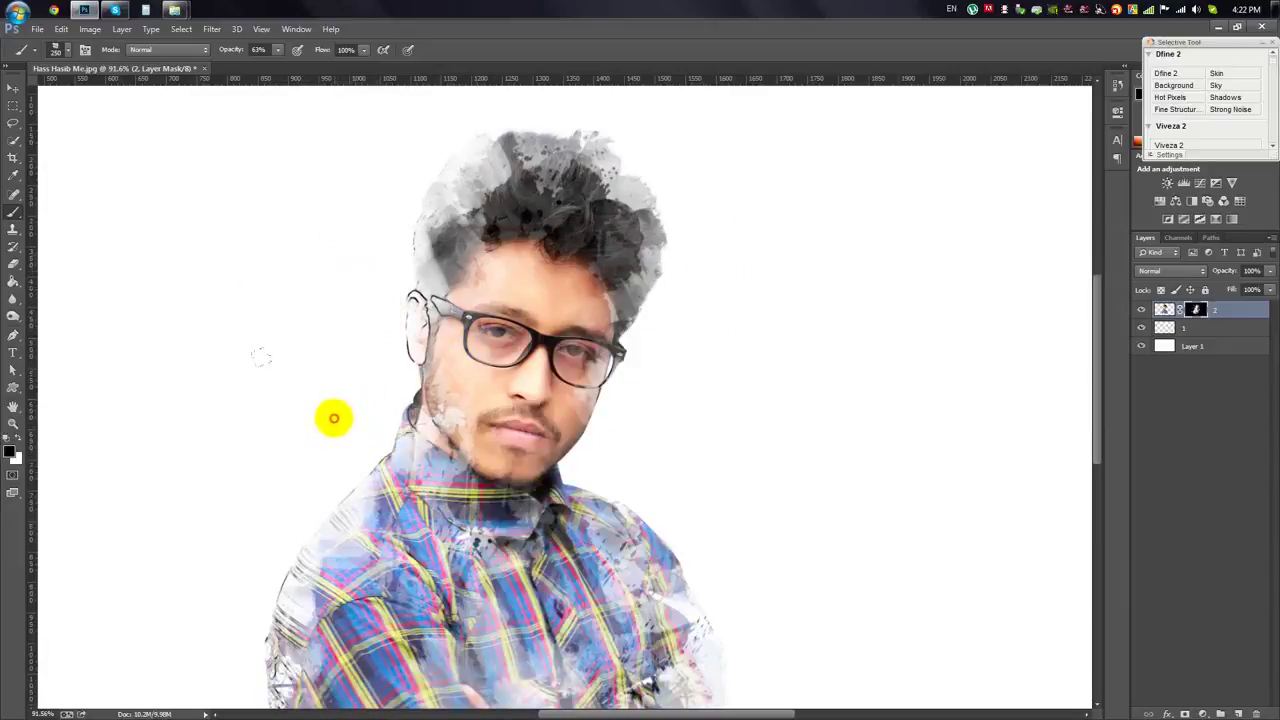
drag(616, 470, 648, 487)
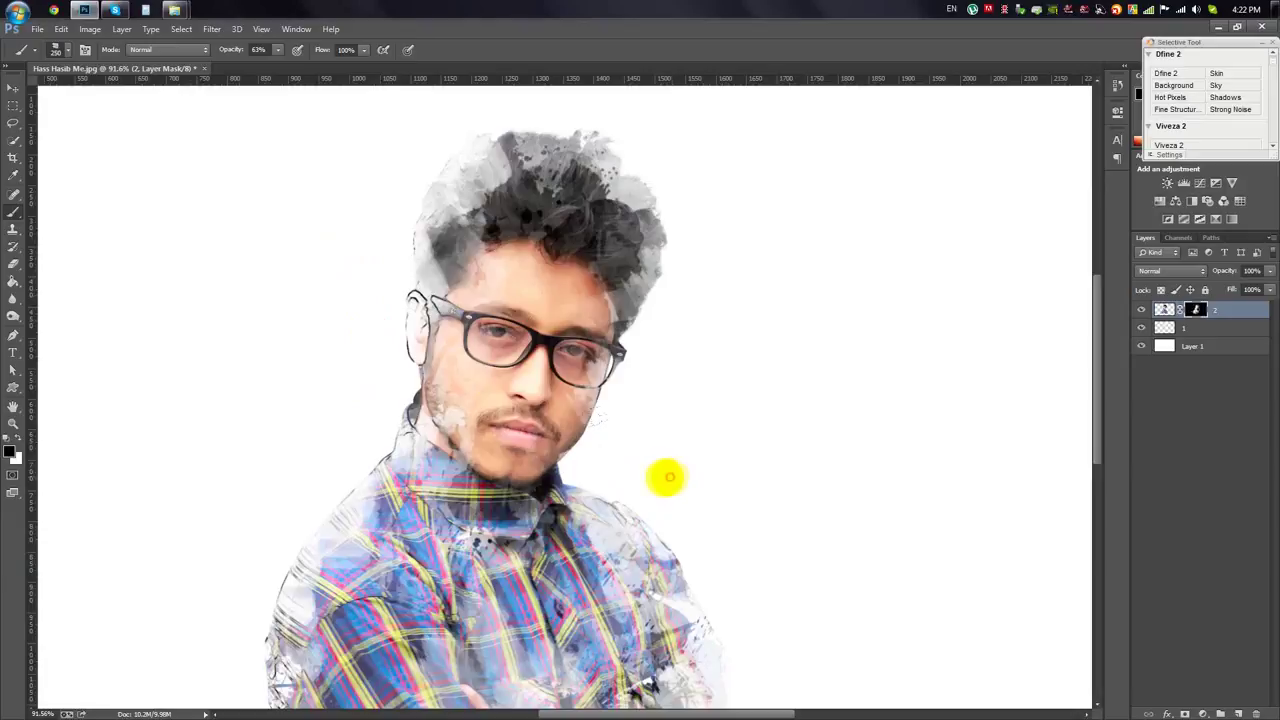
scroll(791, 477, down, 3)
scroll(770, 465, up, 2)
- Switch to a 621 px white brush and restore the dark hair above the ear
right_click(550, 257)
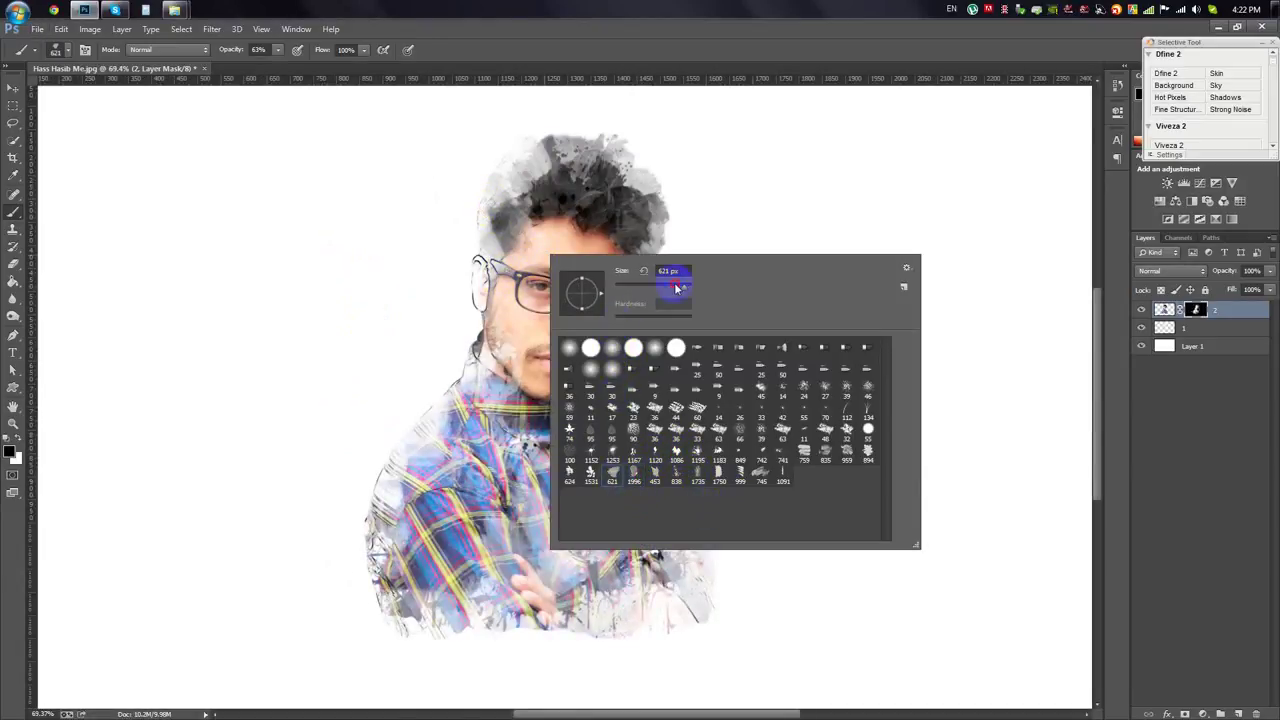
click(509, 163)
click(20, 446)
click(386, 220)
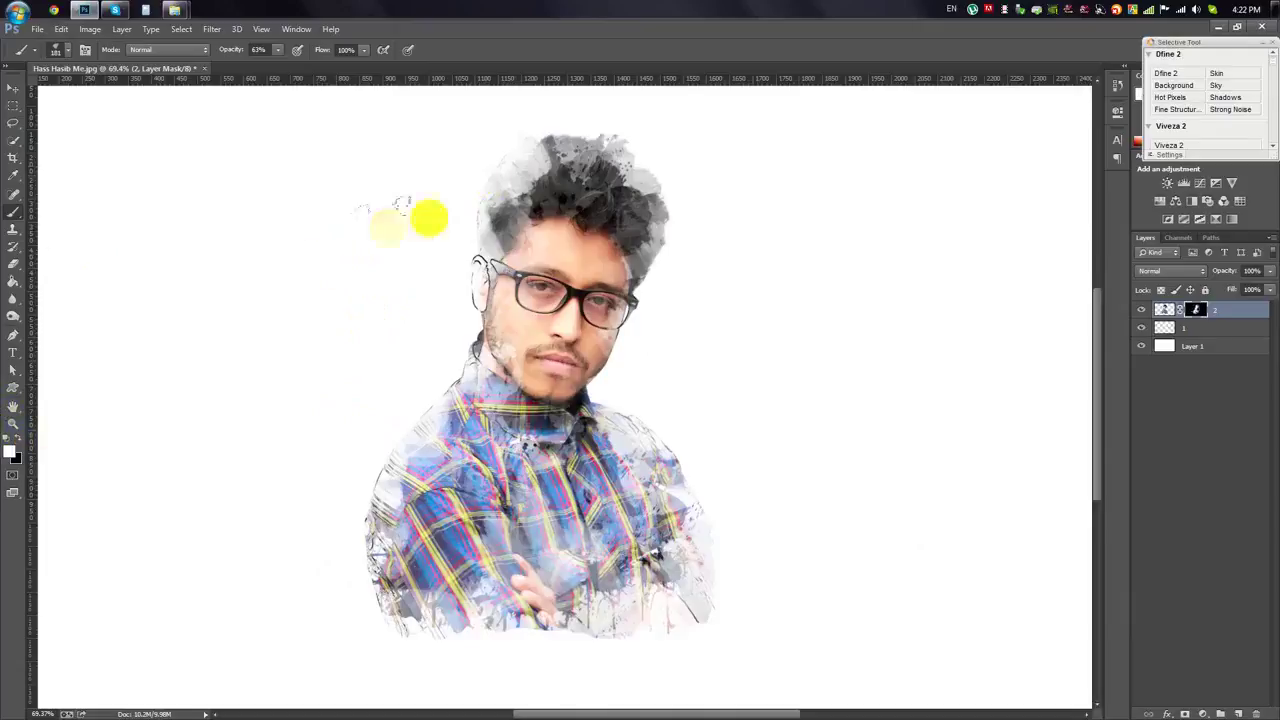
click(515, 157)
drag(505, 205, 515, 245)
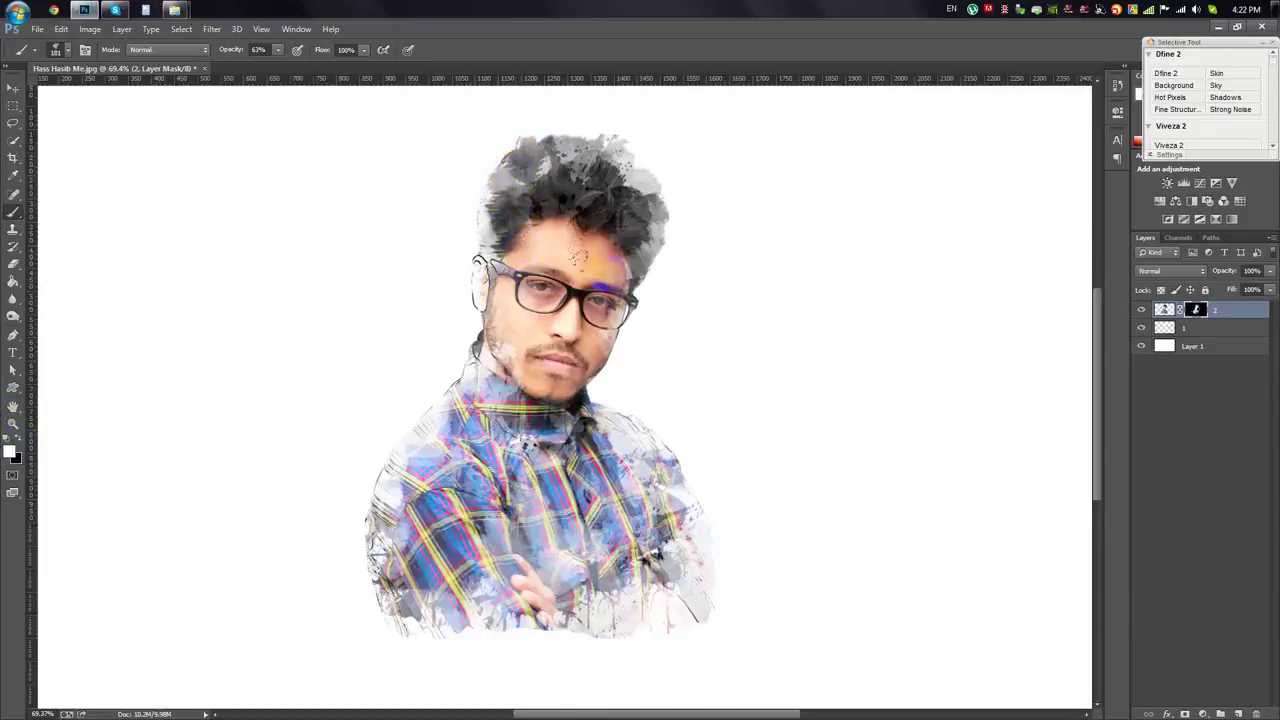
- Reveal more of the shirt's lower-right edge and arm on the mask
scroll(537, 435, down, 2)
click(665, 555)
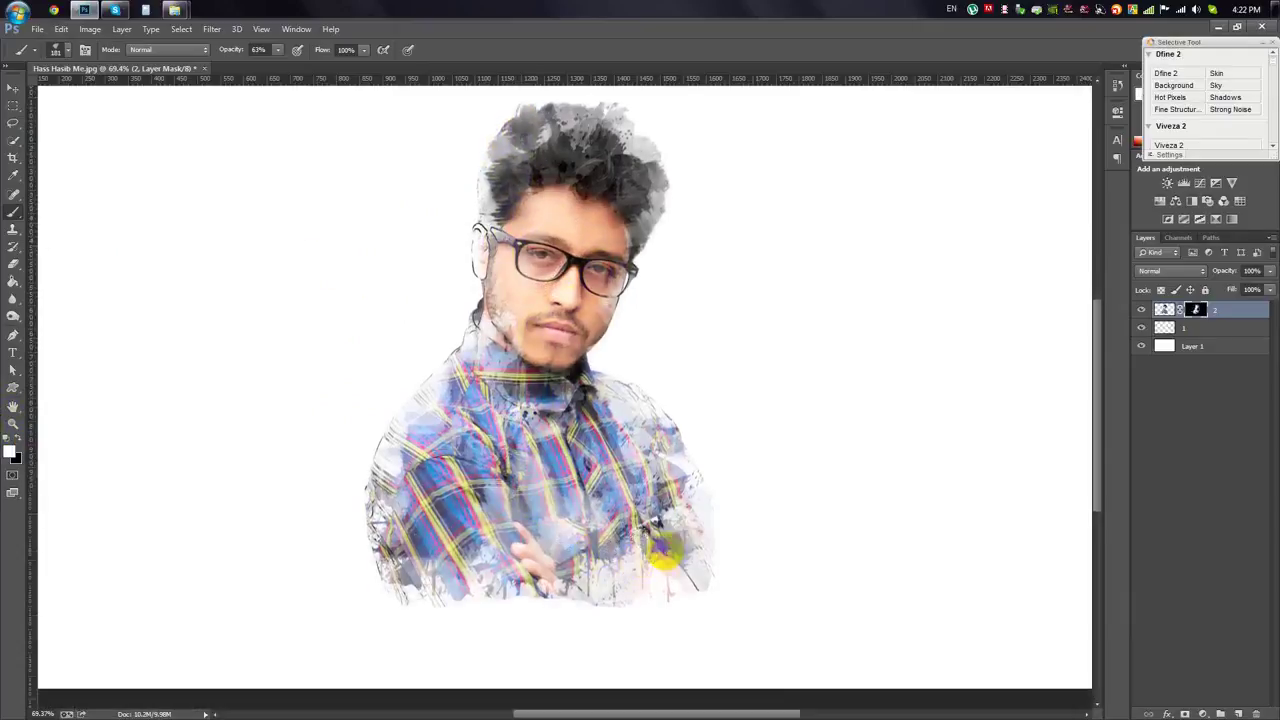
drag(662, 557, 640, 525)
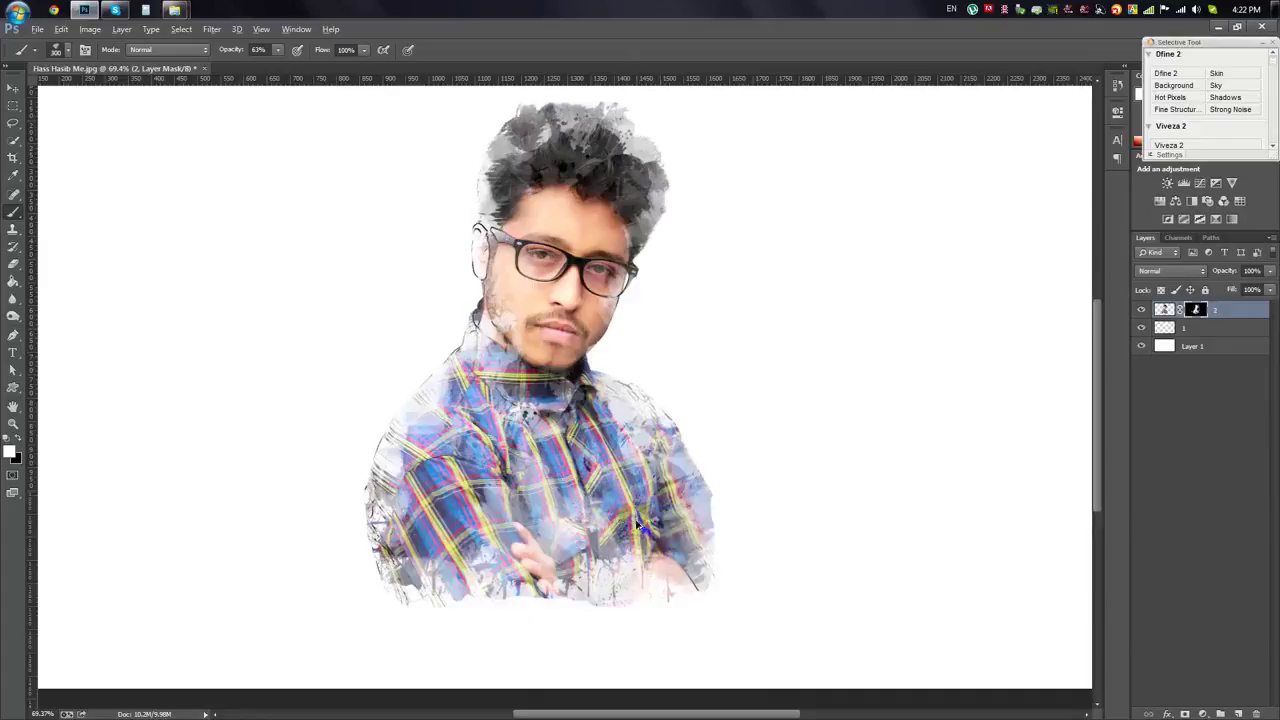
click(640, 520)
drag(647, 526, 690, 575)
click(801, 511)
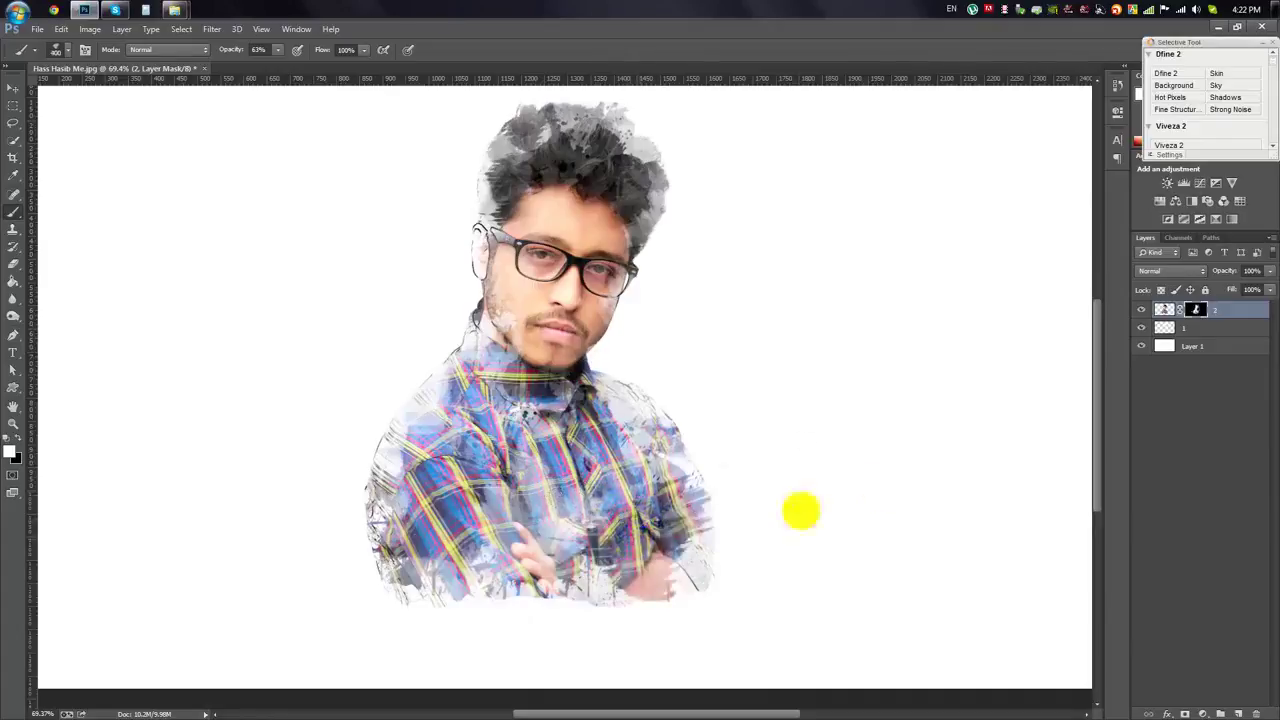
click(443, 398)
click(600, 572)
scroll(608, 556, down, 3)
- Return to painting on the mask with a smaller hard round brush for fine detail
key(v)
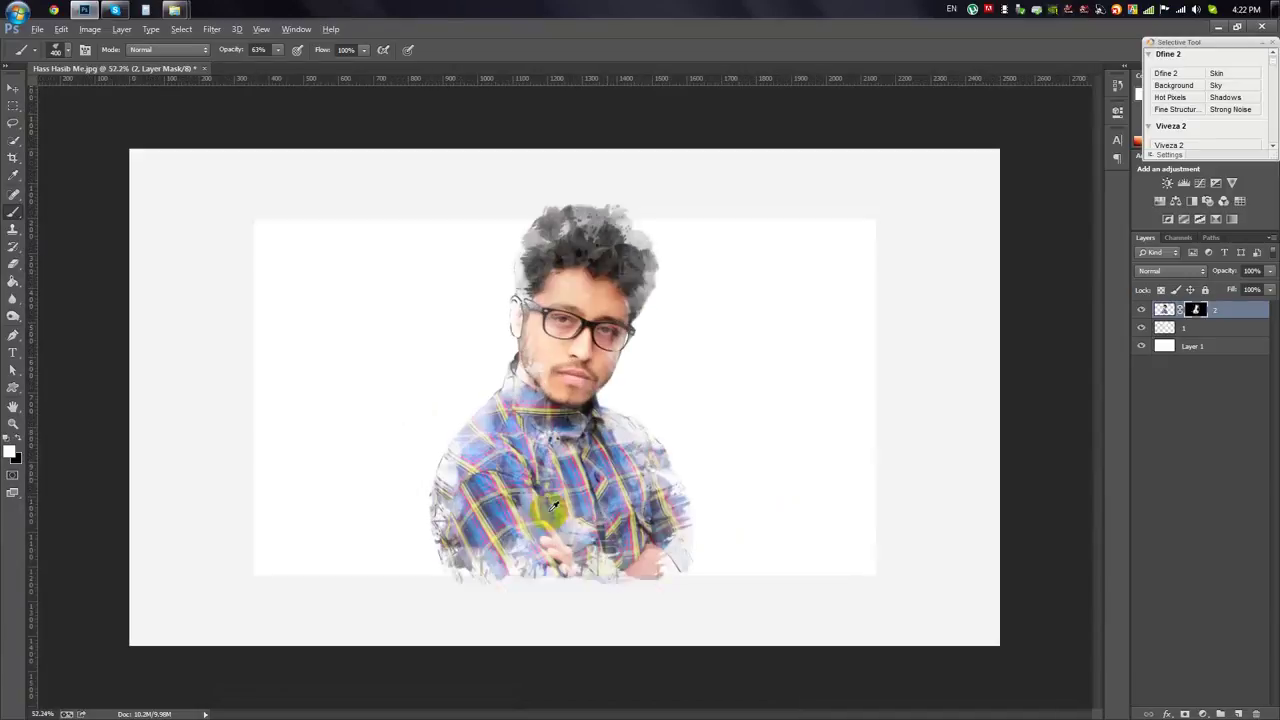
click(575, 402)
scroll(323, 305, up, 2)
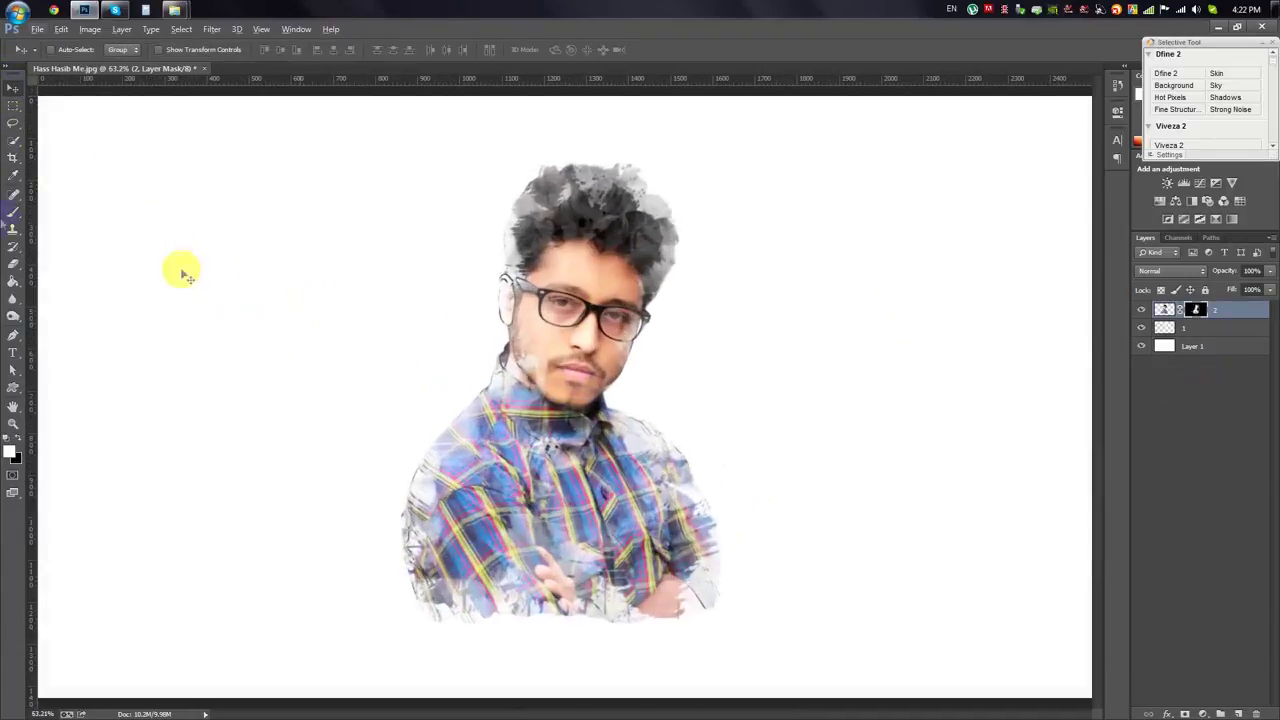
click(13, 212)
right_click(390, 282)
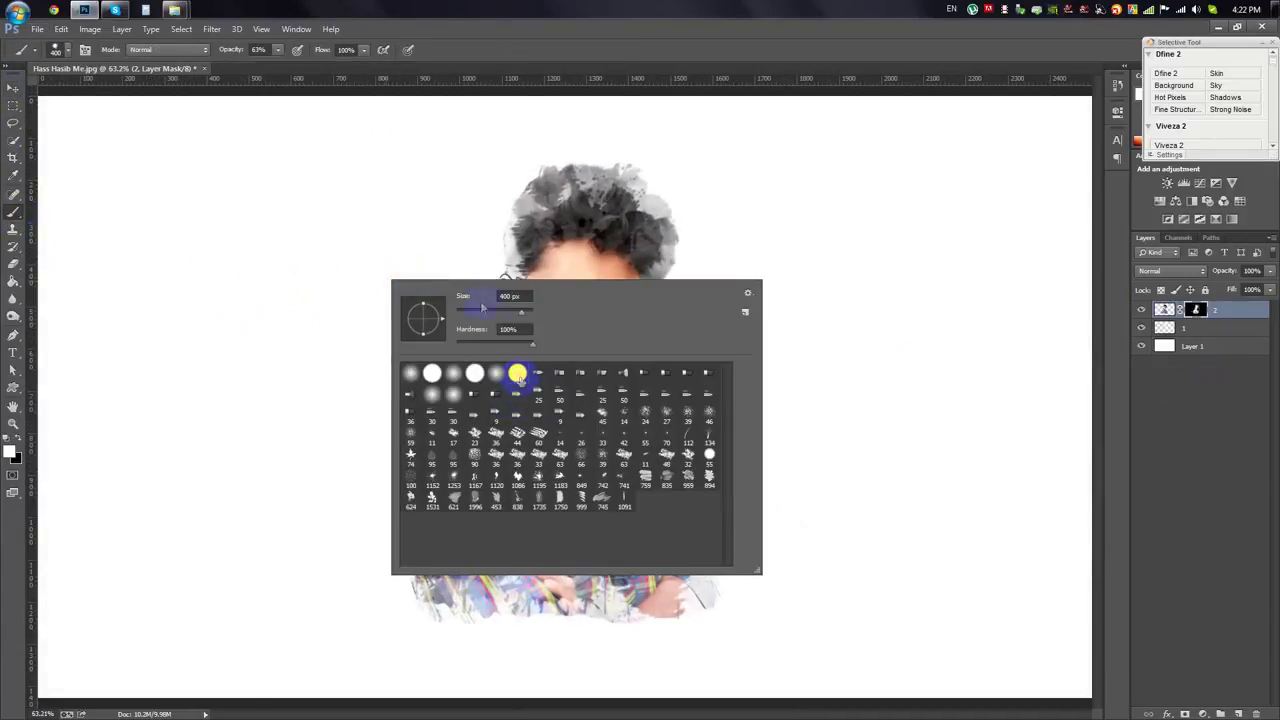
key(Return)
click(463, 297)
- Lighten the areas beside the face and around the neck on the mask
click(537, 341)
click(478, 347)
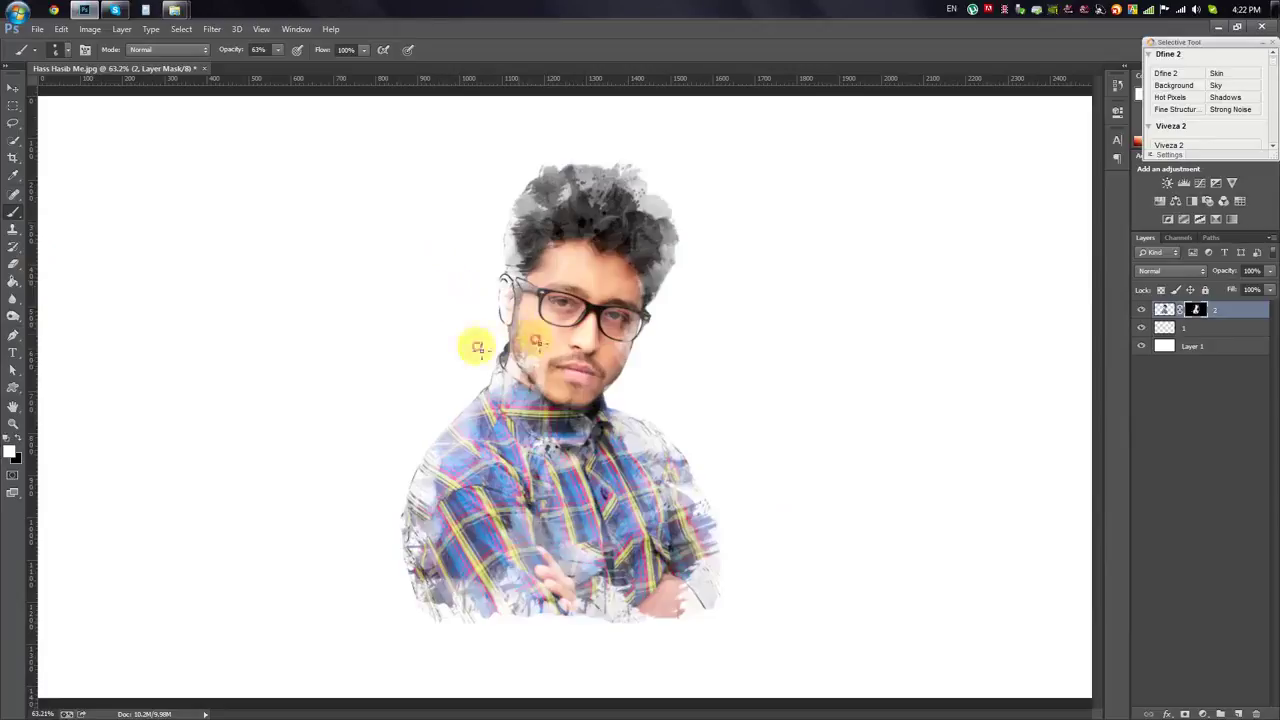
click(355, 512)
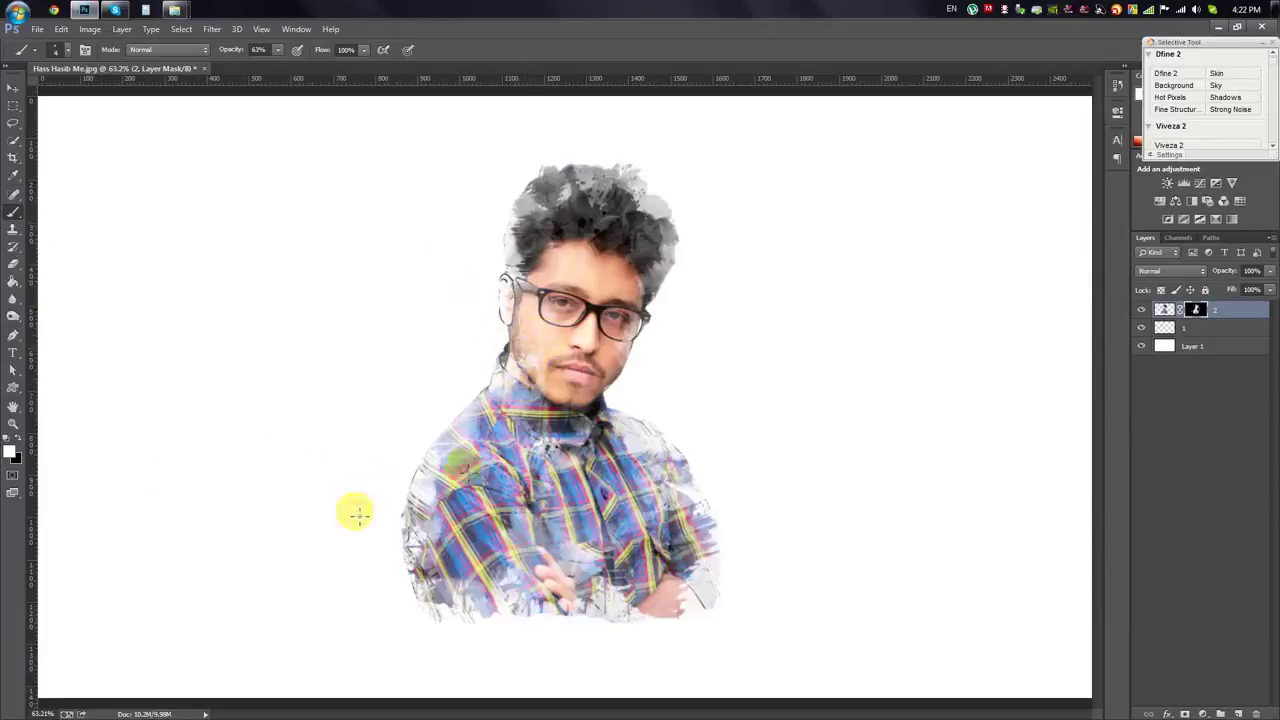
click(395, 402)
click(640, 357)
click(496, 377)
- Restore darker hair detail and touch up the top of the hair
click(477, 207)
click(631, 178)
click(318, 156)
click(522, 173)
click(591, 192)
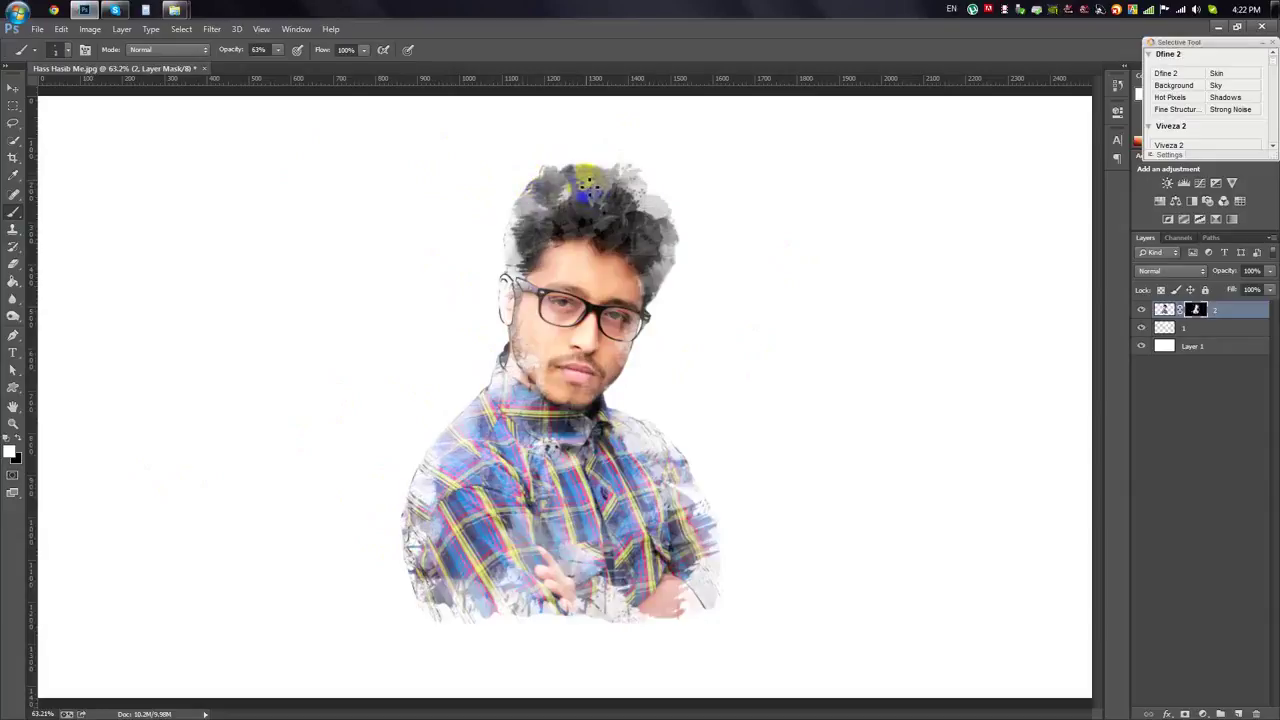
click(598, 148)
click(680, 183)
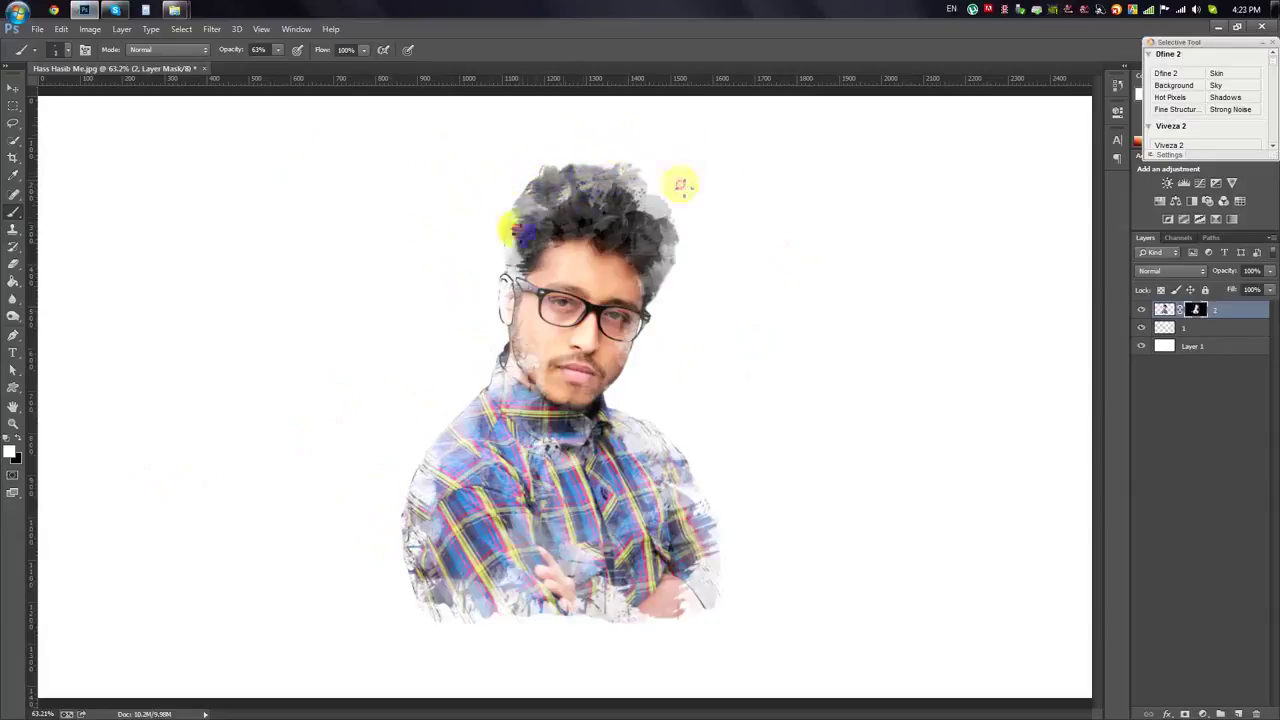
- Add streaks to the upper-right hair and dab the shirt's lower-left edge
click(441, 222)
click(665, 175)
click(670, 311)
click(340, 380)
click(435, 469)
click(347, 531)
click(415, 590)
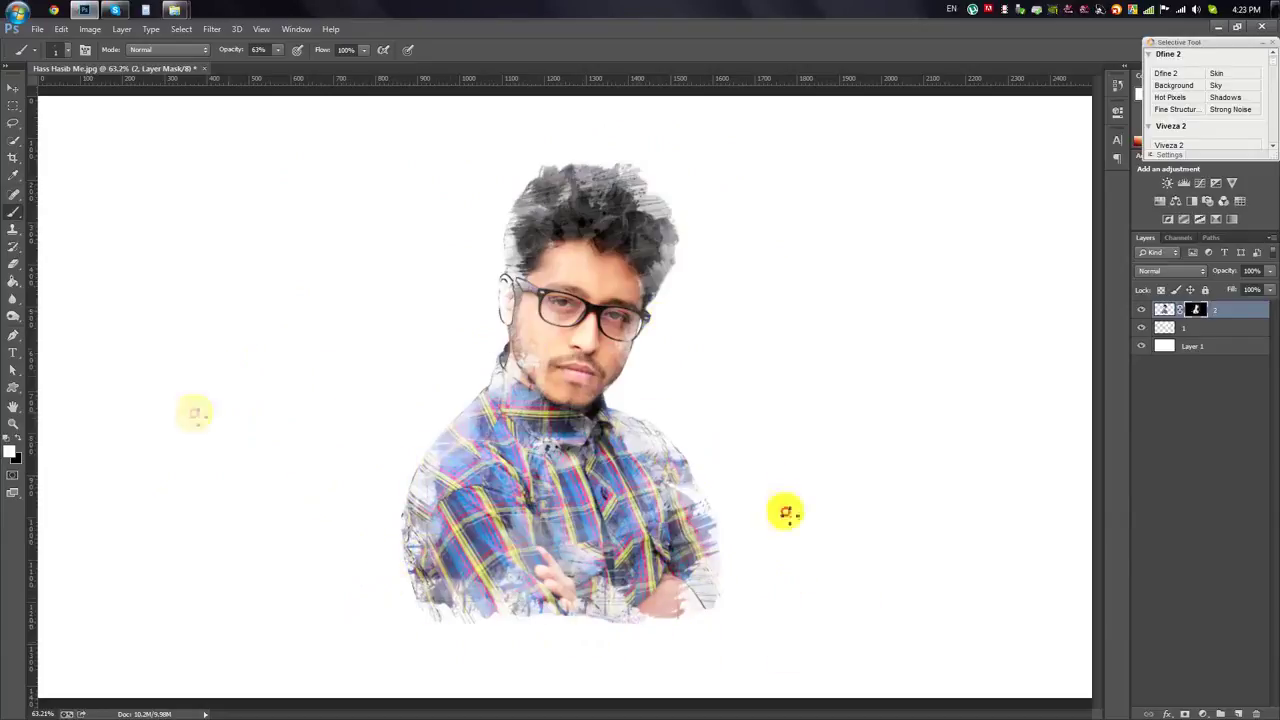
click(442, 303)
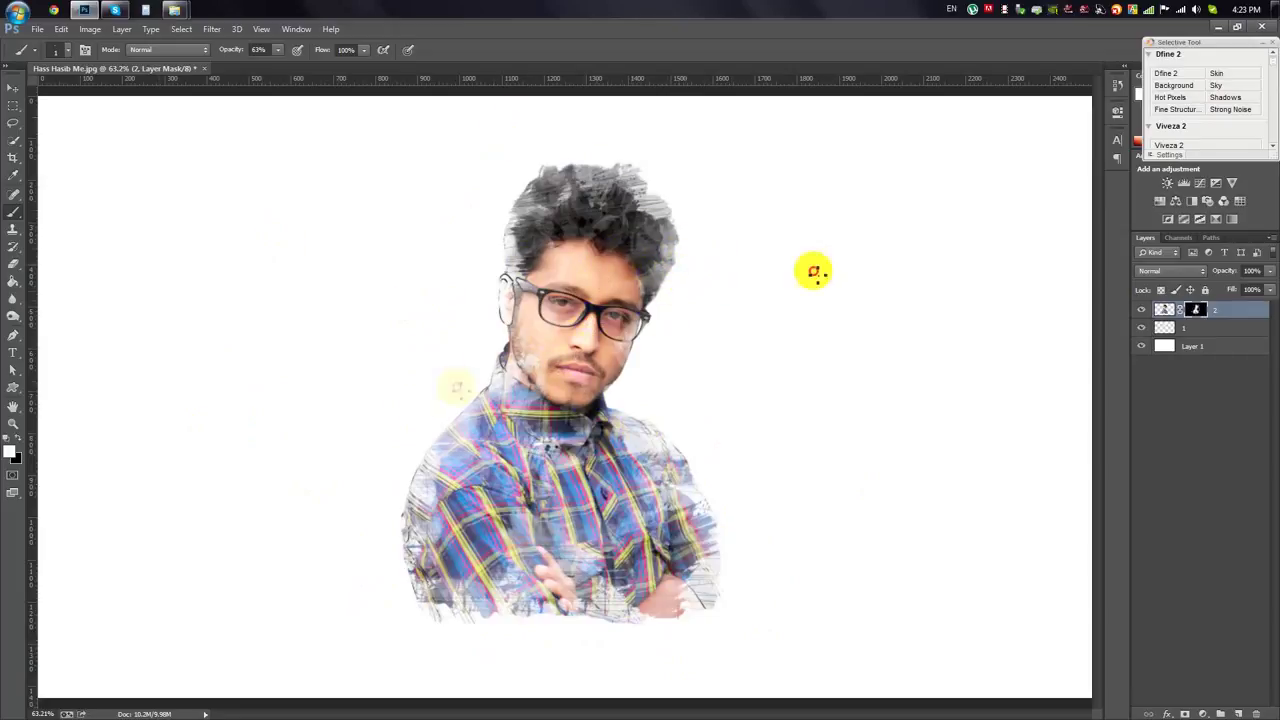
click(438, 637)
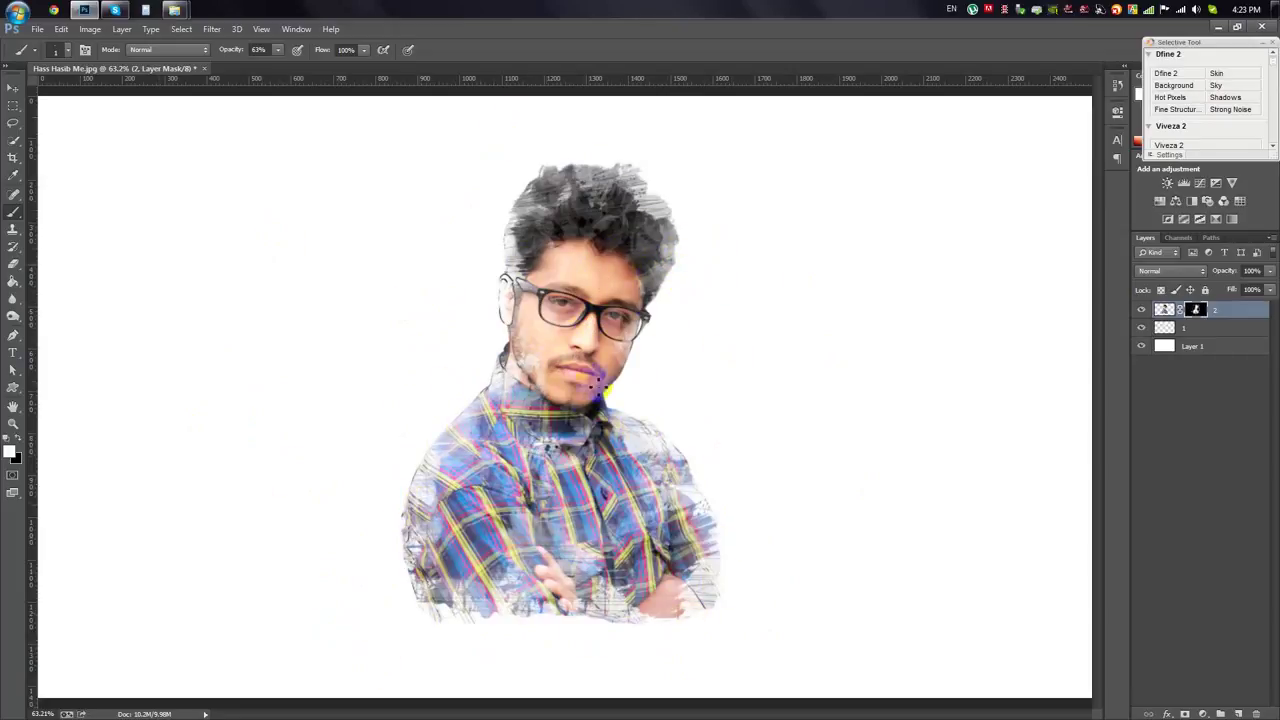
scroll(610, 380, up, 2)
scroll(700, 370, down, 2)
scroll(666, 391, down, 1)
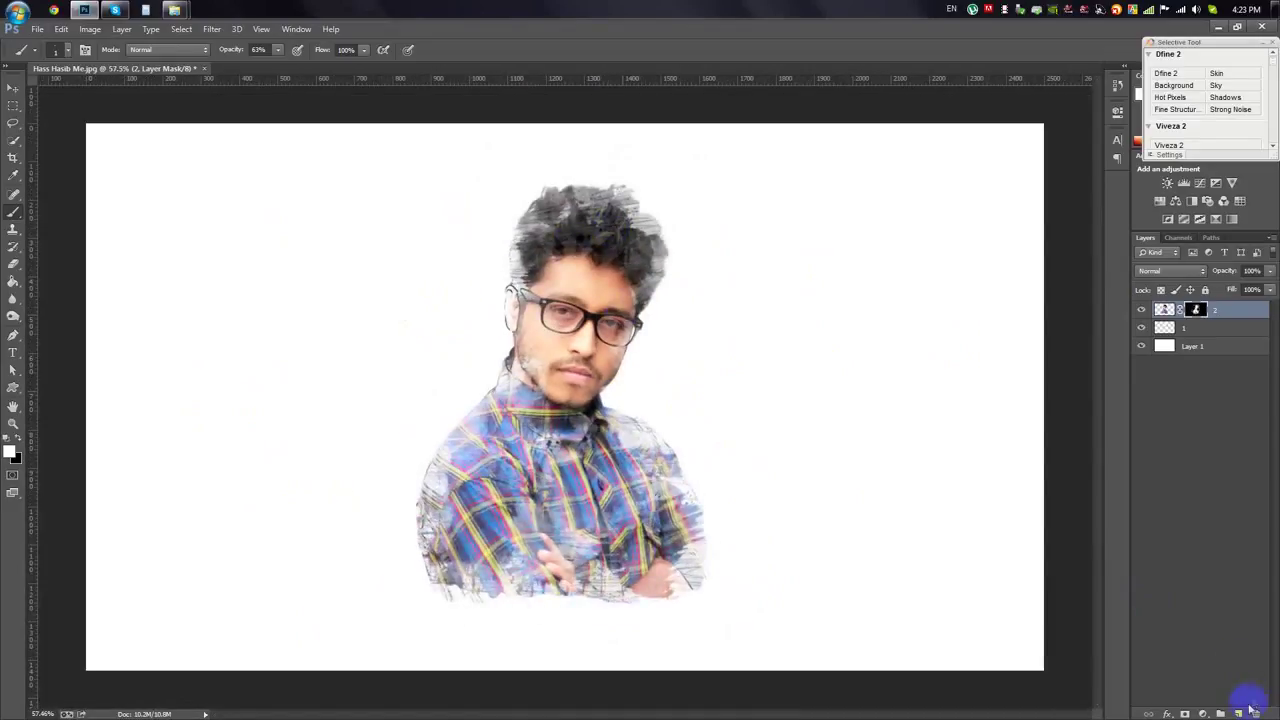
- Add a layer clipped to the portrait and paint a blue-violet splatter over the face and hair
click(1238, 714)
right_click(1216, 316)
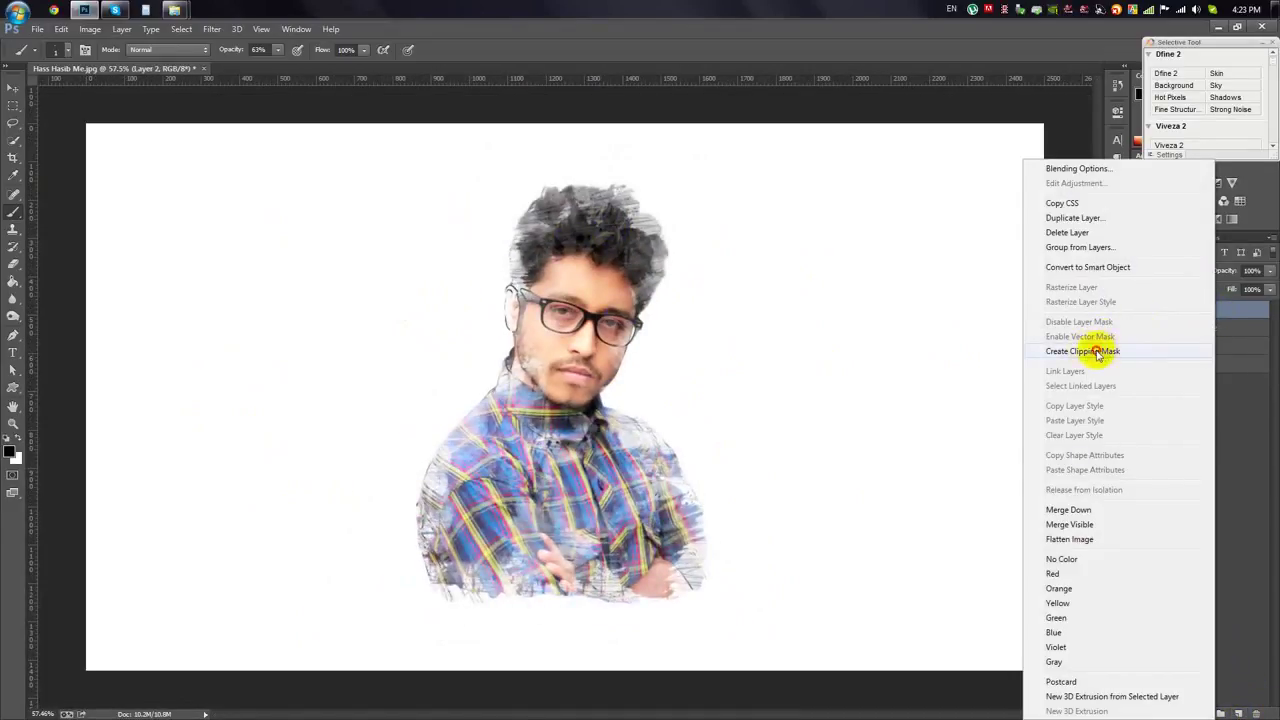
click(1137, 323)
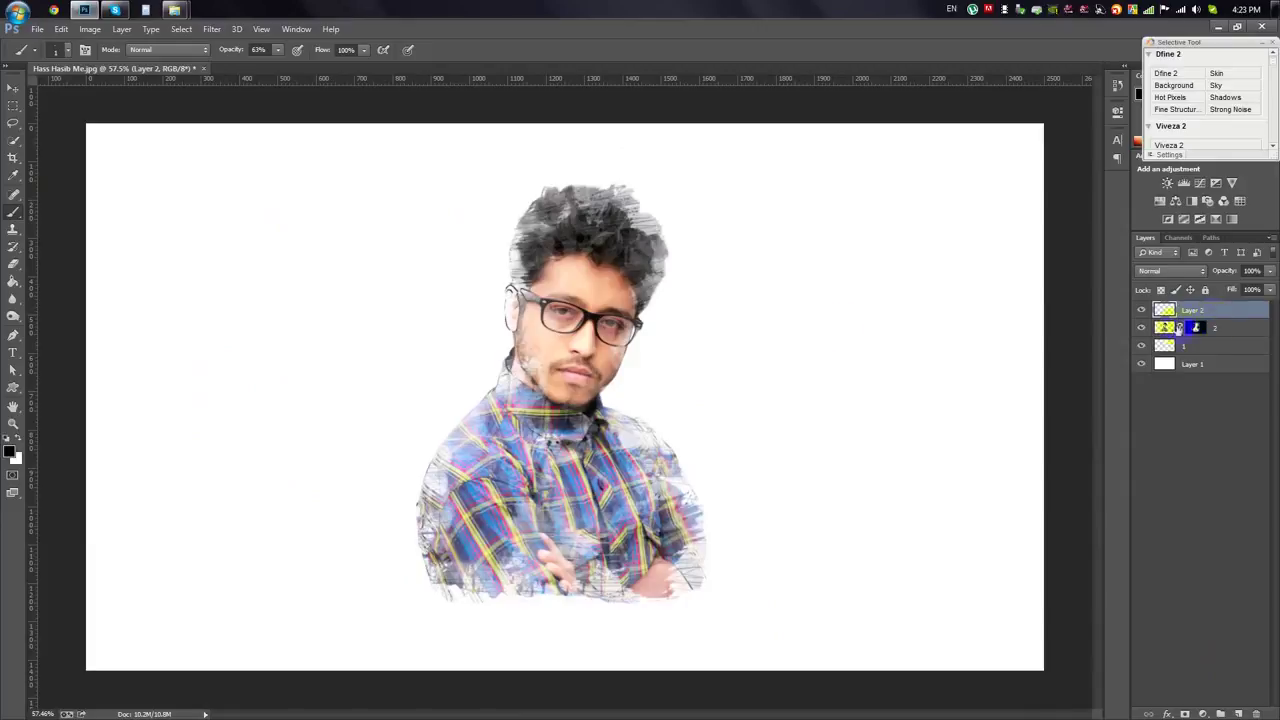
right_click(428, 314)
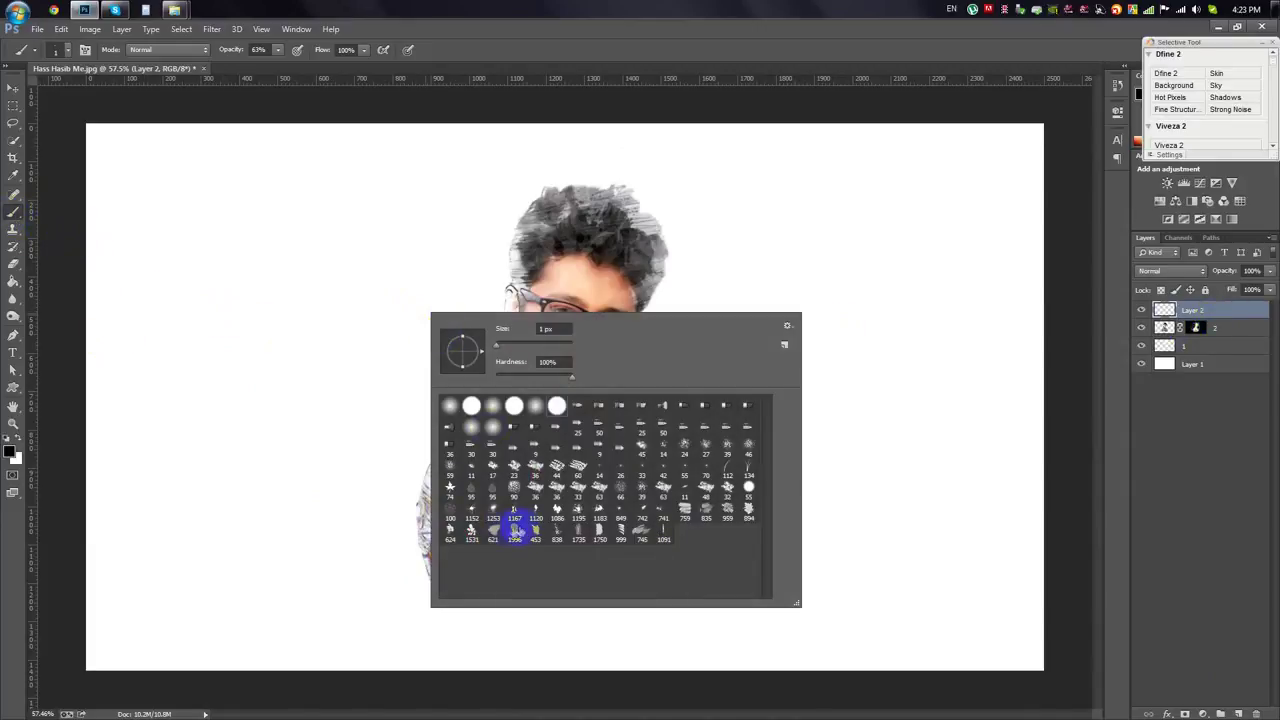
click(12, 452)
click(803, 179)
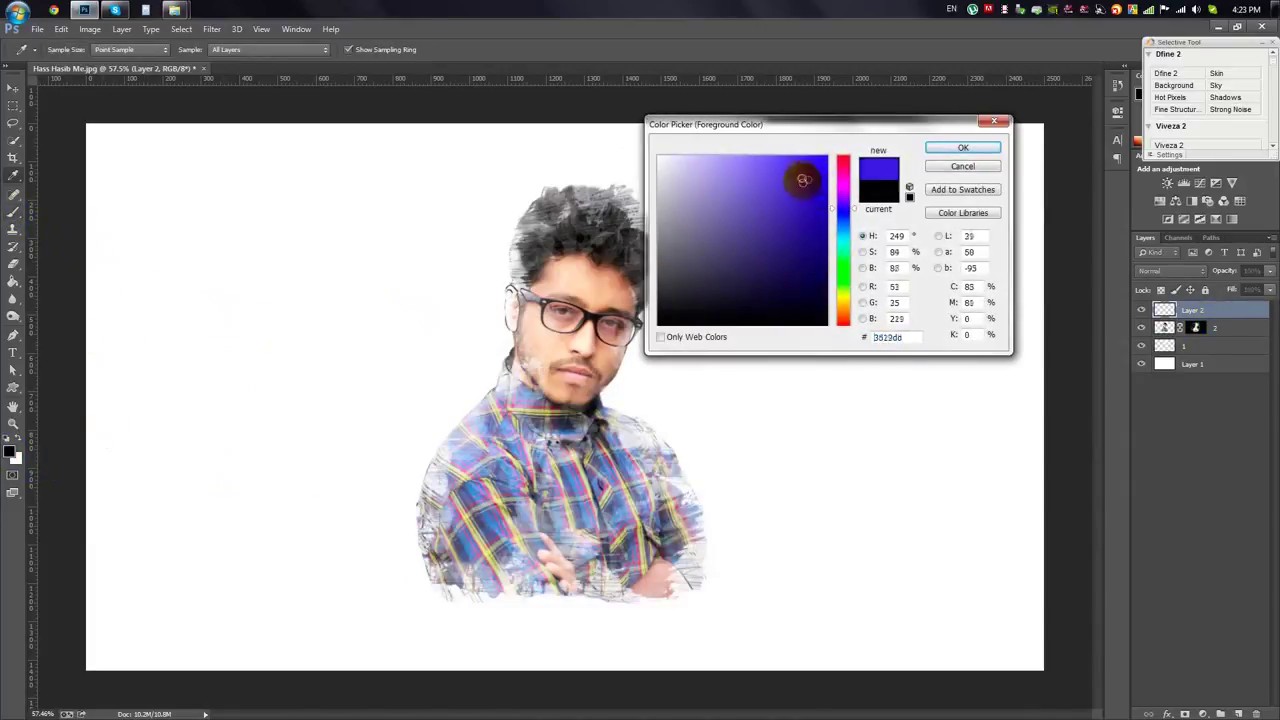
click(963, 147)
mouse_move(620, 260)
mouse_down()
mouse_move(700, 320)
mouse_move(655, 318)
mouse_up()
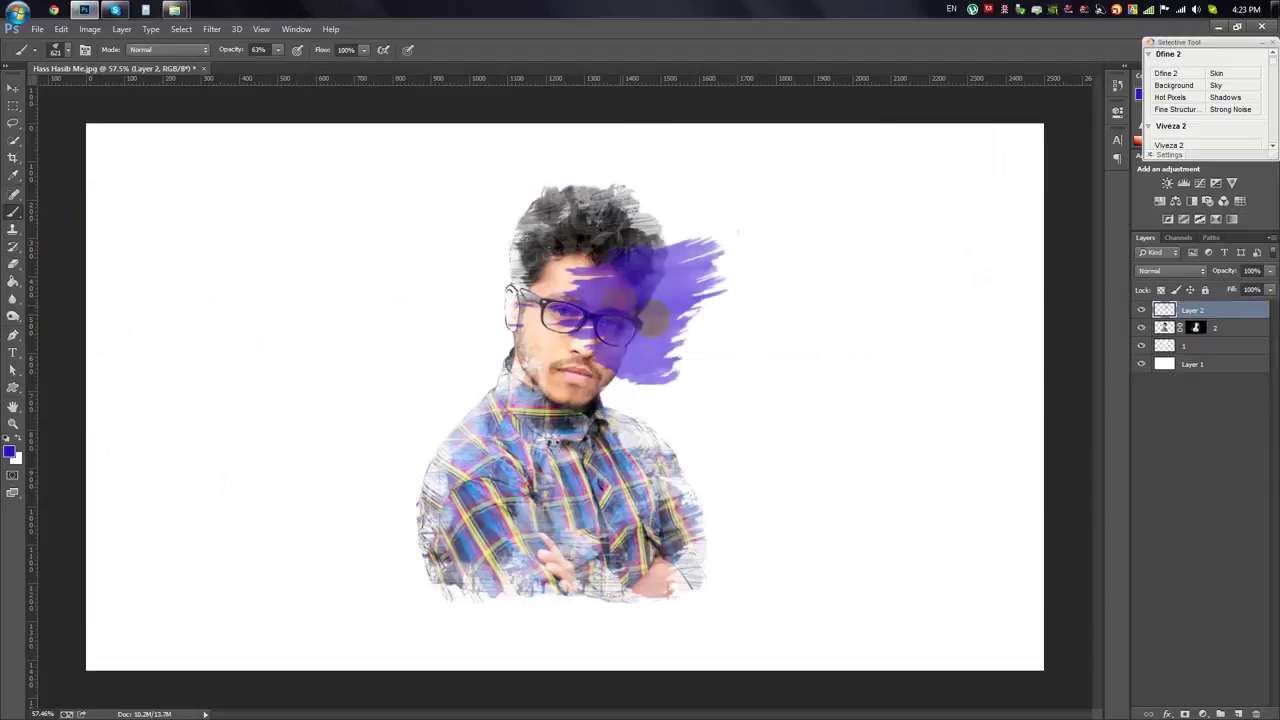
- Clip the violet splash layer to the portrait and set its blend mode to Color
scroll(806, 451, up, 1)
scroll(806, 451, up, 3)
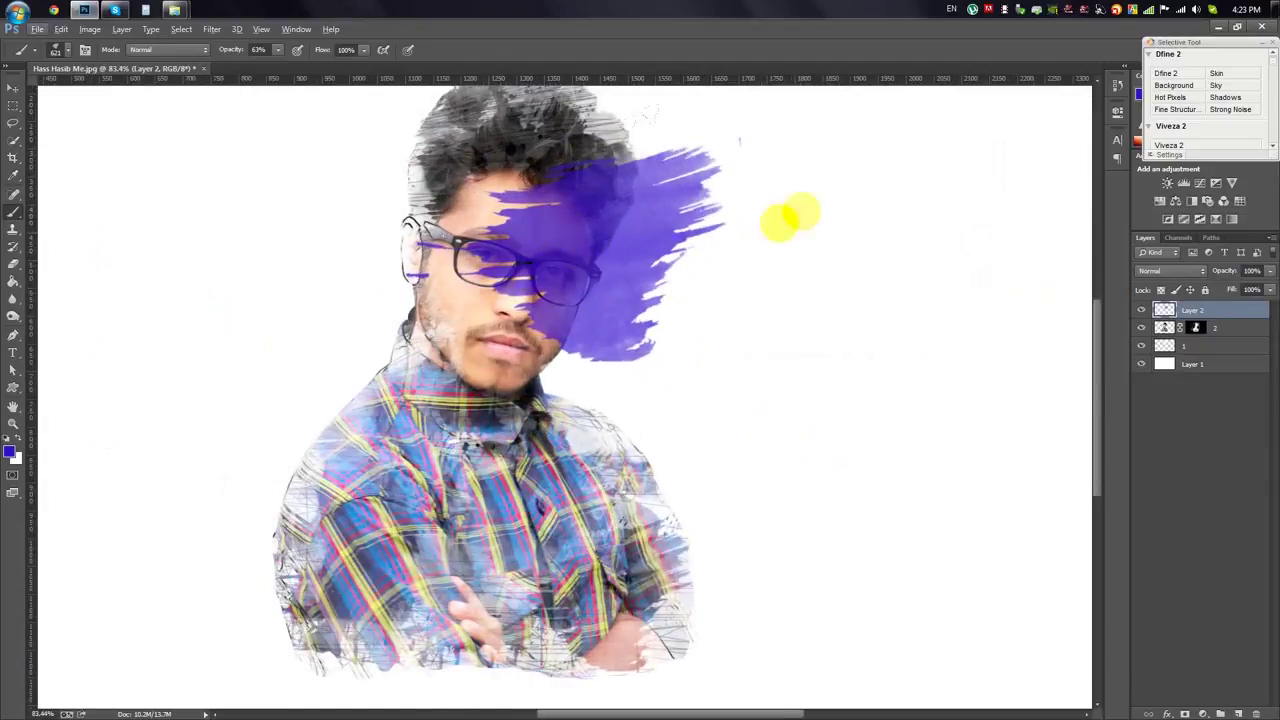
right_click(1193, 312)
click(1077, 350)
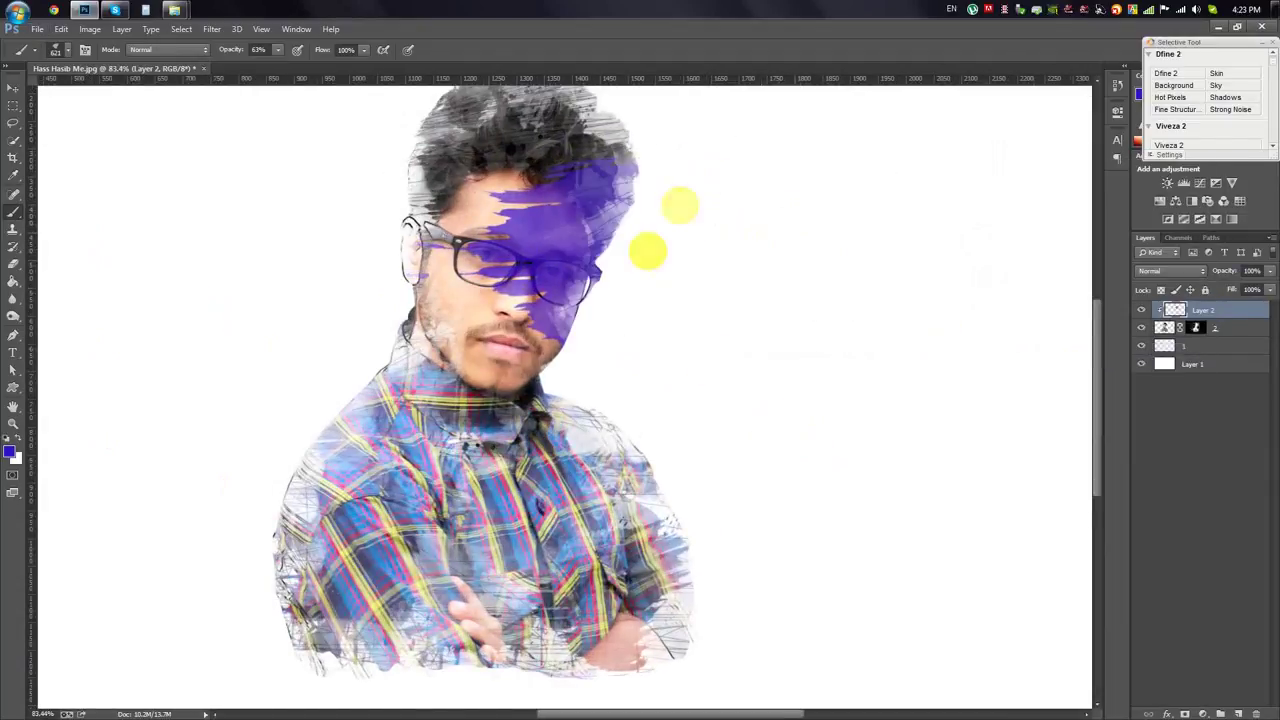
scroll(886, 277, down, 1)
scroll(886, 277, down, 1)
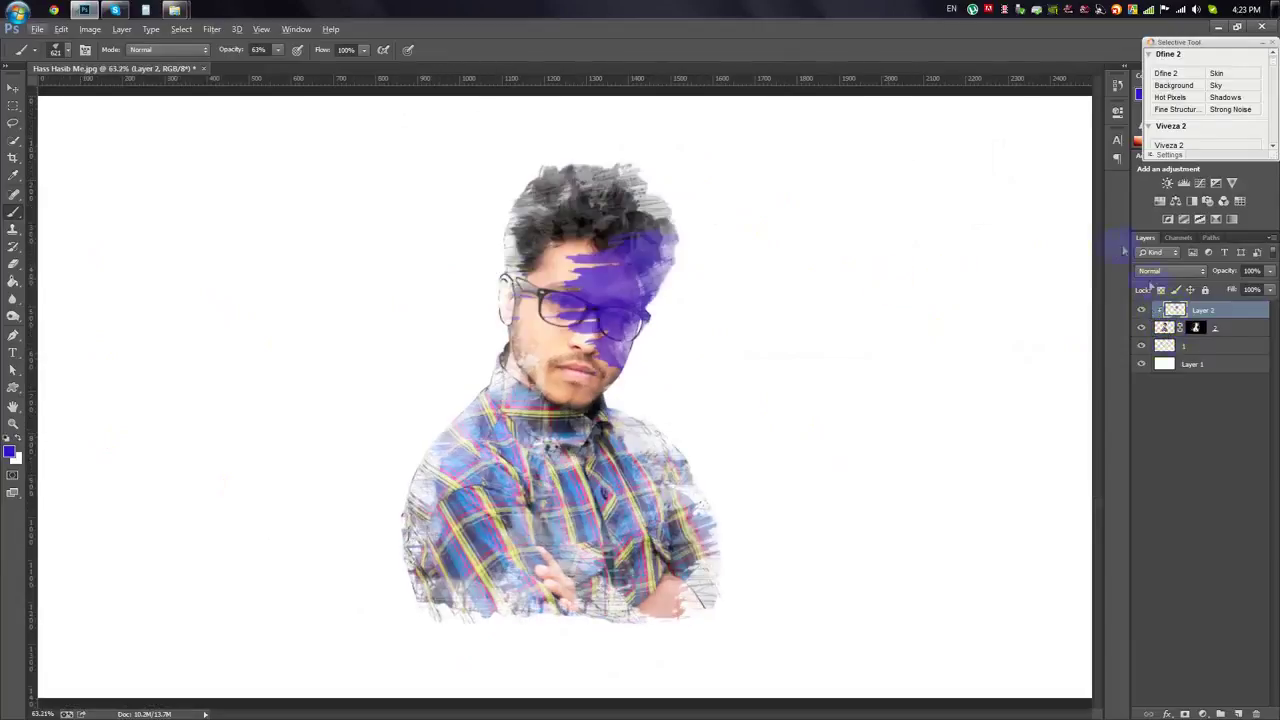
click(1165, 271)
click(1143, 604)
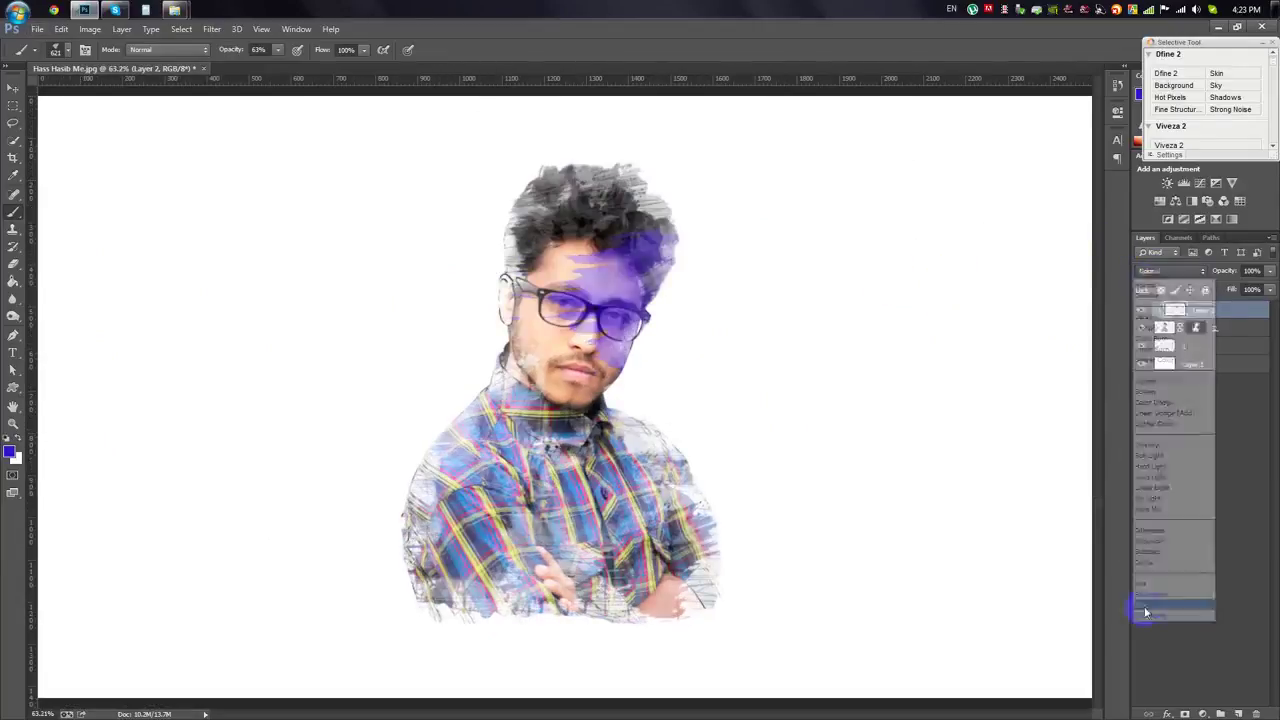
- Choose magenta, then yellow paint, and shrink the splatter brush from 1253 px to about 400 px
click(11, 455)
click(840, 165)
click(950, 133)
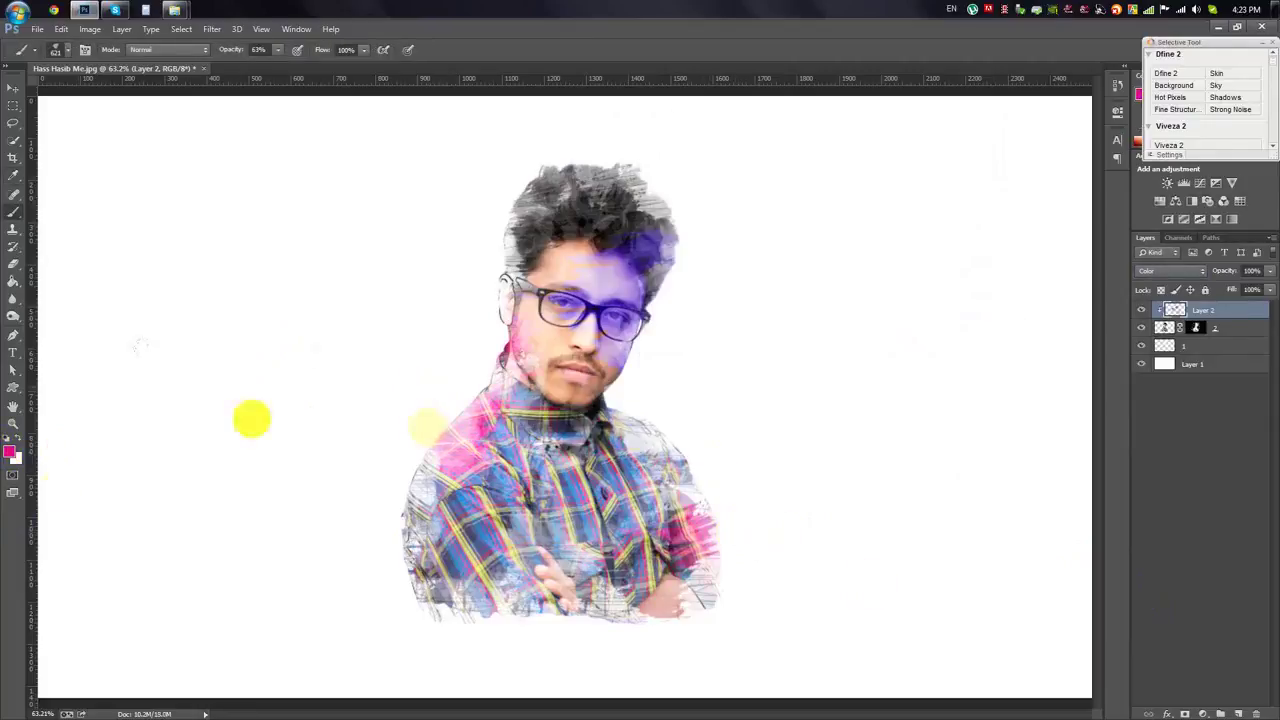
click(11, 455)
click(843, 300)
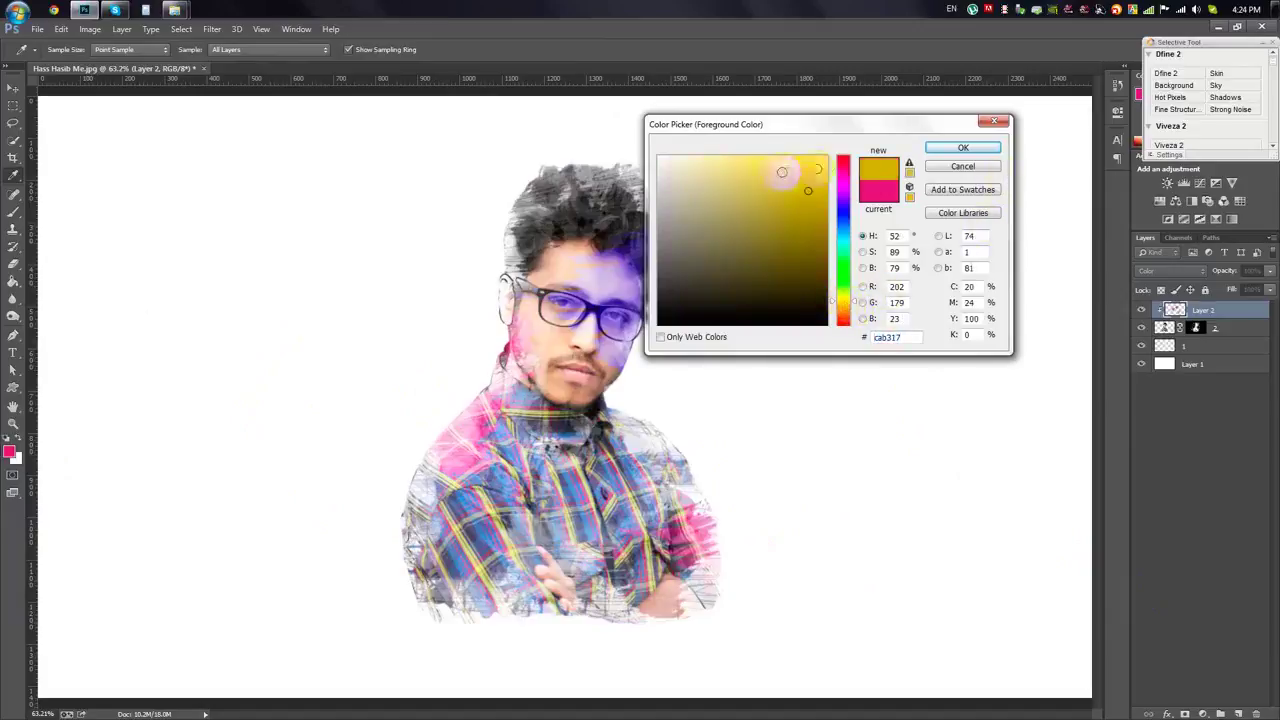
click(955, 147)
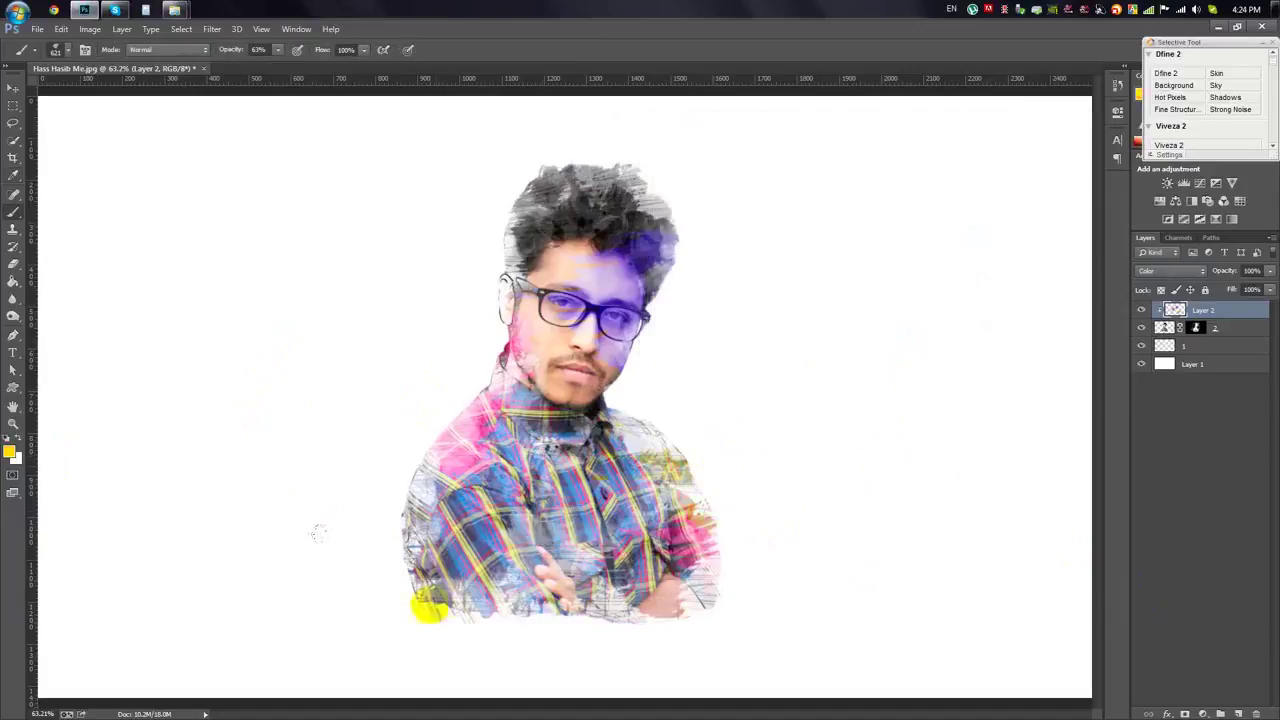
right_click(786, 455)
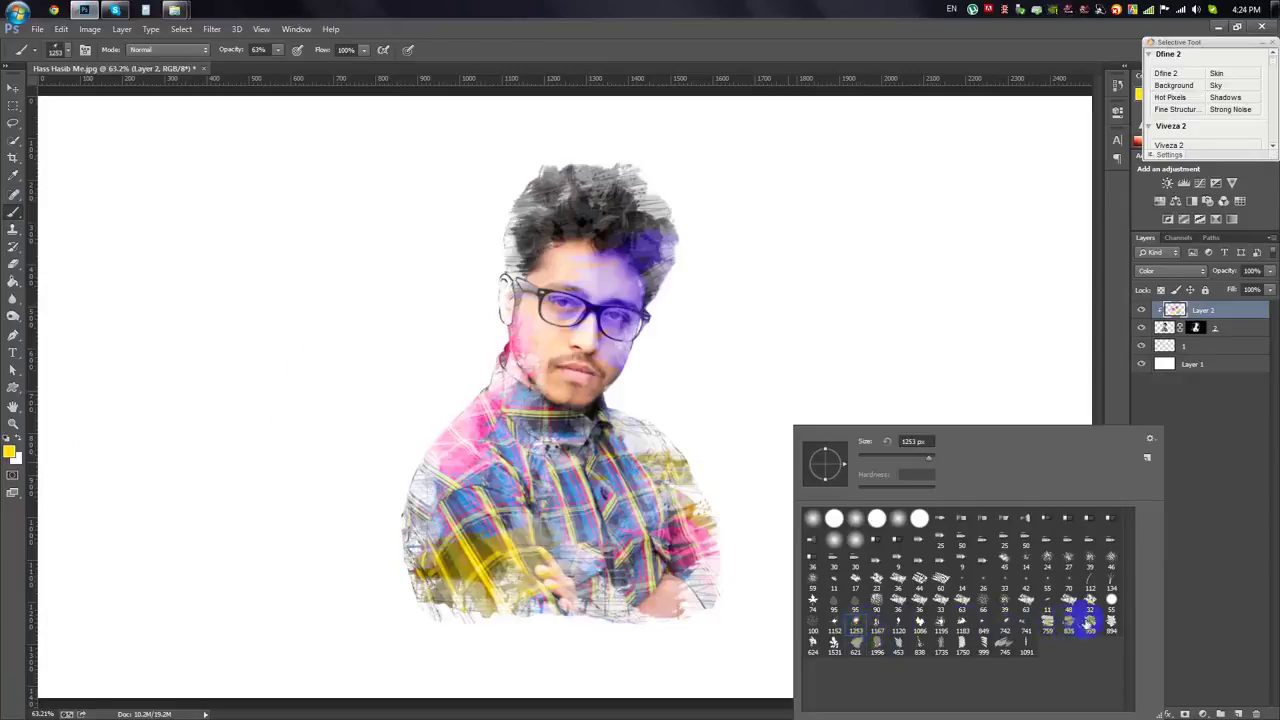
drag(920, 463, 918, 460)
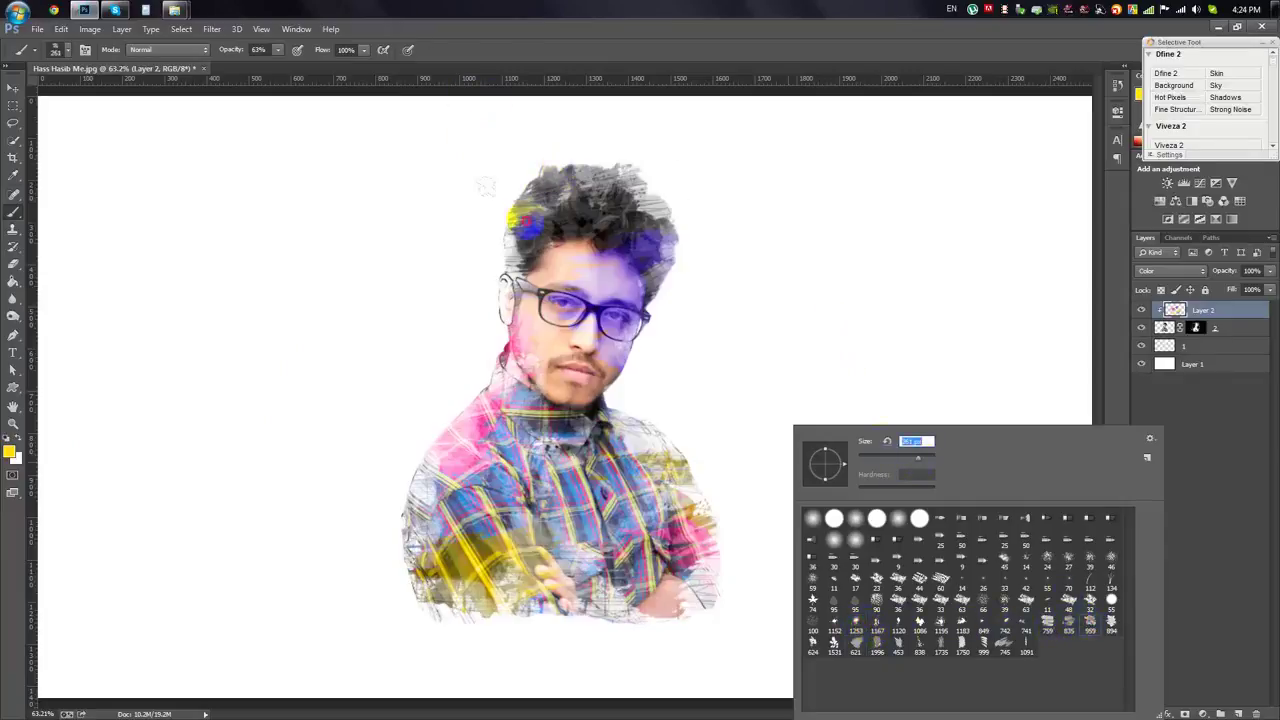
key(Return)
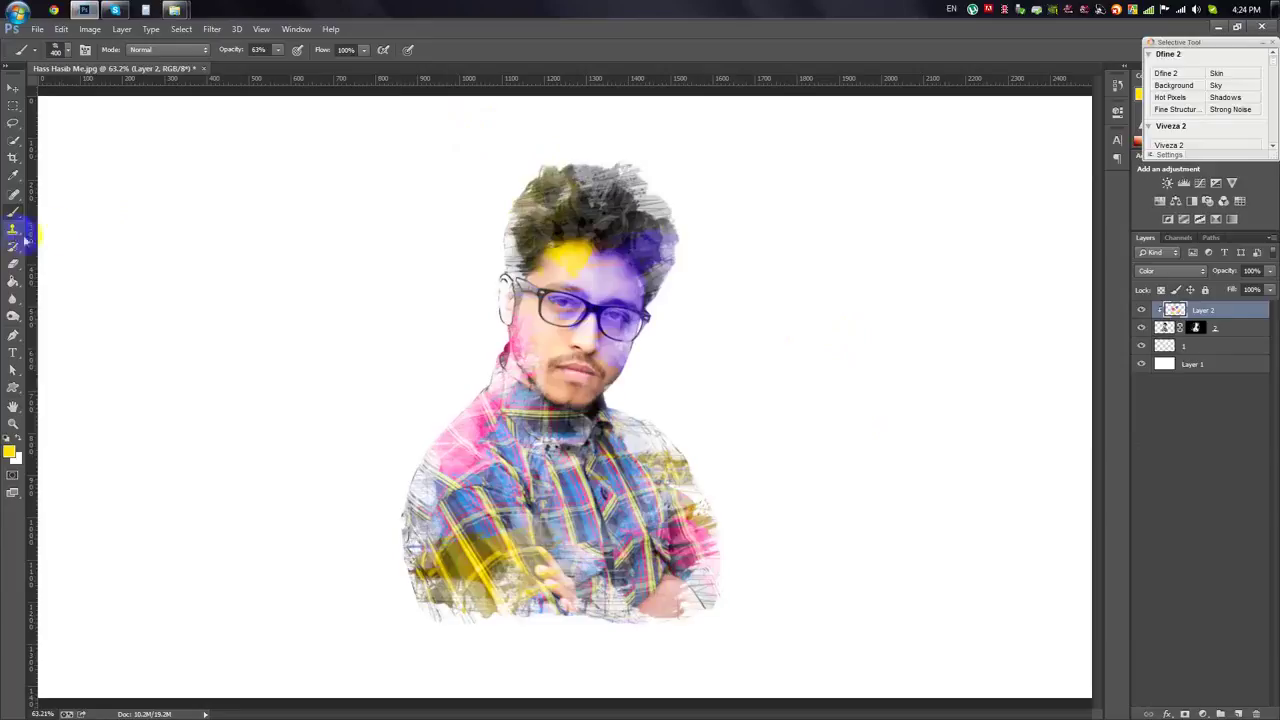
- Paint a cyan splash over the beard and chin
click(11, 450)
click(846, 250)
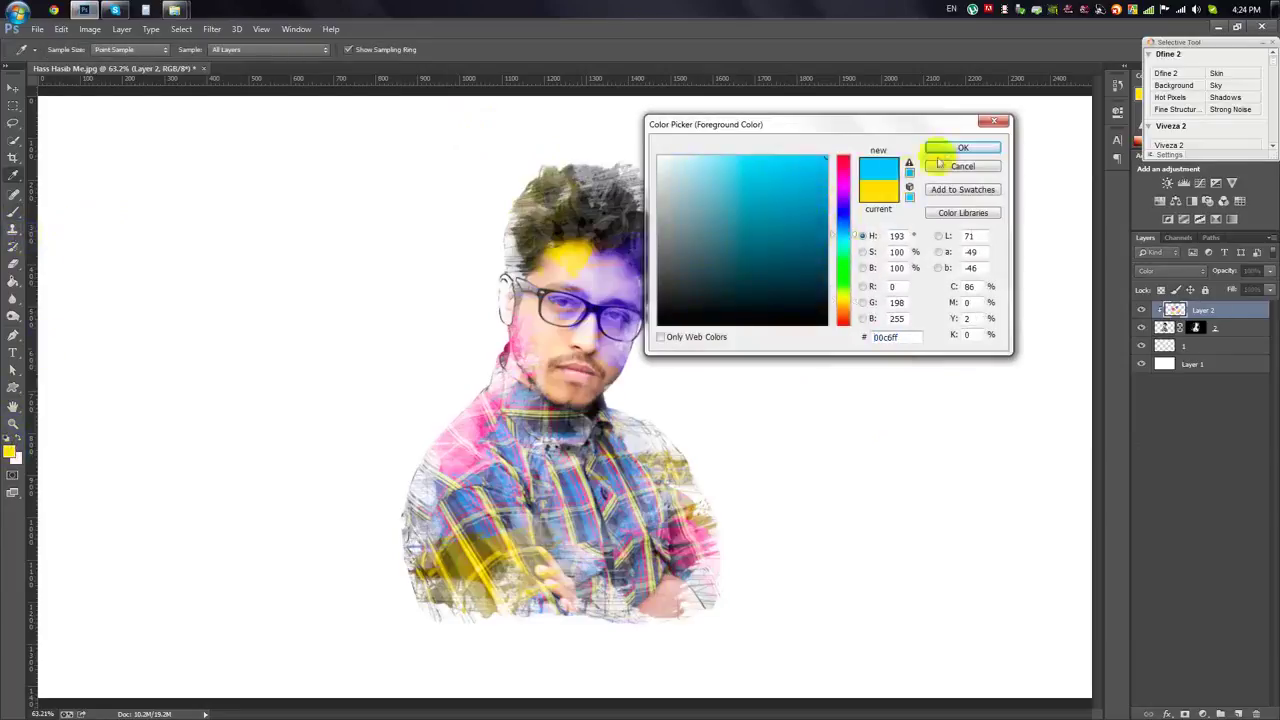
click(963, 123)
drag(612, 355, 545, 428)
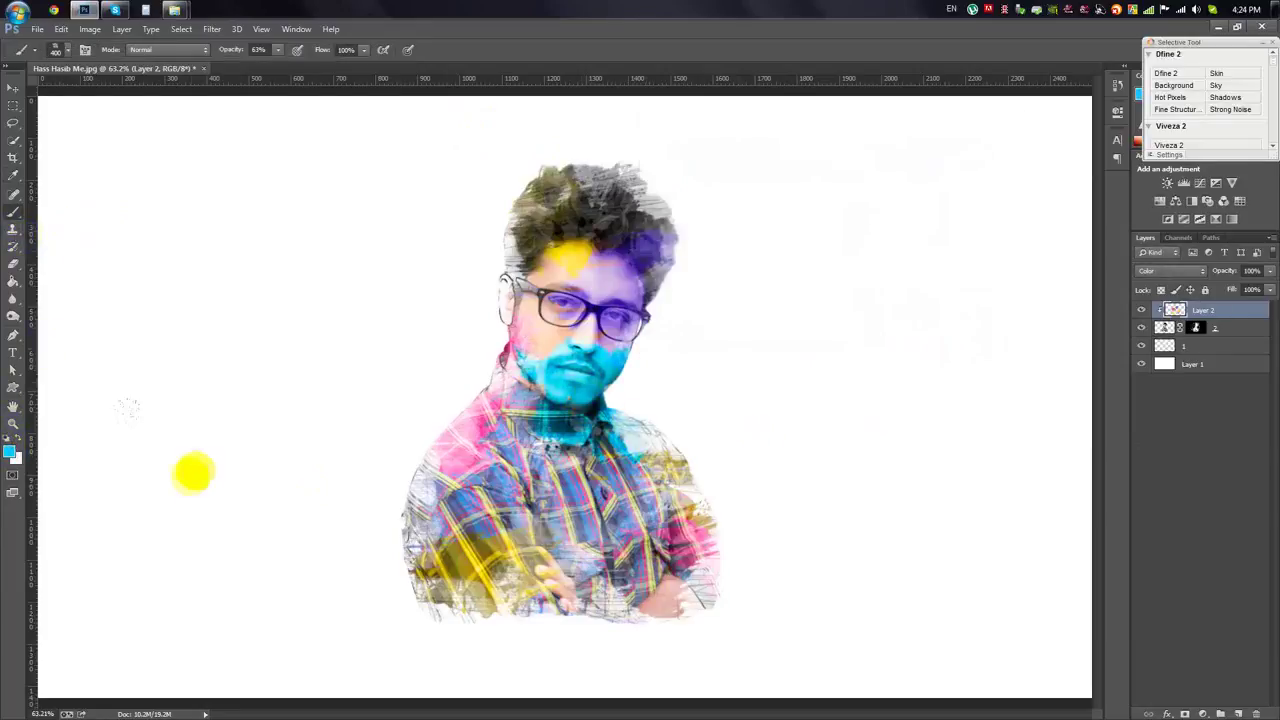
key(ctrl+z)
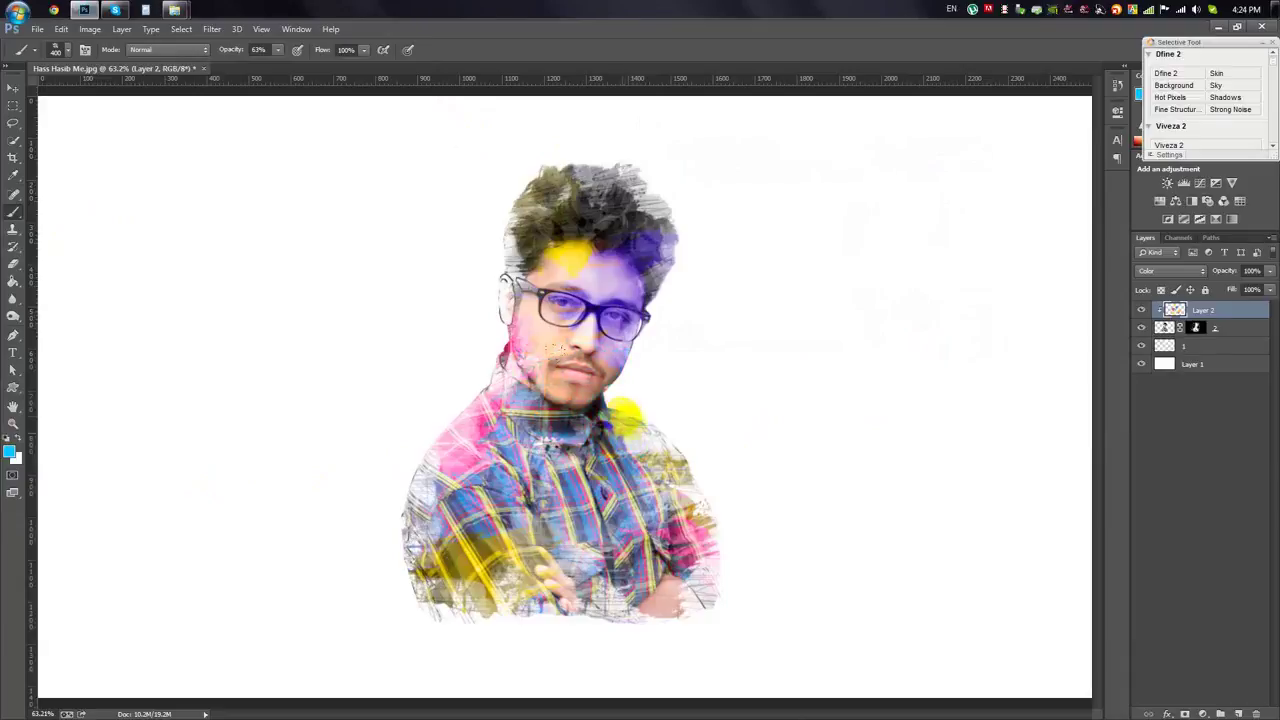
key(ctrl+z)
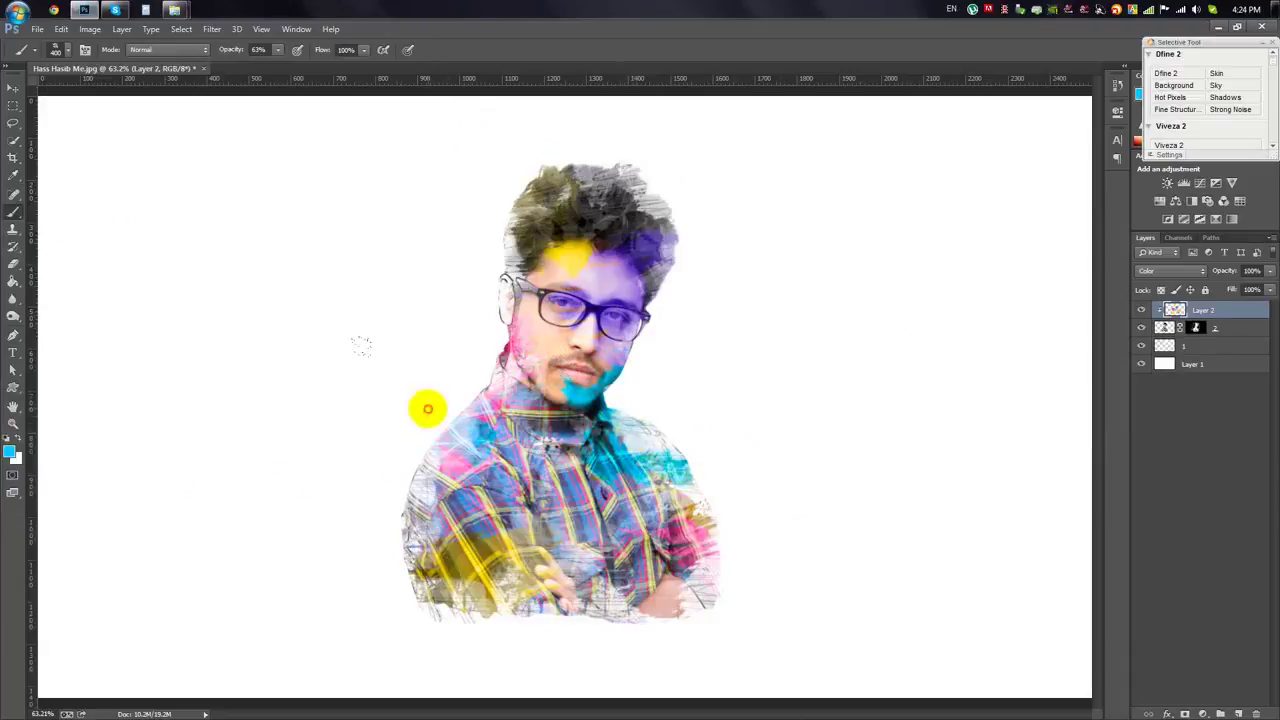
- Paint purple splashes across the shirt
click(11, 452)
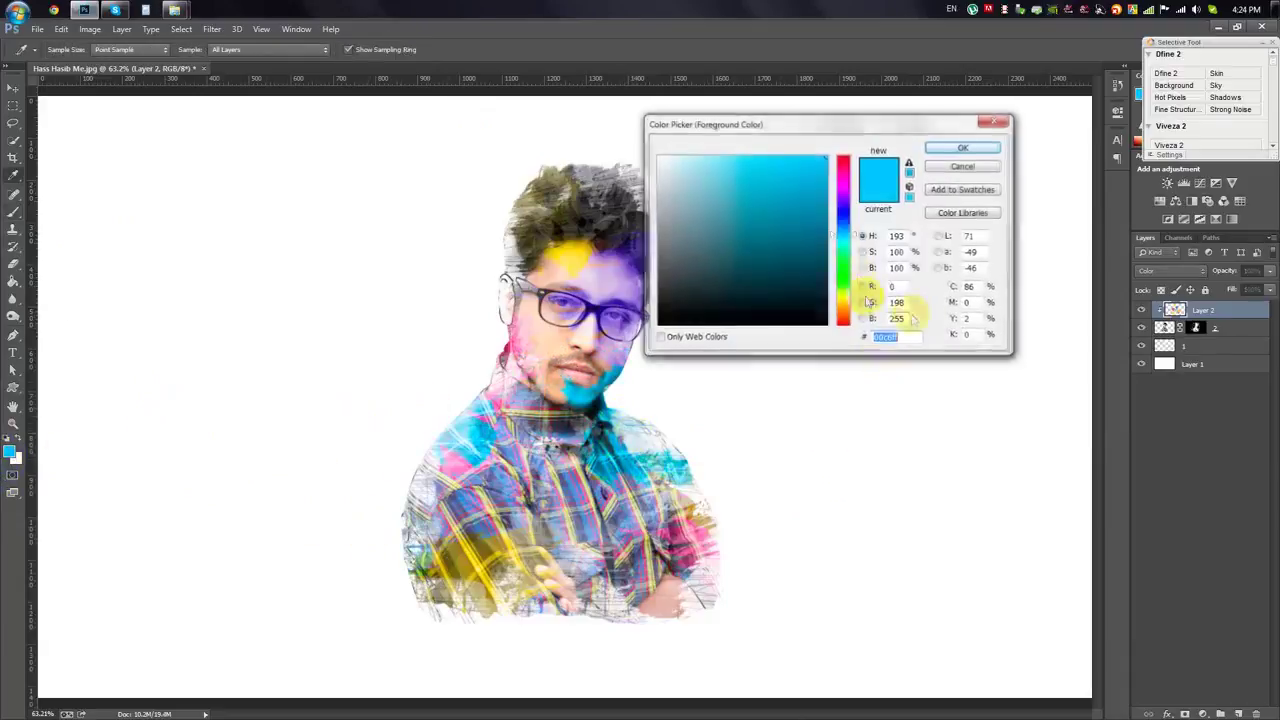
click(846, 203)
click(962, 148)
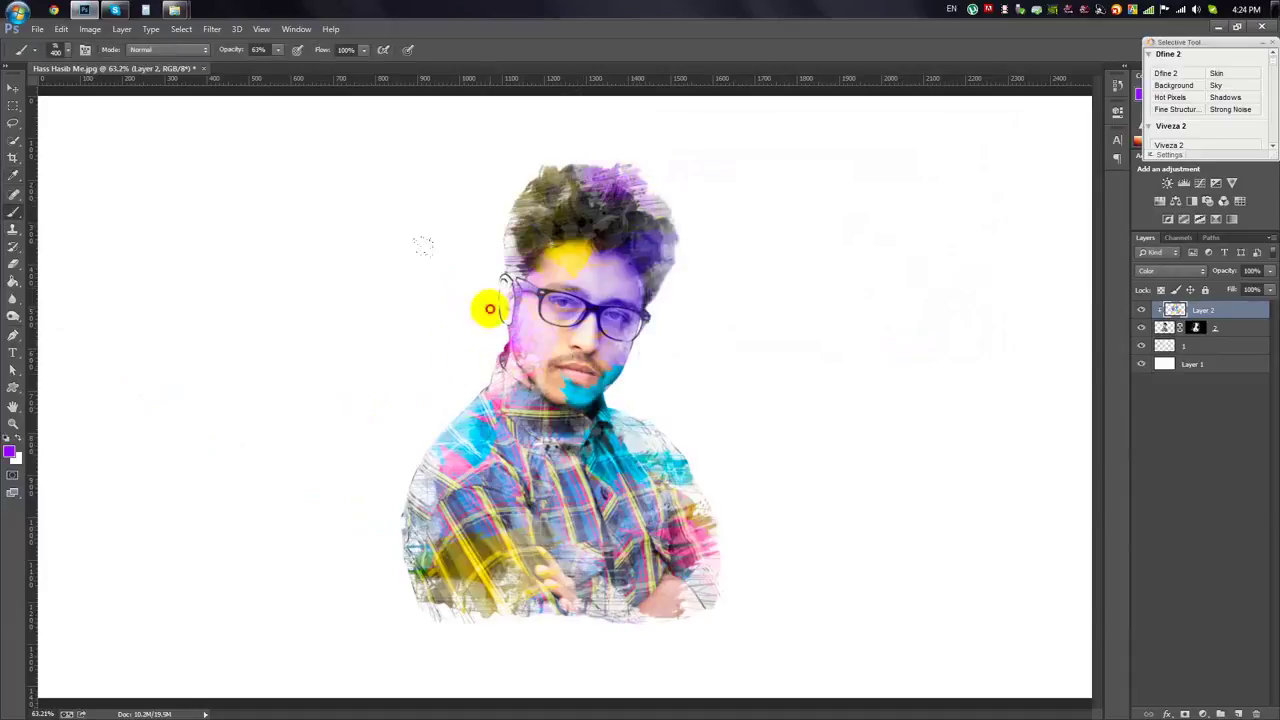
drag(566, 508, 775, 592)
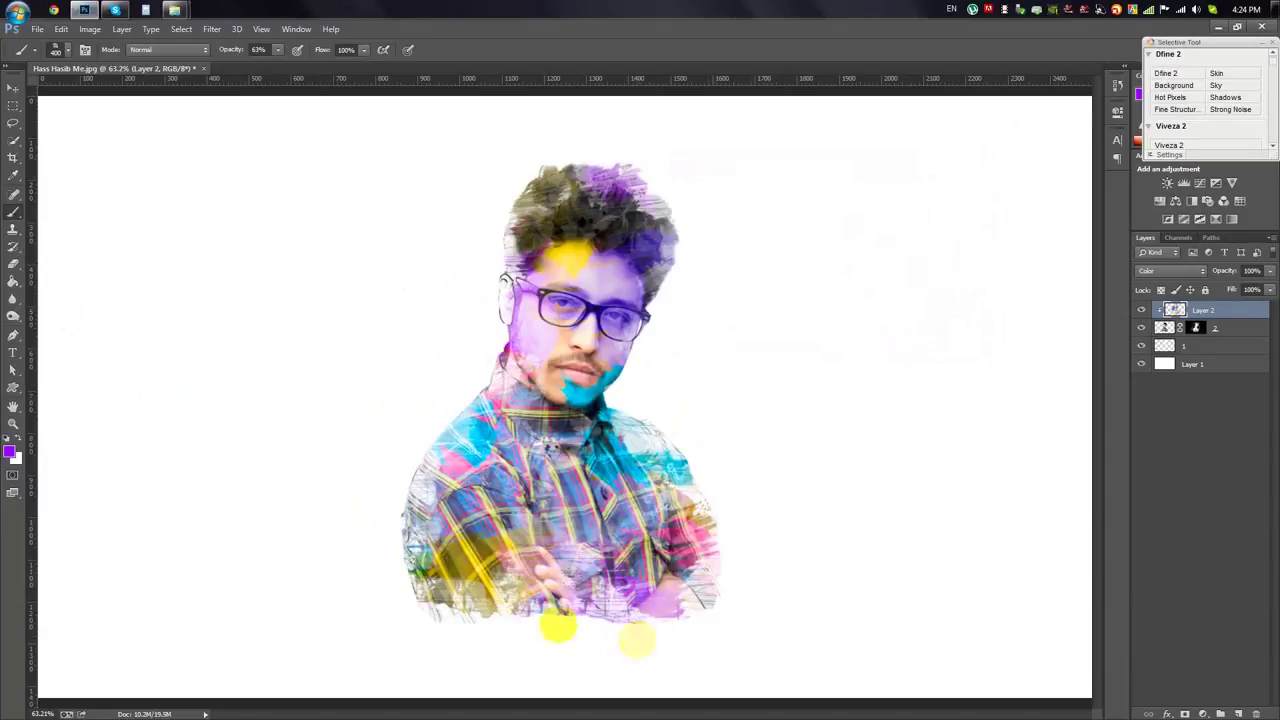
- Set an orange-red paint colour and select the white background layer
click(10, 452)
mouse_move(843, 318)
mouse_down()
mouse_move(845, 337)
mouse_move(843, 320)
mouse_up()
click(963, 147)
right_click(613, 476)
click(10, 455)
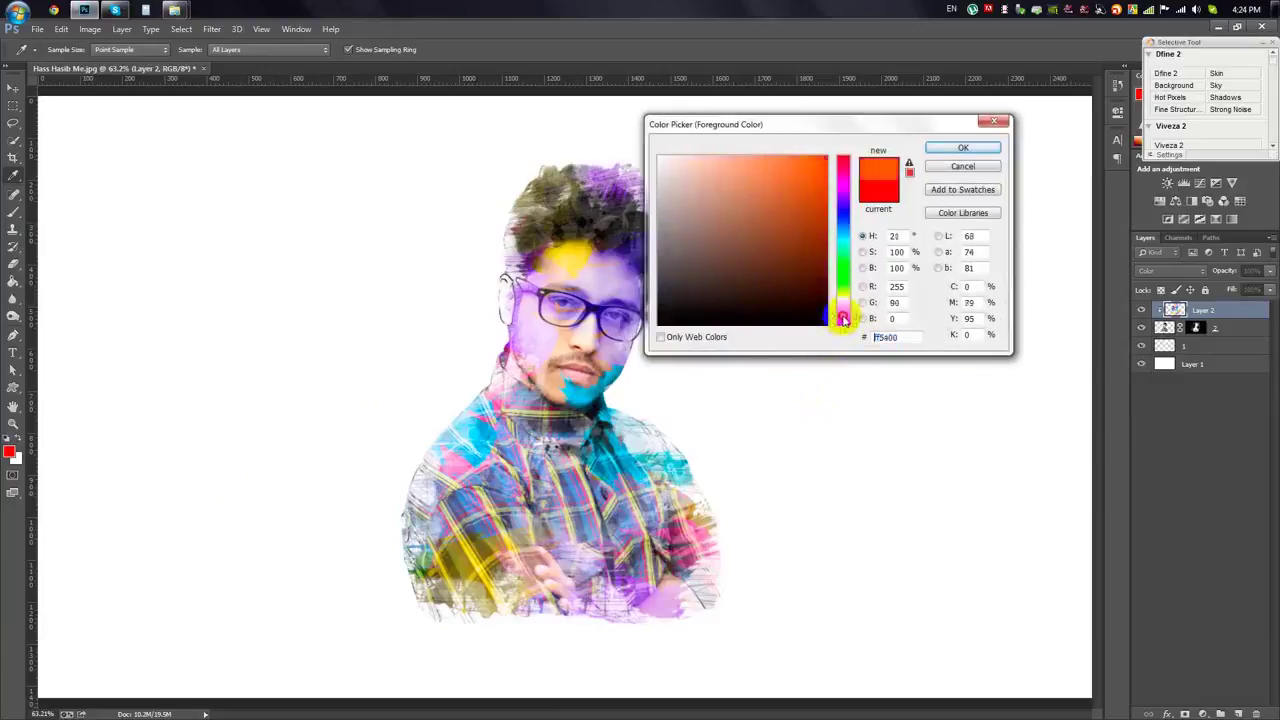
click(985, 135)
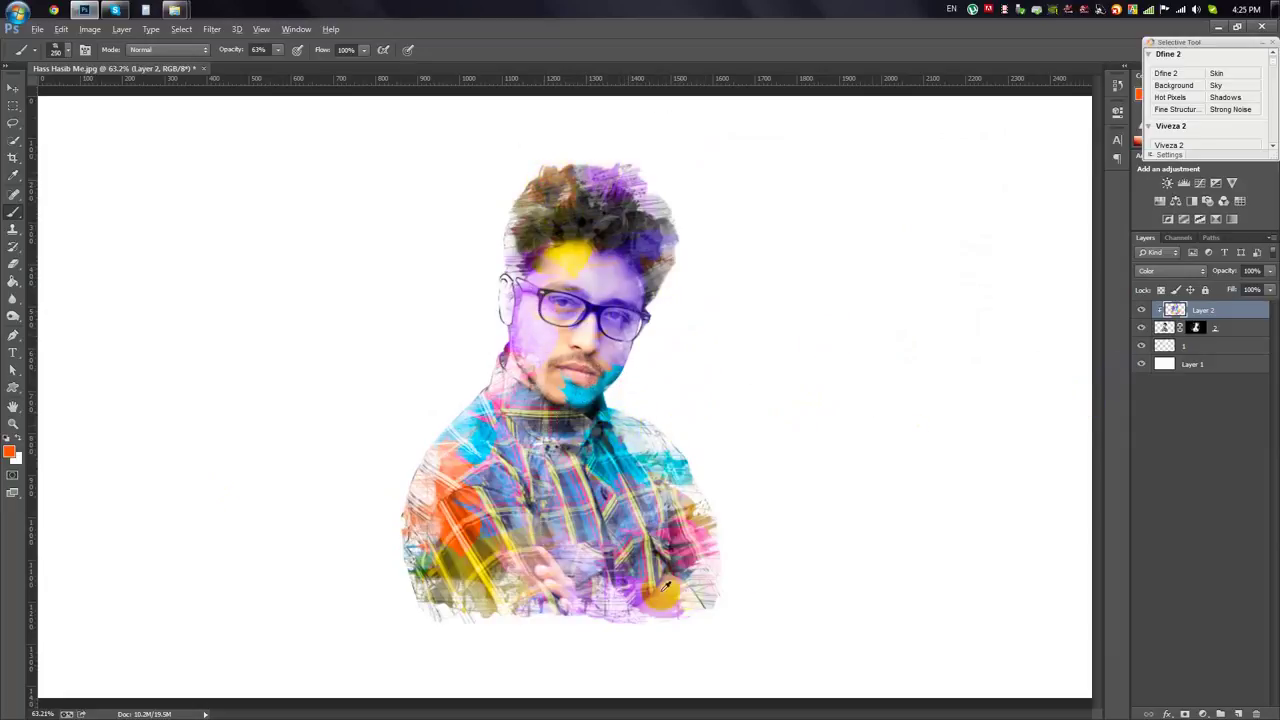
scroll(560, 380, up, 2)
click(1185, 345)
shift+click(1190, 364)
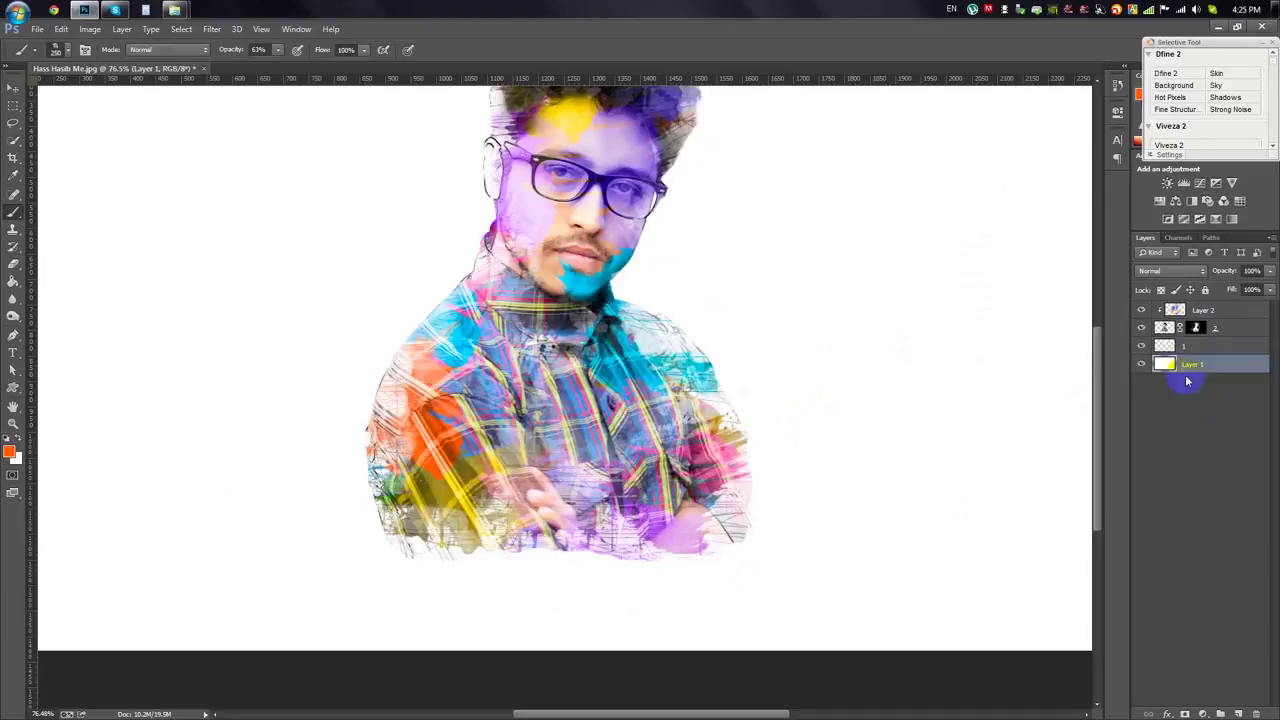
- Add a new layer above the background and splatter yellow paint drips below the shirt
click(1238, 714)
right_click(250, 266)
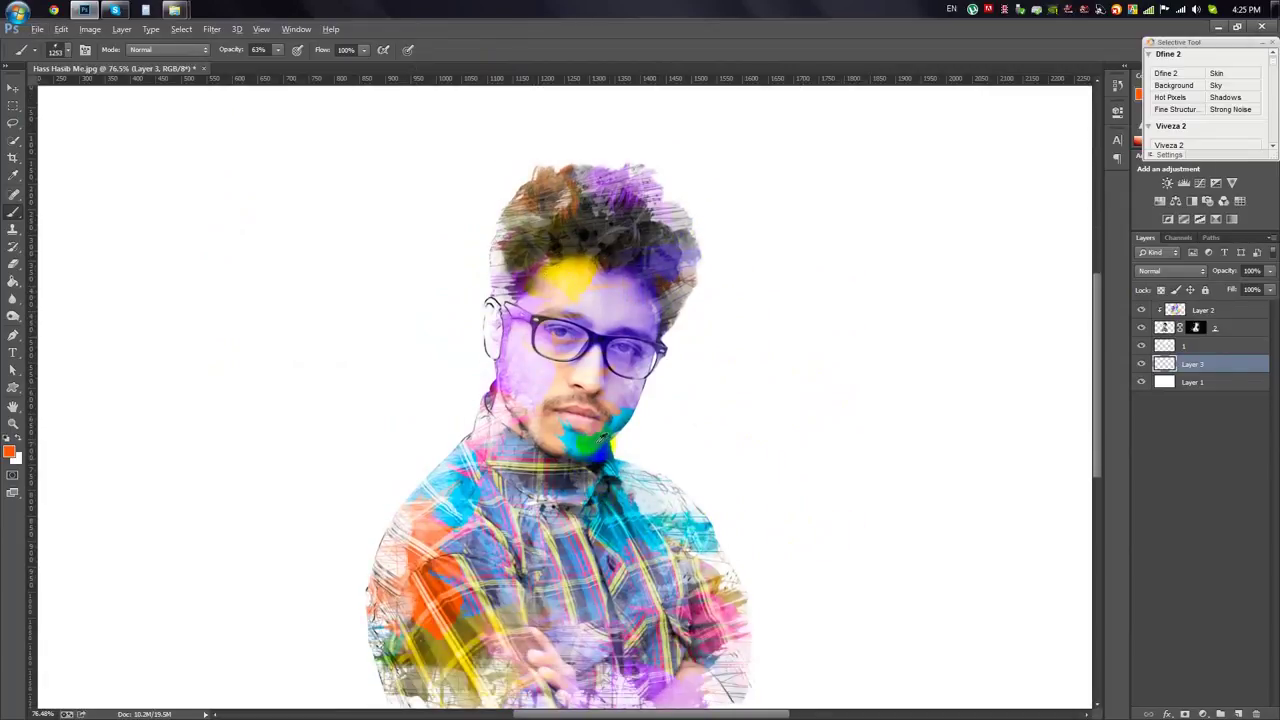
alt+click(671, 457)
click(590, 440)
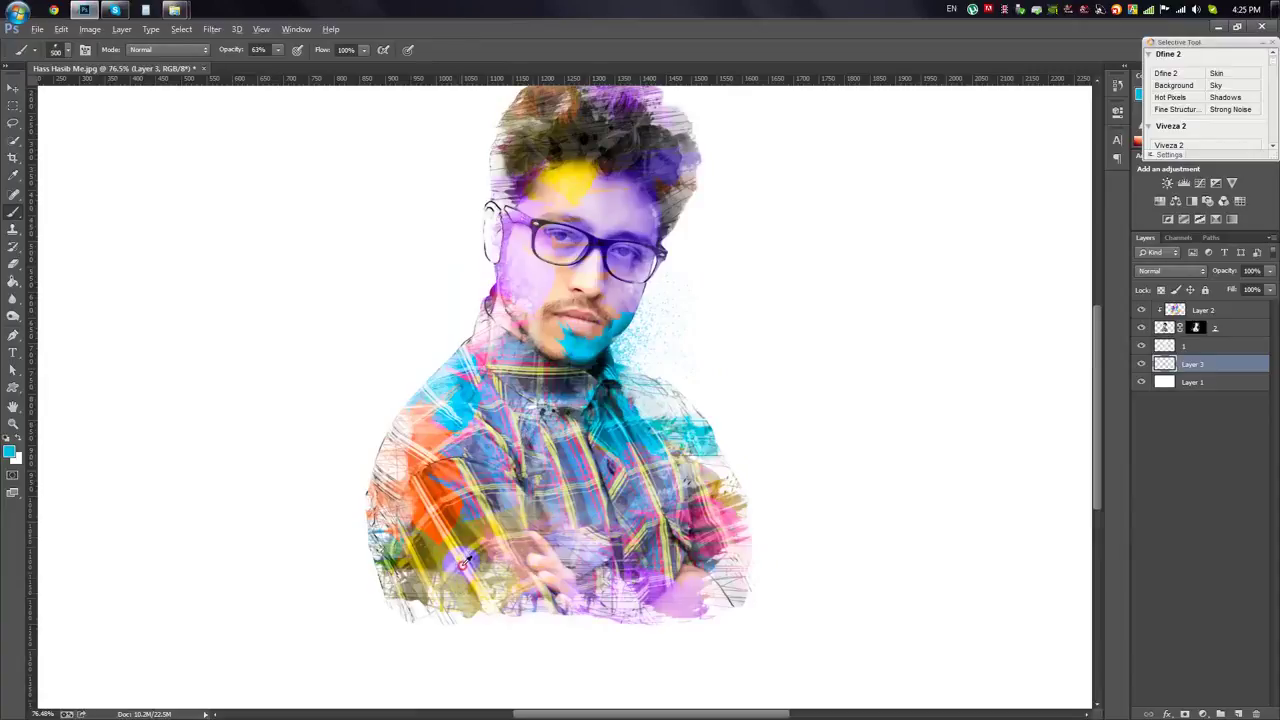
click(657, 445)
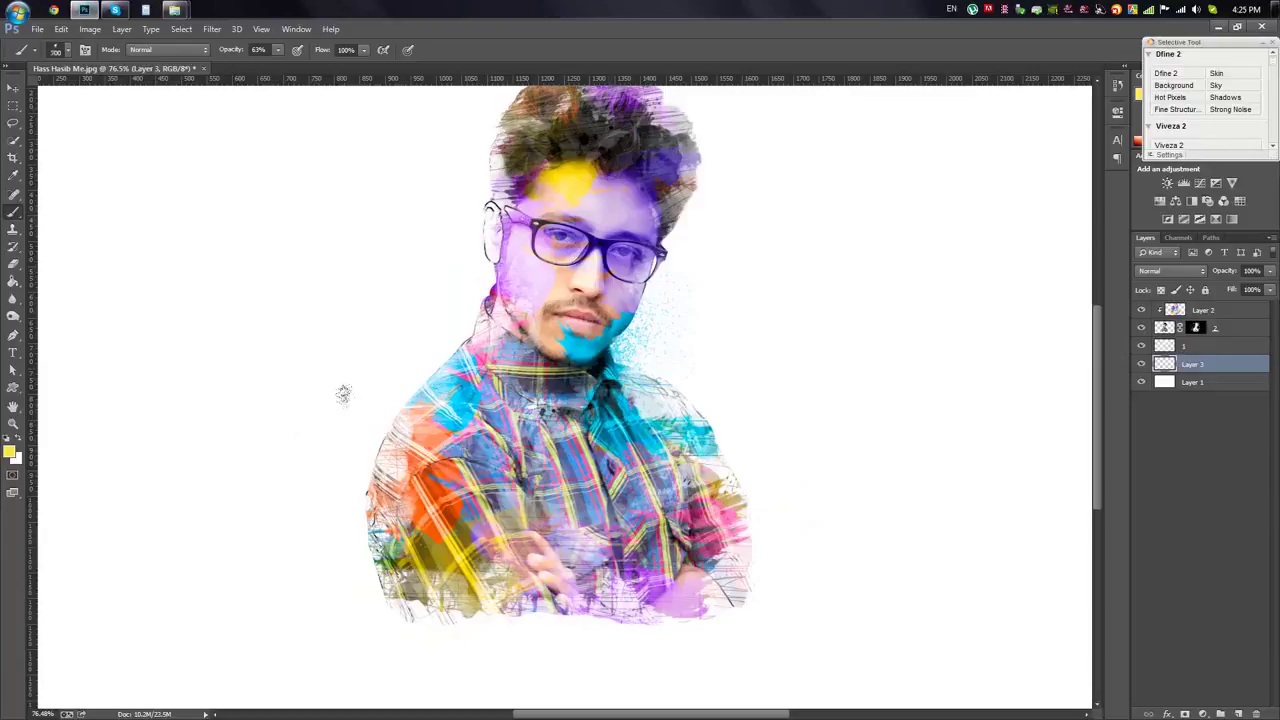
drag(360, 535, 390, 645)
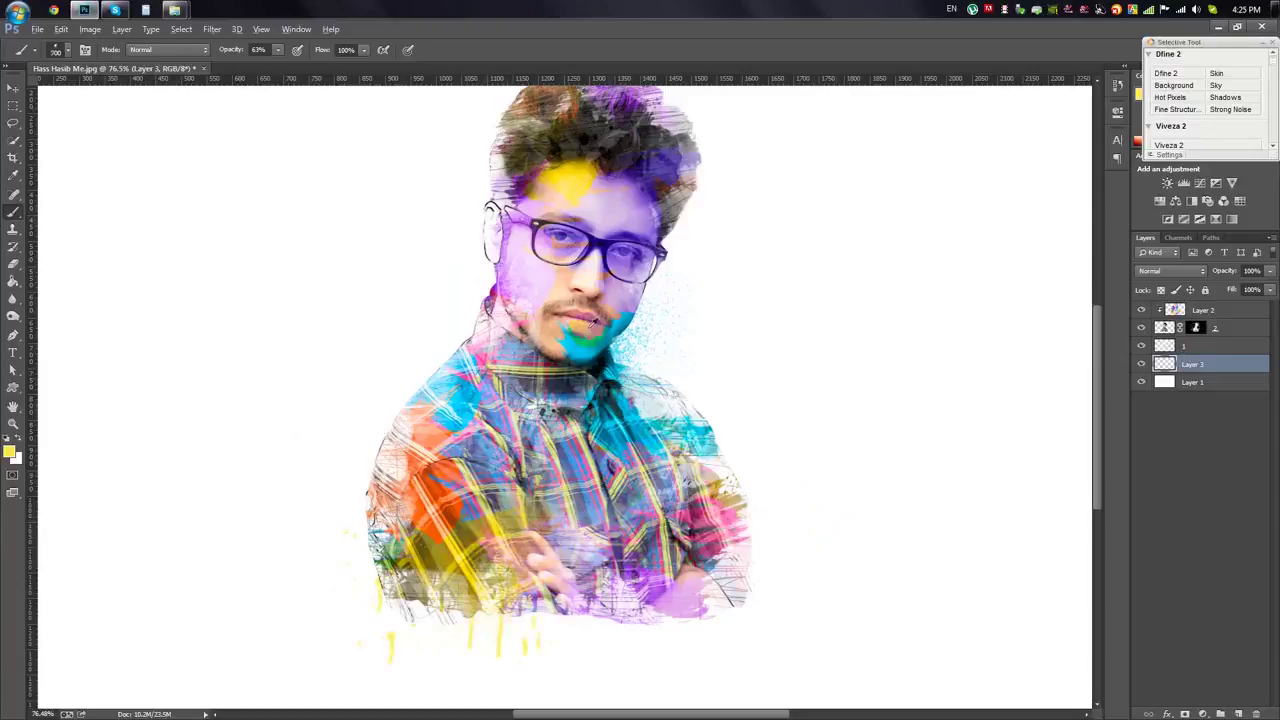
- Sample a light pink from the artwork as the new paint colour
alt+click(362, 160)
click(888, 390)
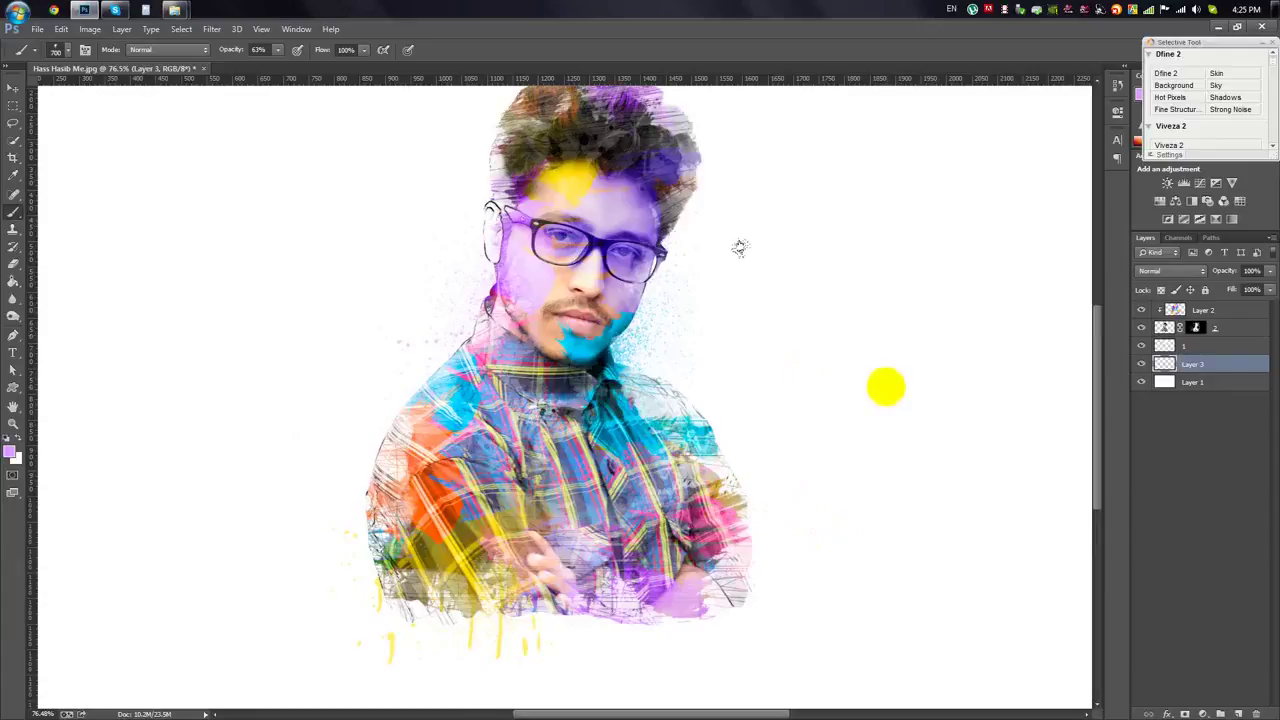
scroll(740, 247, down, 2)
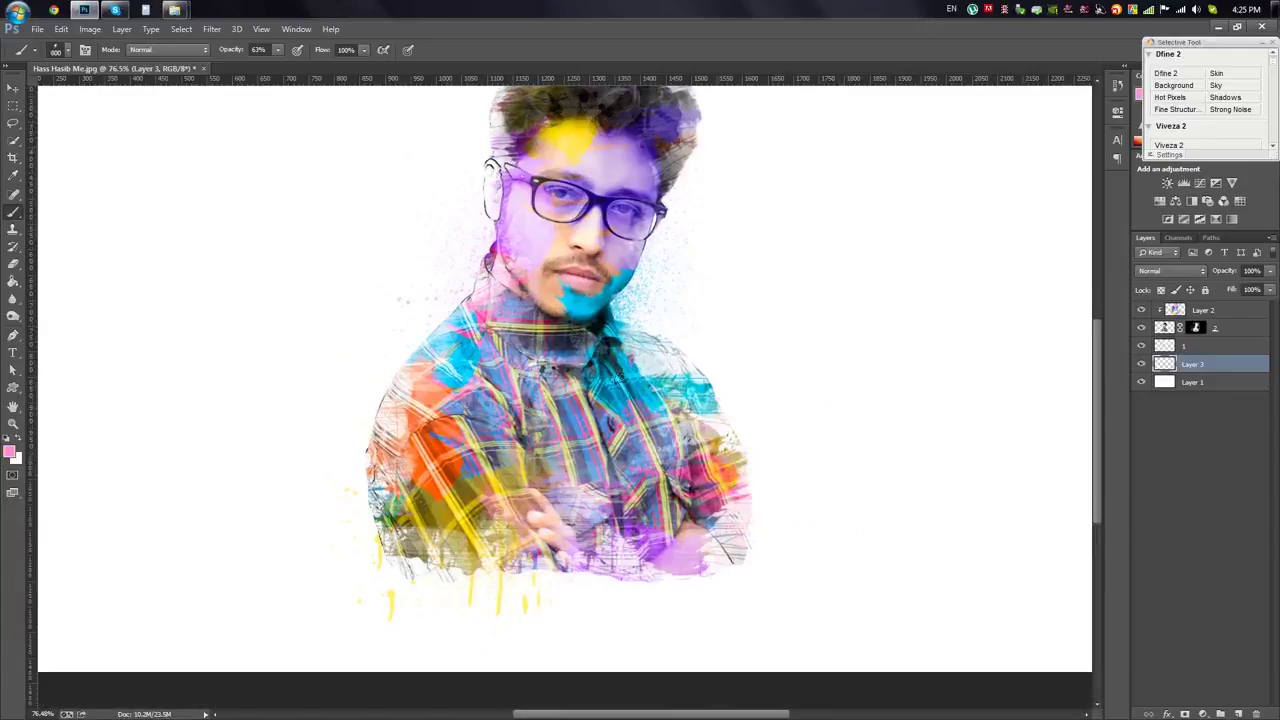
right_click(803, 440)
click(816, 336)
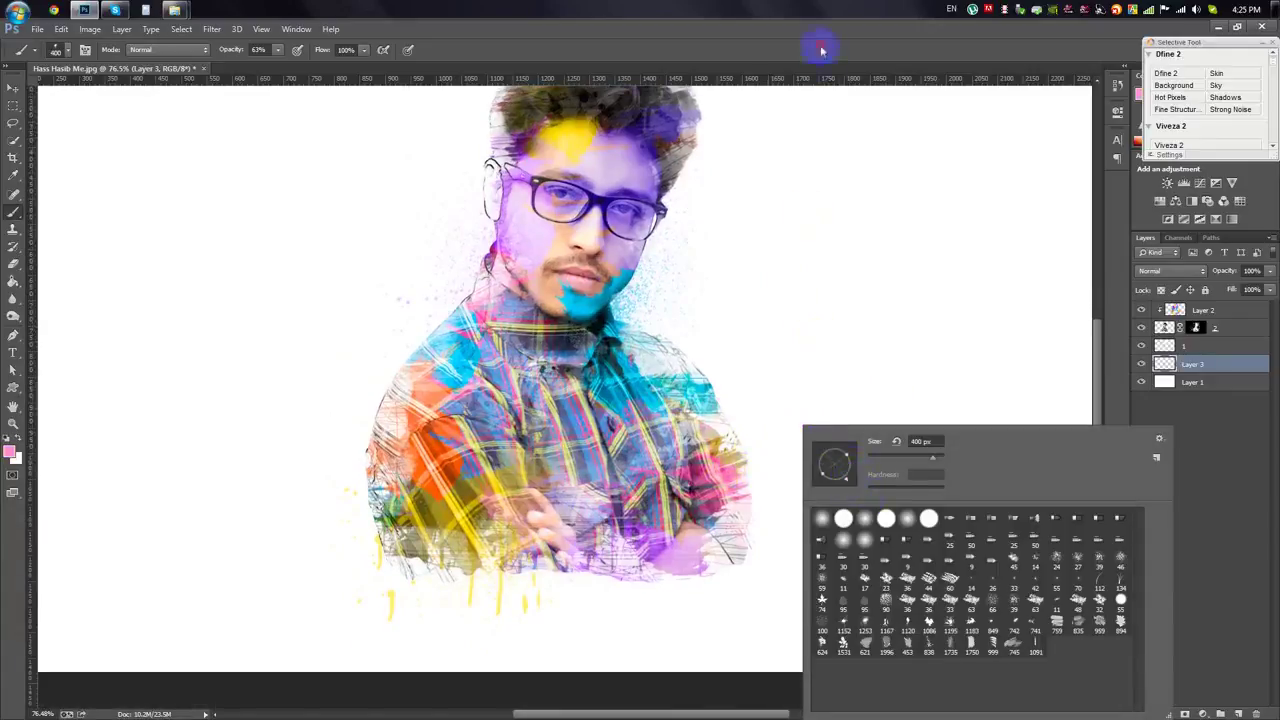
scroll(930, 490, up, 3)
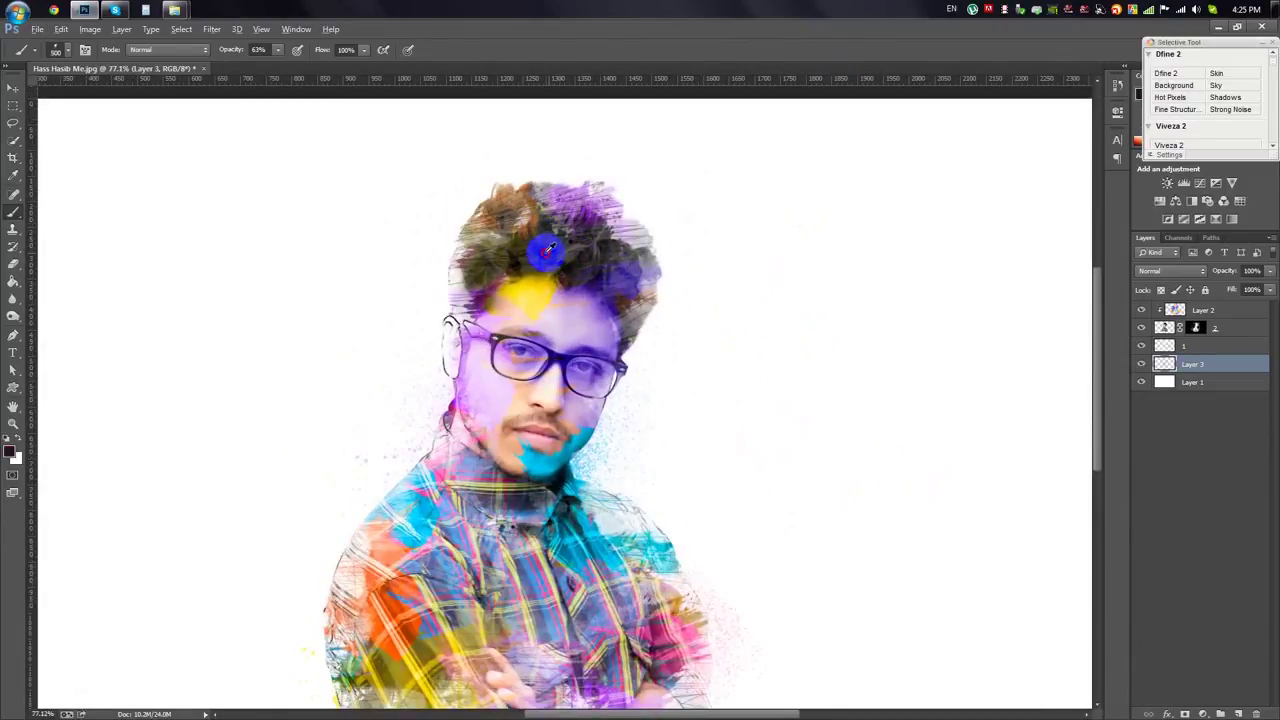
- Undo the last black stroke and stamp dark splatter above the hair
key(ctrl+z)
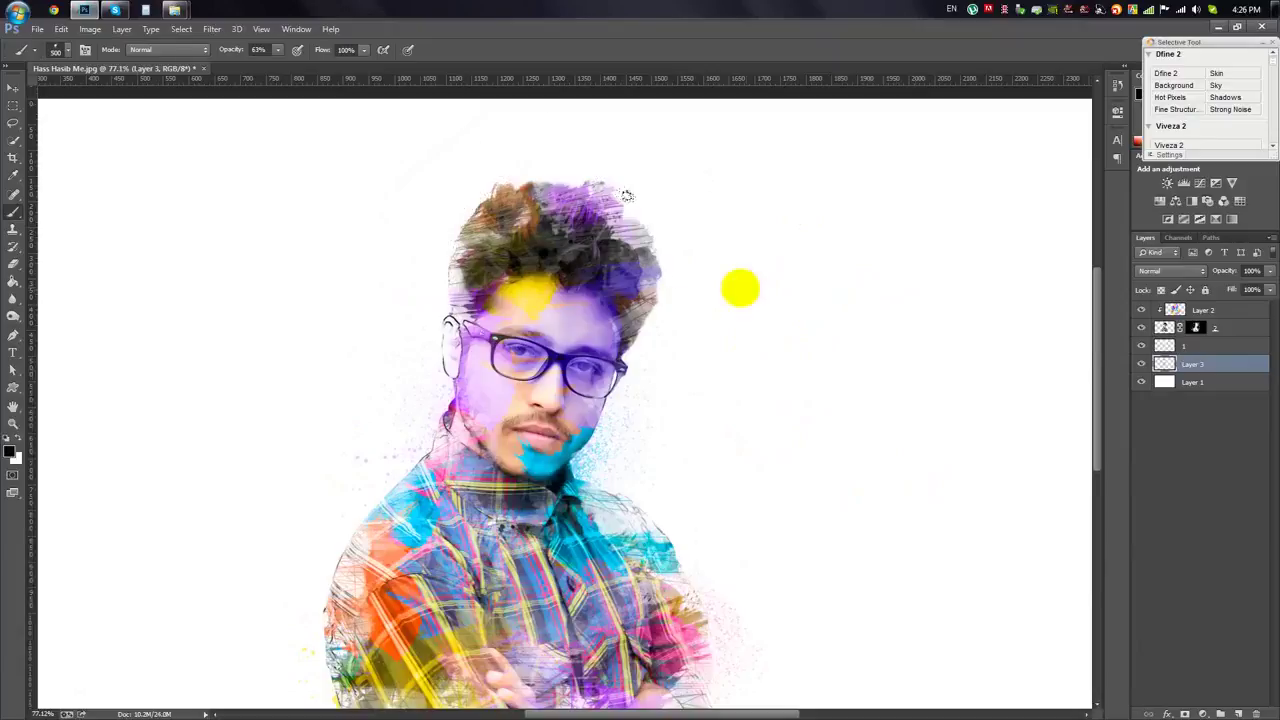
right_click(745, 288)
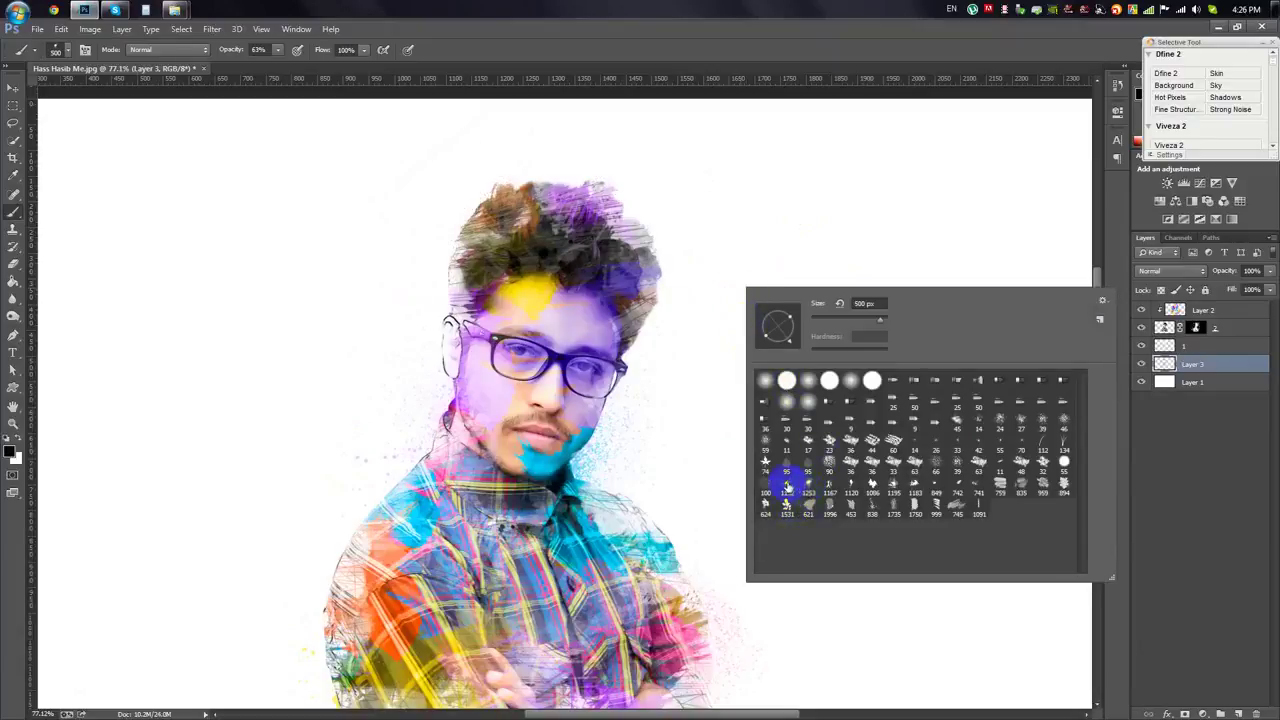
click(575, 105)
click(578, 232)
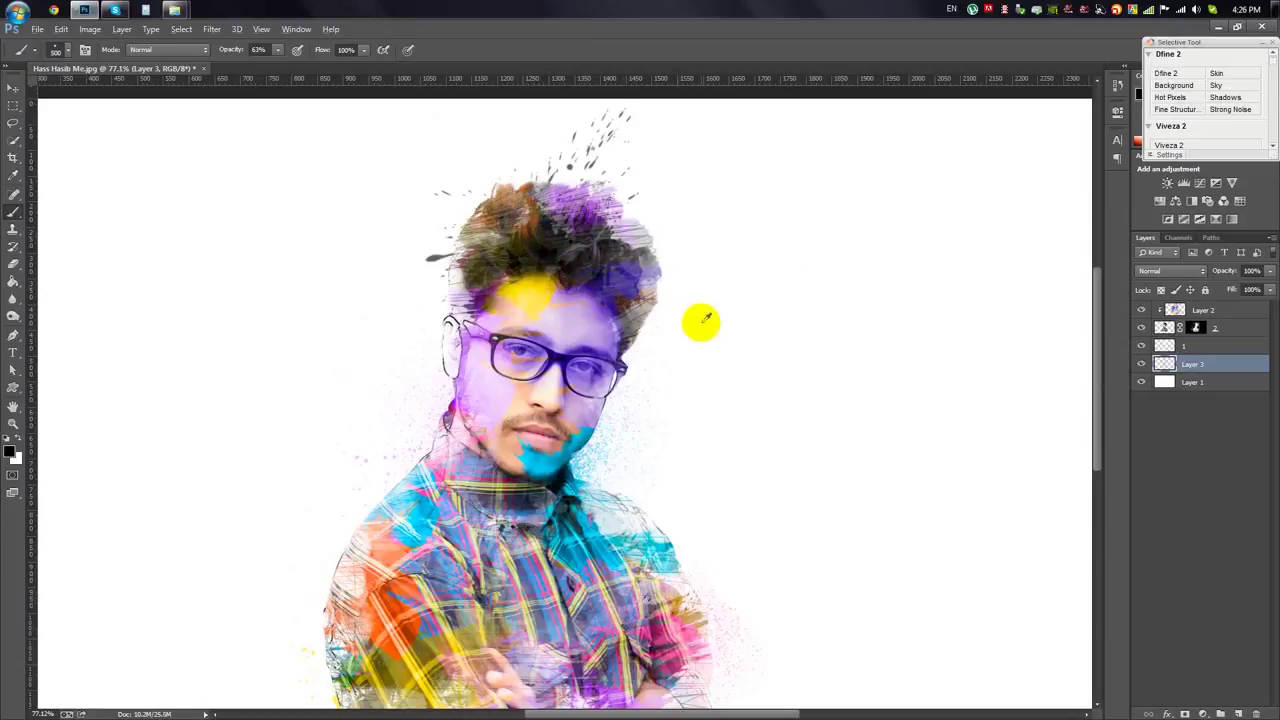
scroll(700, 314, down, 2)
scroll(690, 305, up, 1)
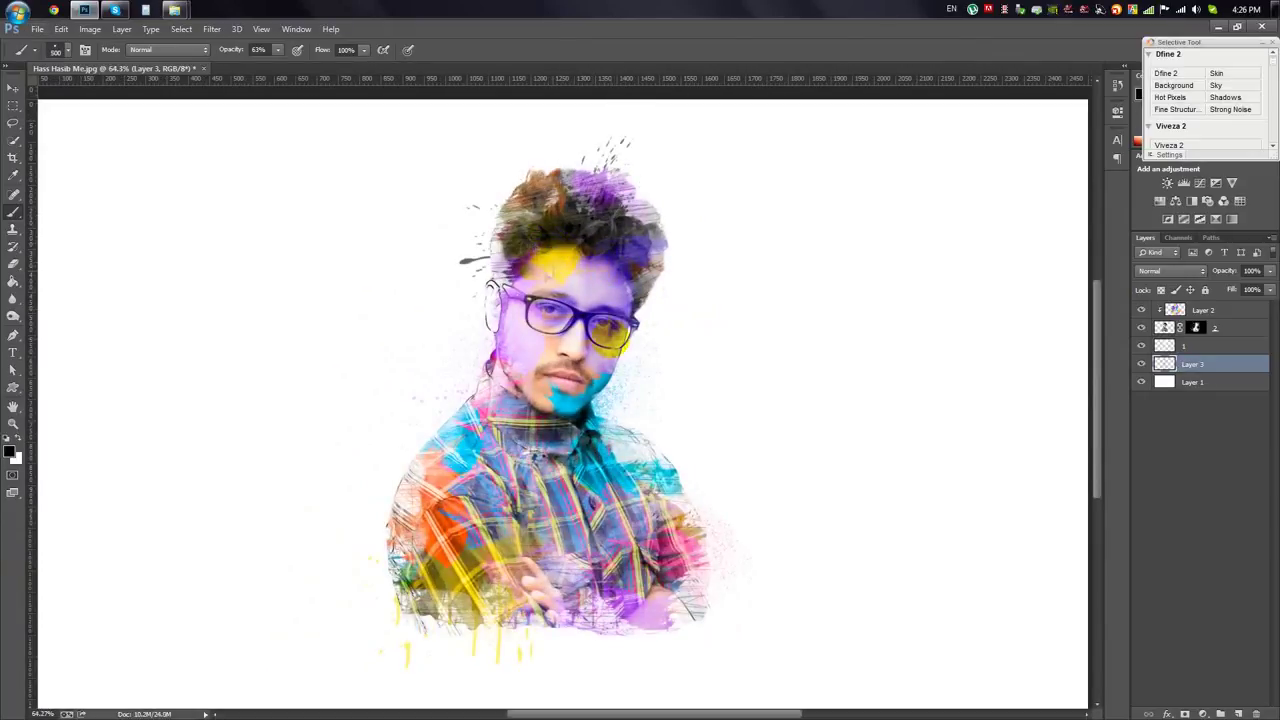
scroll(660, 378, down, 3)
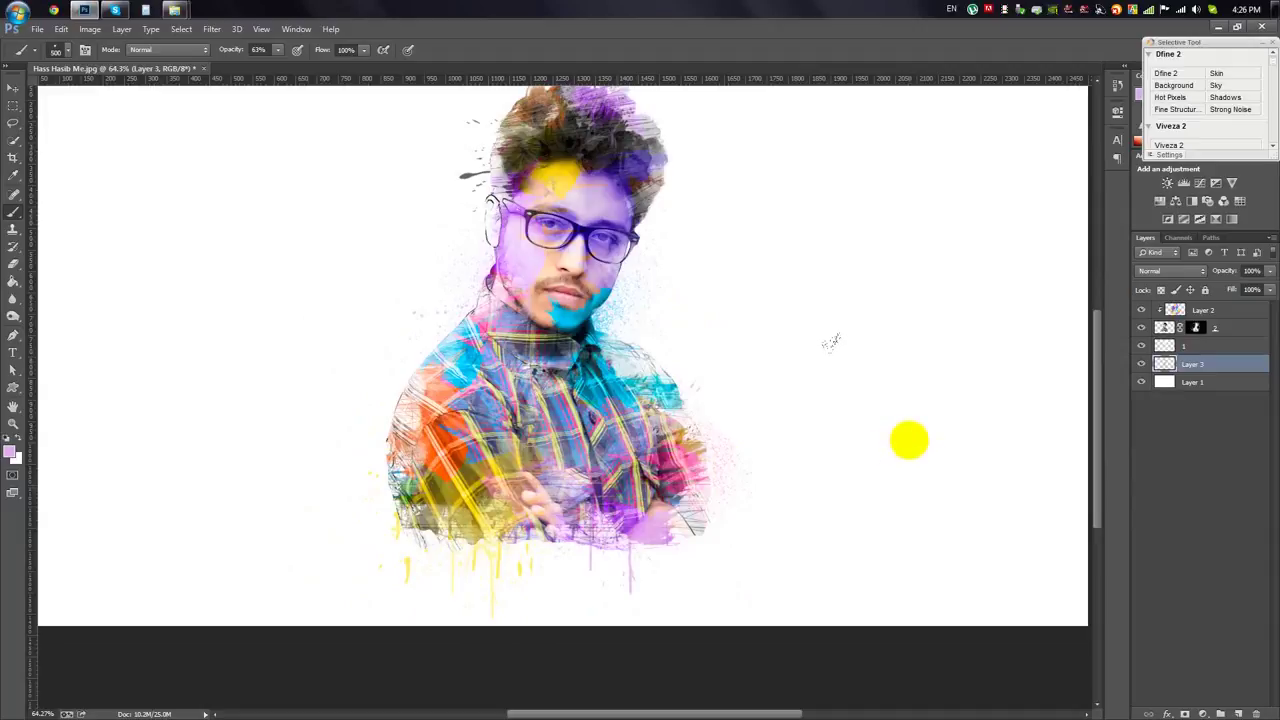
scroll(820, 340, up, 3)
scroll(820, 340, down, 5)
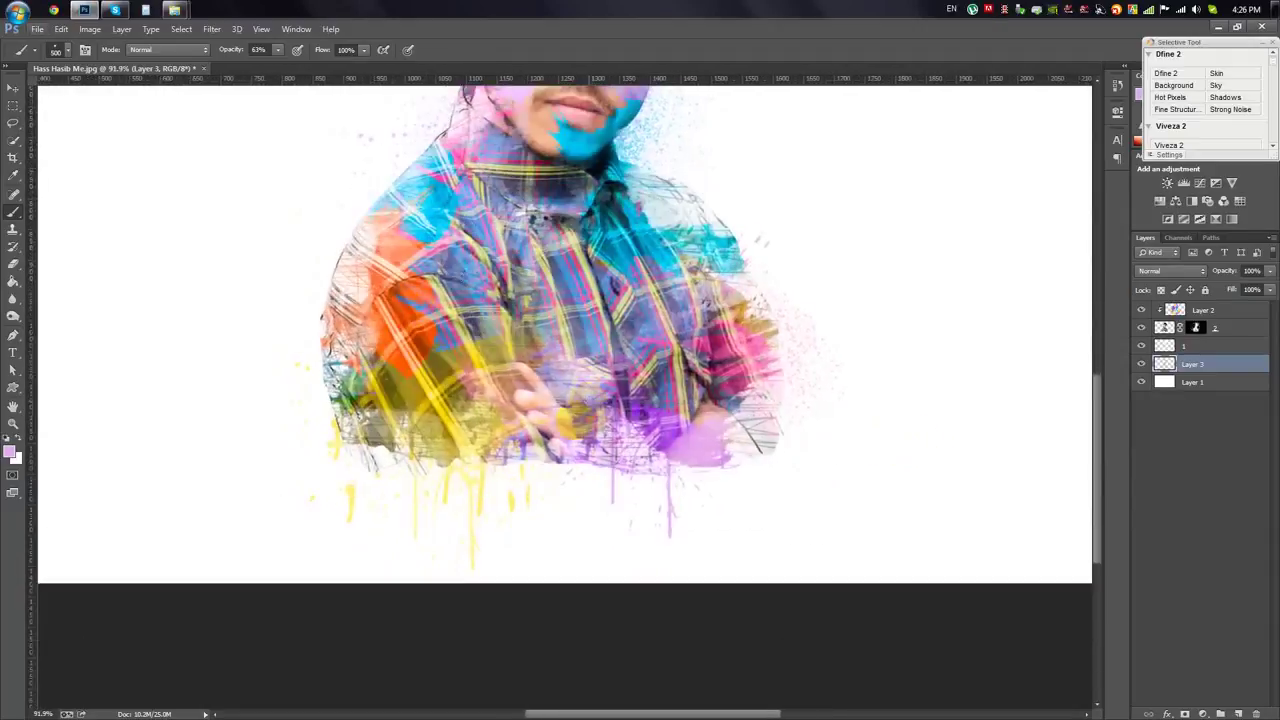
scroll(547, 330, up, 1)
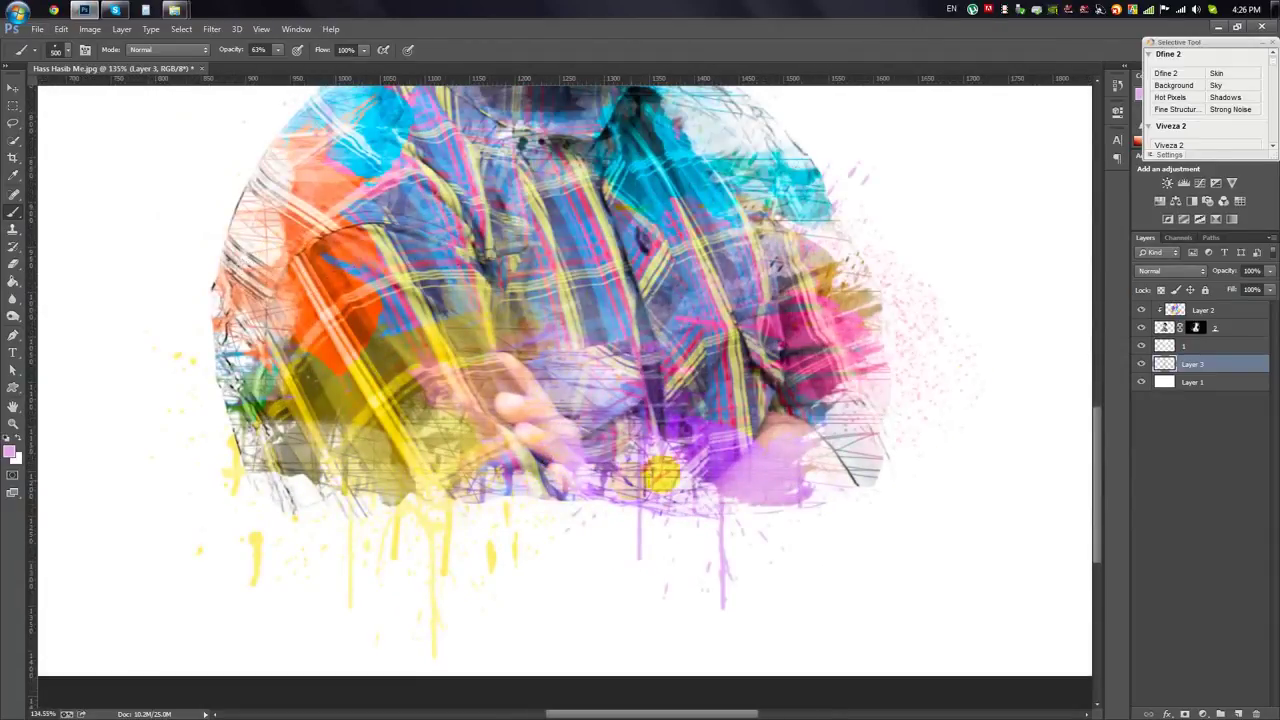
click(1196, 327)
- Mask away the purple paint around the hands with a 453 px black splatter brush
click(13, 263)
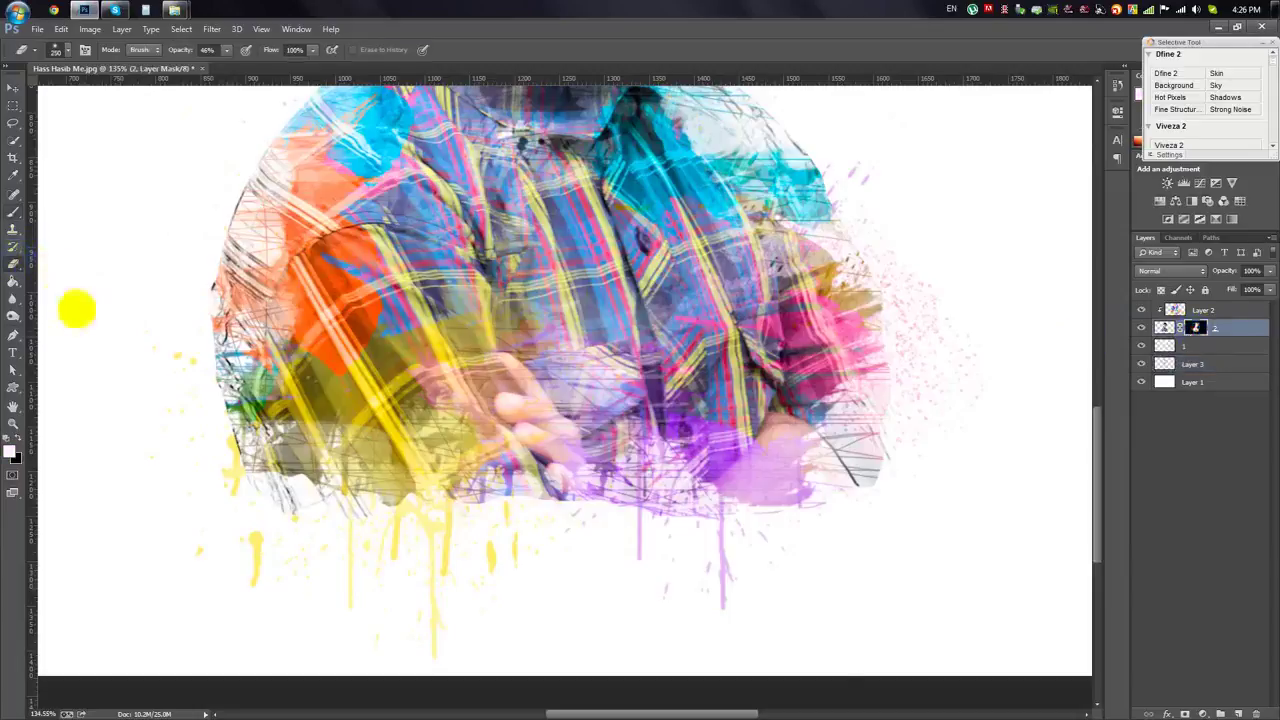
click(13, 213)
right_click(462, 418)
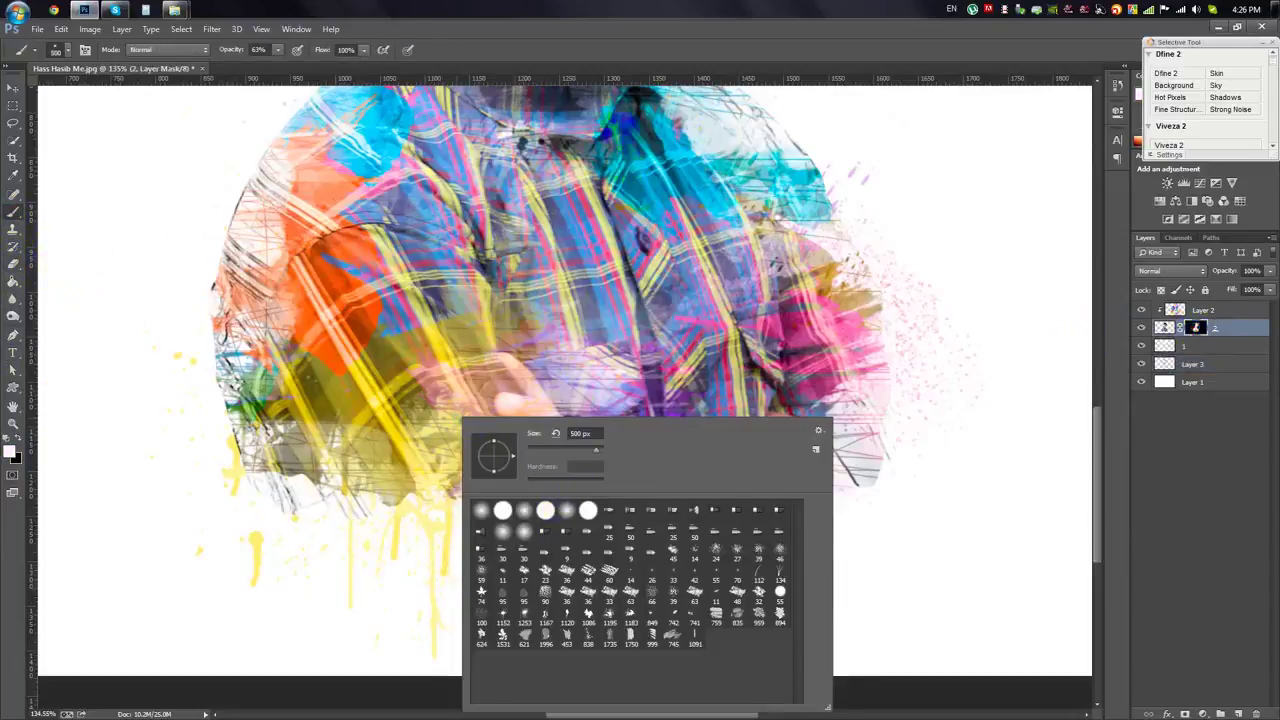
text(250)
key(Return)
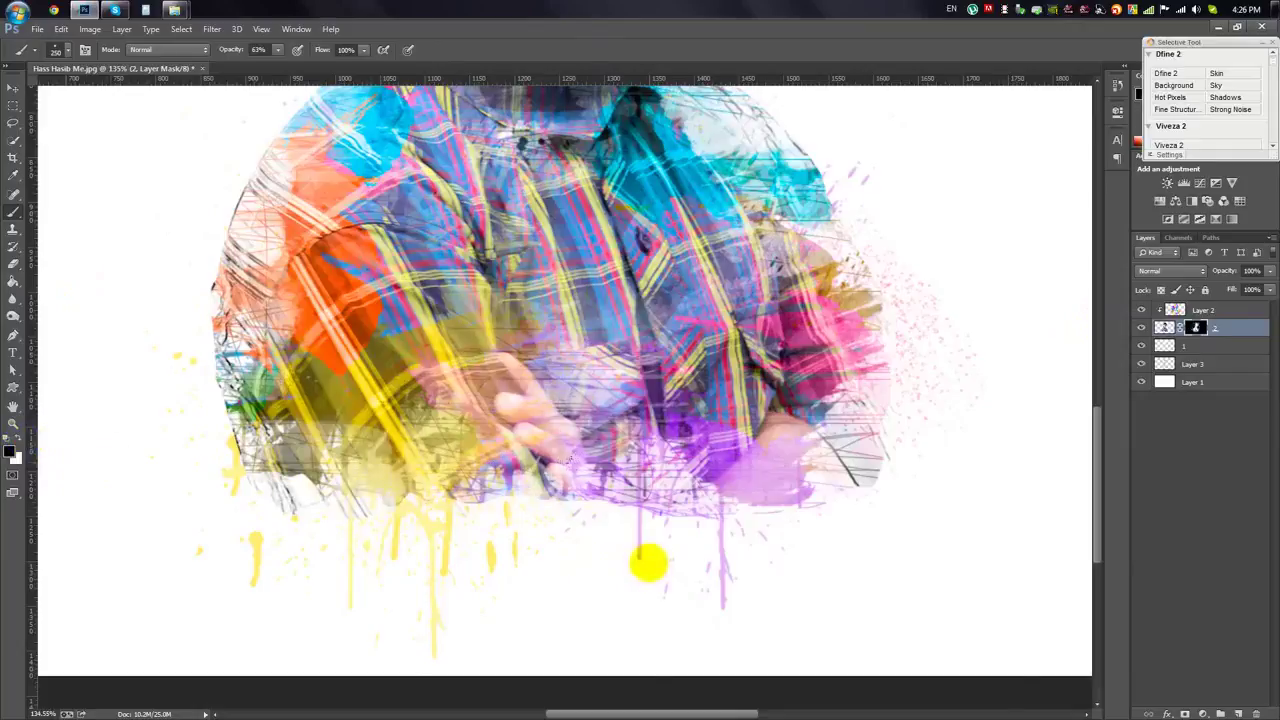
right_click(663, 535)
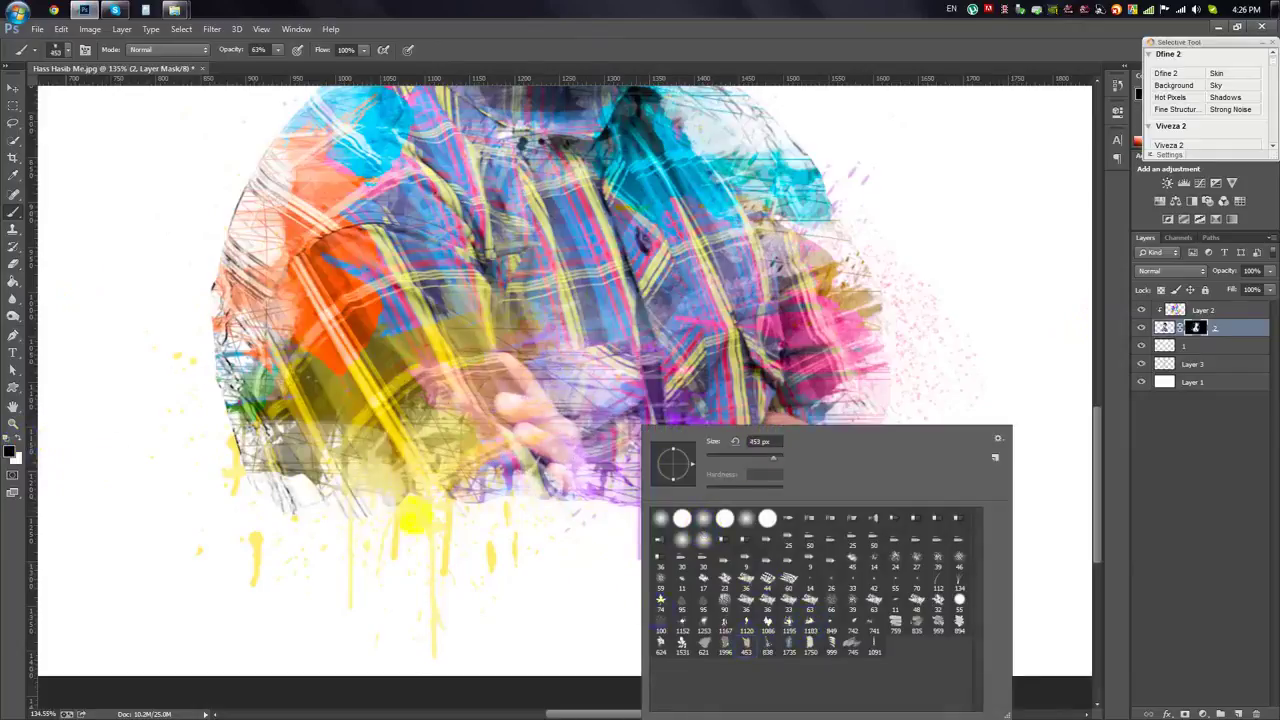
click(380, 555)
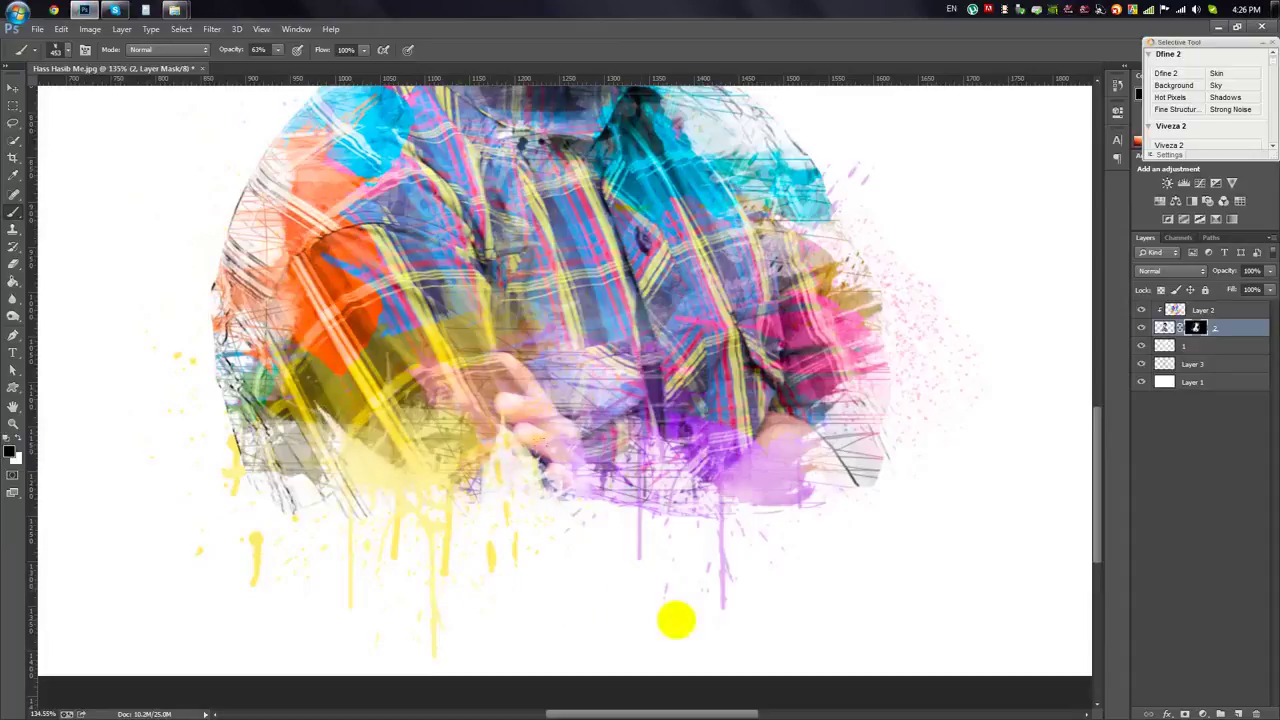
drag(676, 620, 977, 531)
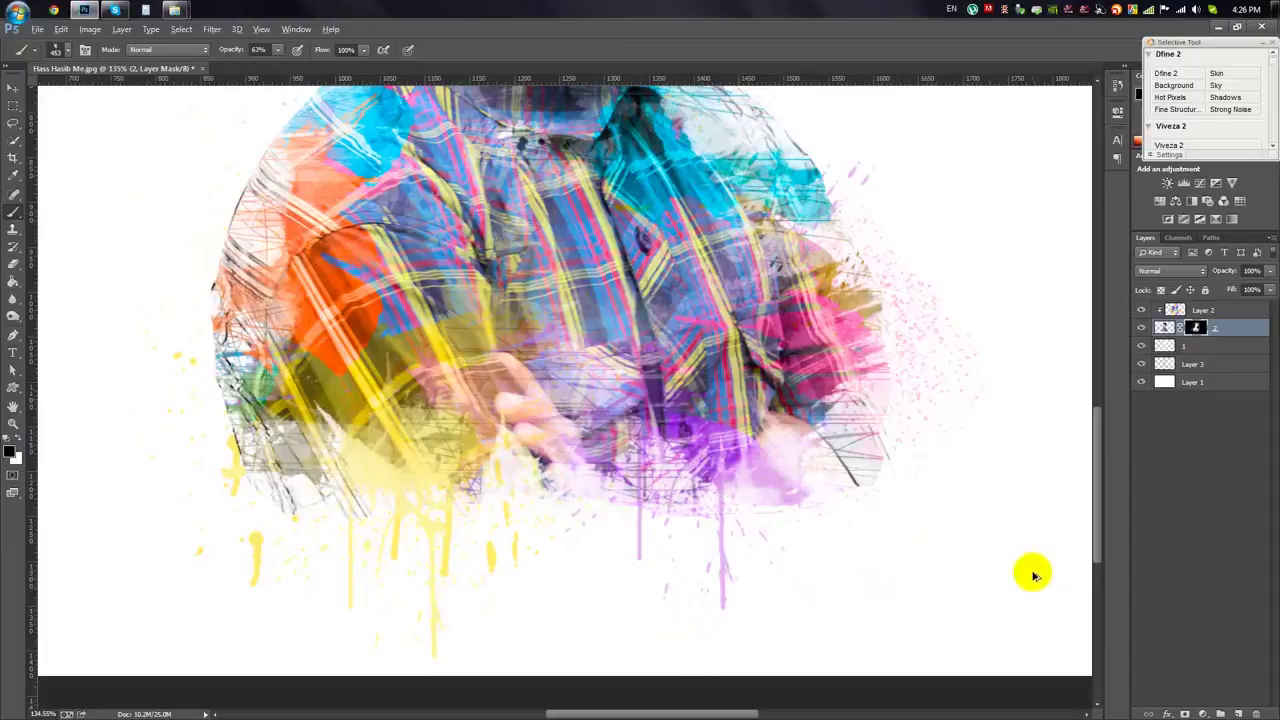
right_click(1000, 506)
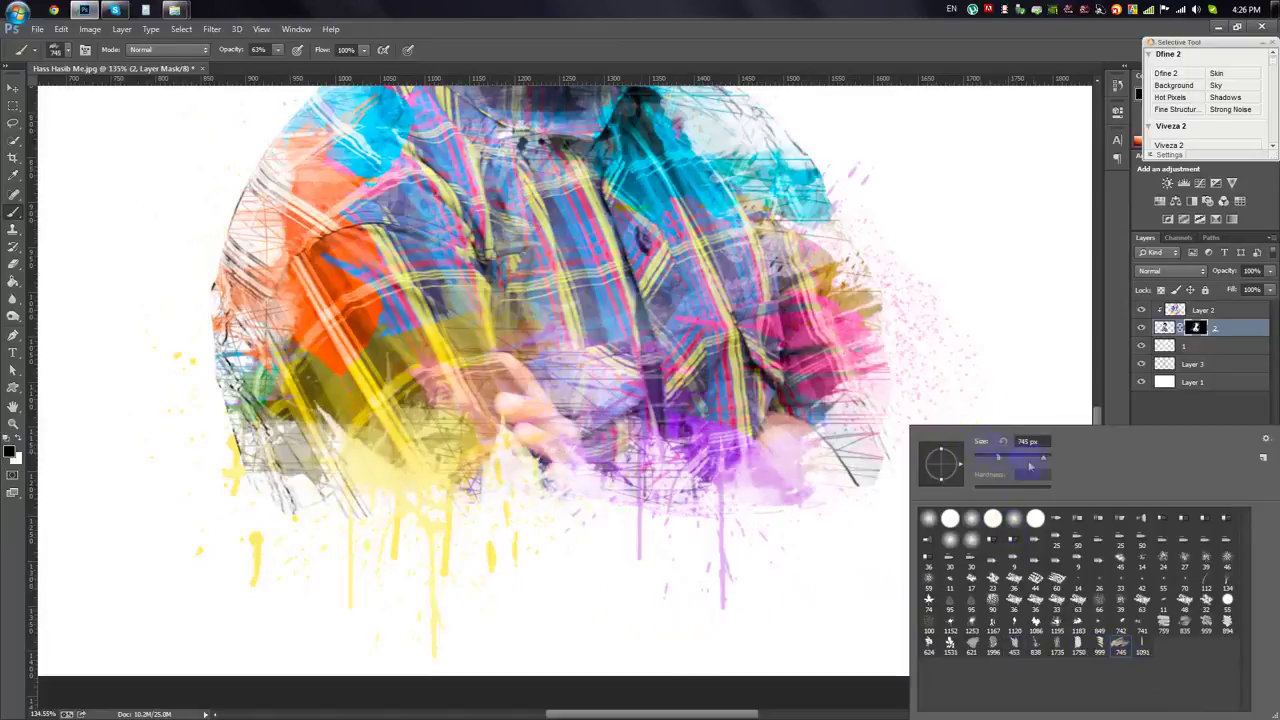
click(860, 450)
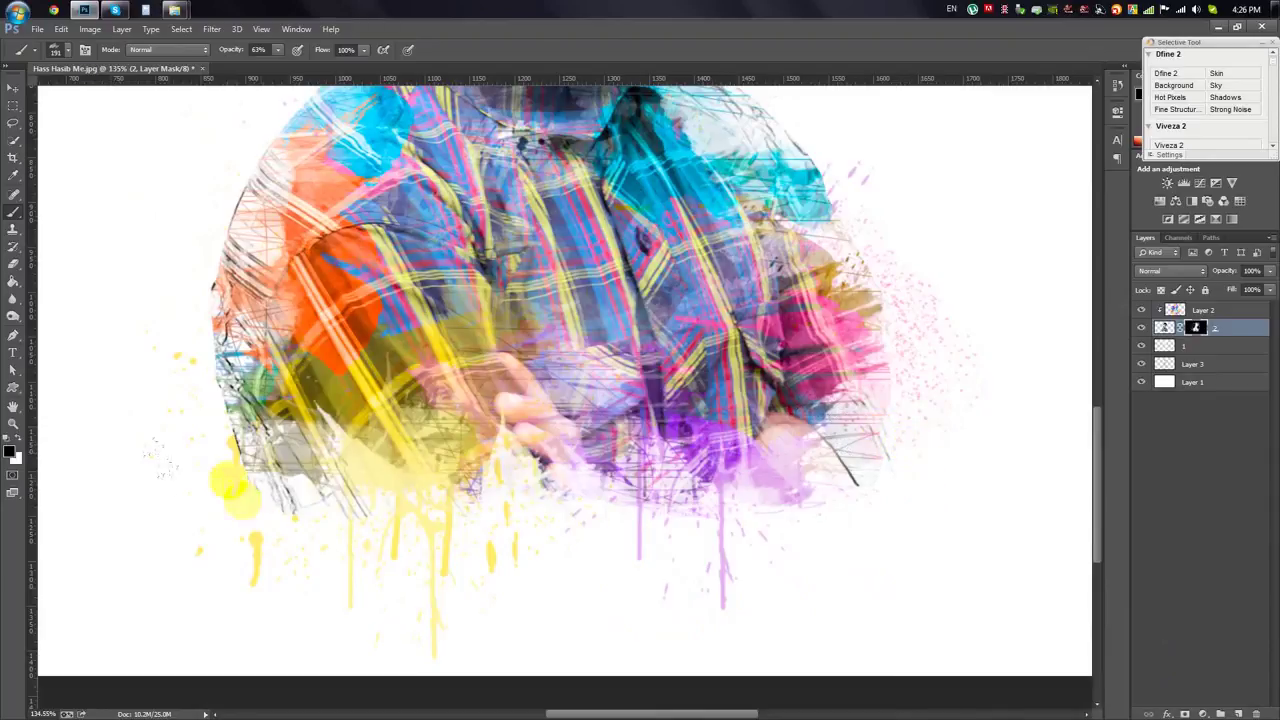
alt+scroll(709, 586, down, 2)
alt+scroll(710, 585, down, 3)
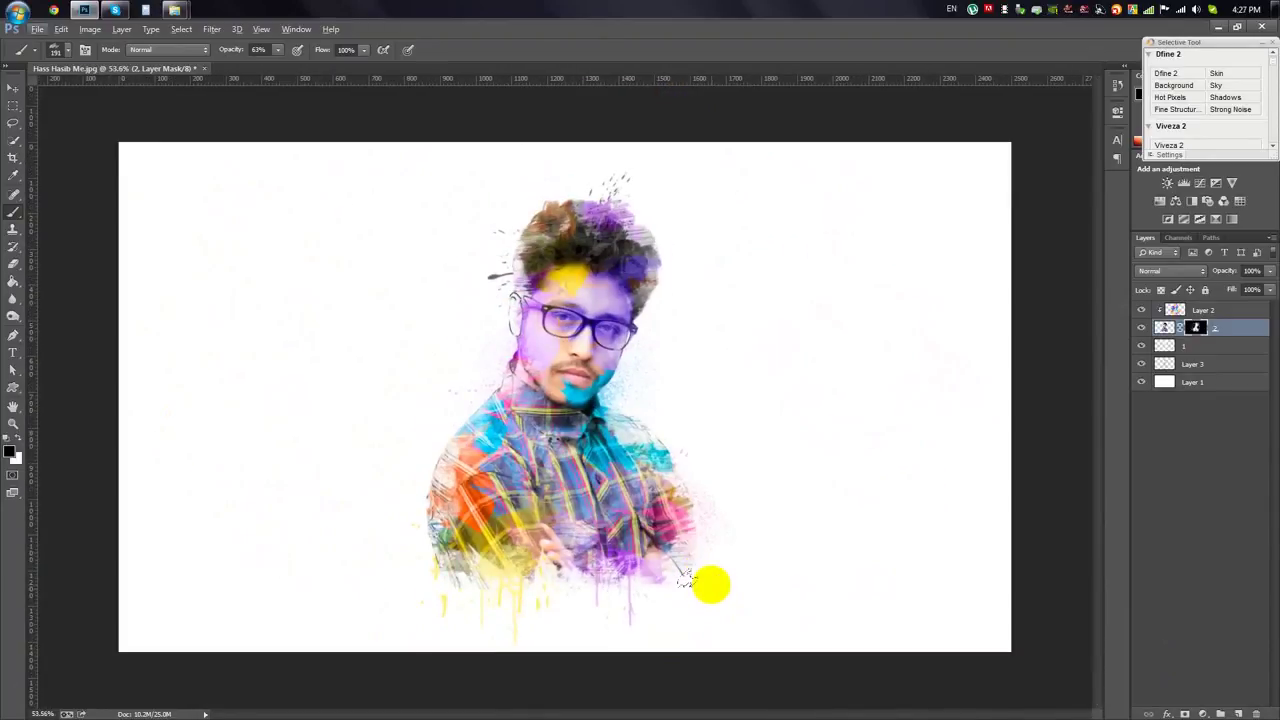
- Select Layer 1 and add a Gradient Fill layer above it
click(12, 87)
scroll(700, 370, up, 2)
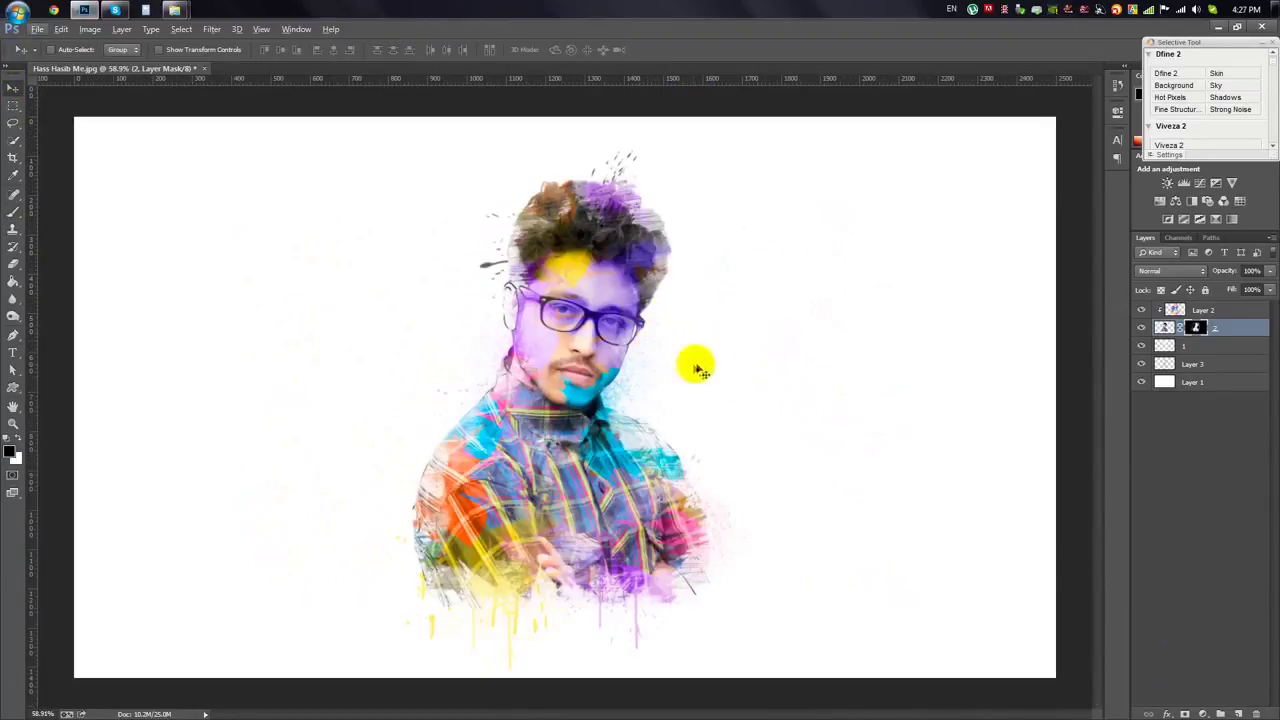
key(alt+bracketright)
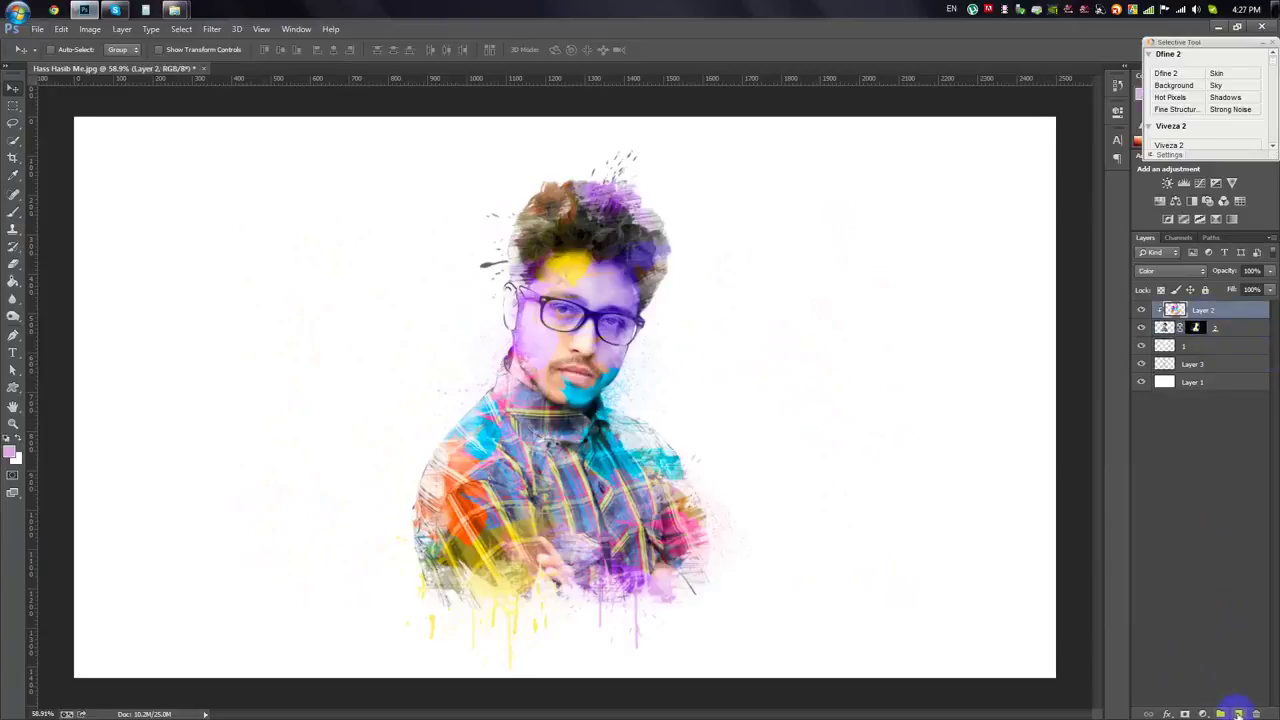
click(1203, 390)
click(1203, 714)
click(1158, 436)
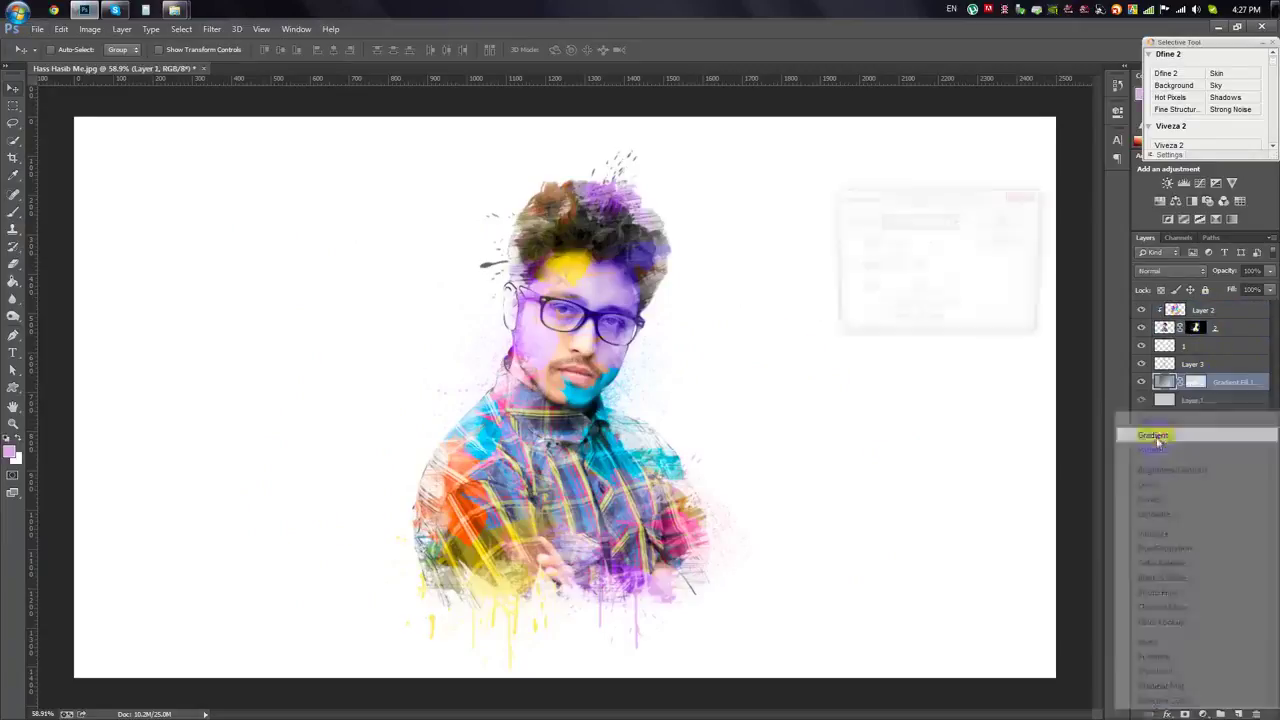
- Make the gradient Black, White, Radial, reversed at angle 0, with 40% opacity
click(940, 221)
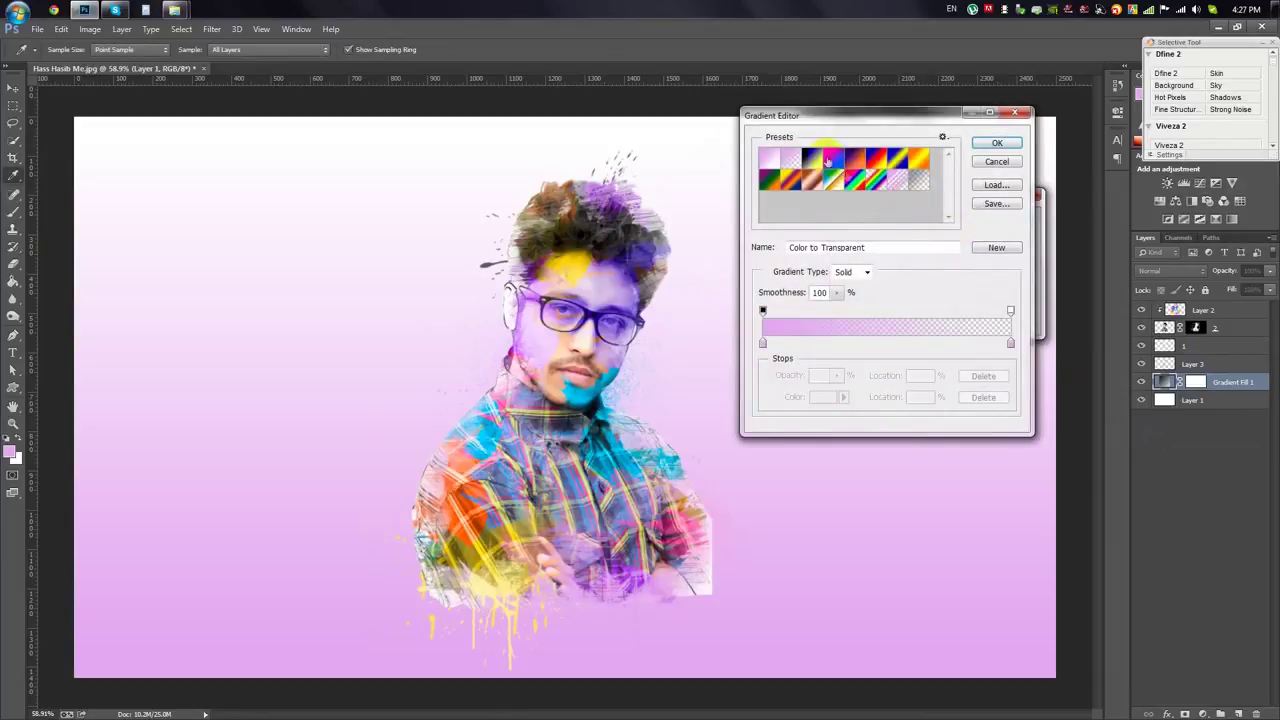
click(811, 157)
click(997, 145)
click(904, 265)
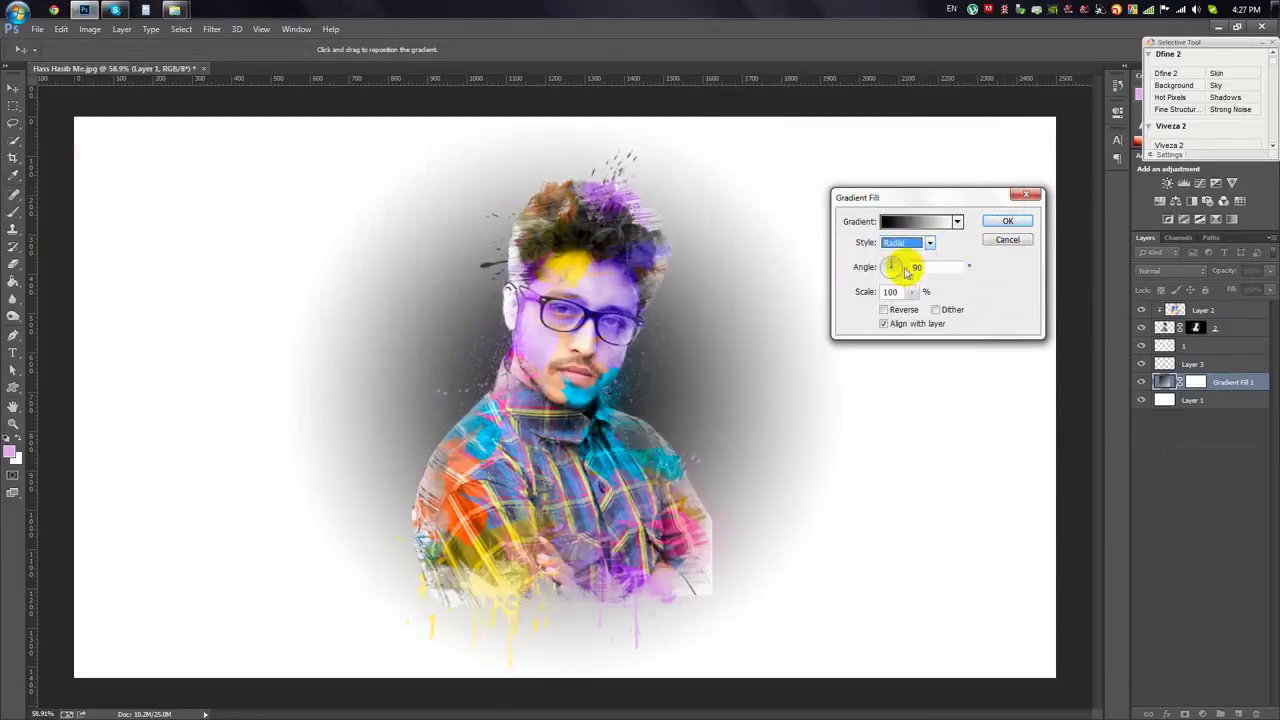
click(884, 309)
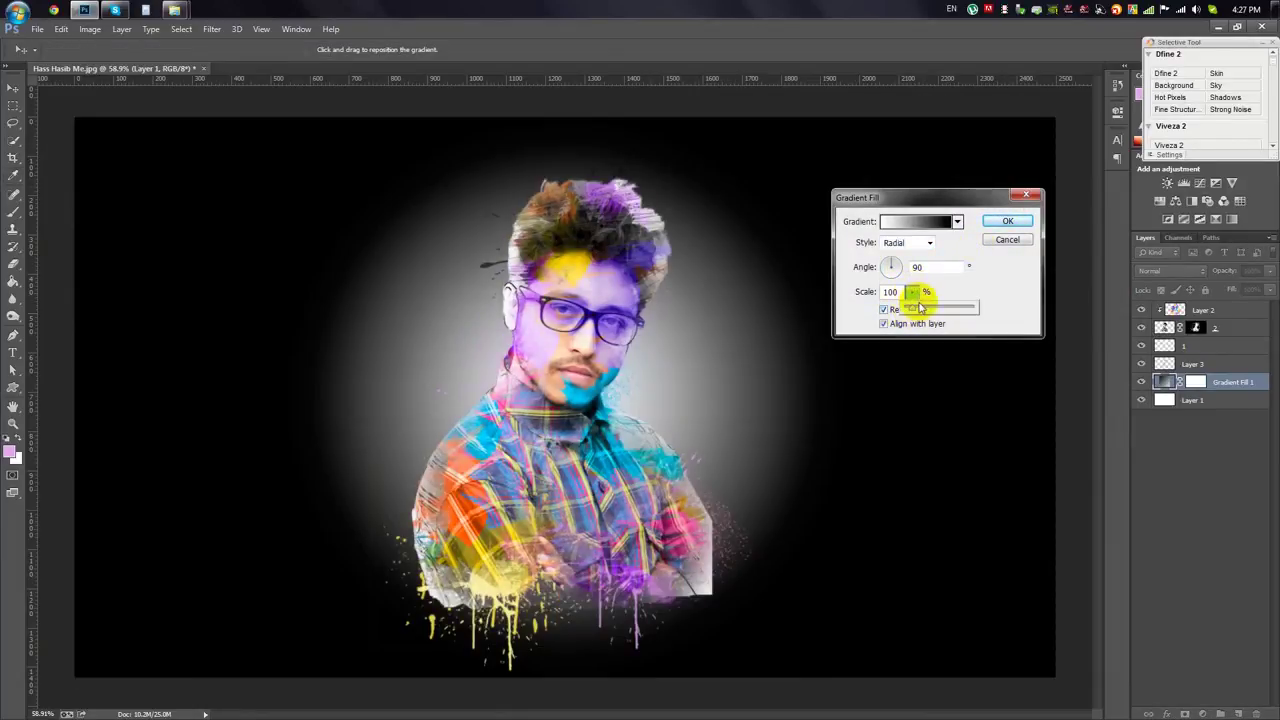
click(897, 267)
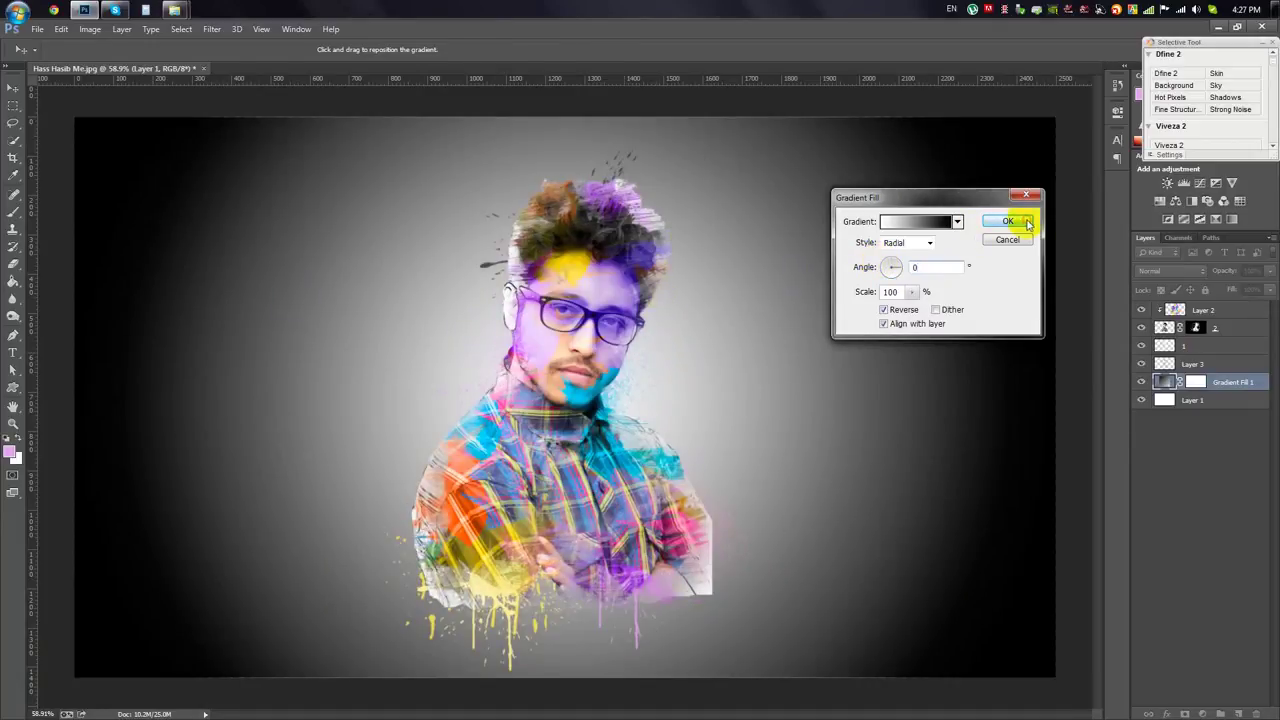
click(1010, 221)
text(40)
key(Return)
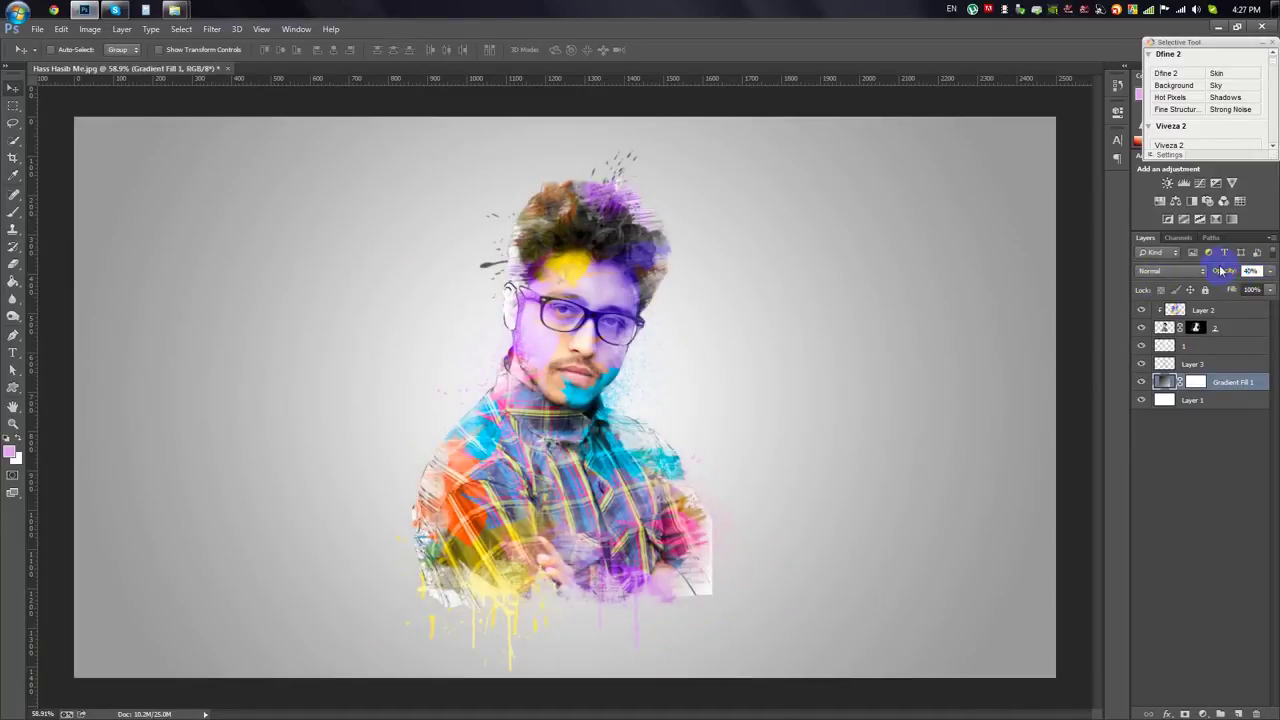
- Set the ink splatter Layer 1 to Multiply blend mode
scroll(740, 553, up, 3)
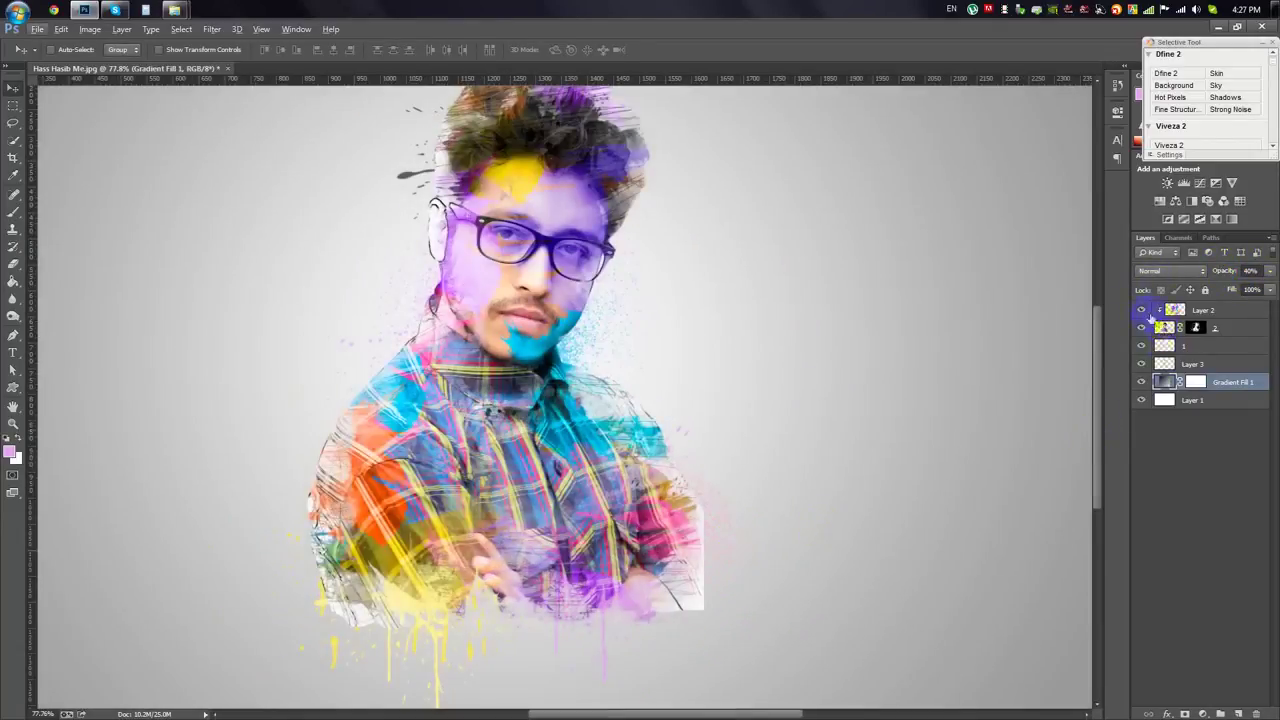
drag(1139, 312, 1139, 327)
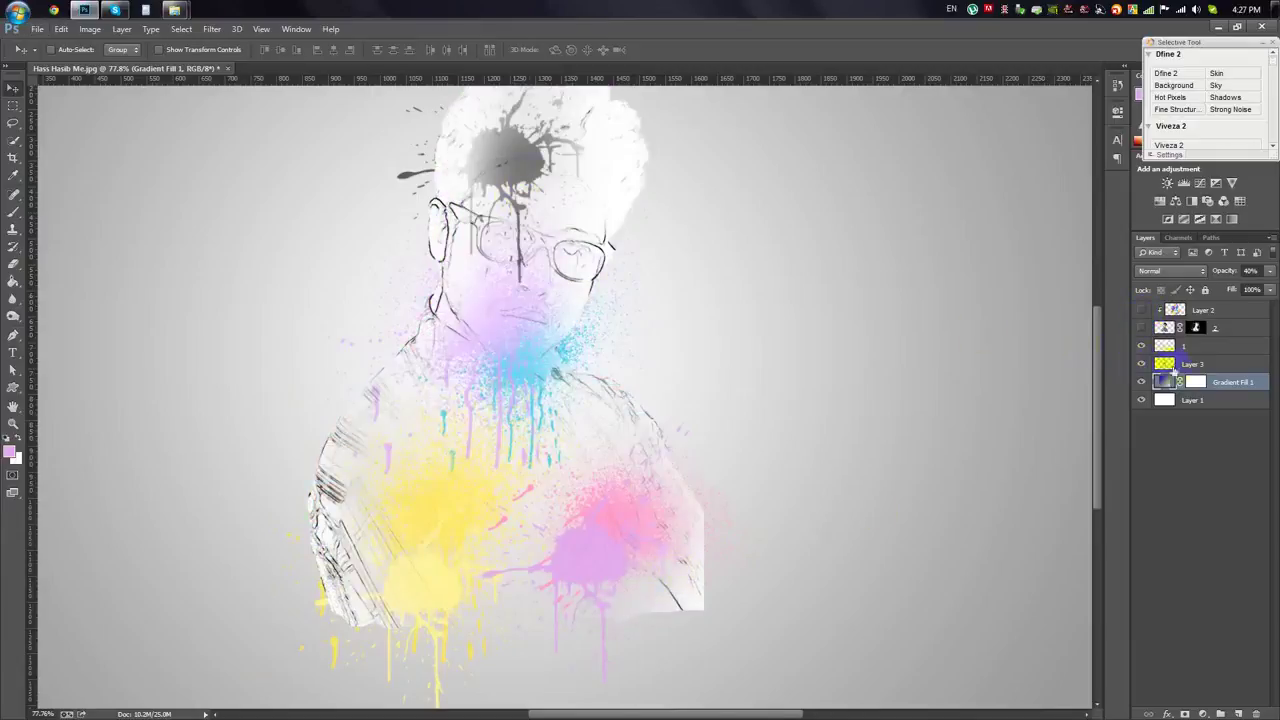
click(1188, 347)
click(1172, 271)
click(1150, 328)
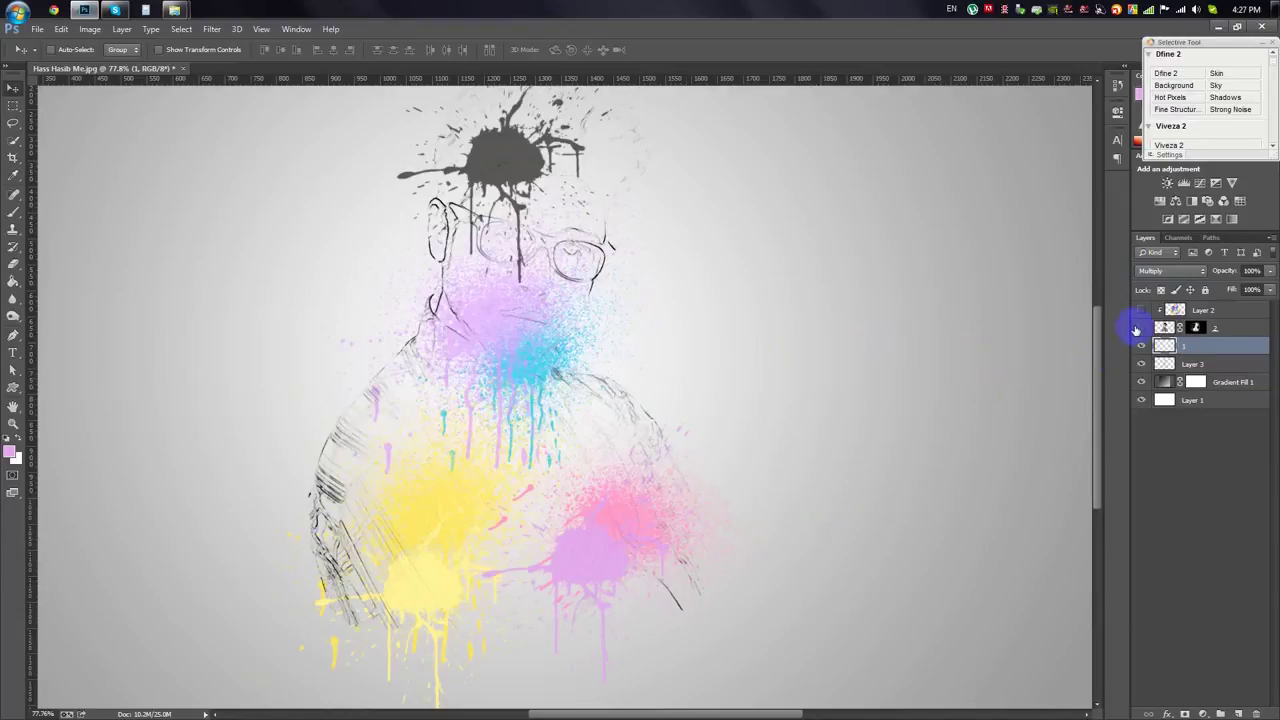
drag(1141, 328, 1143, 309)
key(ctrl+0)
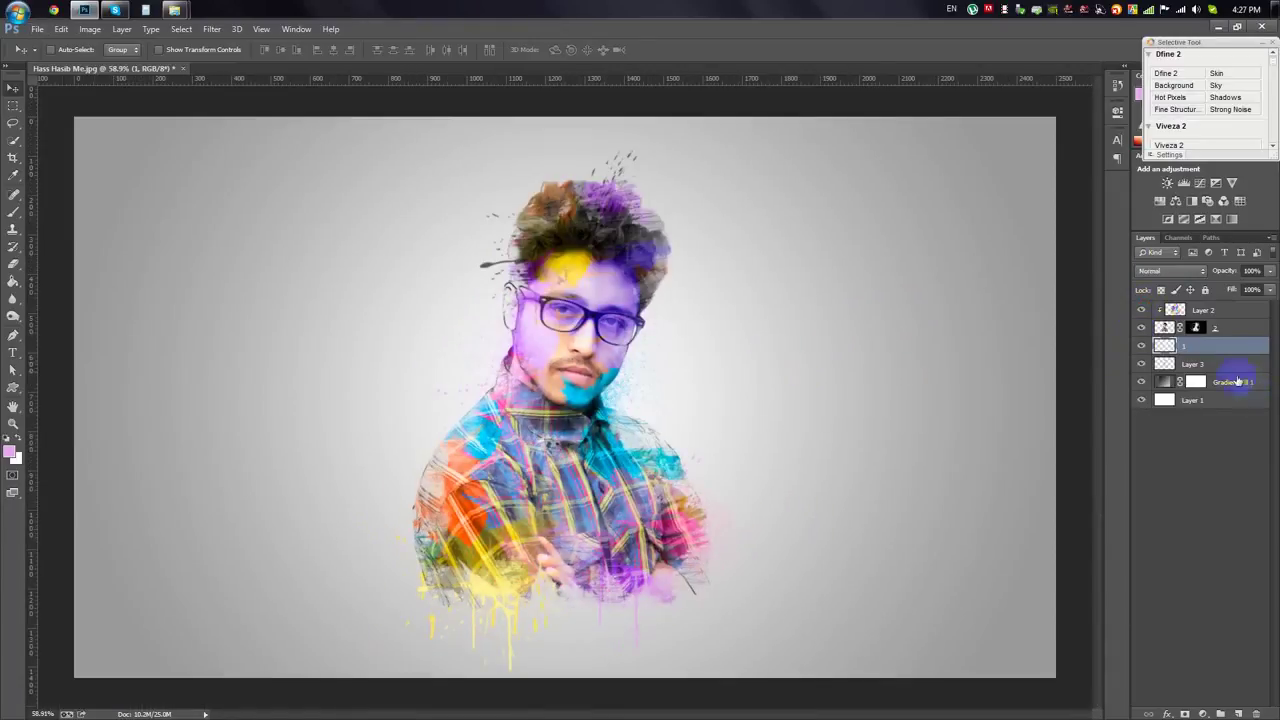
- Fade Gradient Fill 1 toward white and merge the visible image into a new Layer 4 with Apply Image
click(1240, 384)
drag(1228, 276, 1207, 279)
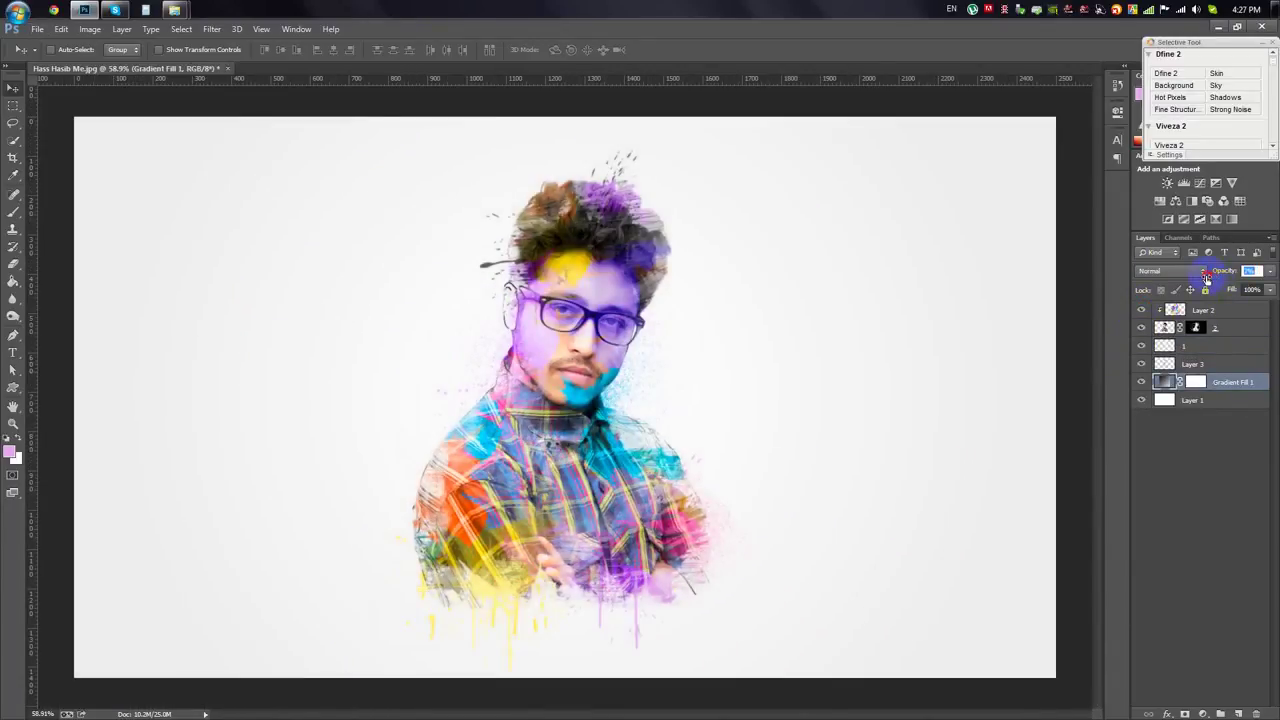
click(1203, 311)
click(1238, 713)
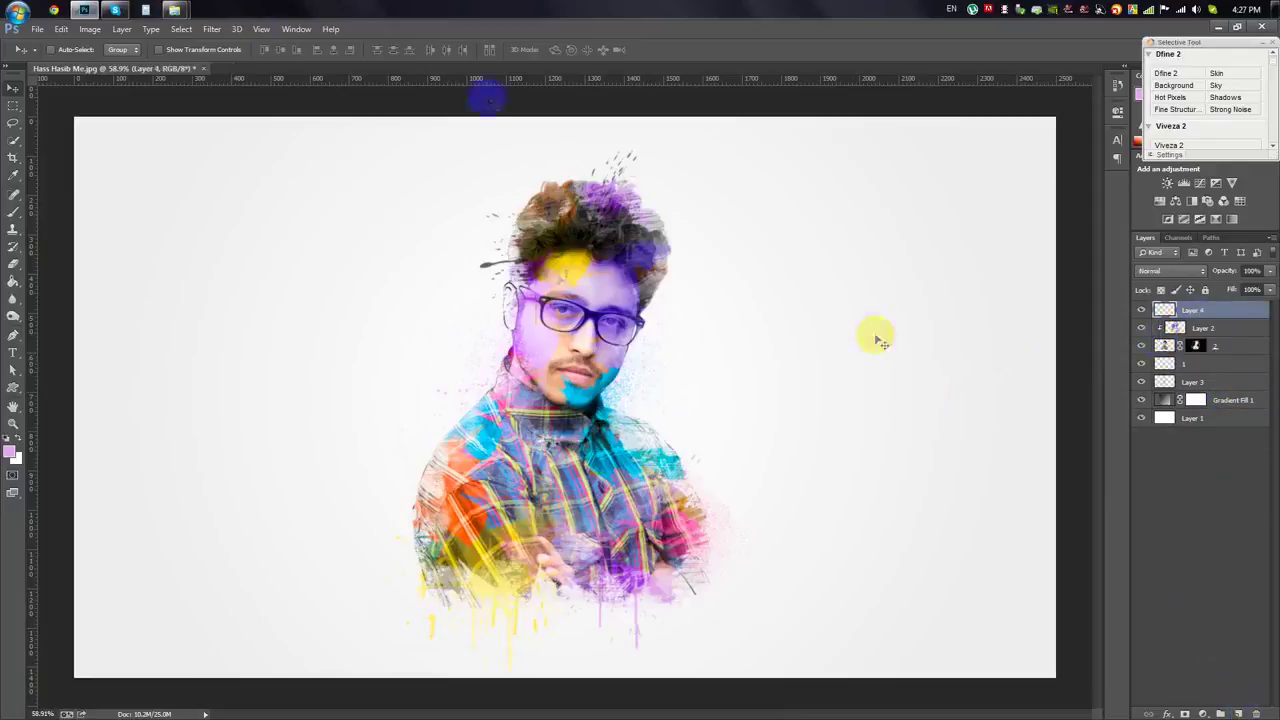
click(89, 28)
click(132, 220)
click(758, 204)
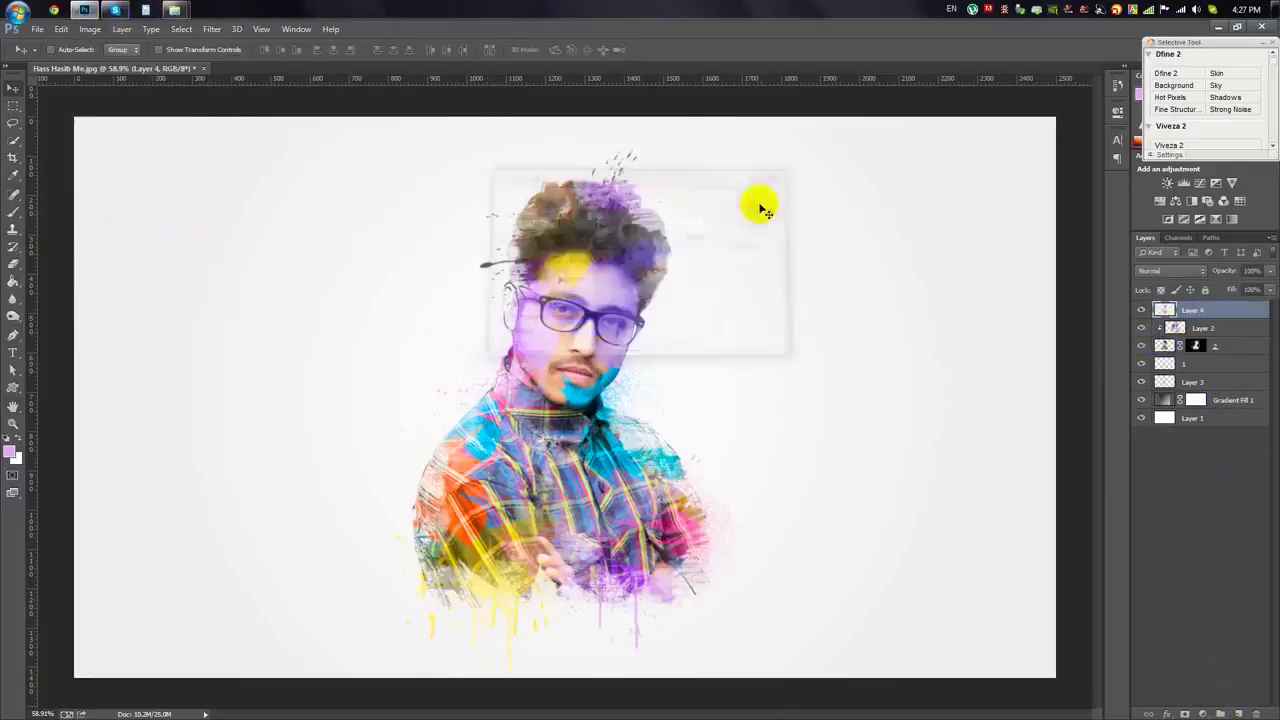
- Run Viveza 2 on Layer 4, raising Structure for crisper detail
click(1160, 145)
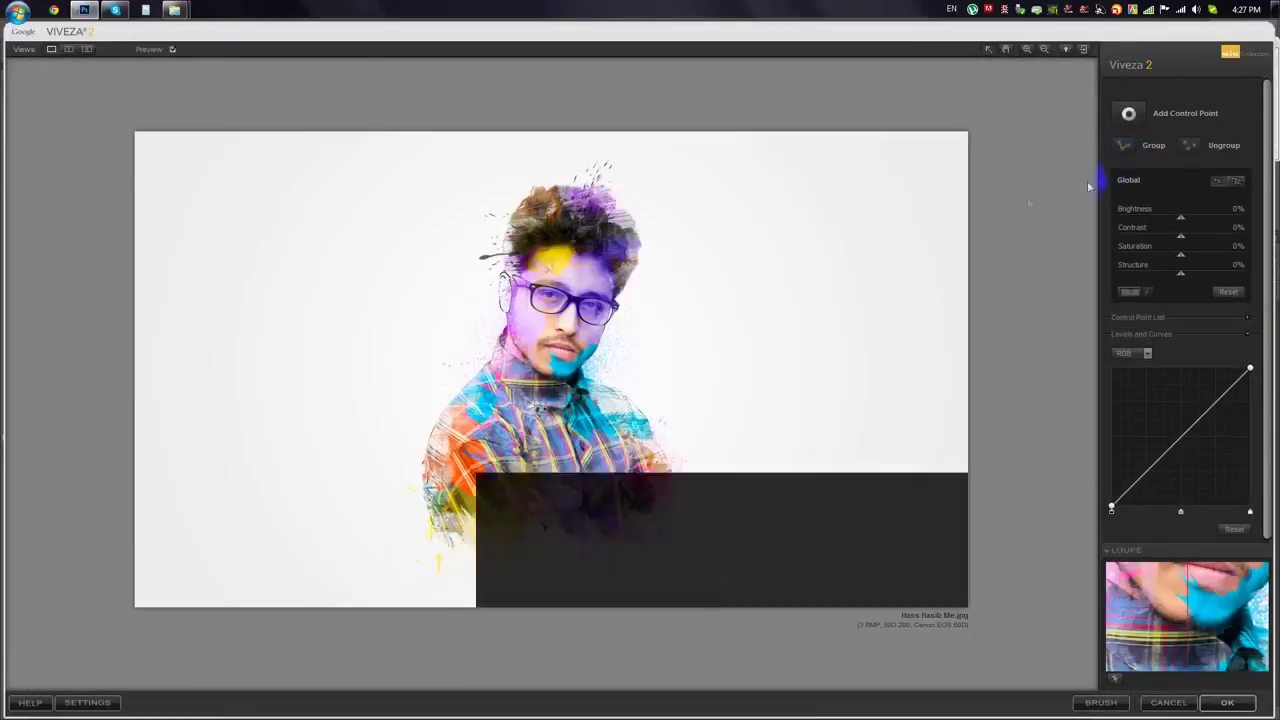
mouse_move(1166, 276)
mouse_down()
mouse_move(1210, 272)
mouse_move(1181, 258)
mouse_move(1201, 258)
mouse_up()
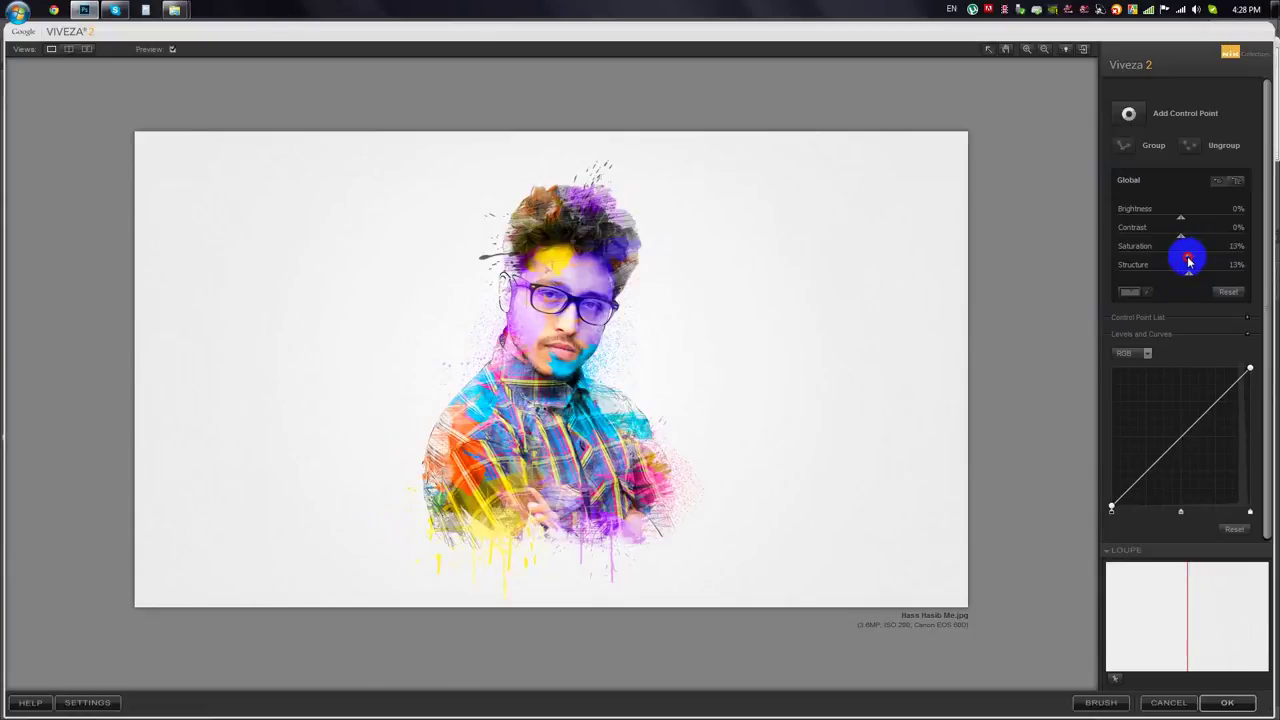
click(1227, 702)
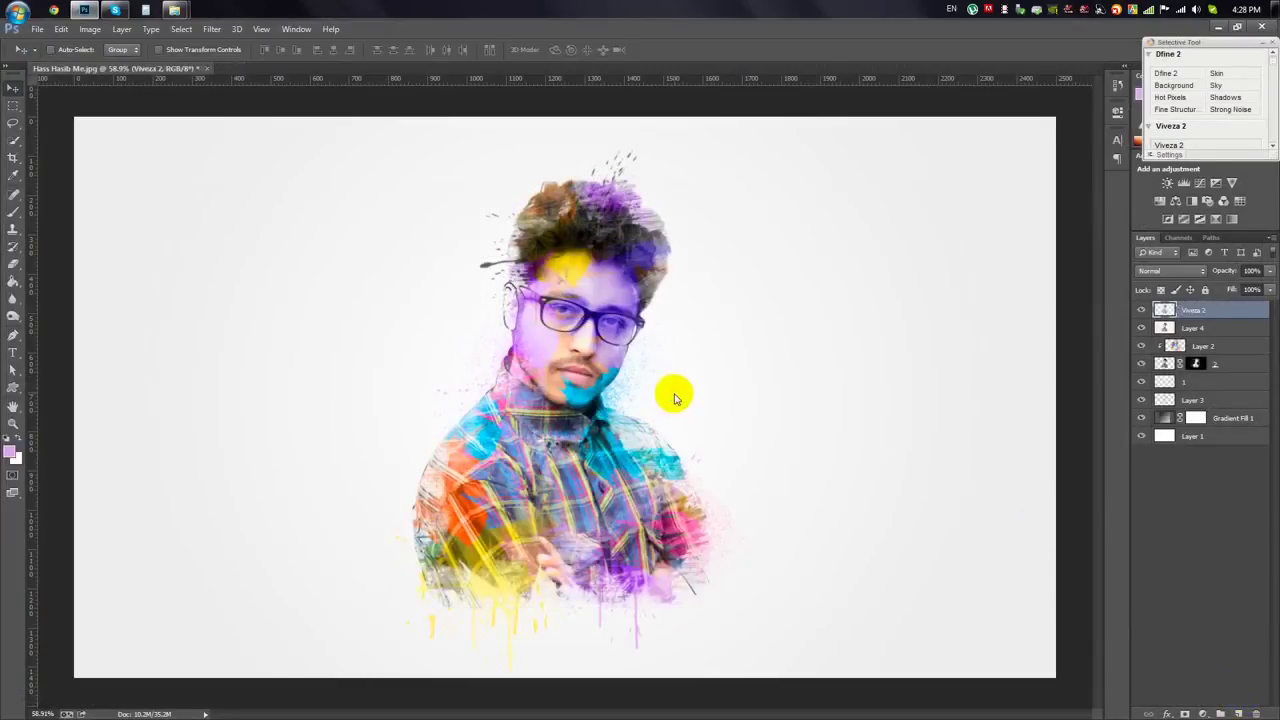
- Start a 'Pencil art' text layer on the canvas with the Type tool
scroll(656, 376, up, 2)
scroll(654, 371, down, 2)
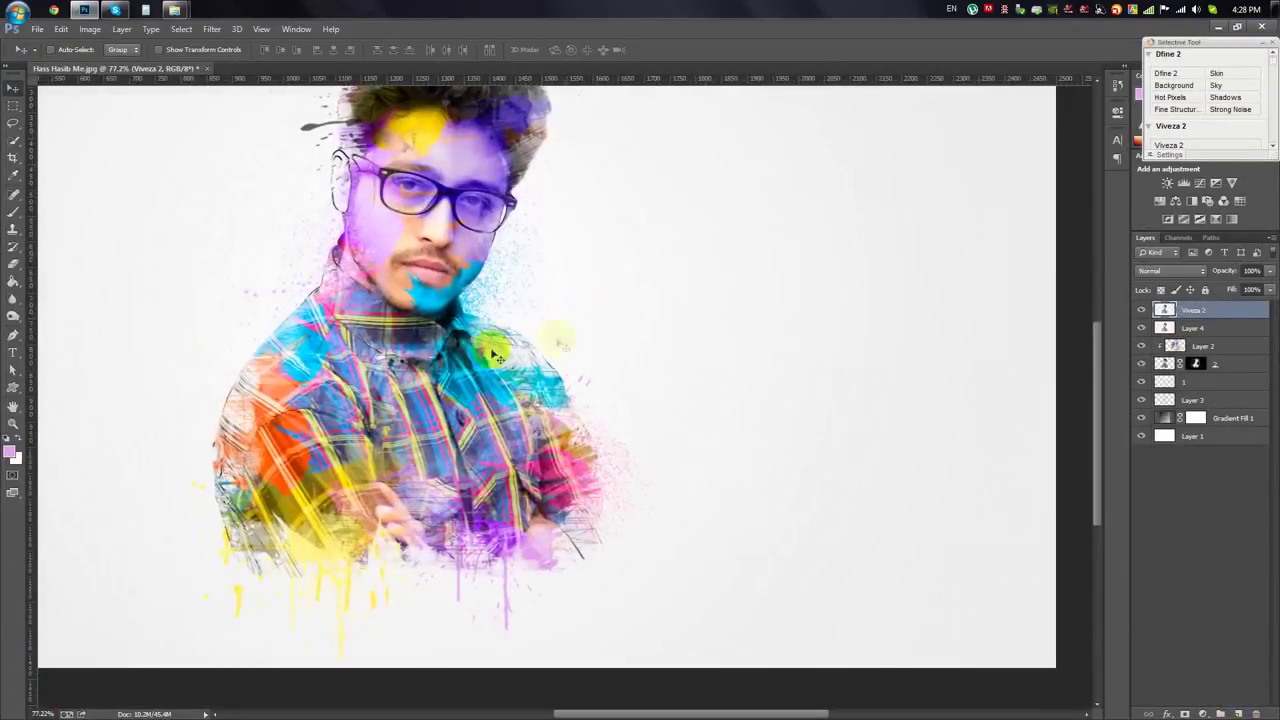
scroll(557, 337, down, 1)
scroll(476, 336, up, 1)
click(14, 354)
click(257, 440)
text(Pencil art)
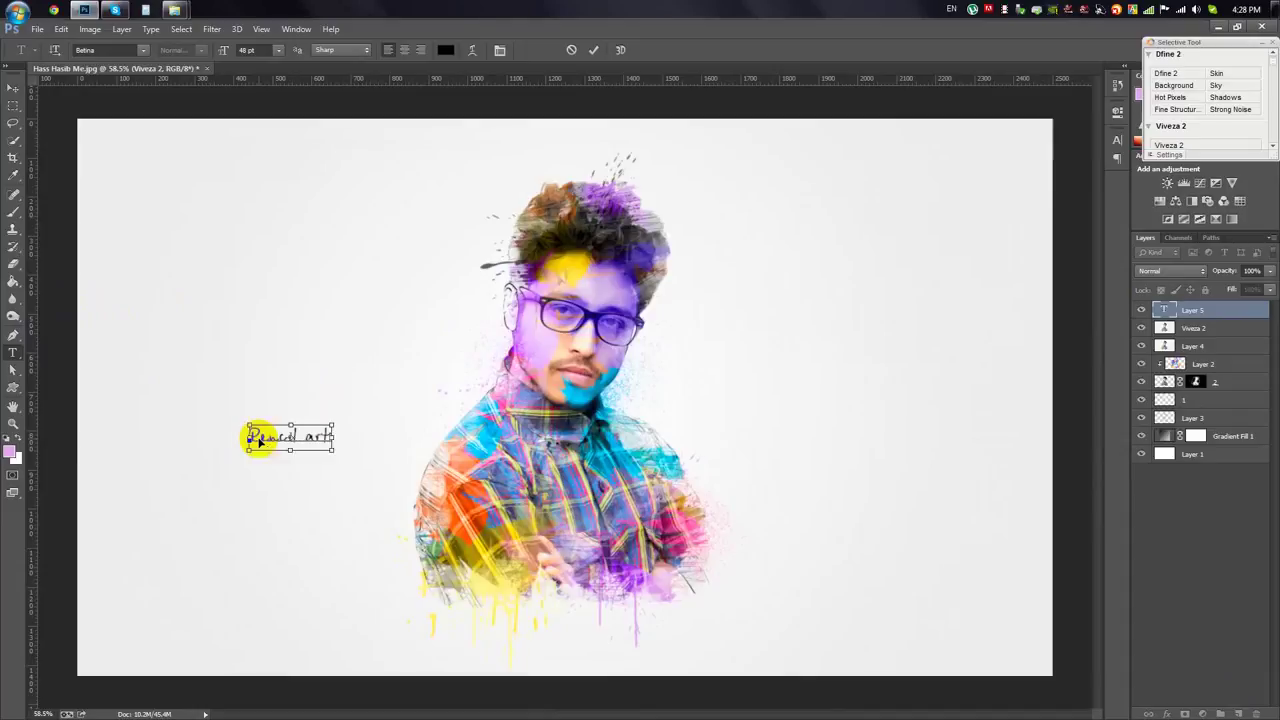
- Change the caption's font to BirchCTT
key(ctrl+a)
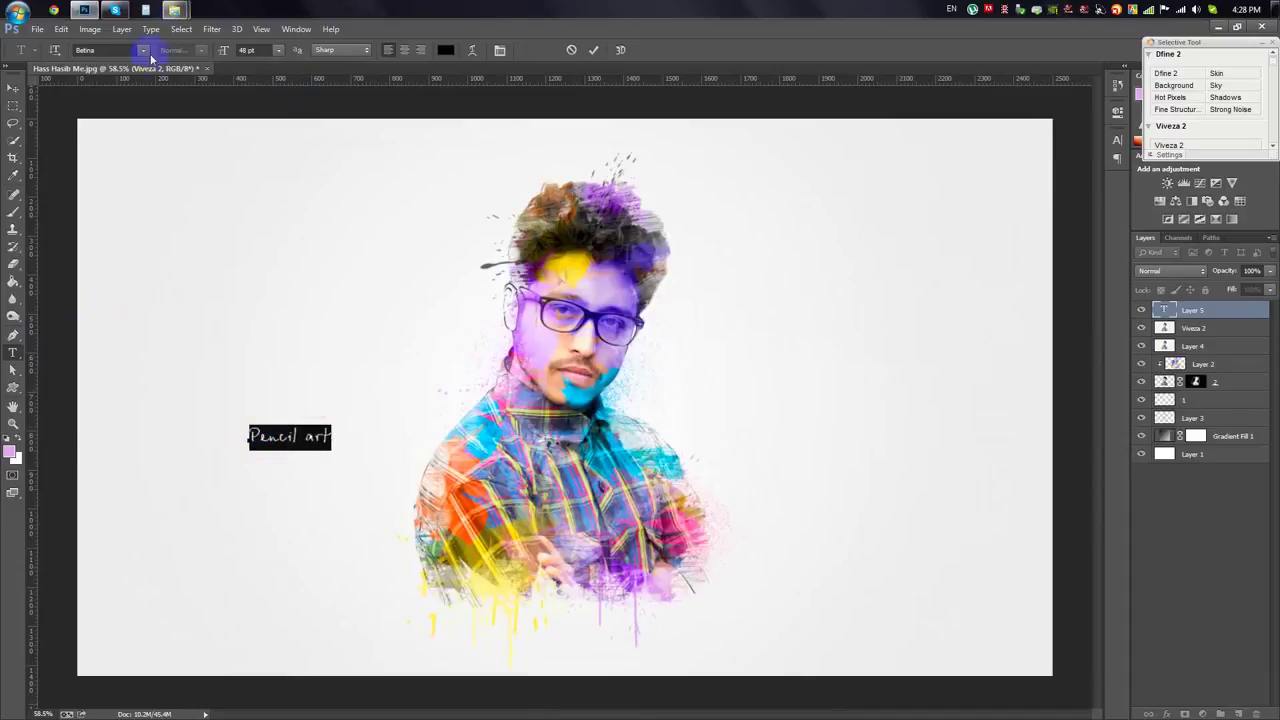
click(143, 50)
click(236, 135)
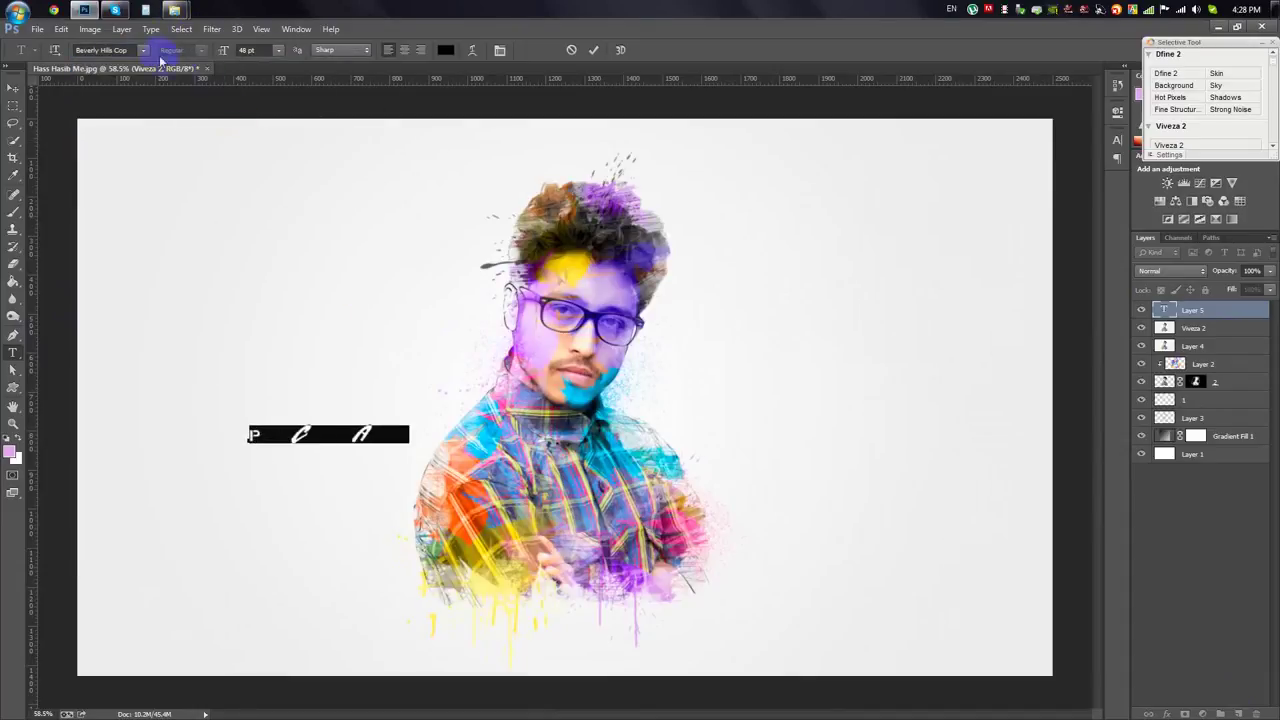
click(143, 50)
click(313, 318)
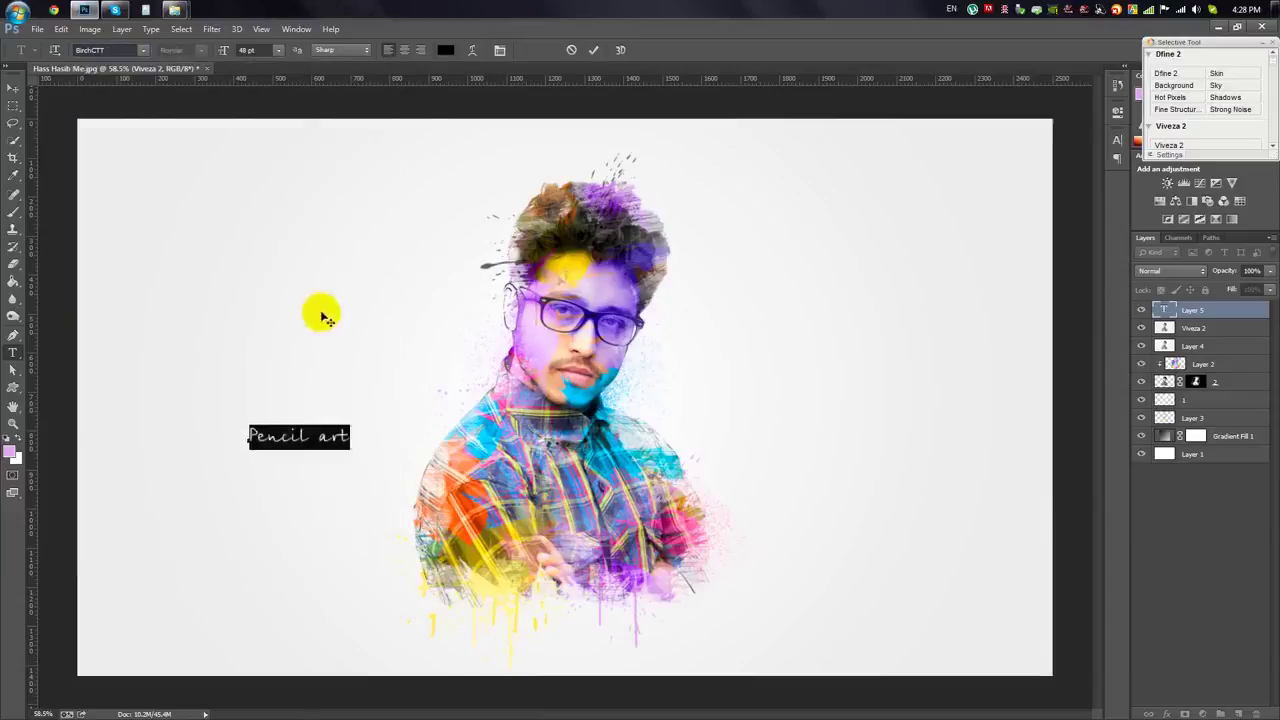
- Move 'Pencil art' to the right of the face, with the caret after the text
drag(334, 310, 810, 386)
click(816, 387)
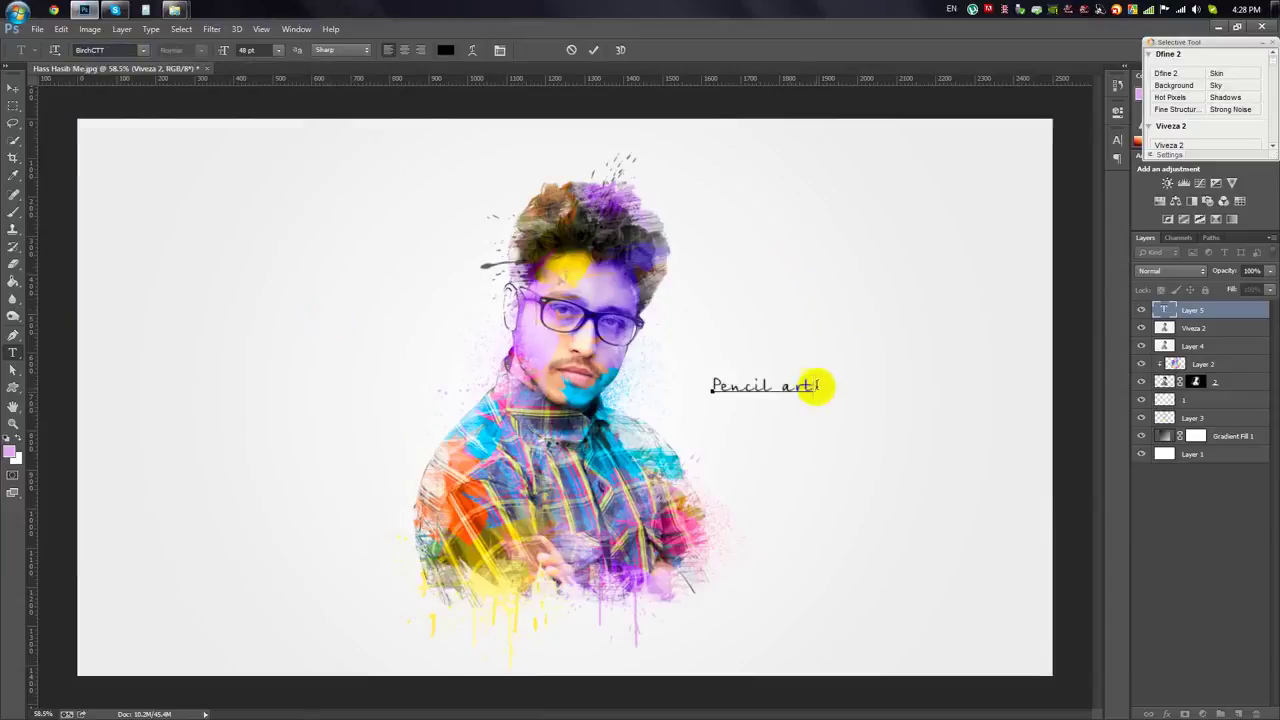
right_click(812, 389)
click(811, 486)
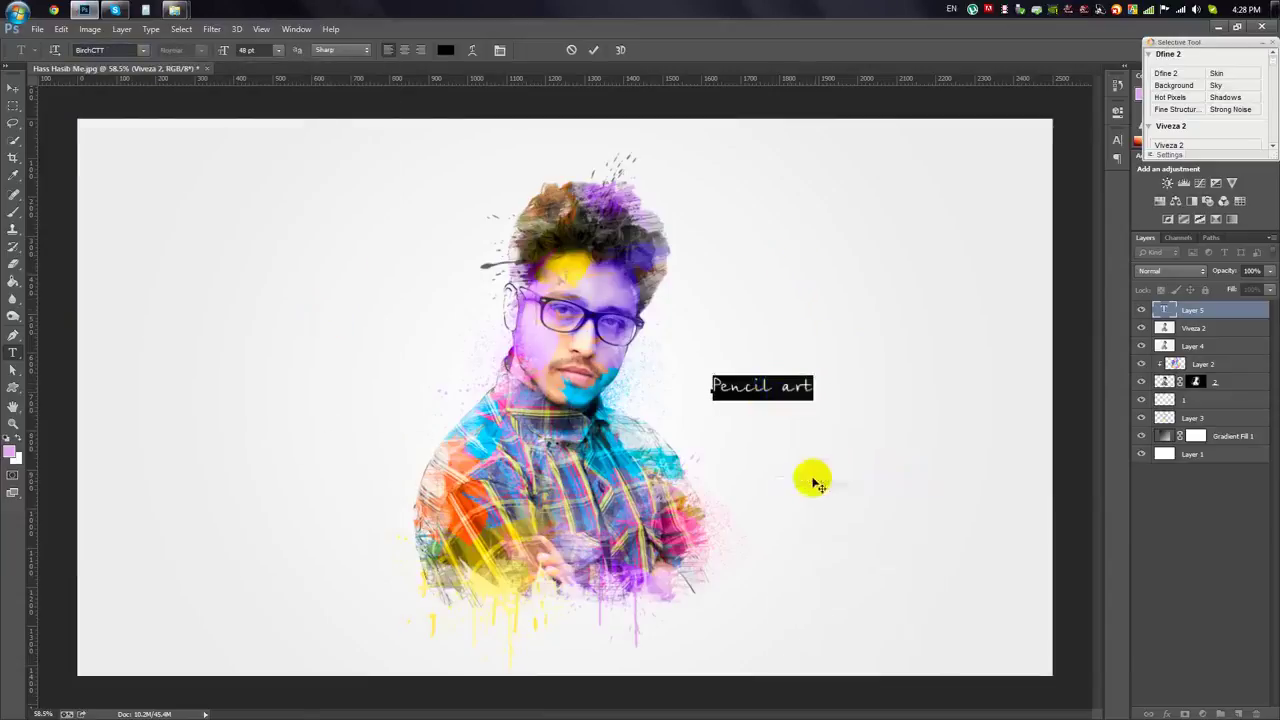
click(808, 390)
text(Edit by Hass Hasib)
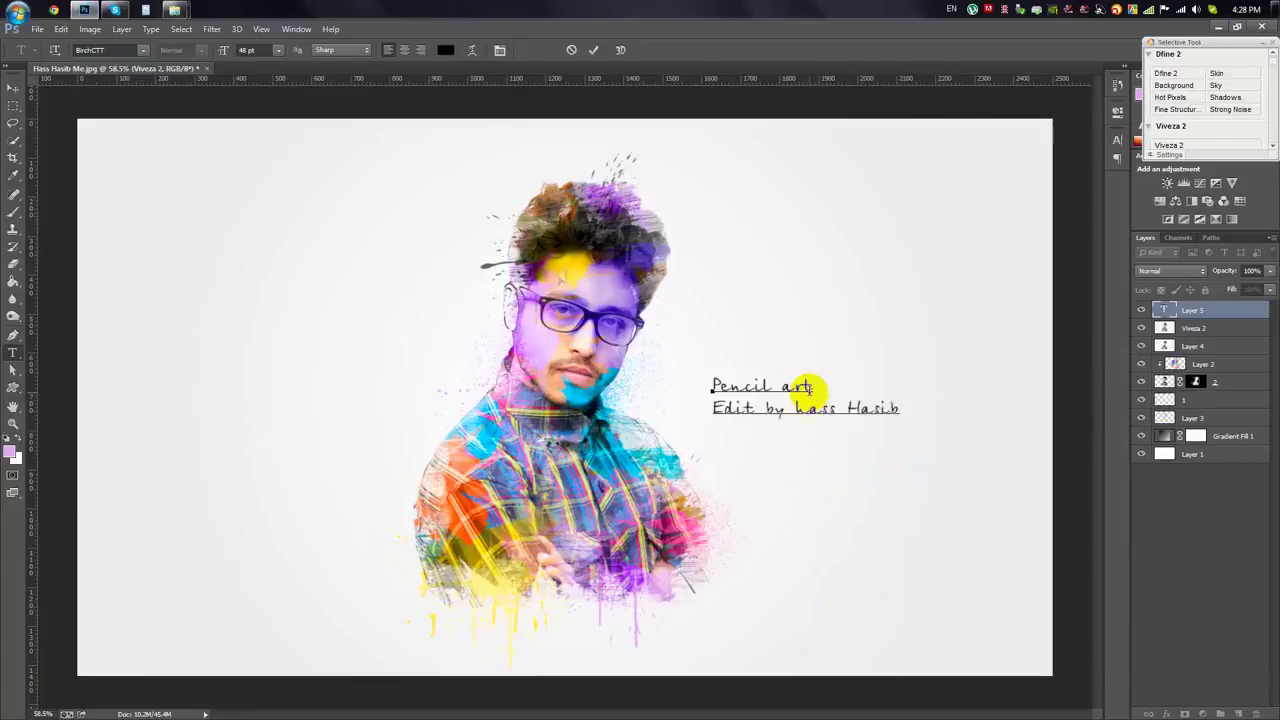
- Capitalise the editor's name and shrink the credit line's font size
drag(810, 410, 797, 412)
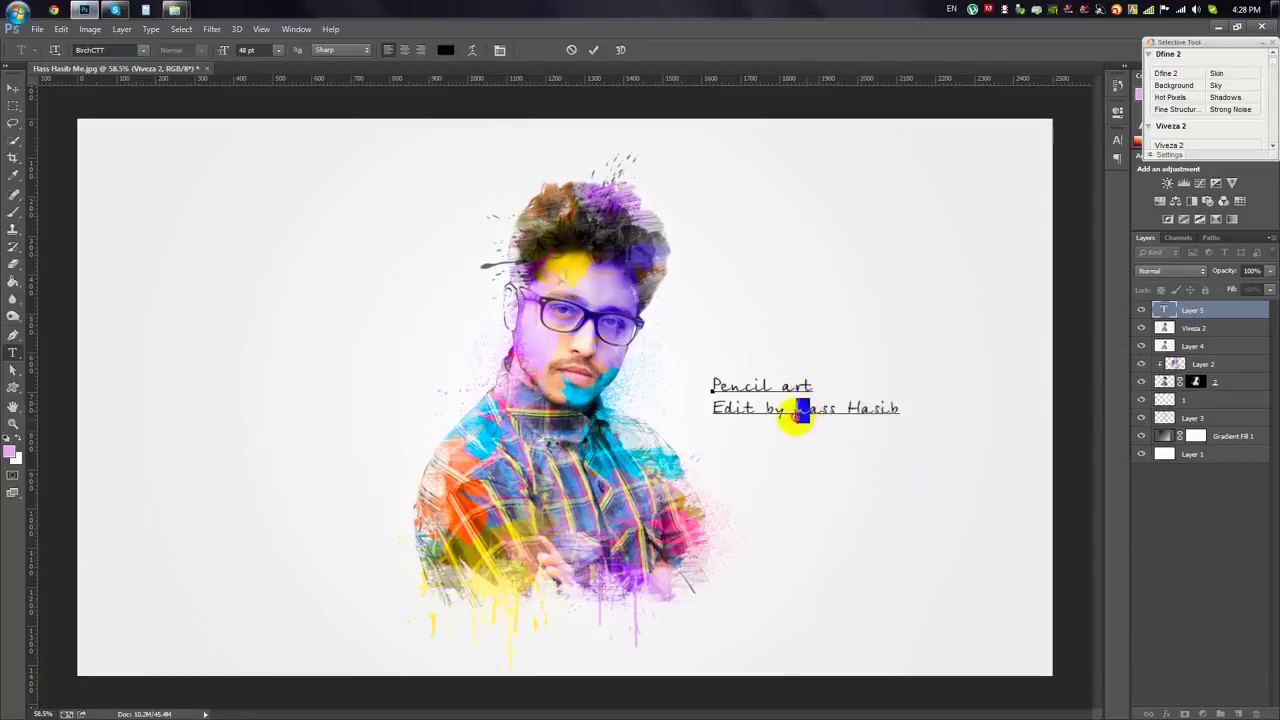
text(H)
drag(900, 412, 708, 410)
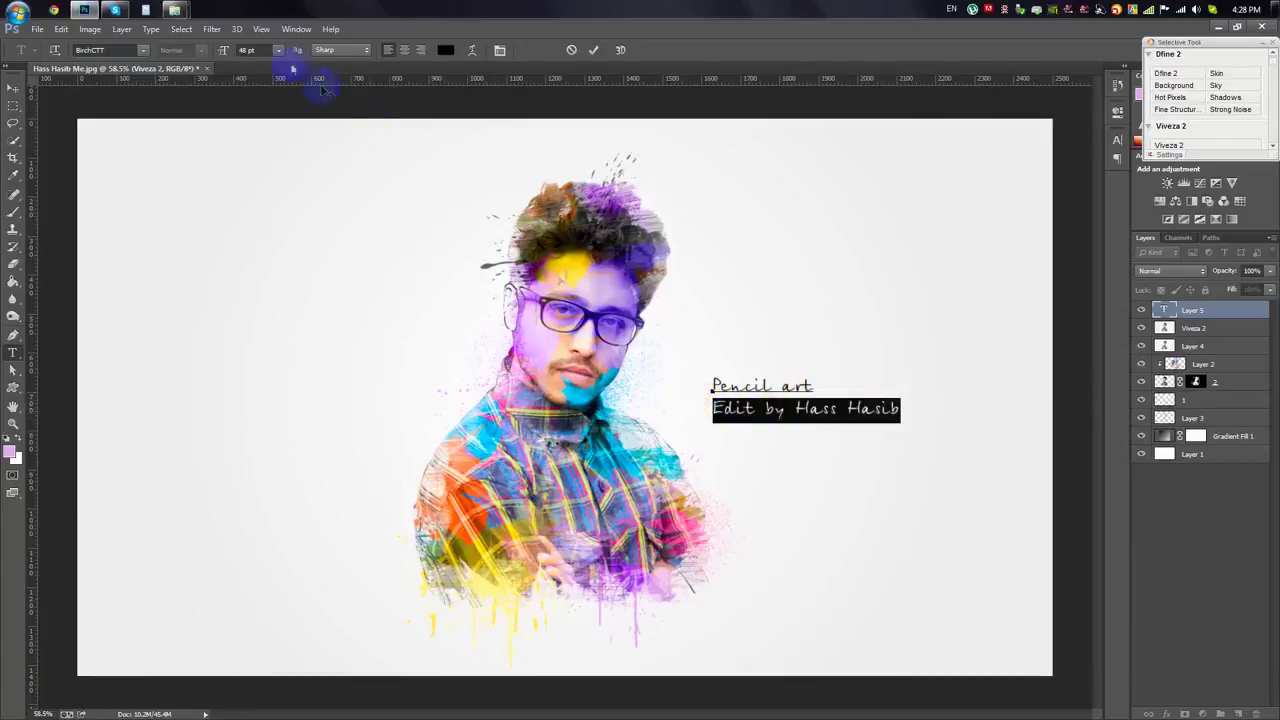
scroll(265, 50, down, 5)
scroll(265, 50, down, 15)
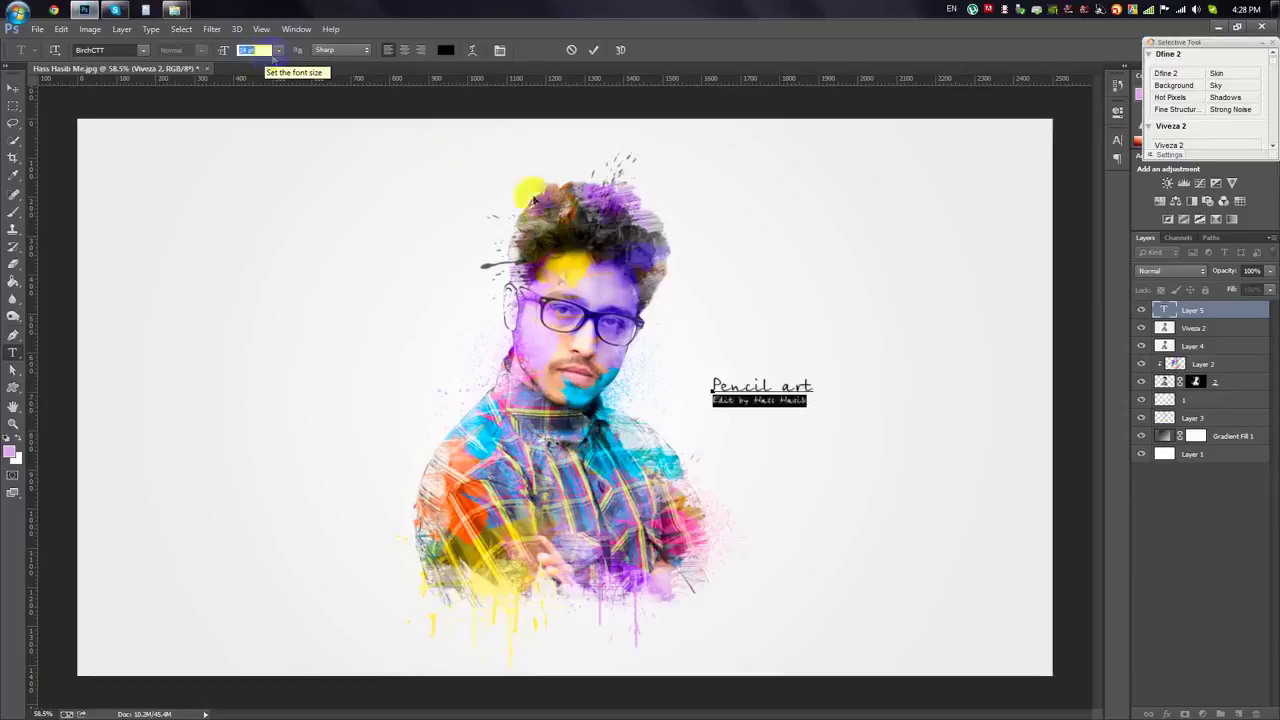
- Enlarge the 'Pencil art' line and commit the text edits
drag(810, 386, 706, 388)
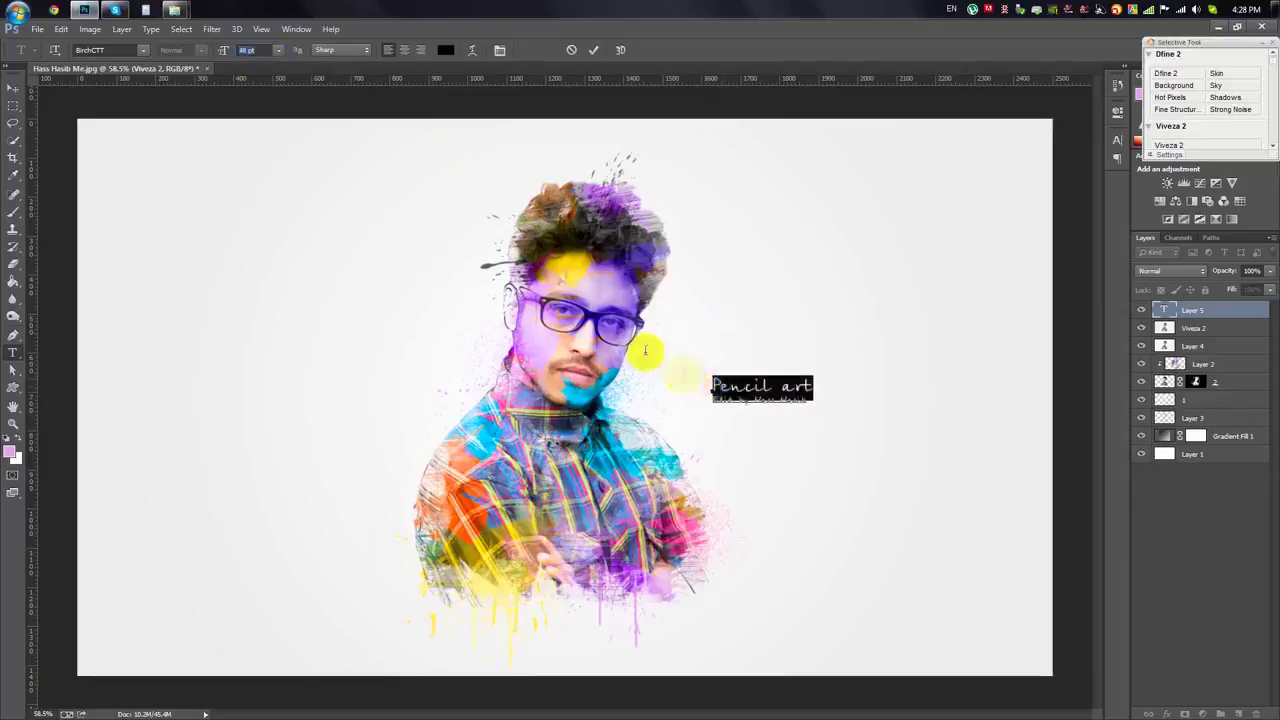
scroll(265, 52, up, 5)
scroll(265, 52, up, 5)
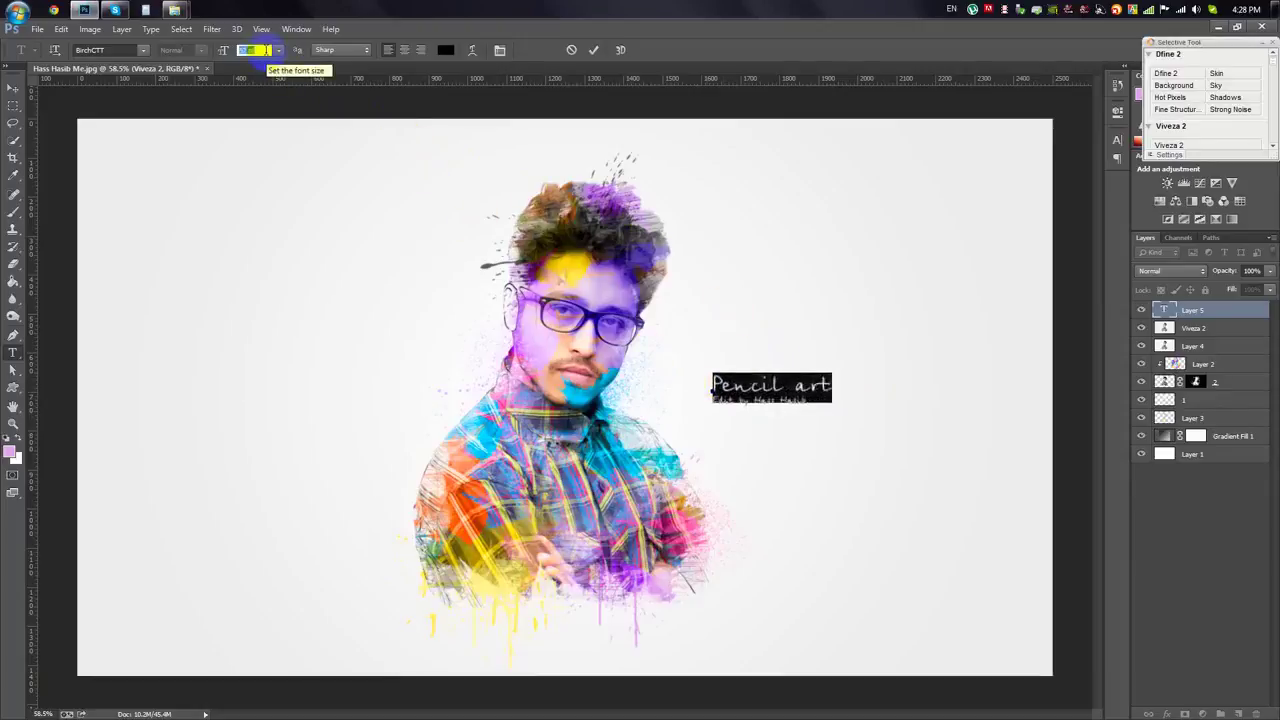
scroll(265, 52, up, 3)
click(594, 50)
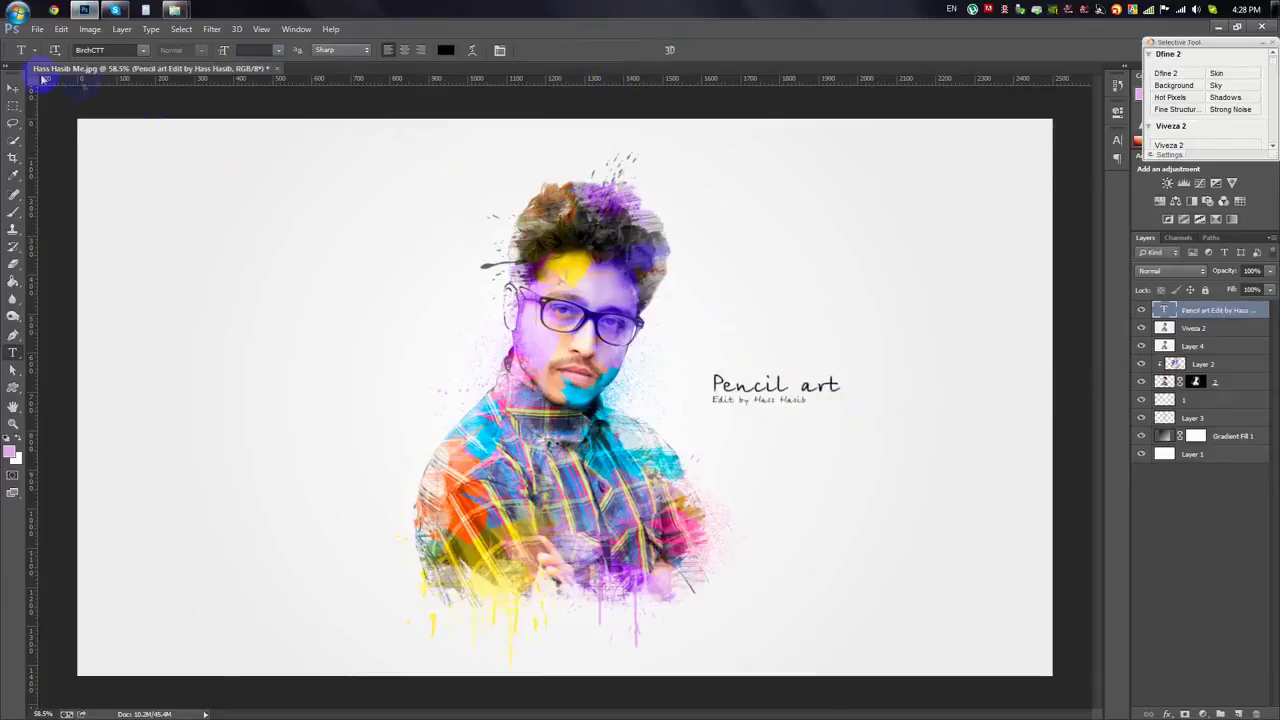
- Nudge the caption slightly down and right with the Move tool
click(13, 88)
mouse_move(740, 307)
mouse_down()
mouse_move(806, 505)
mouse_move(737, 313)
mouse_up()
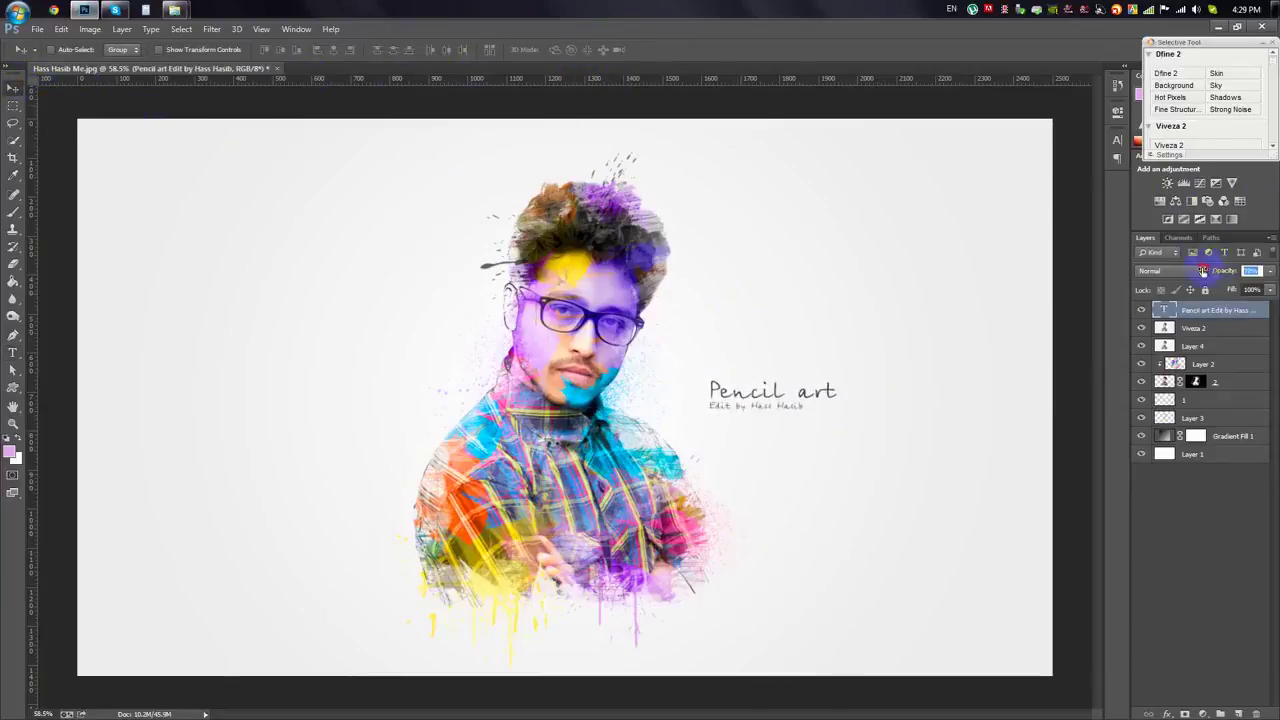